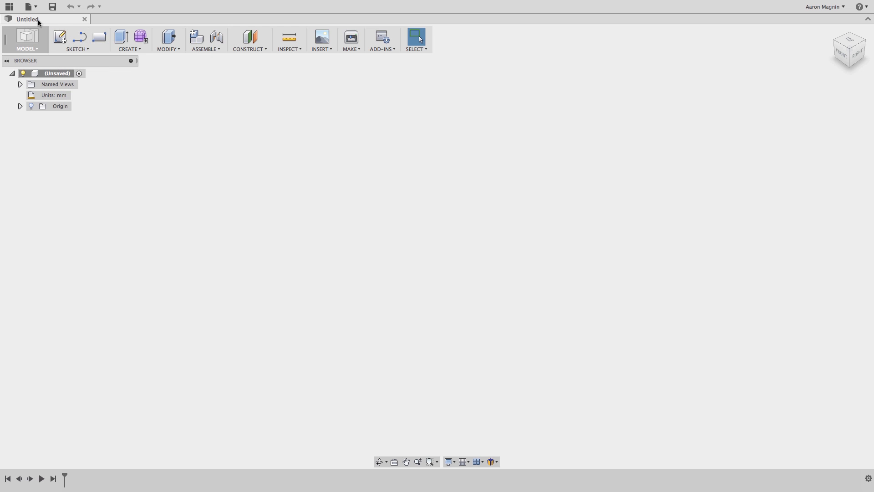
Open the Pipe Clamp Finished design from the Fusion 101 folder of the testing project and close the project file list.
{"action": "left_click", "coordinate": [10, 8]}
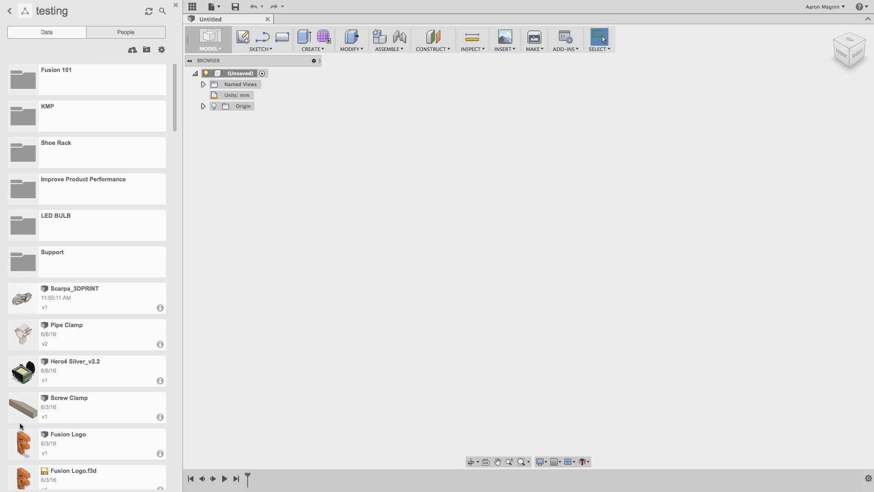
{"action": "left_click", "coordinate": [77, 75]}
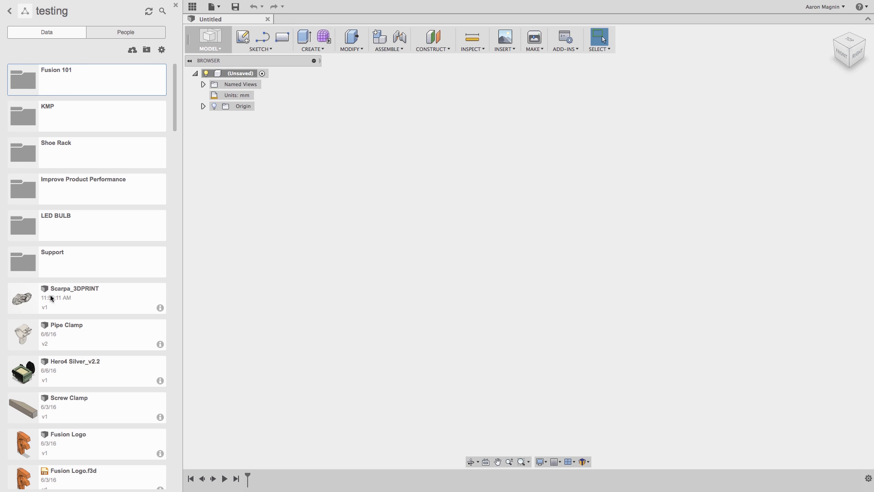
{"action": "left_click", "coordinate": [10, 11]}
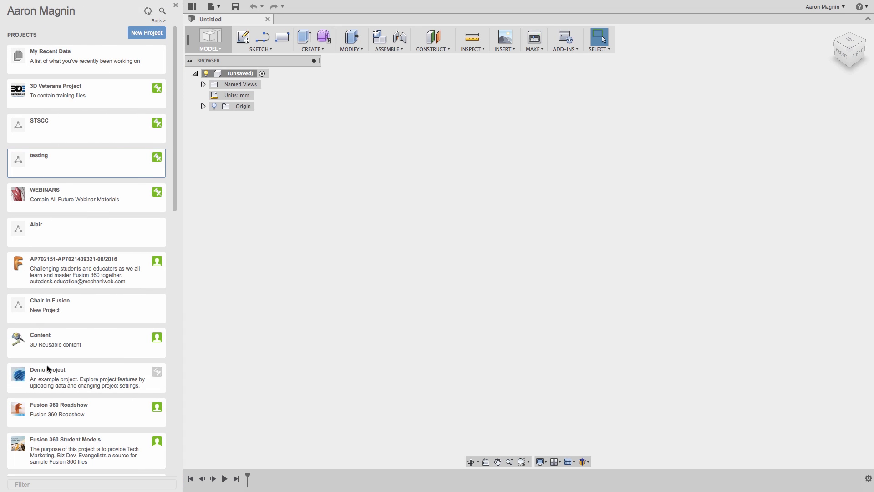
{"action": "left_click", "coordinate": [63, 162]}
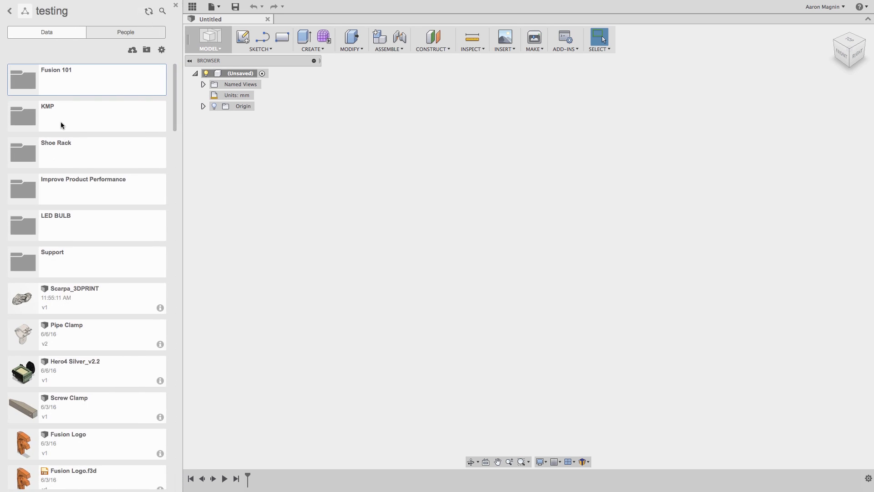
{"action": "left_click", "coordinate": [59, 83]}
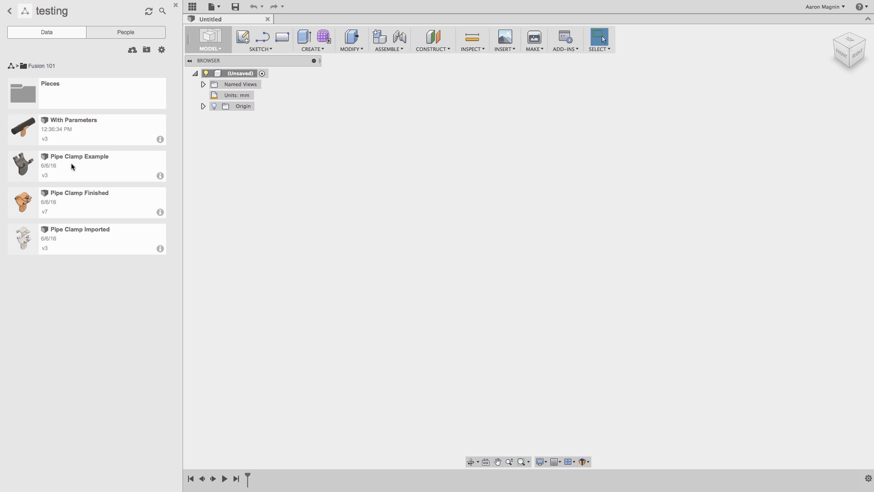
{"action": "double_click", "coordinate": [70, 195]}
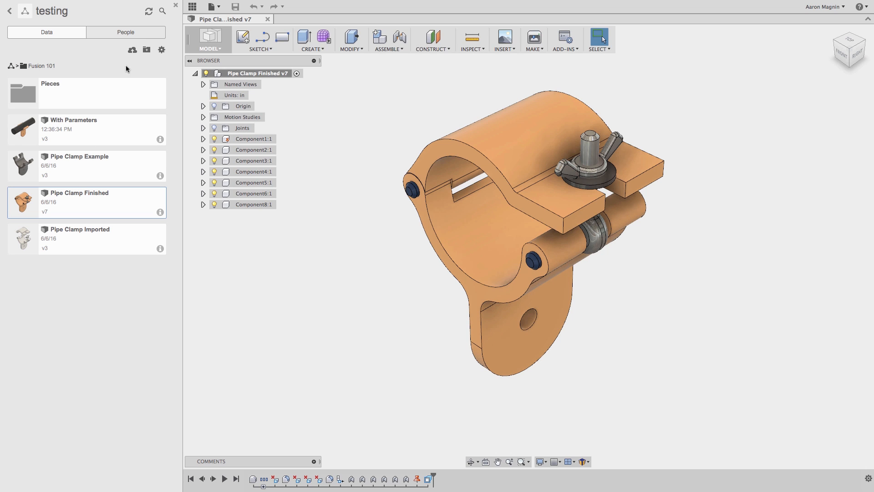
{"action": "left_click", "coordinate": [175, 5]}
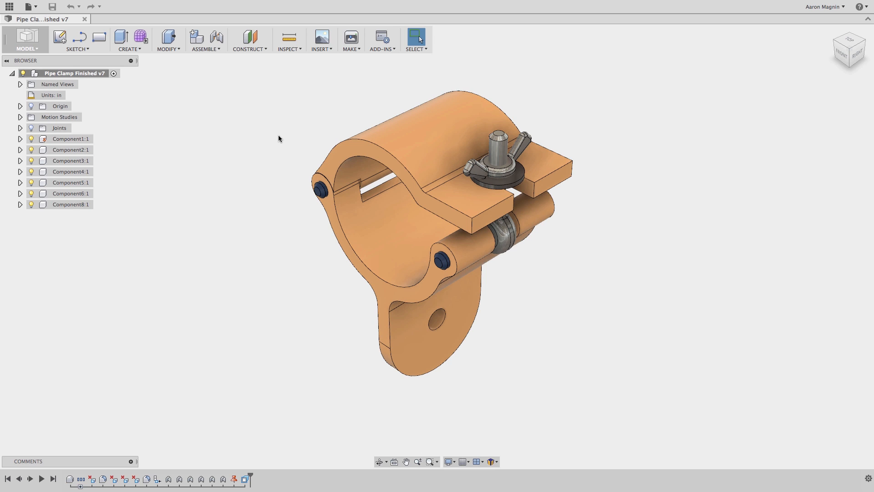
Examine the pipe clamp by panning and zooming in and out, ending with the whole assembly fitted in the view.
{"action": "scroll", "coordinate": [278, 136], "scroll_direction": "down", "scroll_amount": 1}
{"action": "middle_click_drag", "start_coordinate": [278, 135], "coordinate": [346, 136]}
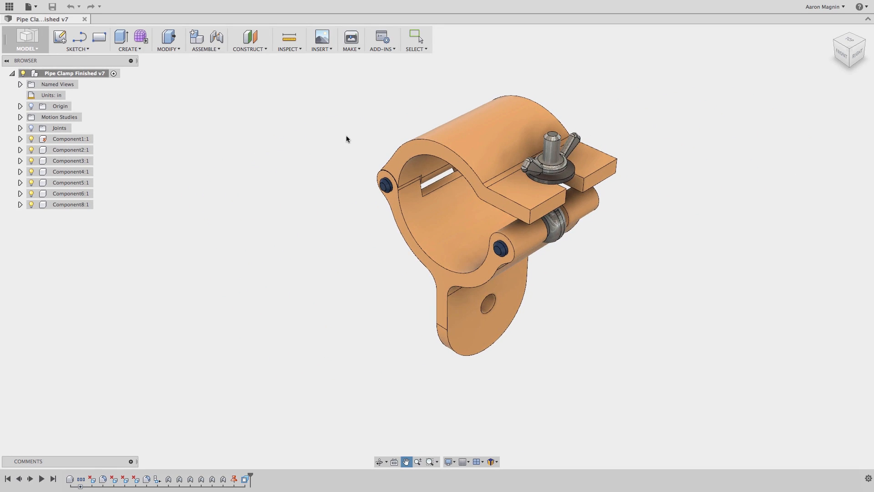
{"action": "key", "text": "Escape"}
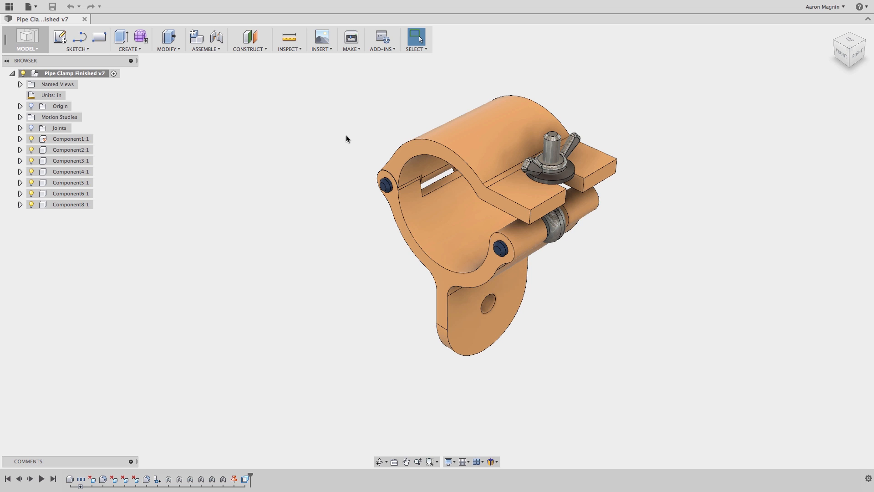
{"action": "scroll", "coordinate": [355, 162], "scroll_direction": "down", "scroll_amount": 5}
{"action": "scroll", "coordinate": [355, 161], "scroll_direction": "up", "scroll_amount": 10}
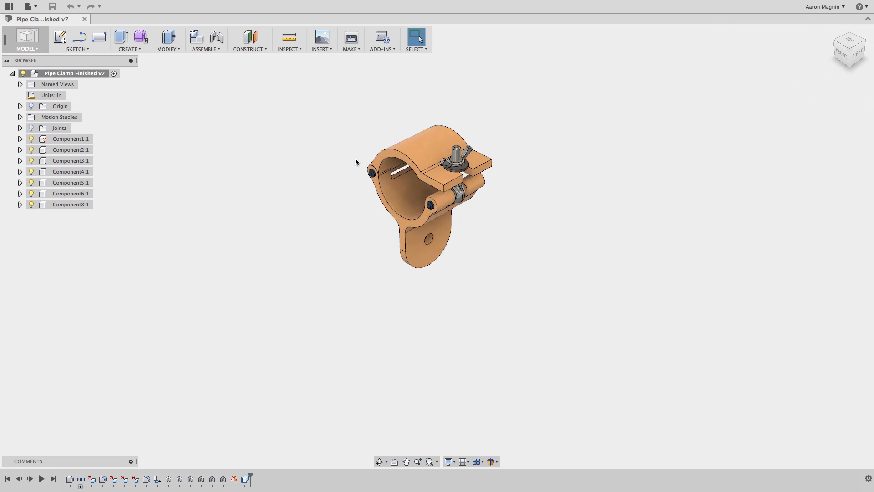
{"action": "scroll", "coordinate": [356, 161], "scroll_direction": "down", "scroll_amount": 8}
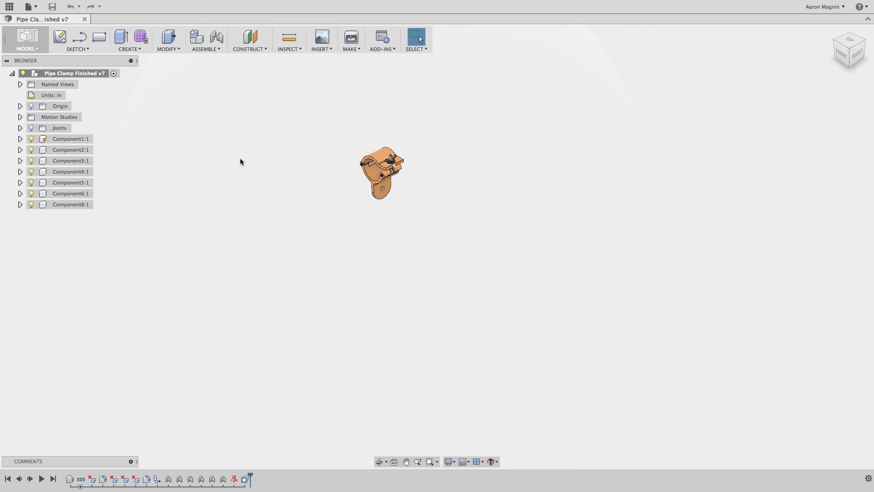
{"action": "scroll", "coordinate": [200, 155], "scroll_direction": "up", "scroll_amount": 4}
{"action": "scroll", "coordinate": [201, 155], "scroll_direction": "down", "scroll_amount": 5}
{"action": "scroll", "coordinate": [446, 169], "scroll_direction": "up", "scroll_amount": 7}
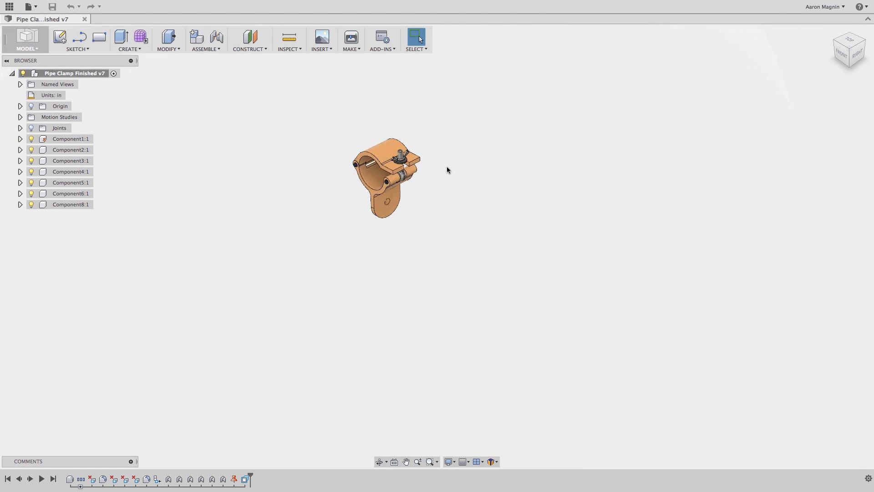
{"action": "scroll", "coordinate": [447, 169], "scroll_direction": "down", "scroll_amount": 5}
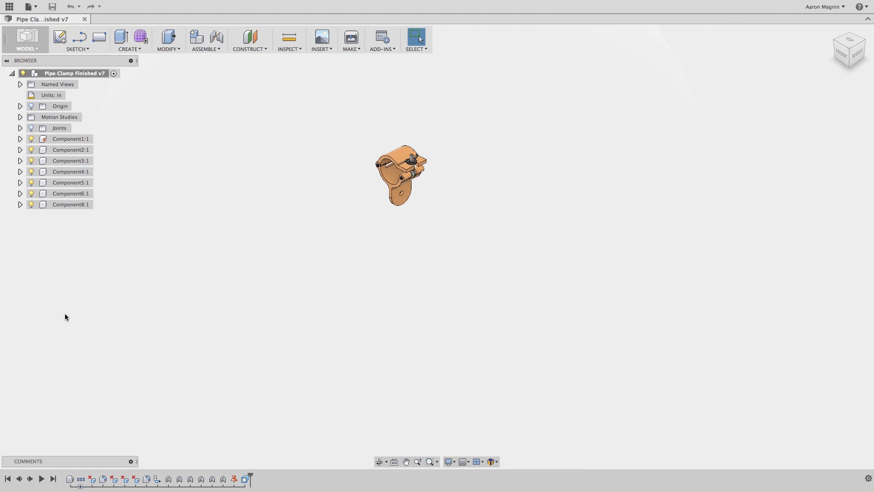
{"action": "scroll", "coordinate": [64, 315], "scroll_direction": "up", "scroll_amount": 5}
{"action": "scroll", "coordinate": [65, 313], "scroll_direction": "down", "scroll_amount": 5}
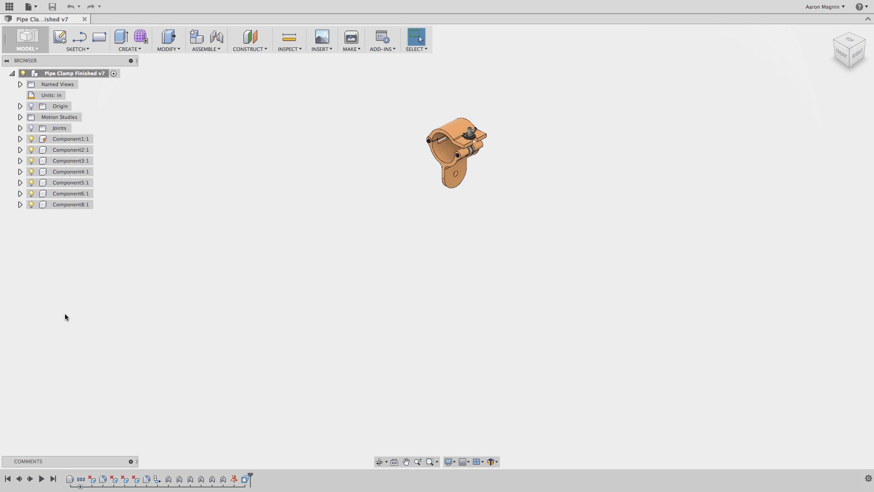
{"action": "scroll", "coordinate": [65, 313], "scroll_direction": "up", "scroll_amount": 5}
{"action": "scroll", "coordinate": [64, 313], "scroll_direction": "down", "scroll_amount": 6}
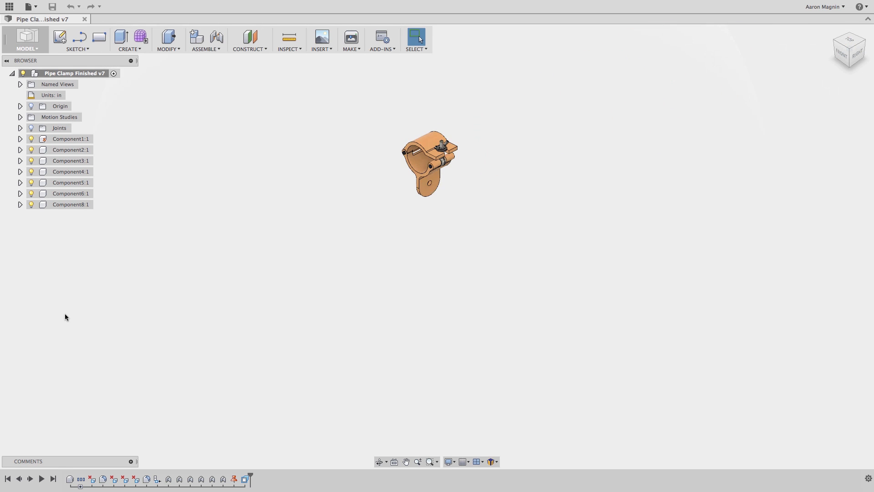
{"action": "scroll", "coordinate": [65, 314], "scroll_direction": "up", "scroll_amount": 1}
{"action": "scroll", "coordinate": [65, 314], "scroll_direction": "up", "scroll_amount": 5}
{"action": "scroll", "coordinate": [65, 314], "scroll_direction": "down", "scroll_amount": 5}
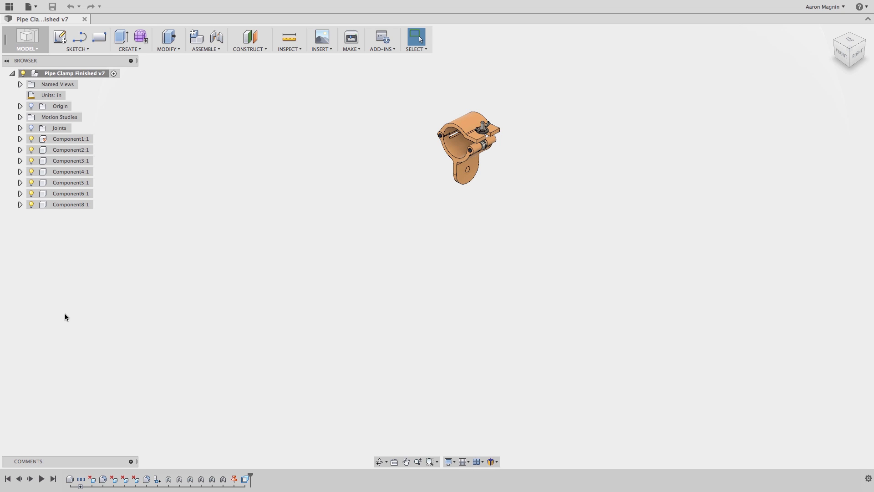
{"action": "key", "text": "F6"}
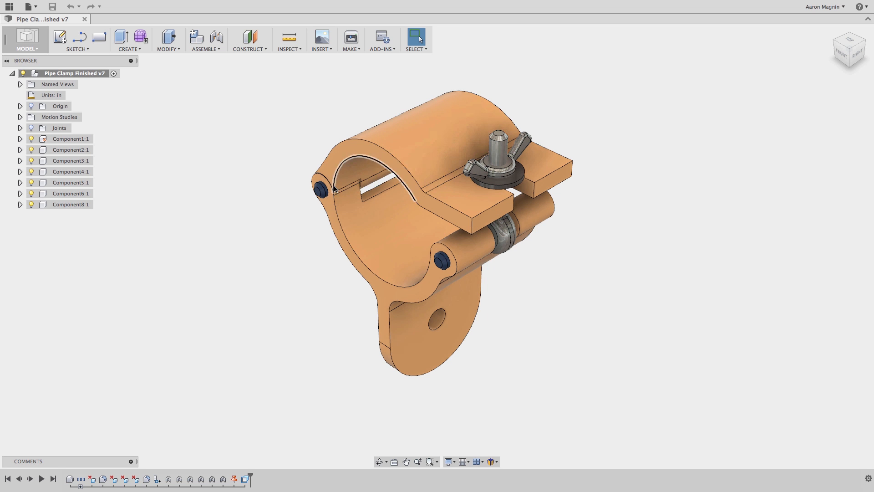
Inspect the dark blue hinge pin up close, return to the whole clamp and orbit it slightly.
{"action": "scroll", "coordinate": [322, 188], "scroll_direction": "up", "scroll_amount": 10}
{"action": "scroll", "coordinate": [322, 188], "scroll_direction": "up", "scroll_amount": 6}
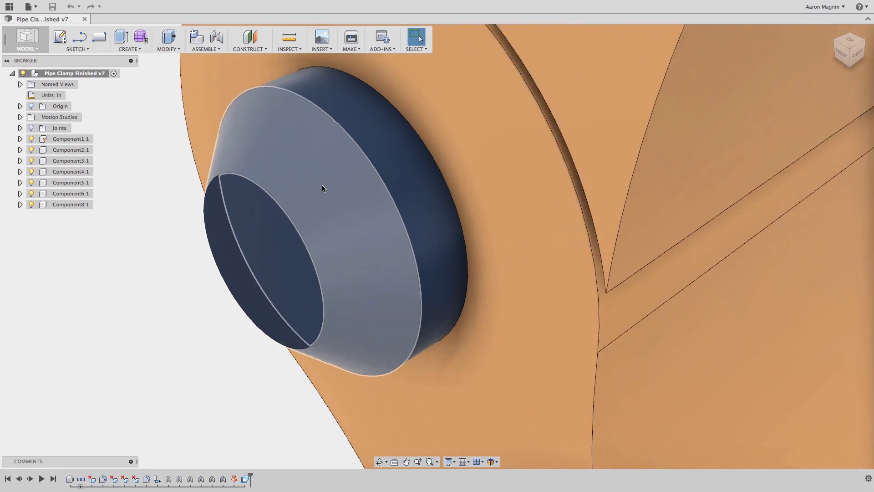
{"action": "scroll", "coordinate": [322, 186], "scroll_direction": "down", "scroll_amount": 10}
{"action": "scroll", "coordinate": [326, 190], "scroll_direction": "down", "scroll_amount": 10}
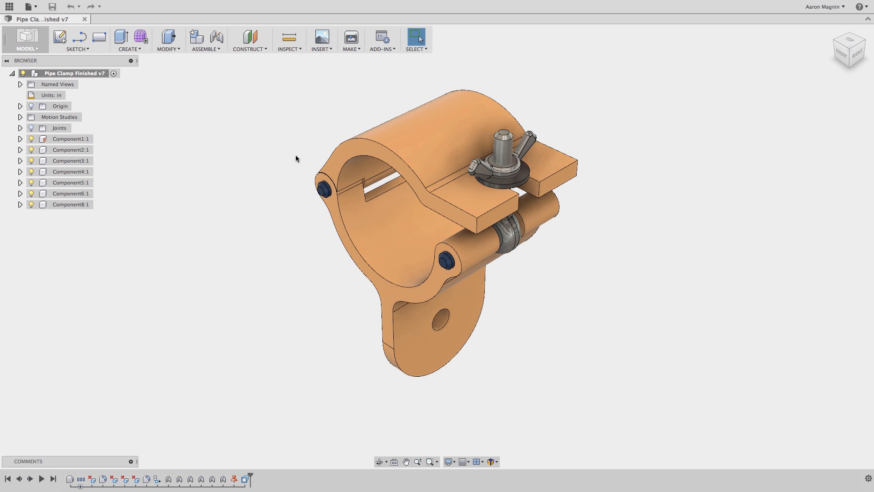
{"action": "mouse_move", "coordinate": [296, 156]}
{"action": "middle_mouse_down", "text": "shift"}
{"action": "mouse_move", "coordinate": [334, 152]}
{"action": "mouse_move", "coordinate": [255, 148]}
{"action": "mouse_move", "coordinate": [316, 148]}
{"action": "mouse_move", "coordinate": [296, 150]}
{"action": "mouse_move", "coordinate": [296, 162]}
{"action": "middle_mouse_up", "text": "shift"}
{"action": "key", "text": "Escape"}
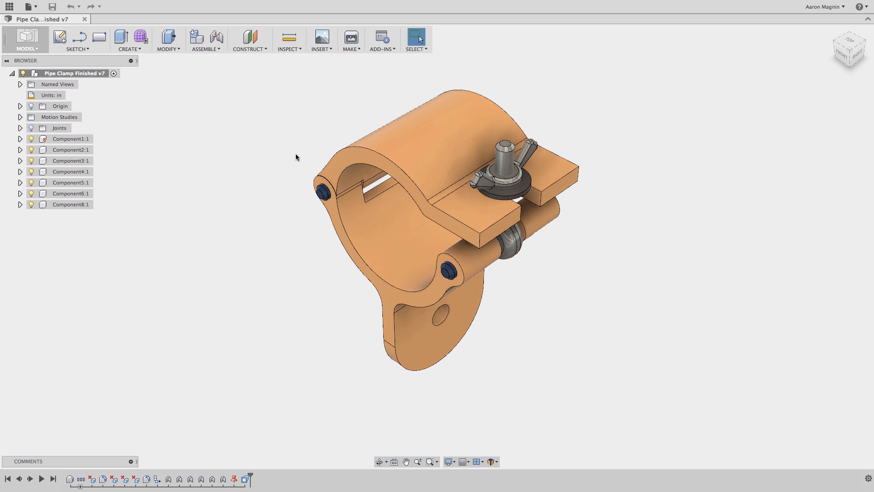
Switch to Free Orbit and rotate the pipe clamp to examine it from the back.
{"action": "left_click", "coordinate": [386, 462]}
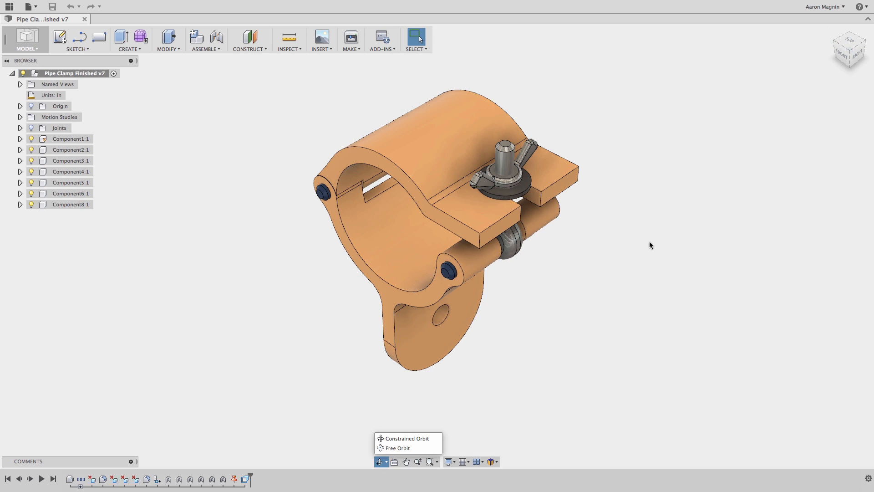
{"action": "left_click", "coordinate": [420, 448]}
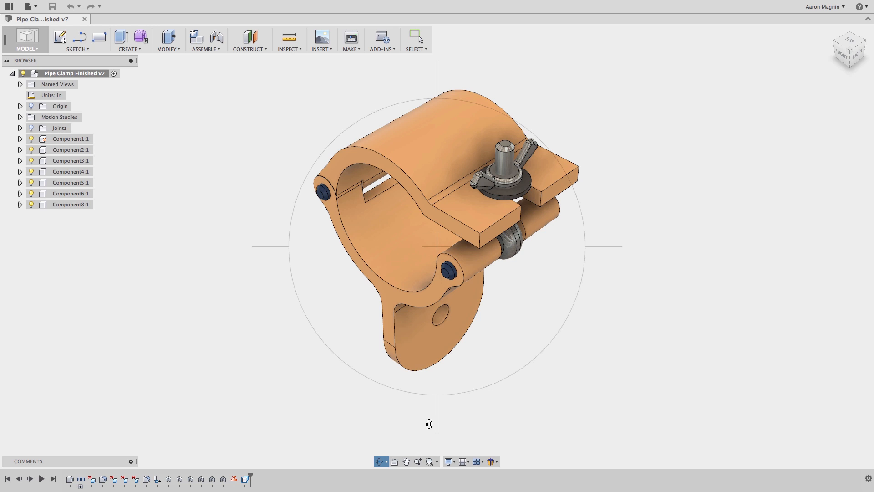
{"action": "scroll", "coordinate": [440, 410], "scroll_direction": "down", "scroll_amount": 5}
{"action": "key", "text": "Escape"}
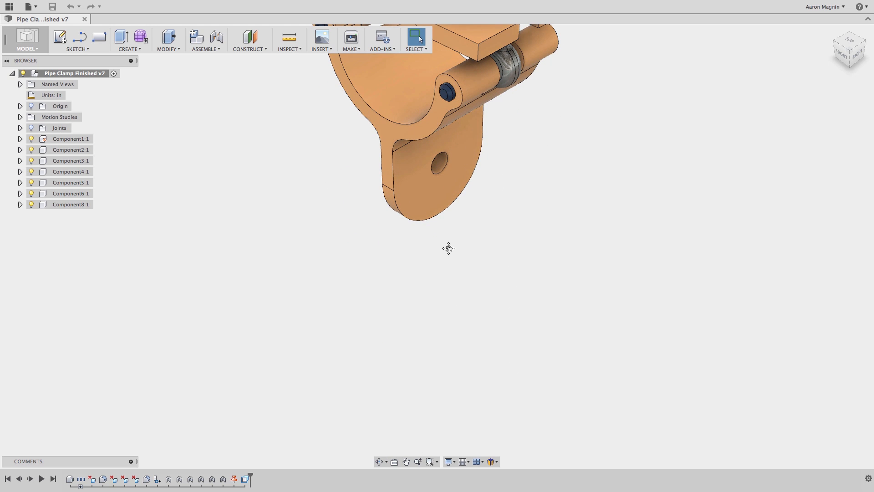
{"action": "scroll", "coordinate": [449, 250], "scroll_direction": "up", "scroll_amount": 5}
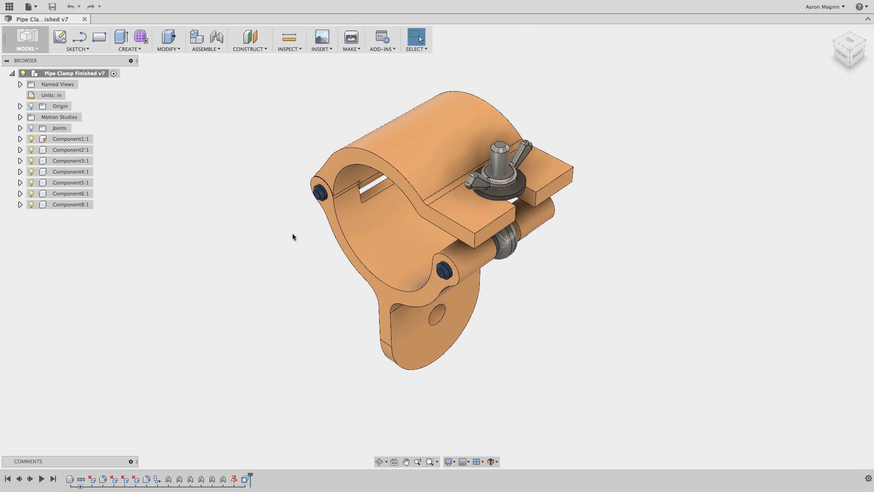
{"action": "middle_click_drag", "start_coordinate": [292, 233], "coordinate": [572, 190]}
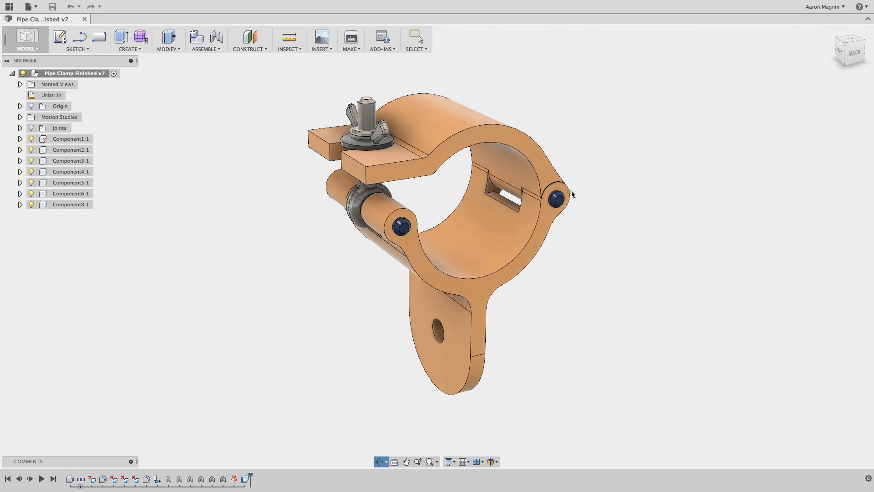
{"action": "key", "text": "Escape"}
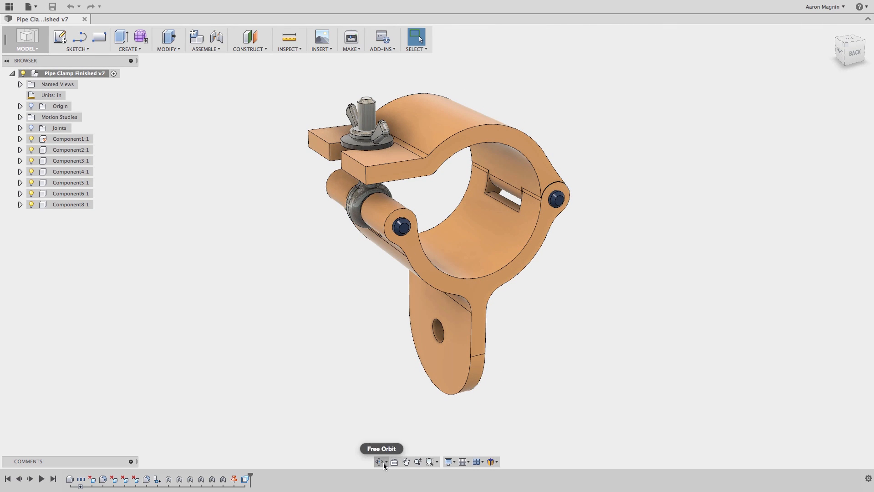
Set the orbit mode to Constrained Orbit and leave the orbit command.
{"action": "left_click", "coordinate": [386, 462]}
{"action": "left_click", "coordinate": [391, 439]}
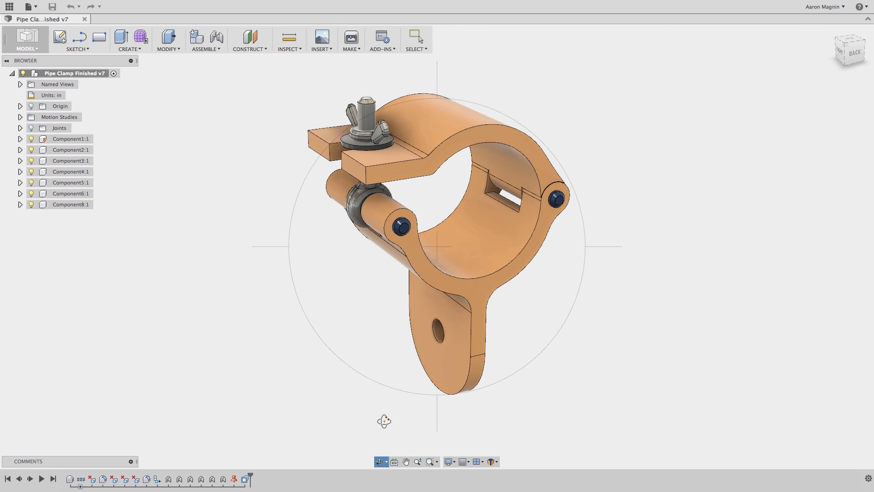
{"action": "key", "text": "Escape"}
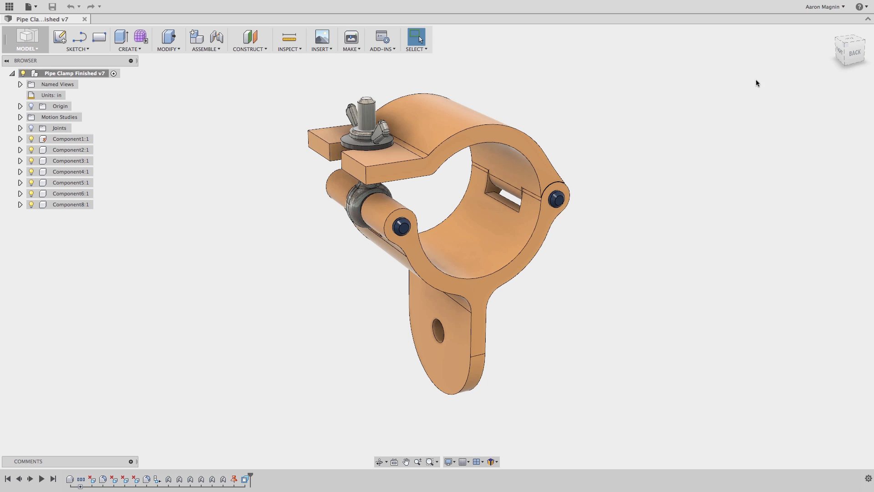
Look over the account and help options, open the preferences and check the Default Orbit type under General.
{"action": "left_click", "coordinate": [819, 7]}
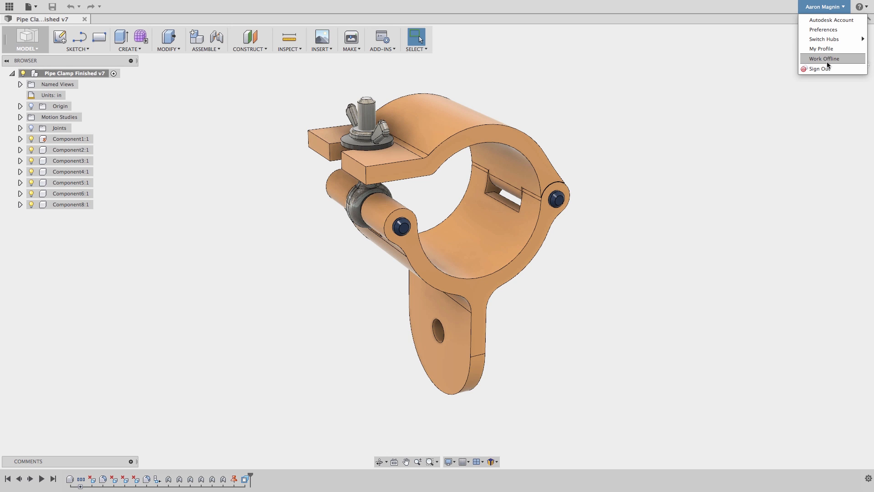
{"action": "left_click", "coordinate": [862, 7]}
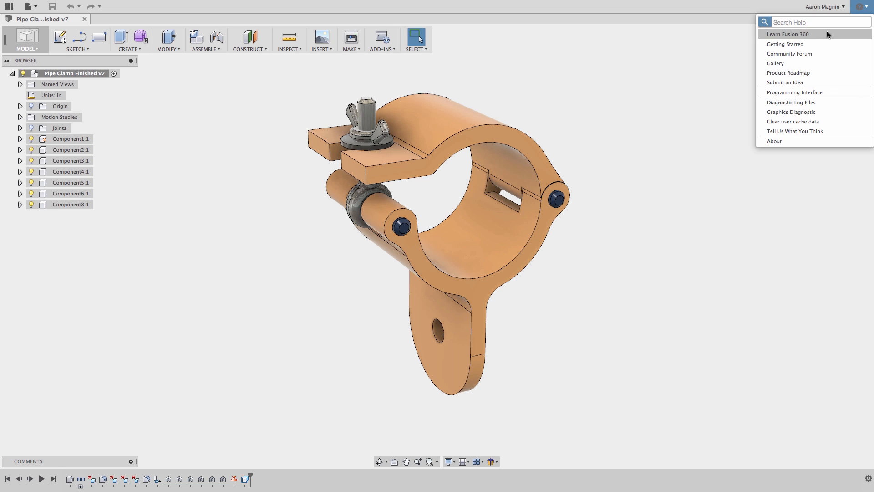
{"action": "left_click", "coordinate": [838, 8]}
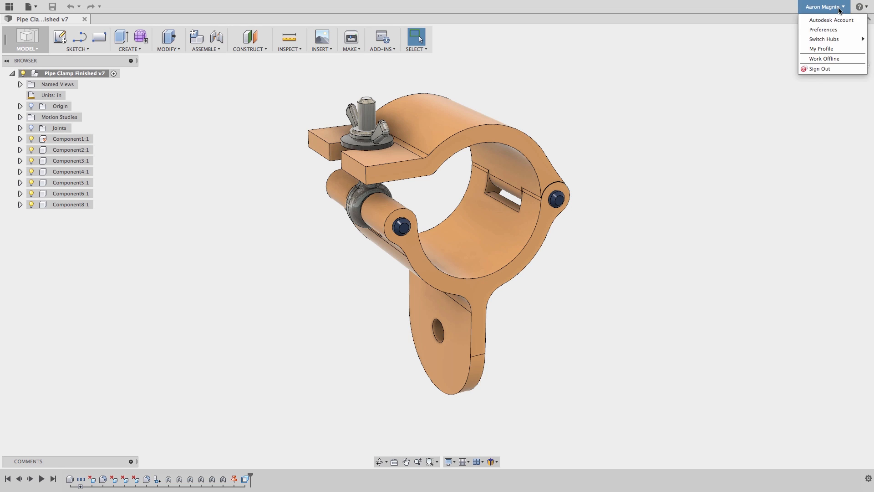
{"action": "left_click", "coordinate": [831, 30]}
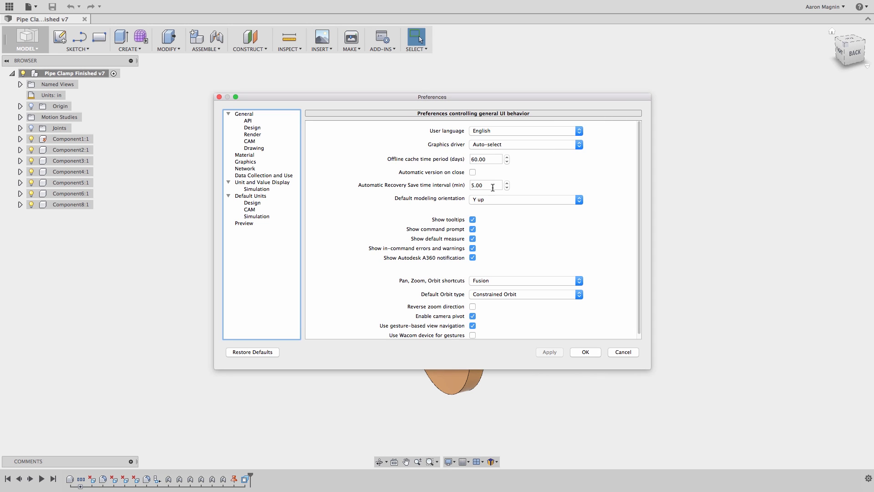
{"action": "left_click", "coordinate": [474, 294]}
{"action": "left_click", "coordinate": [483, 294]}
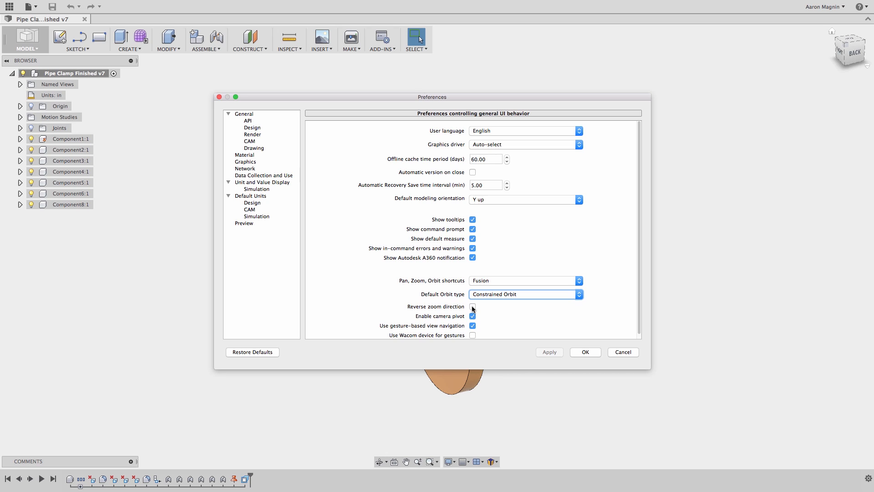
Look through the API, Design, Render, CAM, Drawing, Material and Graphics pages of the preferences.
{"action": "left_click", "coordinate": [248, 121]}
{"action": "left_click", "coordinate": [251, 128]}
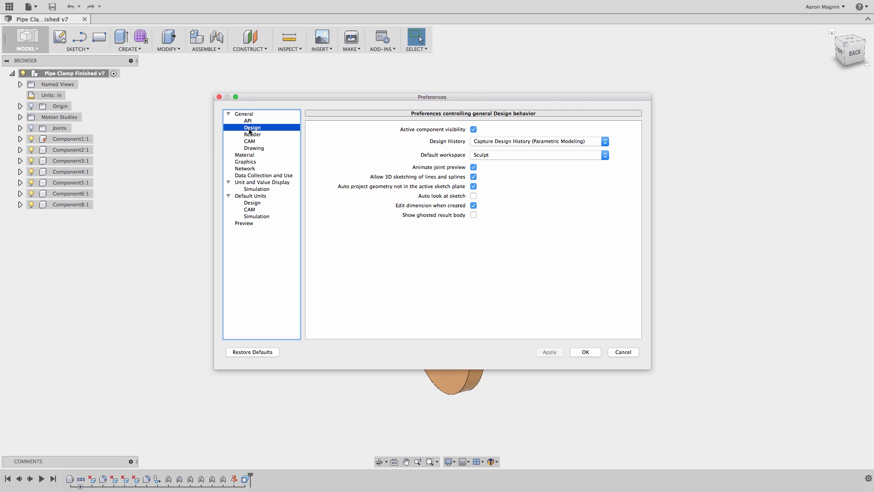
{"action": "left_click", "coordinate": [252, 135]}
{"action": "left_click", "coordinate": [250, 141]}
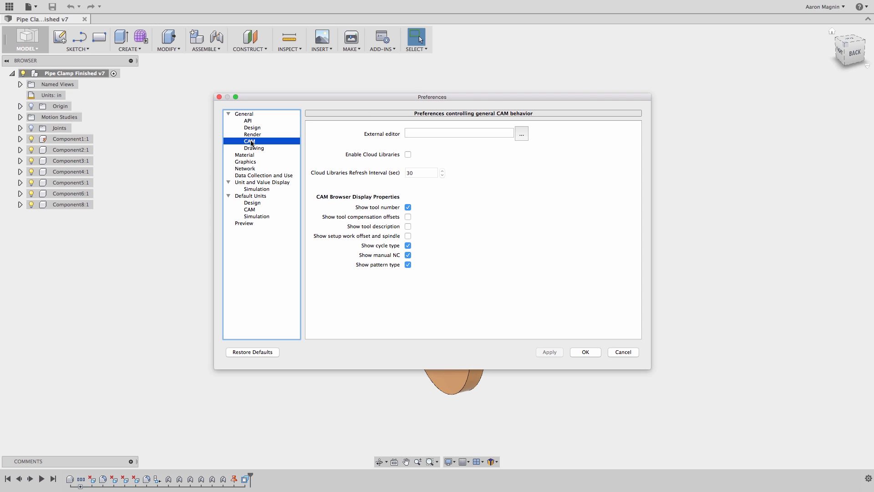
{"action": "left_click", "coordinate": [253, 150]}
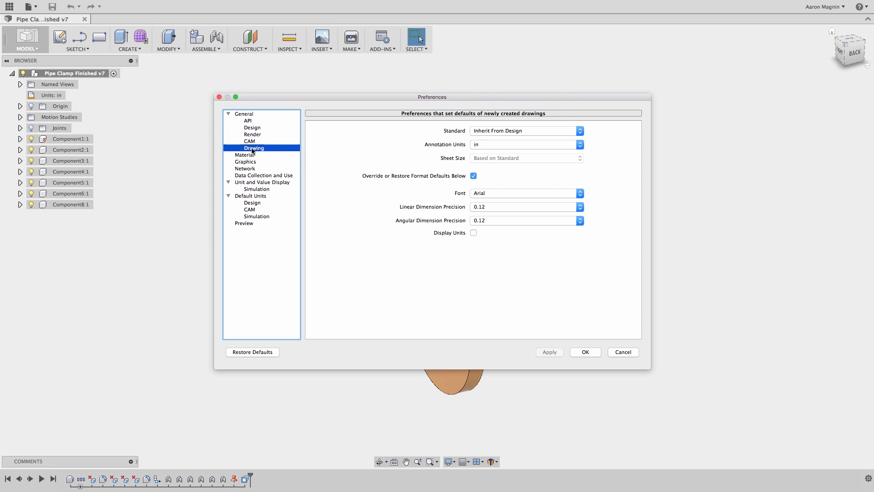
{"action": "left_click", "coordinate": [246, 156]}
{"action": "left_click", "coordinate": [246, 162]}
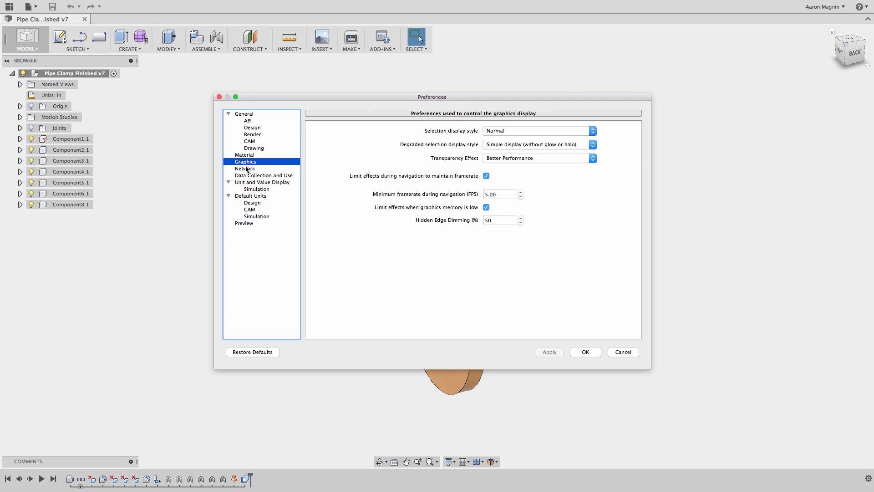
Review the Pan, Zoom, Orbit shortcuts choices under General, keep Fusion, and close the preferences to return to the presentation slides.
{"action": "left_click", "coordinate": [245, 114]}
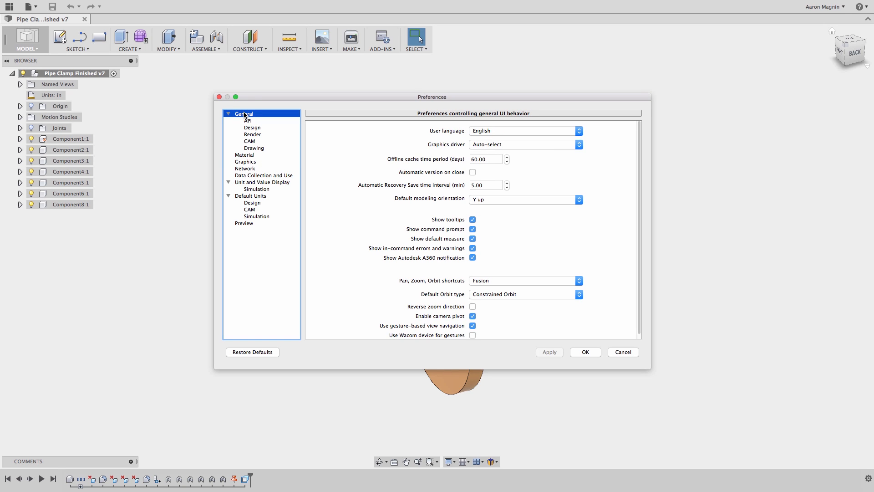
{"action": "scroll", "coordinate": [539, 248], "scroll_direction": "down", "scroll_amount": 1}
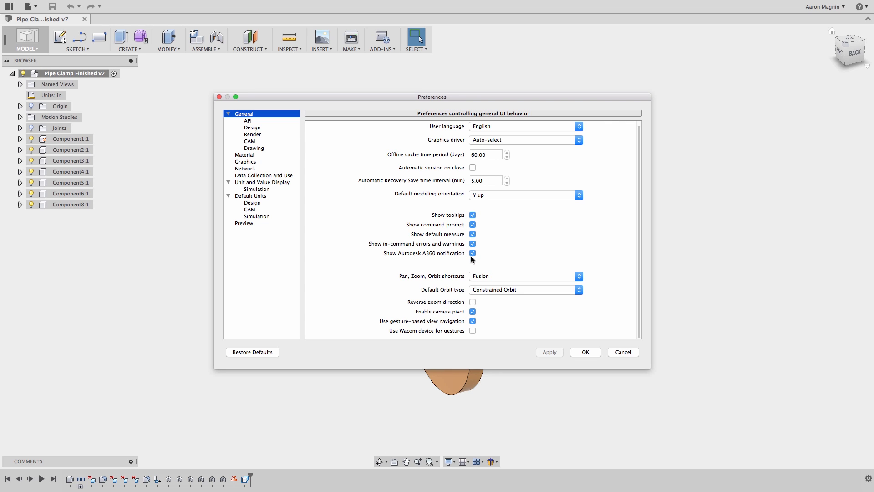
{"action": "left_click", "coordinate": [493, 277]}
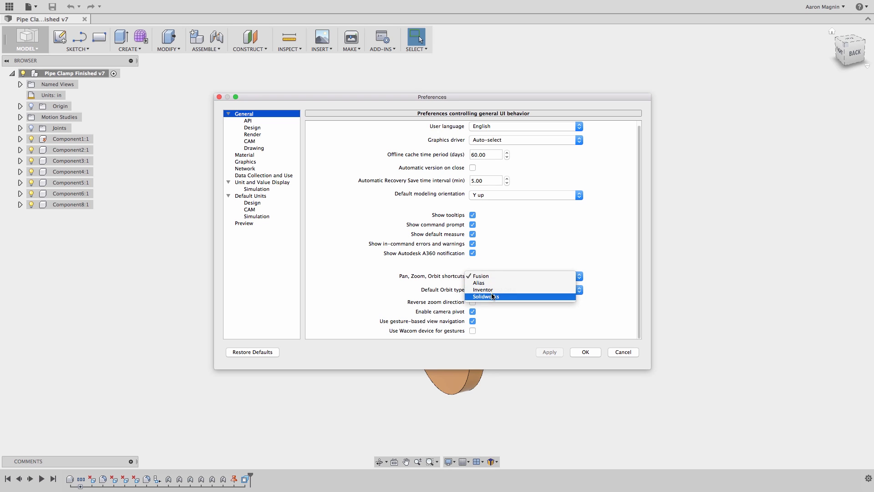
{"action": "left_click", "coordinate": [503, 314]}
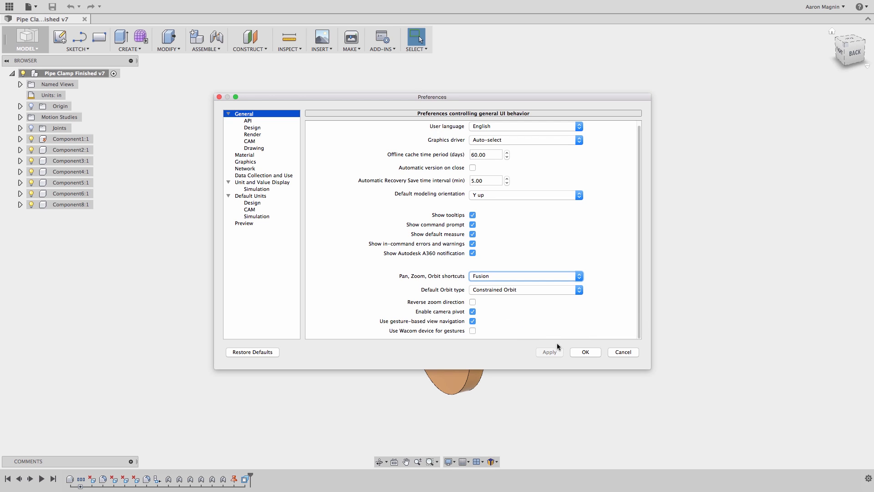
{"action": "left_click", "coordinate": [585, 353]}
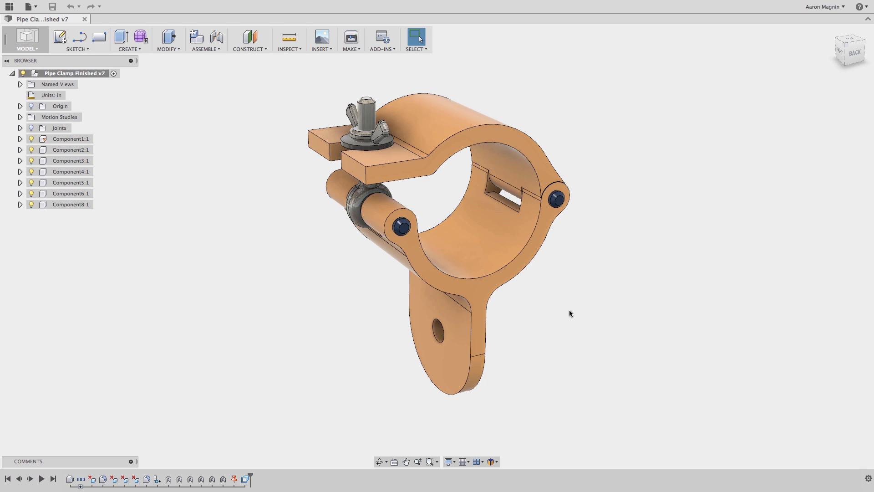
{"action": "key", "text": "super+Tab"}
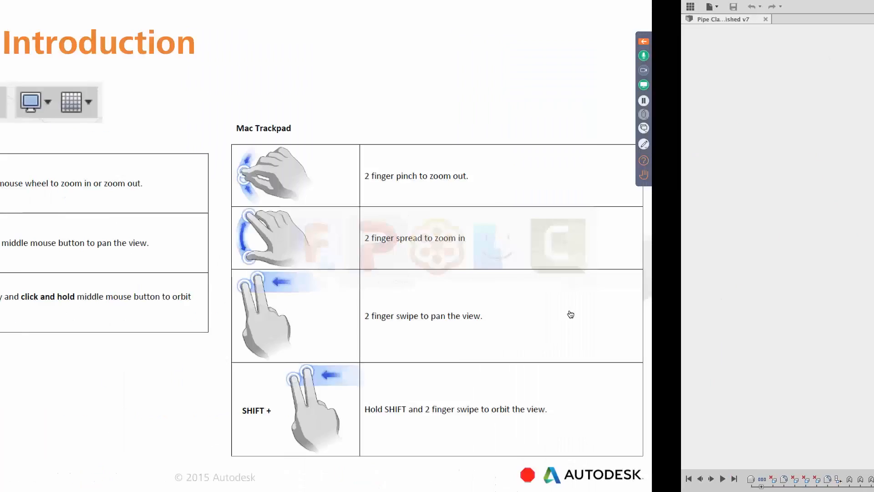
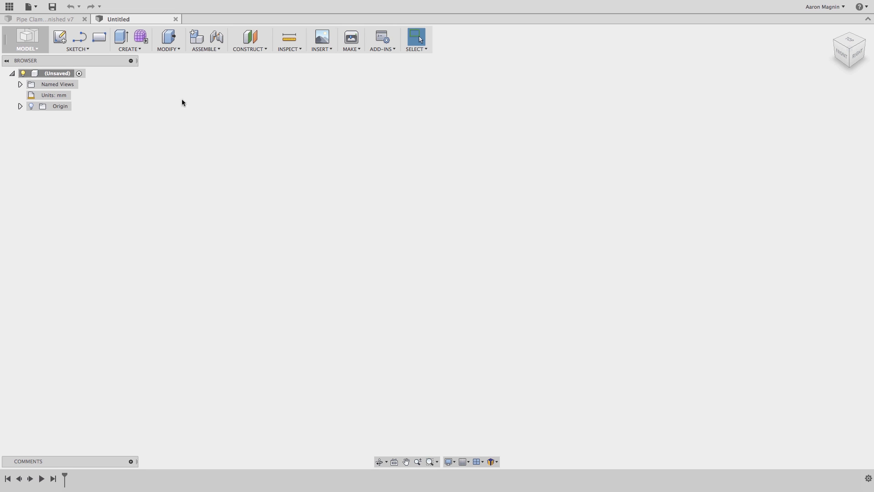
Start a Cylinder on the XY plane, viewed from the front, with the origin geometry shown and its folder expanded.
{"action": "left_click", "coordinate": [138, 50]}
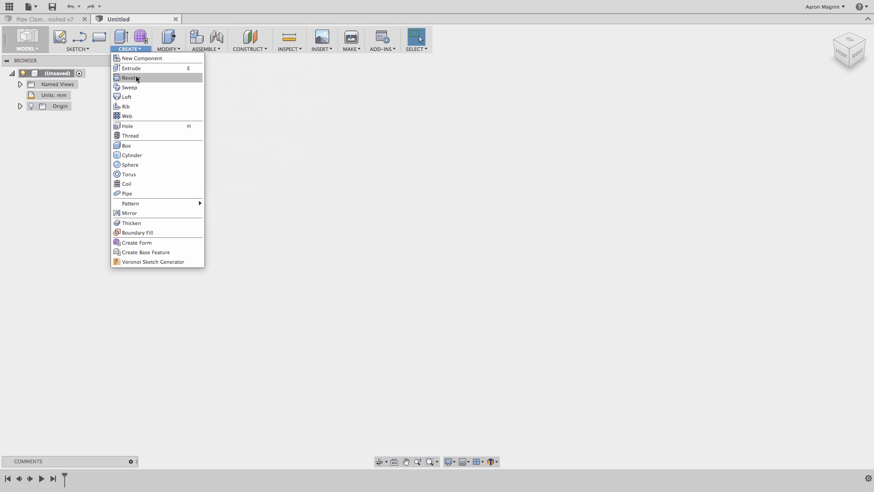
{"action": "left_click", "coordinate": [135, 156]}
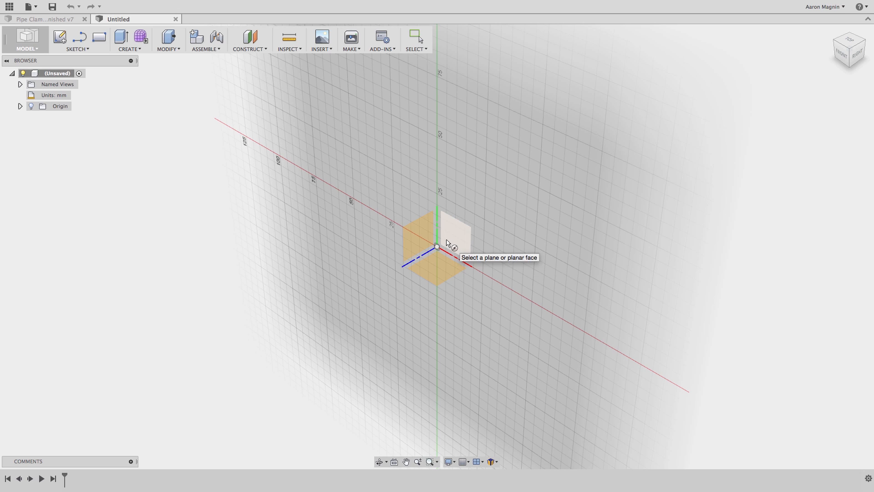
{"action": "left_click", "coordinate": [447, 244]}
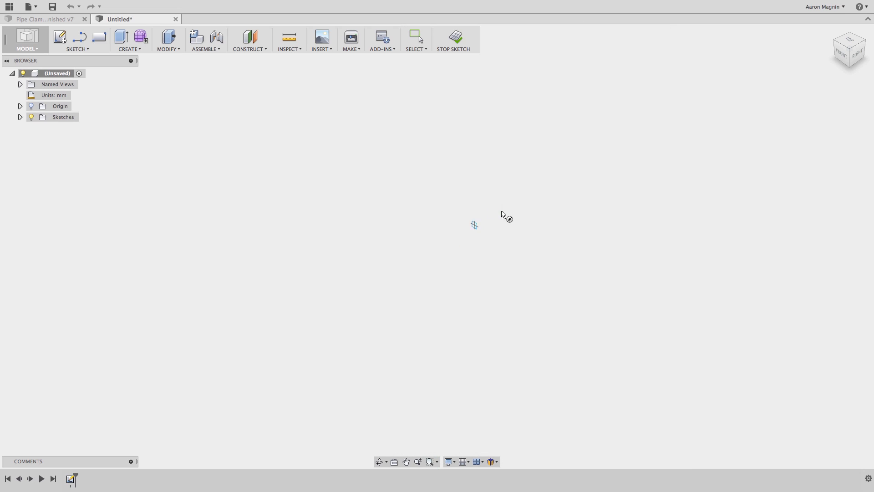
{"action": "left_click", "coordinate": [842, 54]}
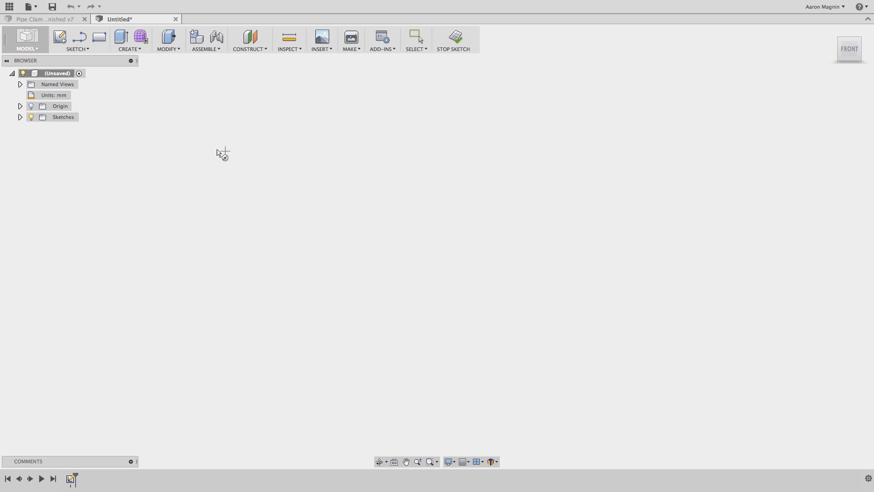
{"action": "left_click", "coordinate": [31, 107]}
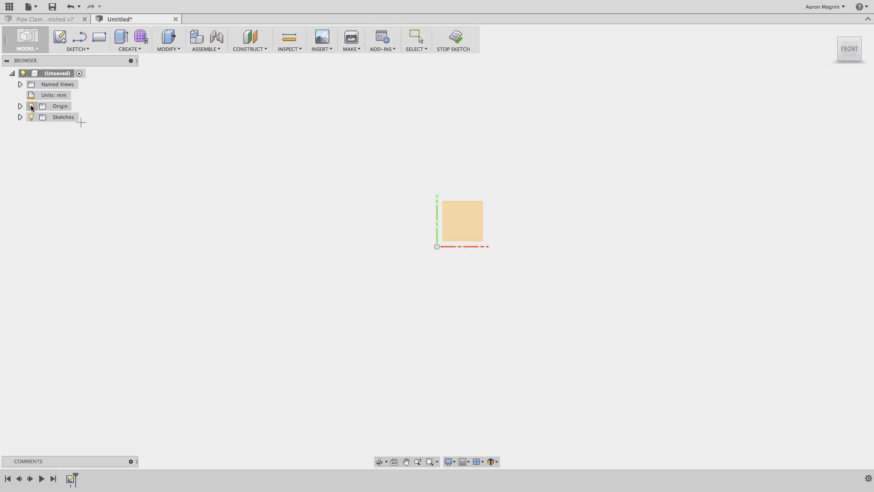
{"action": "left_click", "coordinate": [21, 106]}
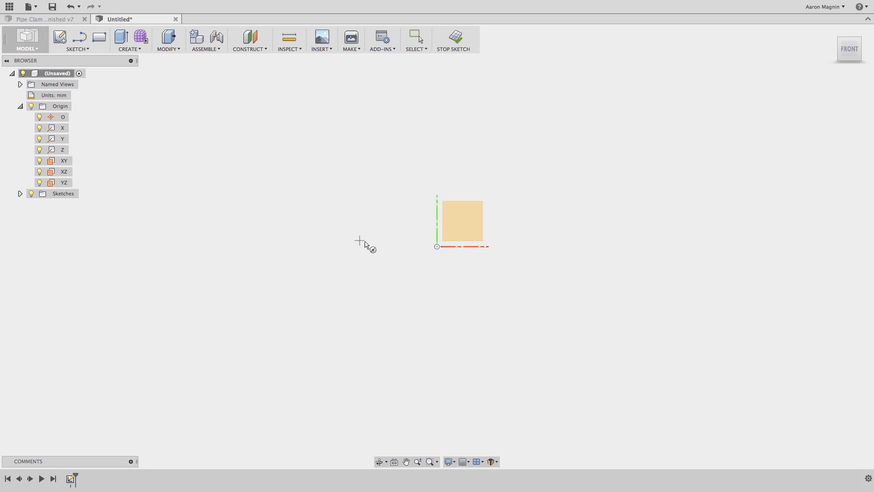
Draw the cylinder's base circle centred on the origin with a diameter of 2 in.
{"action": "left_click", "coordinate": [437, 246]}
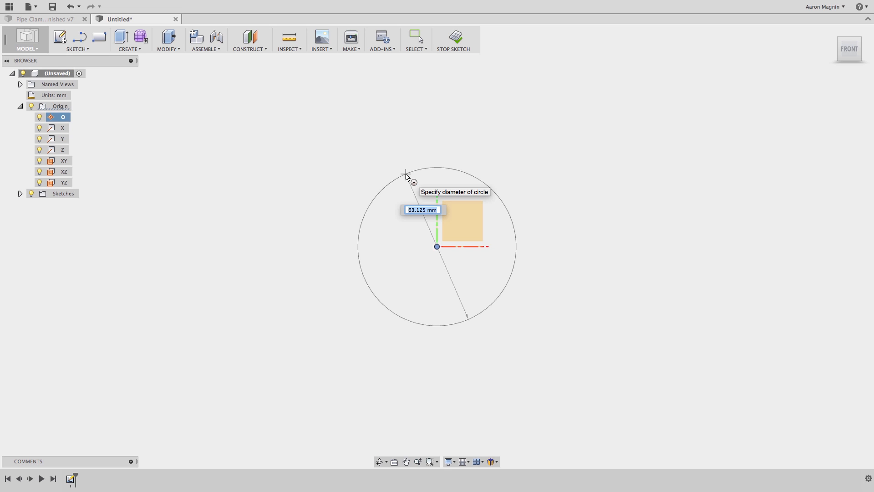
{"action": "type", "text": "2in"}
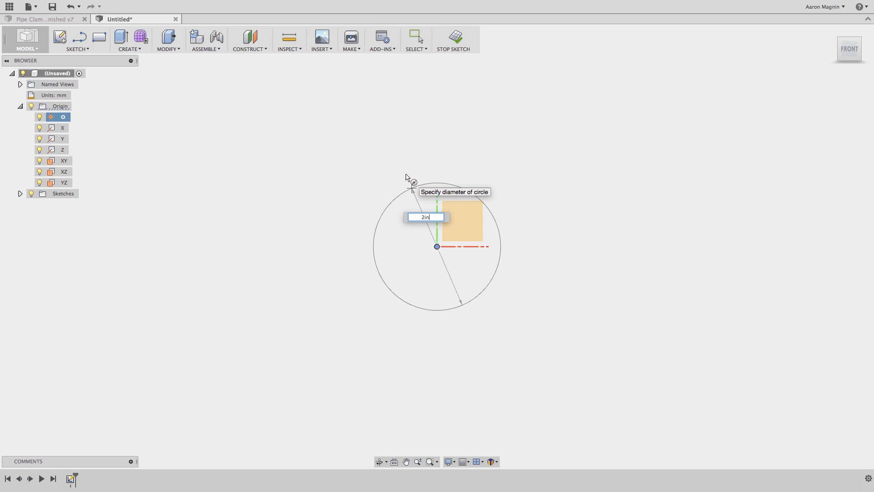
{"action": "key", "text": "Return"}
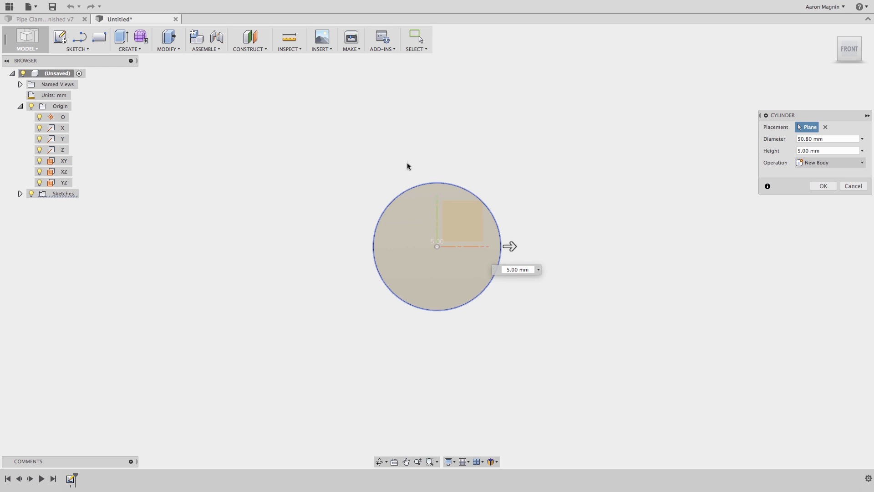
Set the cylinder's height to 5 in and create it as a New Component.
{"action": "middle_click_drag", "start_coordinate": [406, 164], "coordinate": [365, 182], "text": "shift"}
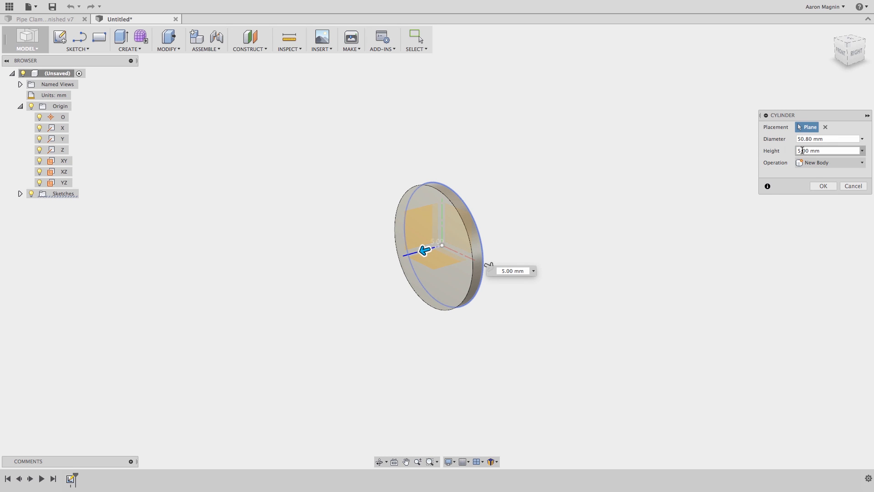
{"action": "left_click_drag", "start_coordinate": [825, 151], "coordinate": [716, 144]}
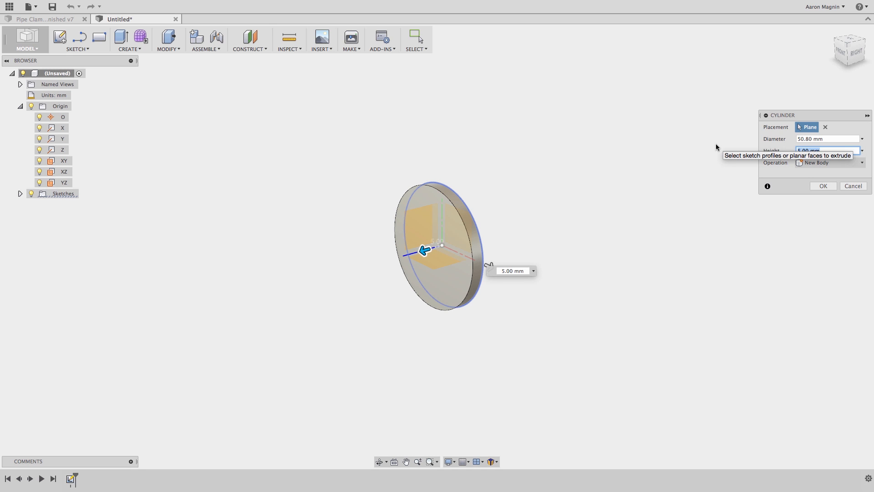
{"action": "type", "text": "5in"}
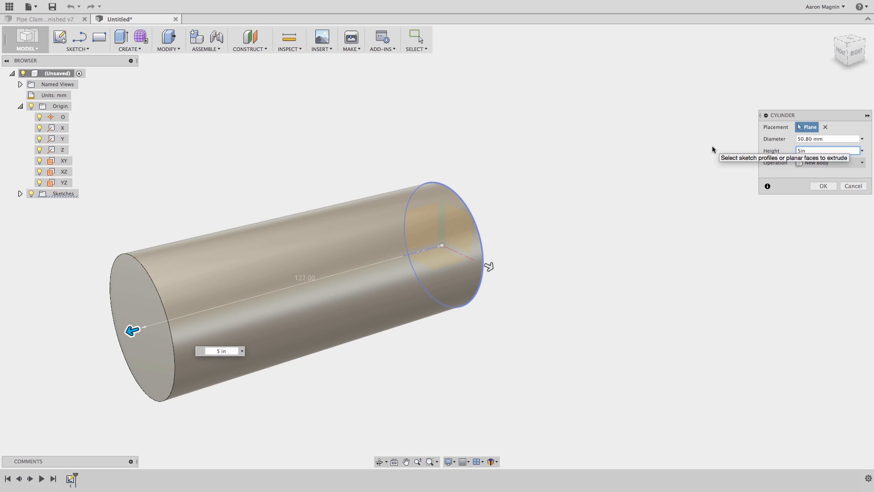
{"action": "left_click", "coordinate": [809, 165]}
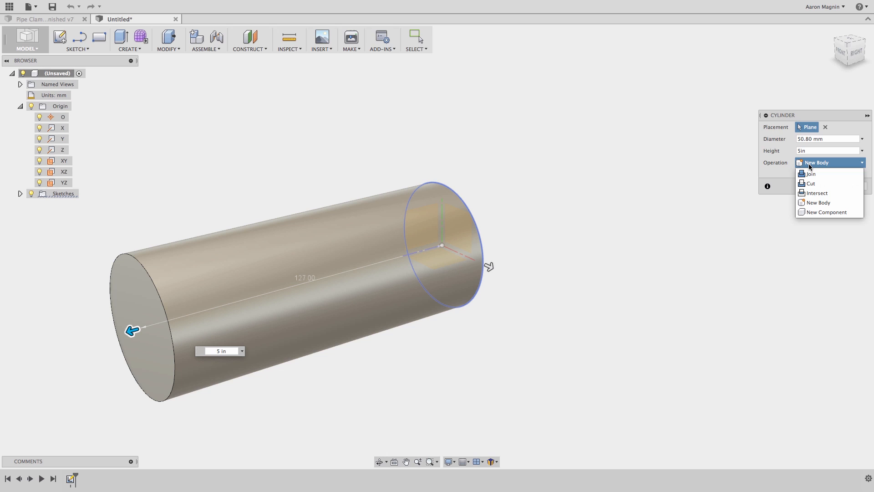
{"action": "left_click", "coordinate": [814, 212]}
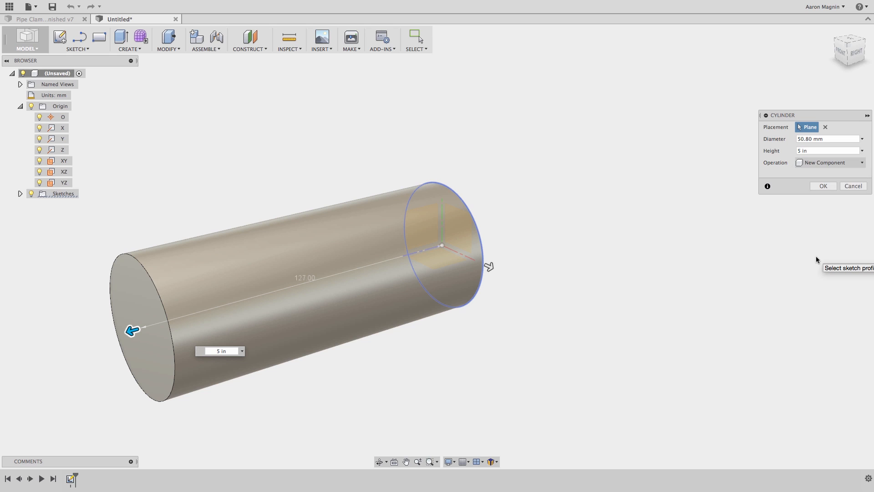
{"action": "left_click", "coordinate": [822, 186]}
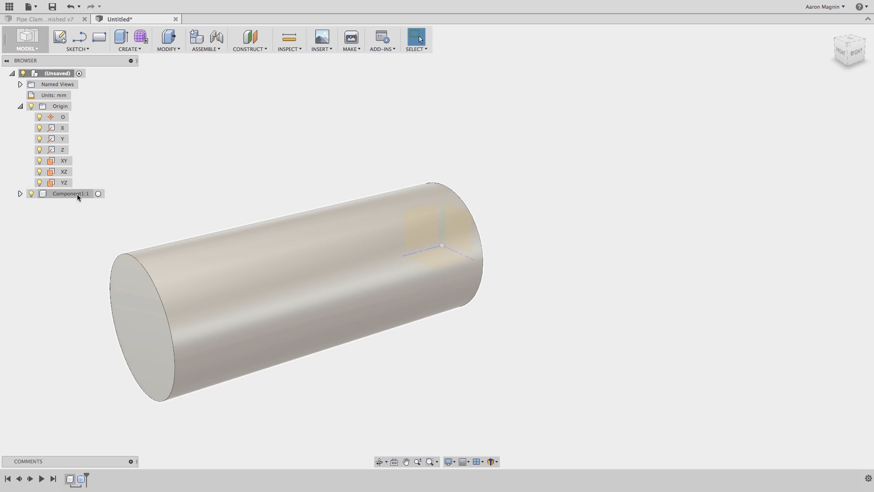
Rename the cylinder component as Pipe and collapse the Origin folder.
{"action": "left_click", "coordinate": [76, 193]}
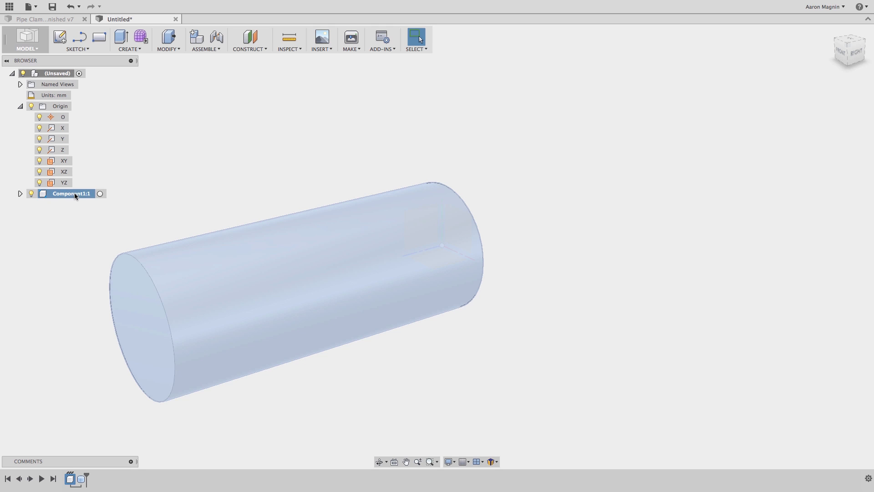
{"action": "left_click", "coordinate": [75, 193]}
{"action": "type", "text": "Pipe"}
{"action": "left_click", "coordinate": [183, 188]}
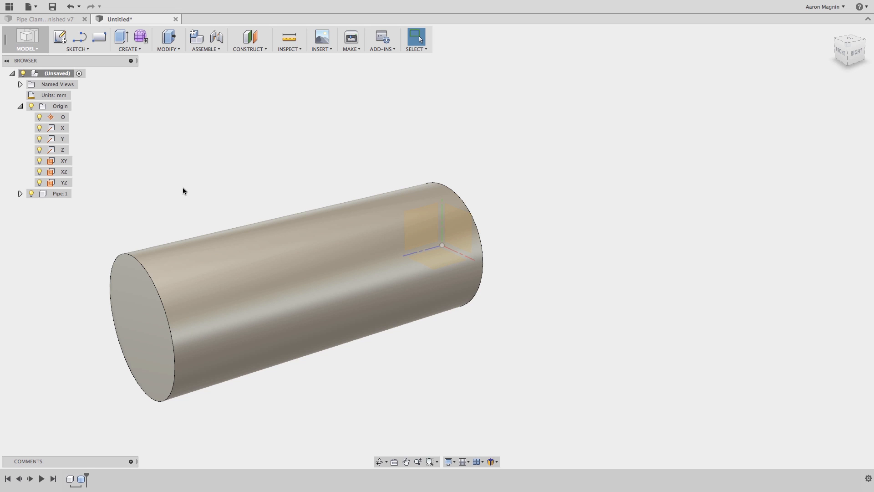
{"action": "left_click", "coordinate": [21, 106]}
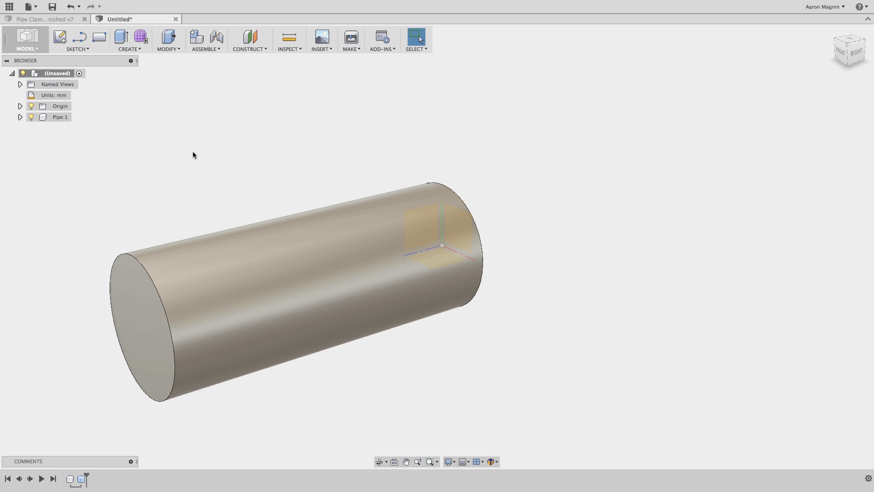
Use Press Pull to offset the pipe's end face at the origin outward by 5 in.
{"action": "middle_click_drag", "start_coordinate": [329, 139], "coordinate": [280, 136], "text": "shift"}
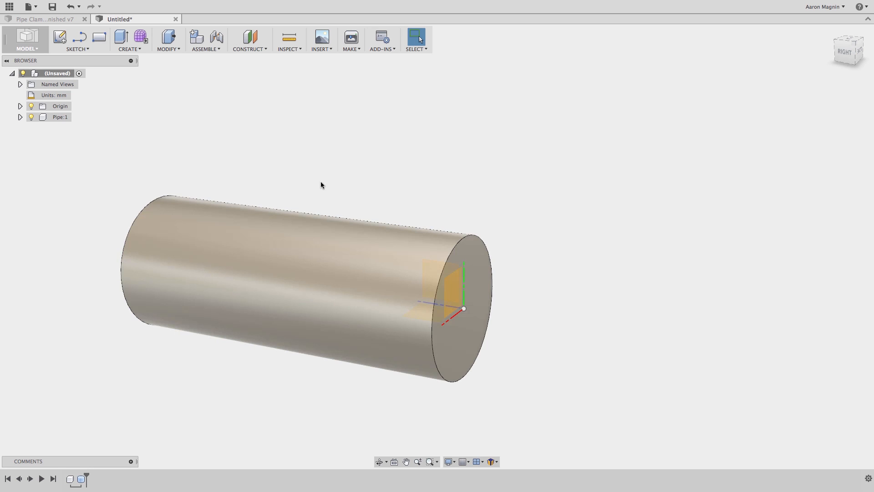
{"action": "left_click", "coordinate": [170, 37]}
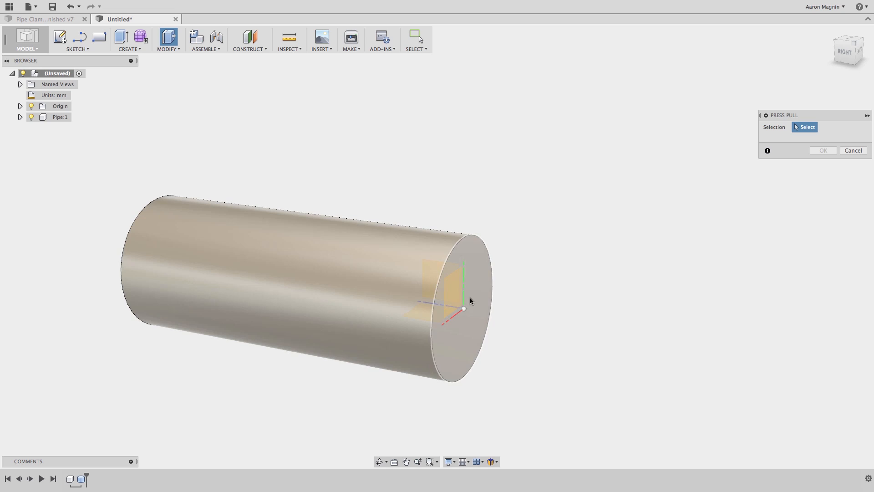
{"action": "left_click", "coordinate": [474, 299]}
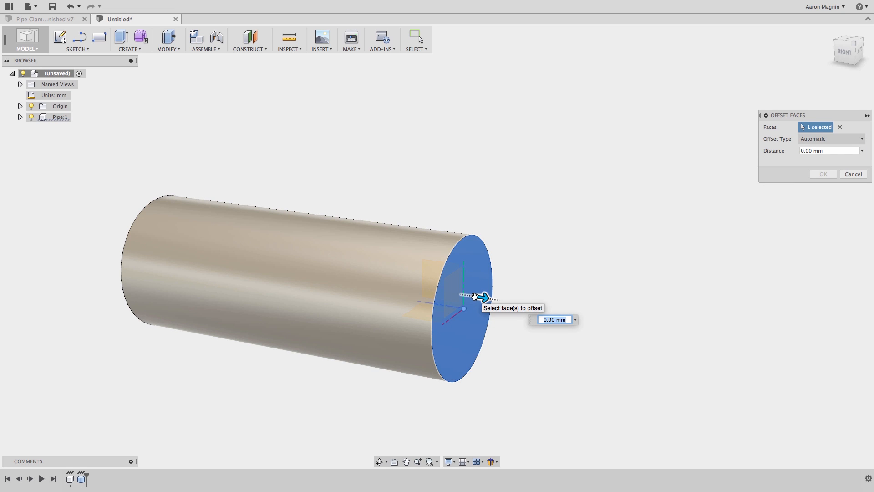
{"action": "type", "text": "5in"}
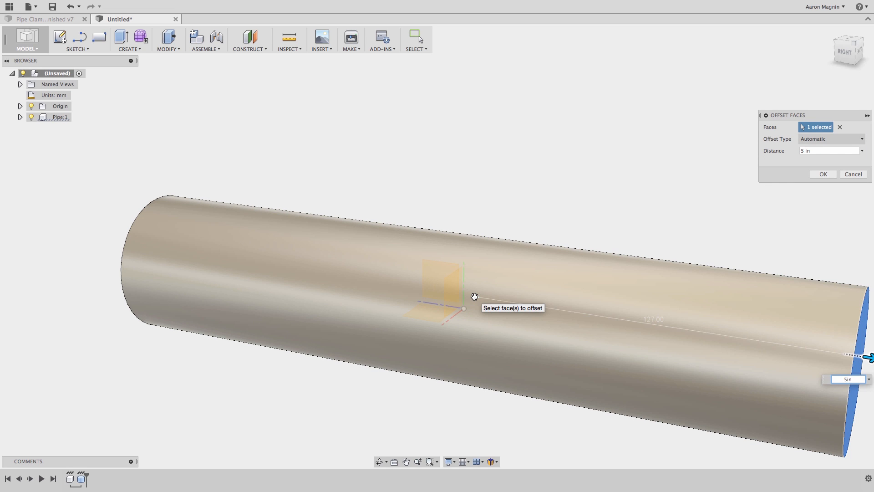
{"action": "key", "text": "Return"}
{"action": "scroll", "coordinate": [471, 190], "scroll_direction": "down", "scroll_amount": 5}
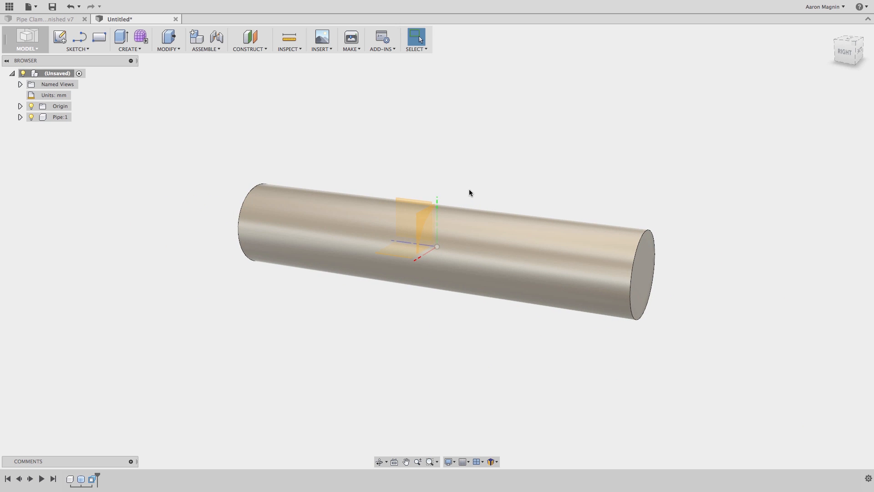
{"action": "middle_click_drag", "start_coordinate": [469, 190], "coordinate": [546, 187], "text": "shift"}
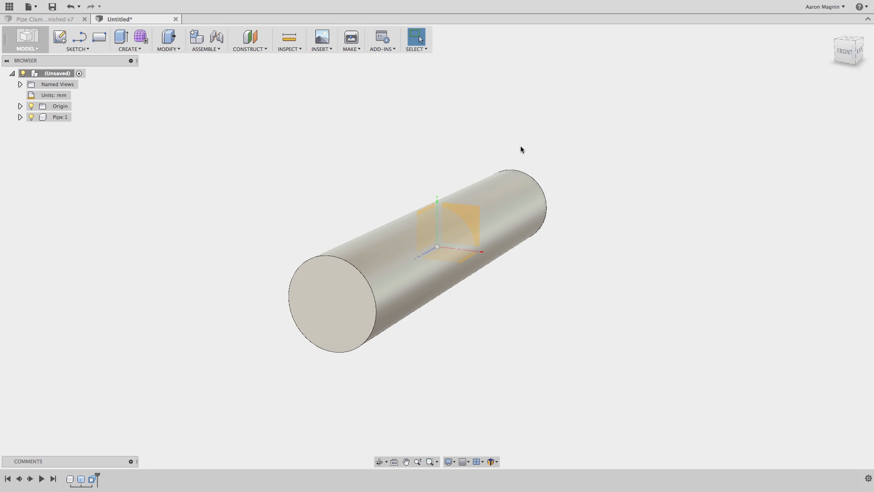
Examine the lower saddle component in the finished pipe clamp design and return to the untitled design.
{"action": "left_click", "coordinate": [66, 19]}
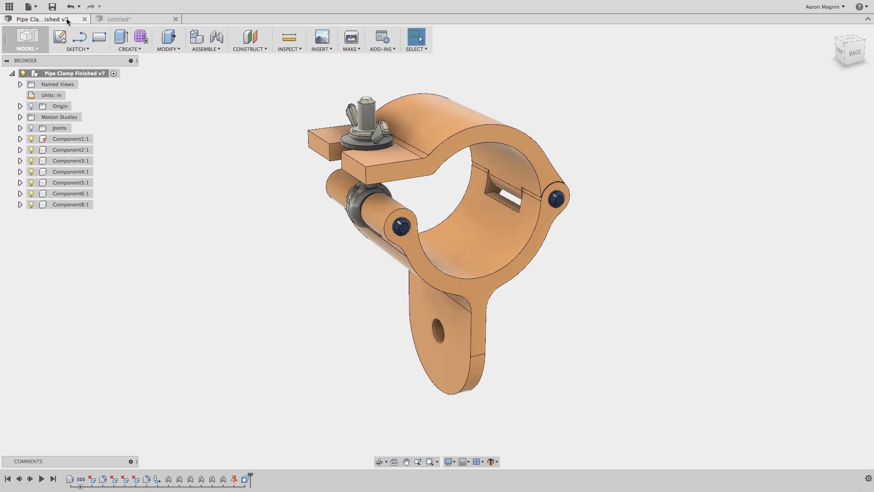
{"action": "left_click", "coordinate": [486, 268]}
{"action": "middle_click_drag", "start_coordinate": [486, 268], "coordinate": [441, 263], "text": "shift"}
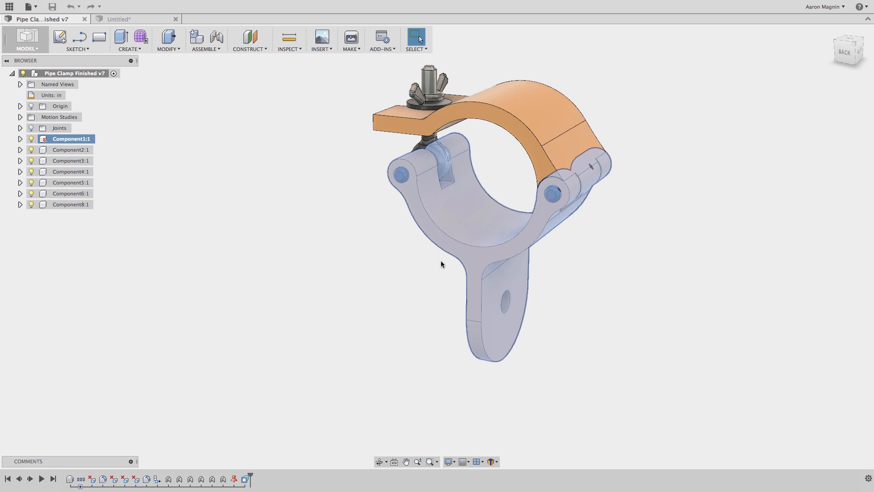
{"action": "left_click", "coordinate": [151, 20]}
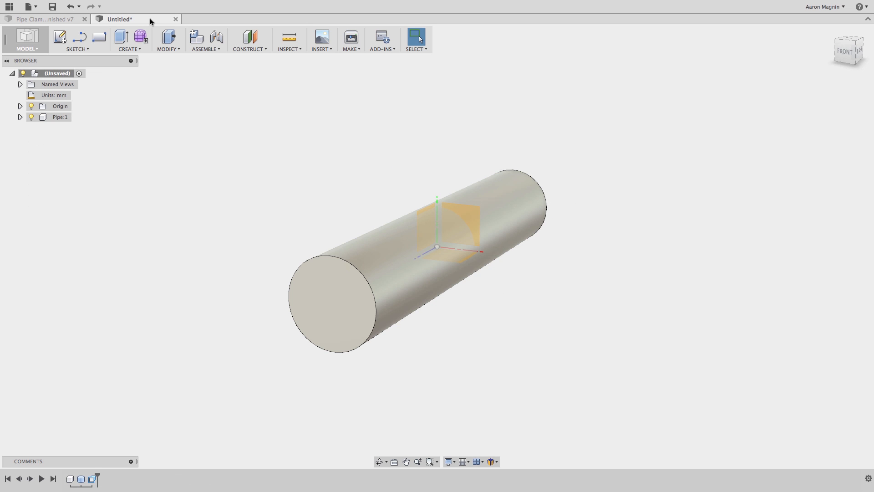
{"action": "key", "text": "super+Tab"}
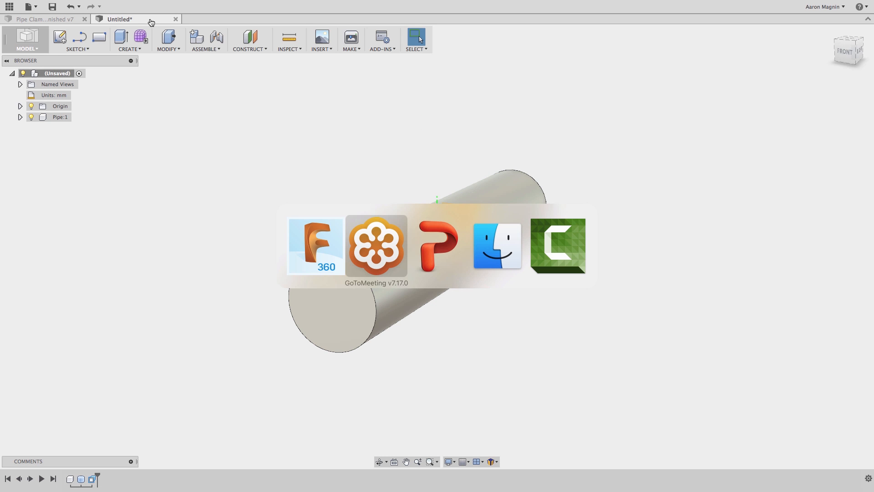
{"action": "key", "text": "super+Tab"}
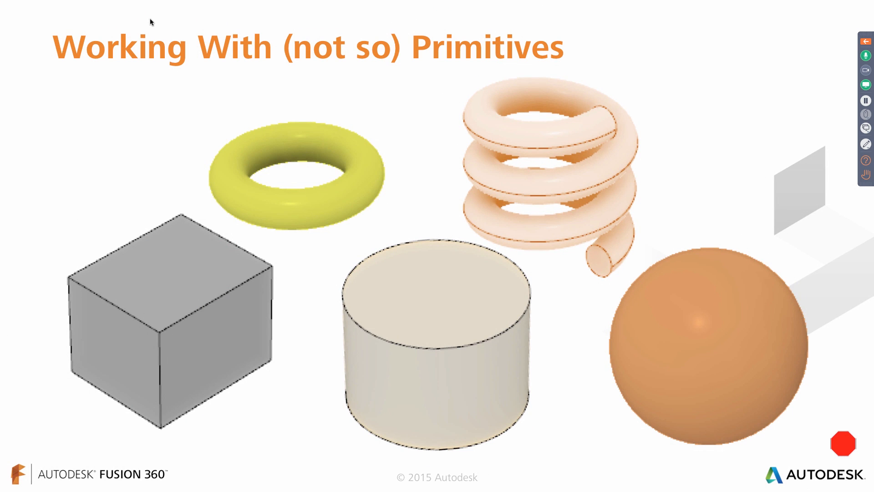
{"action": "key", "text": "Right"}
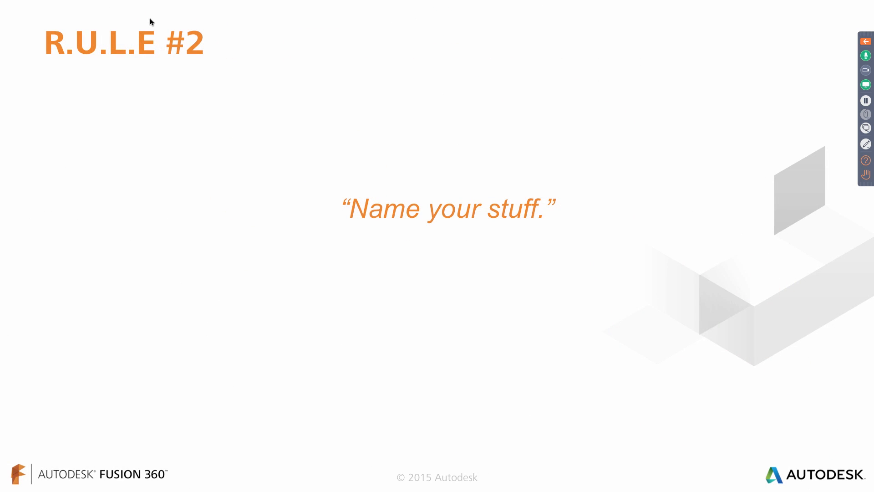
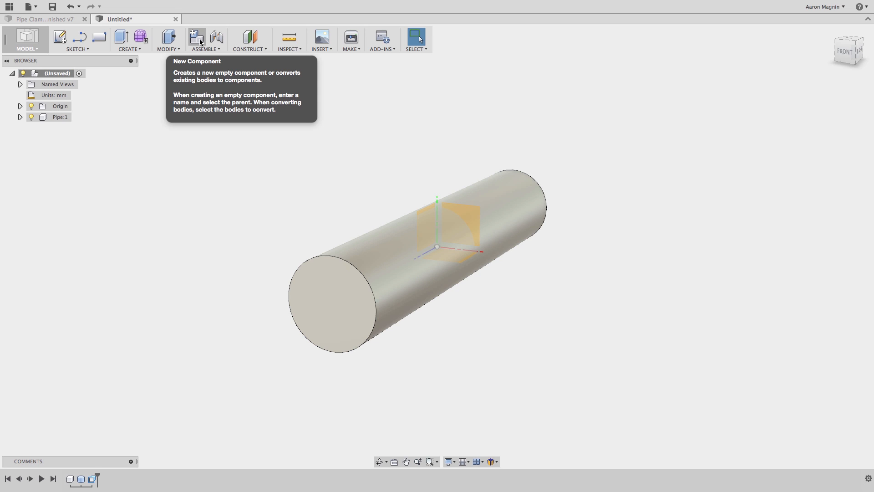
Create an empty component named Saddle under the root design and make it the active component.
{"action": "left_click", "coordinate": [200, 42]}
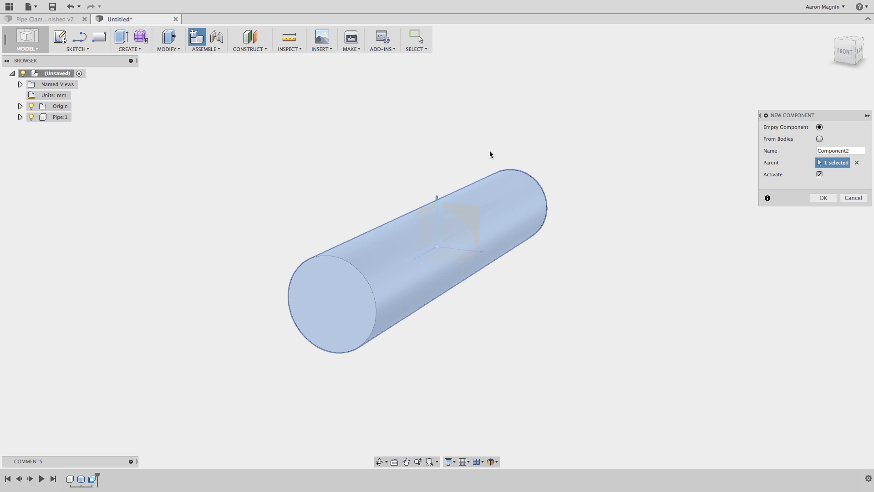
{"action": "left_click", "coordinate": [848, 150]}
{"action": "type", "text": "Sa"}
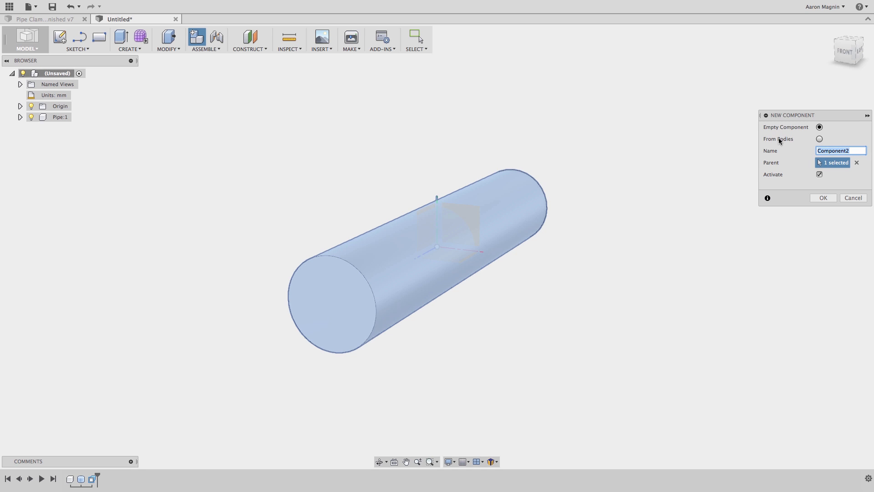
{"action": "type", "text": "ddle"}
{"action": "left_click", "coordinate": [824, 198]}
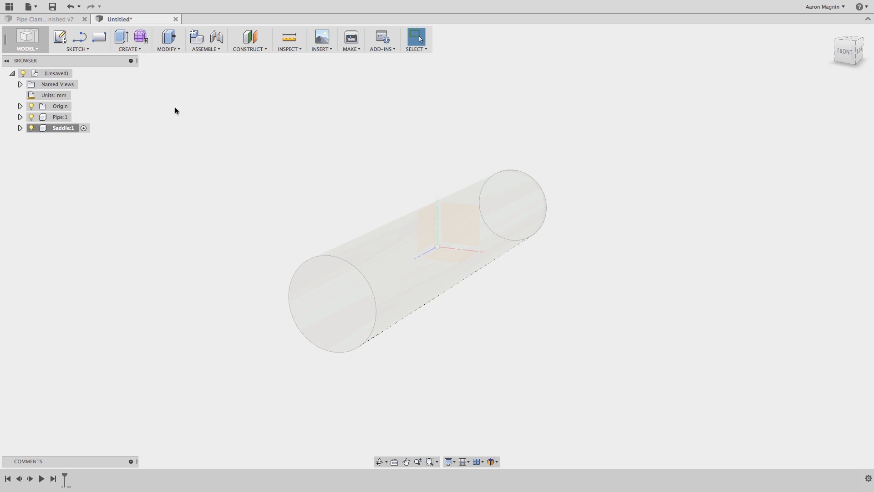
{"action": "left_click", "coordinate": [76, 129]}
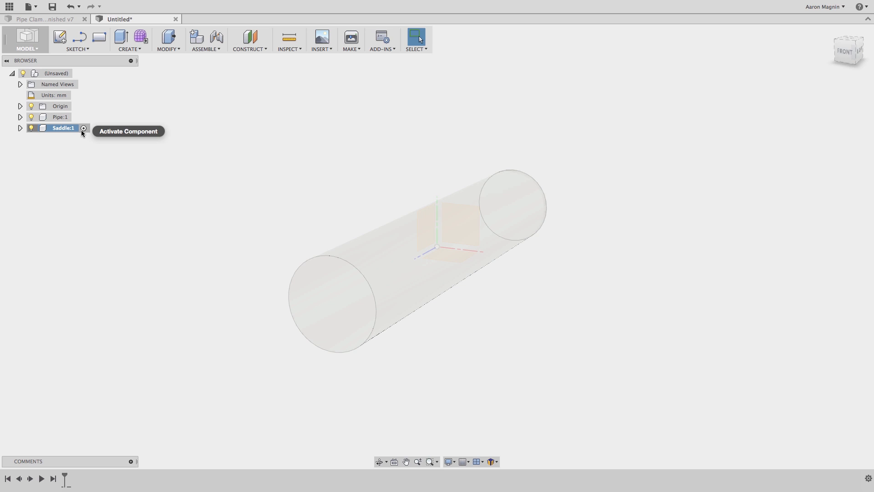
{"action": "left_click", "coordinate": [82, 129]}
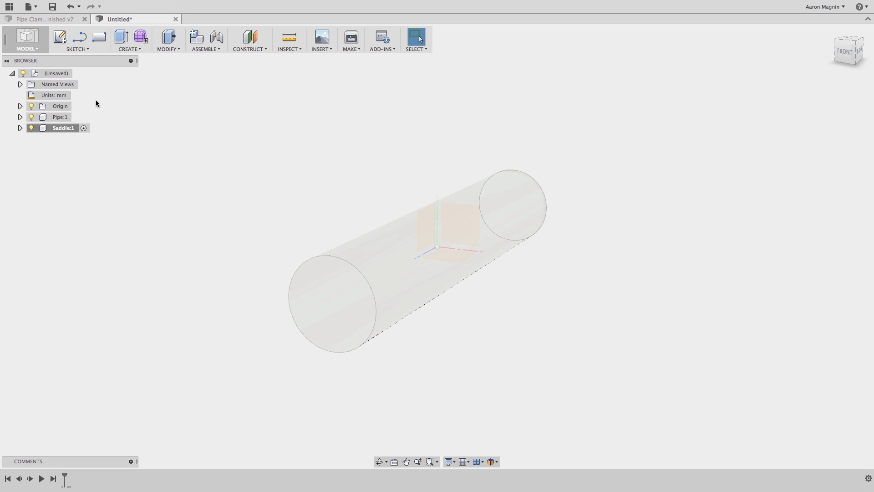
Start a sketch on the vertical origin plane perpendicular to the pipe's axis and view it from the front.
{"action": "left_click", "coordinate": [81, 39]}
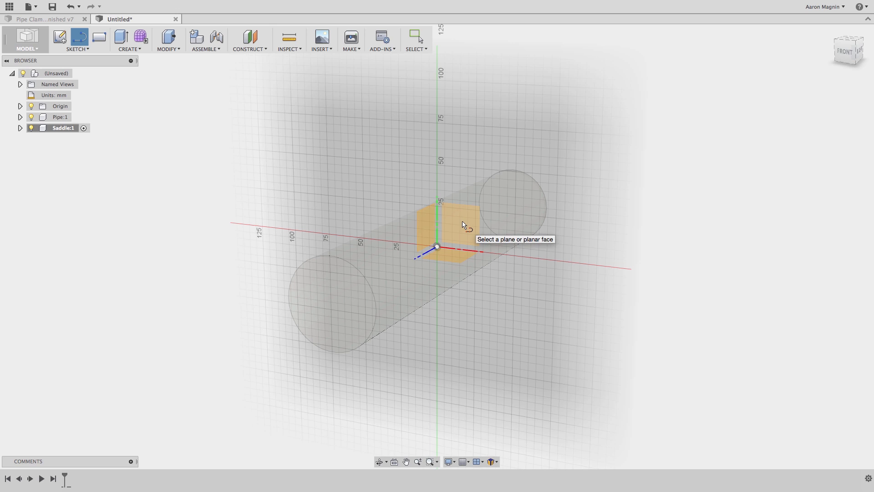
{"action": "left_click", "coordinate": [463, 224]}
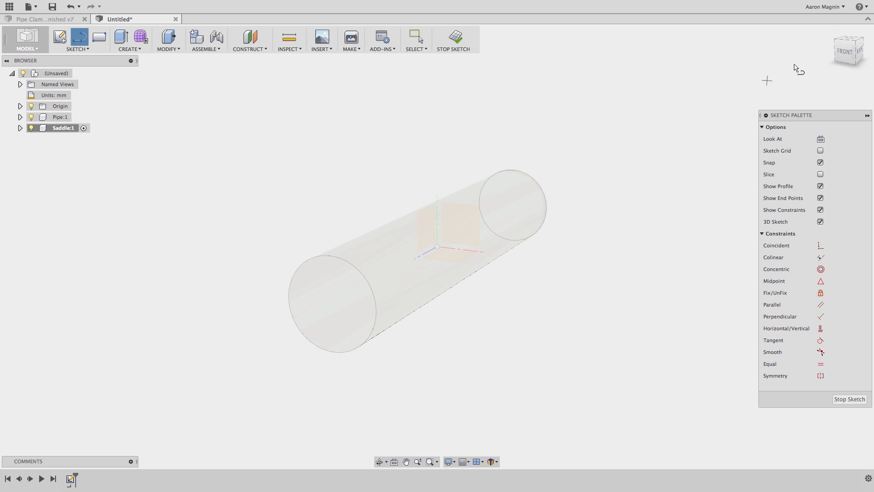
{"action": "left_click", "coordinate": [840, 53]}
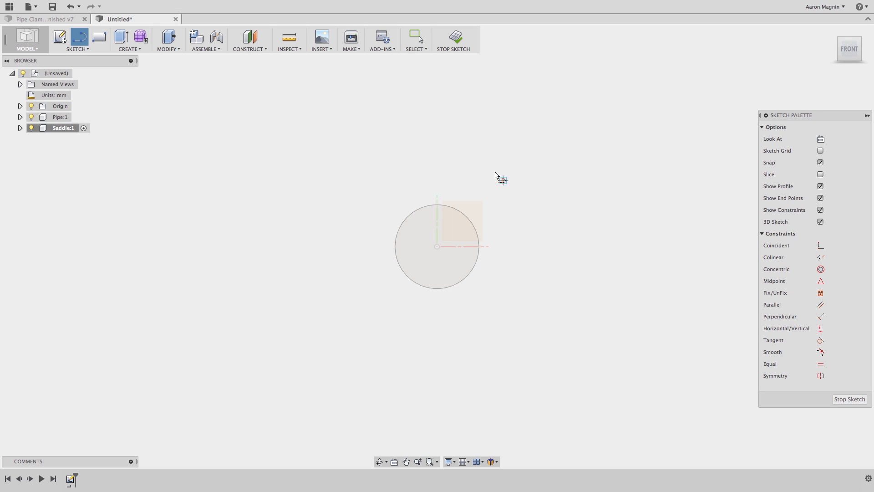
Draw a center diameter circle from the origin out to the pipe's outer edge.
{"action": "right_click", "coordinate": [330, 140]}
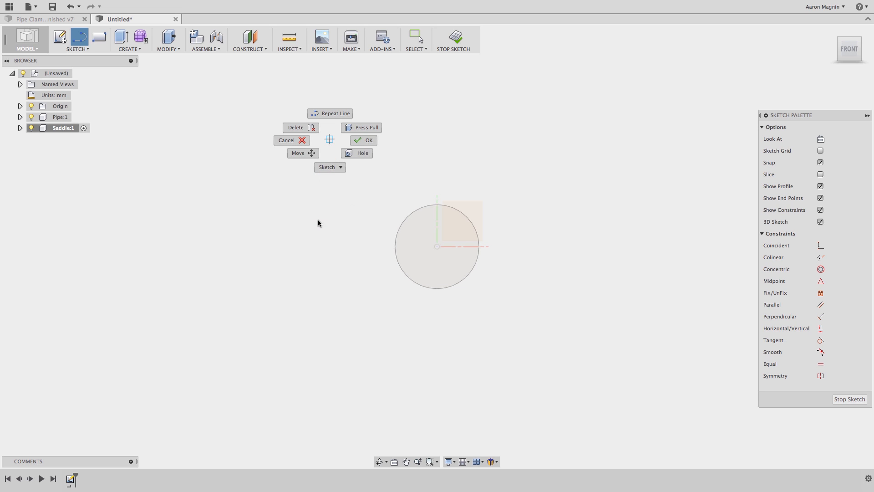
{"action": "left_click", "coordinate": [324, 198]}
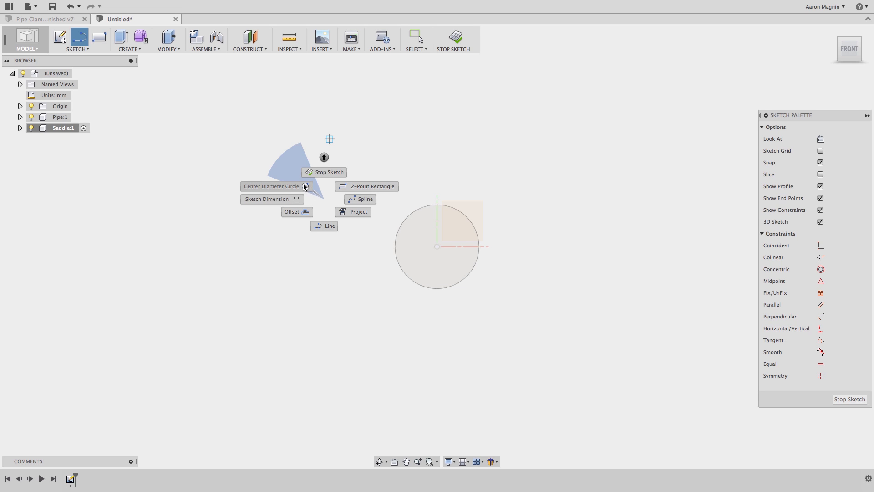
{"action": "left_click", "coordinate": [287, 173]}
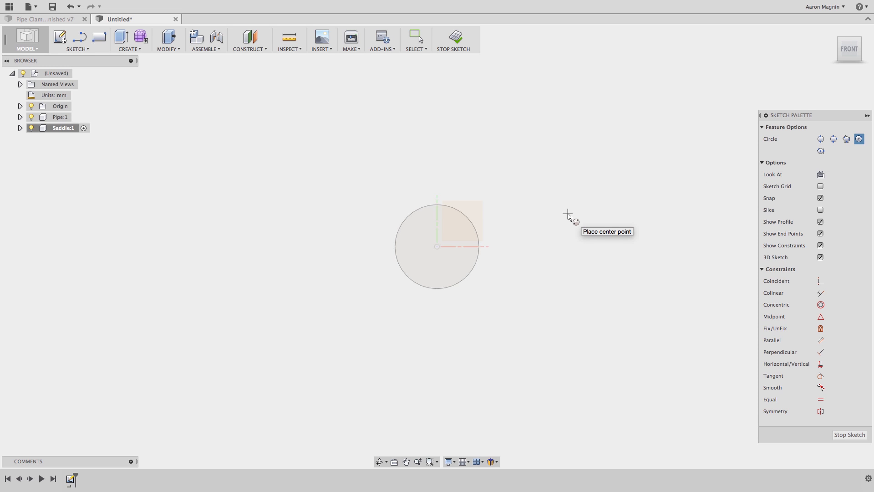
{"action": "left_click", "coordinate": [437, 247]}
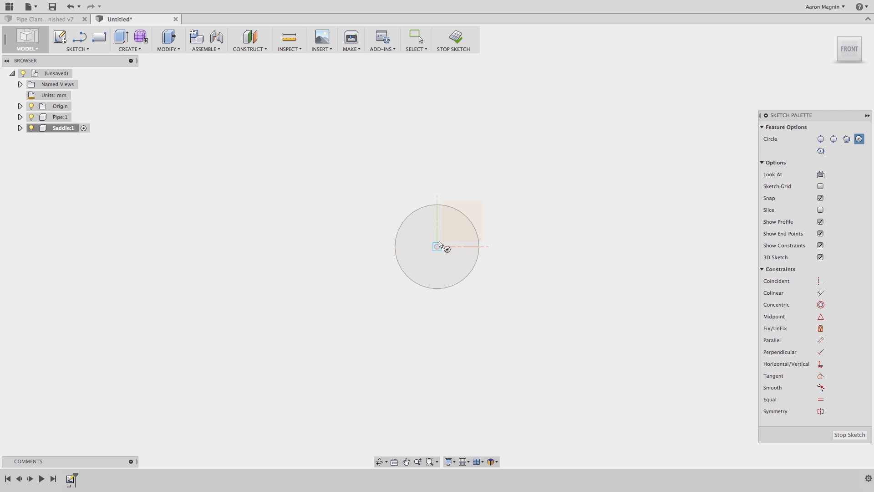
{"action": "left_click", "coordinate": [427, 210]}
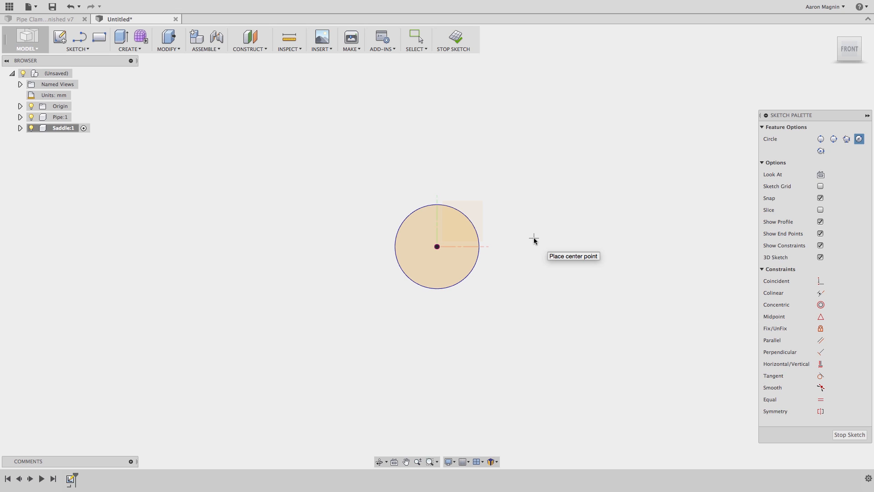
{"action": "key", "text": "Escape"}
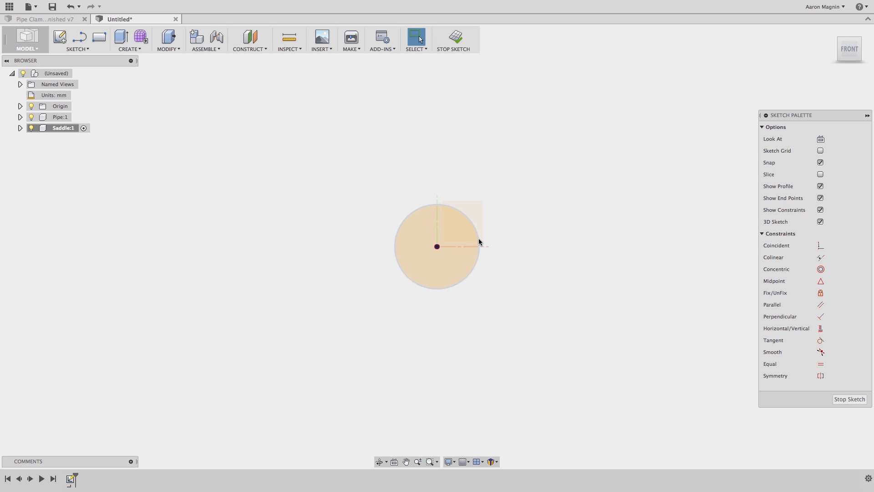
Offset the sketched circle outward by 0.25 in.
{"action": "key", "text": "o"}
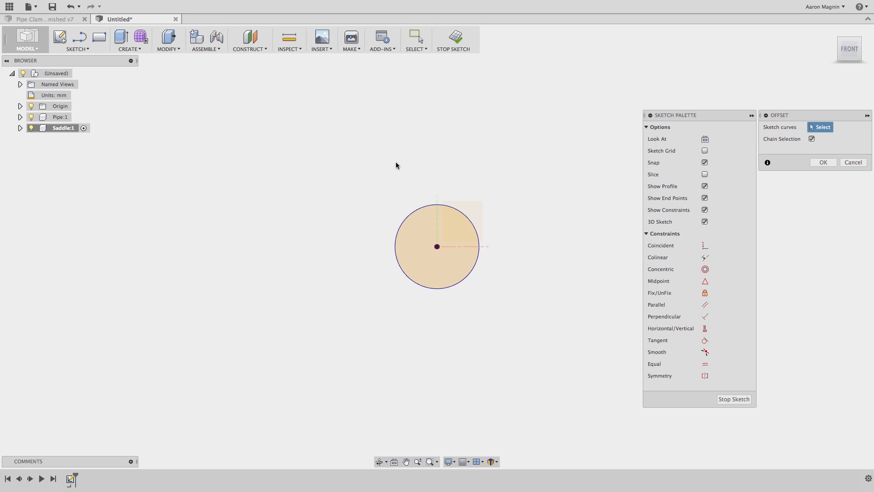
{"action": "left_click", "coordinate": [82, 49]}
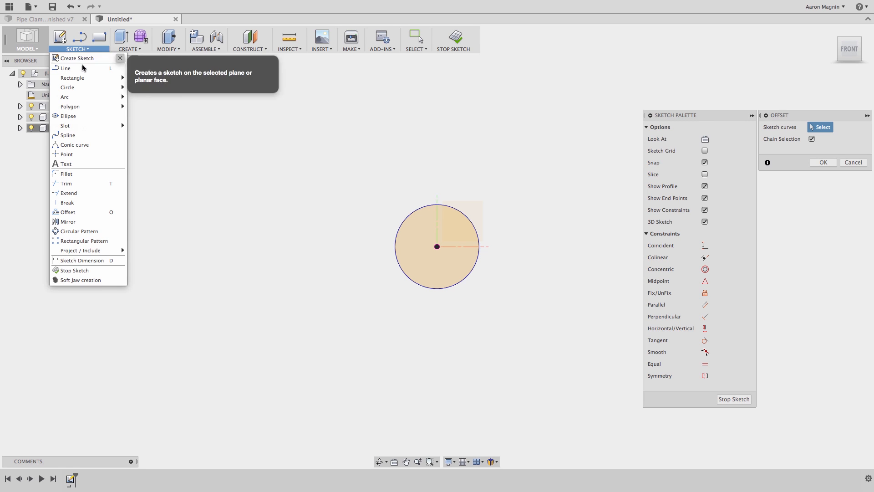
{"action": "mouse_move", "coordinate": [85, 89]}
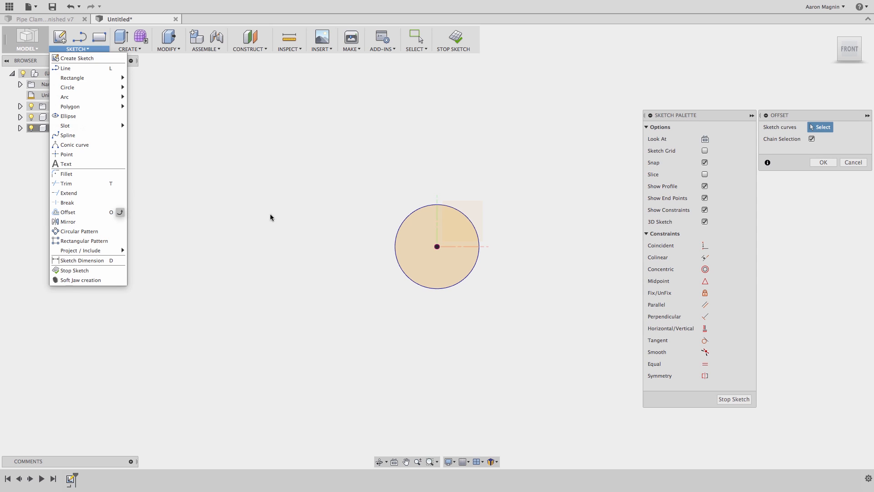
{"action": "left_click", "coordinate": [415, 208]}
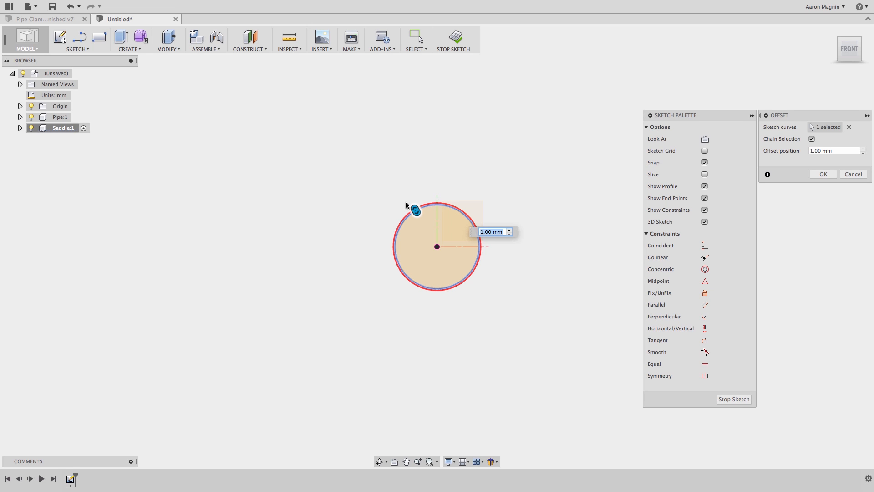
{"action": "type", "text": ".25"}
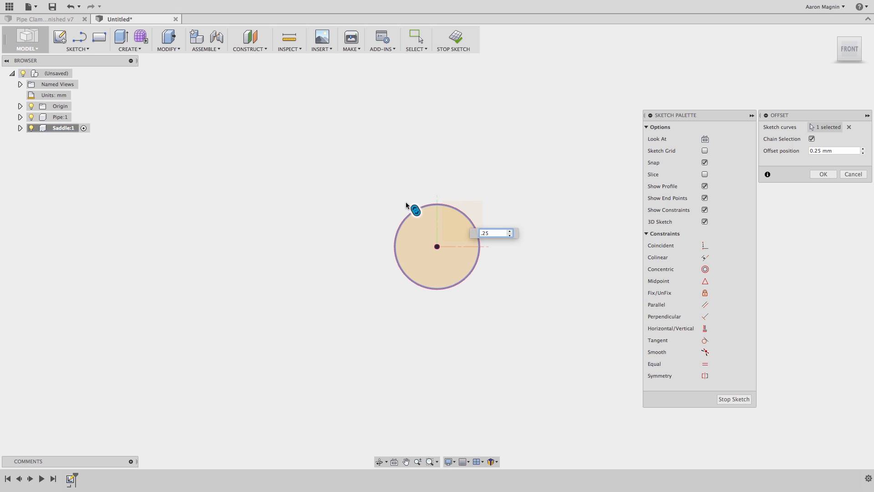
{"action": "type", "text": "in"}
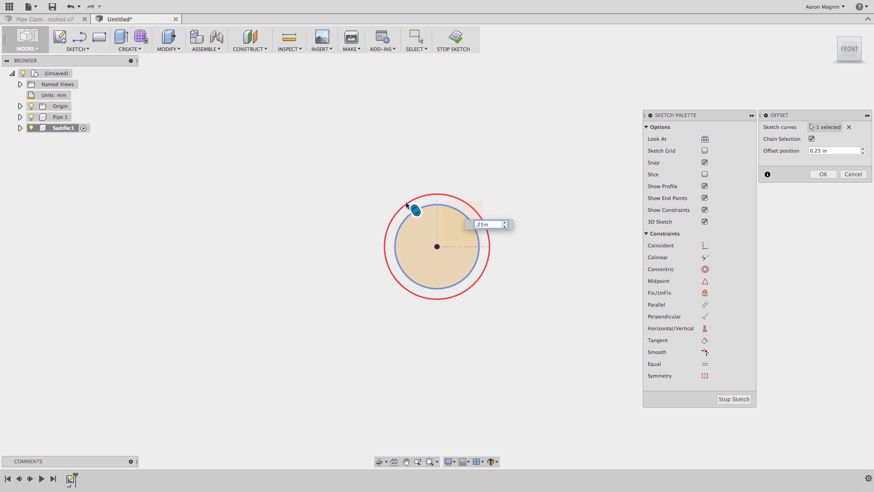
{"action": "key", "text": "Return"}
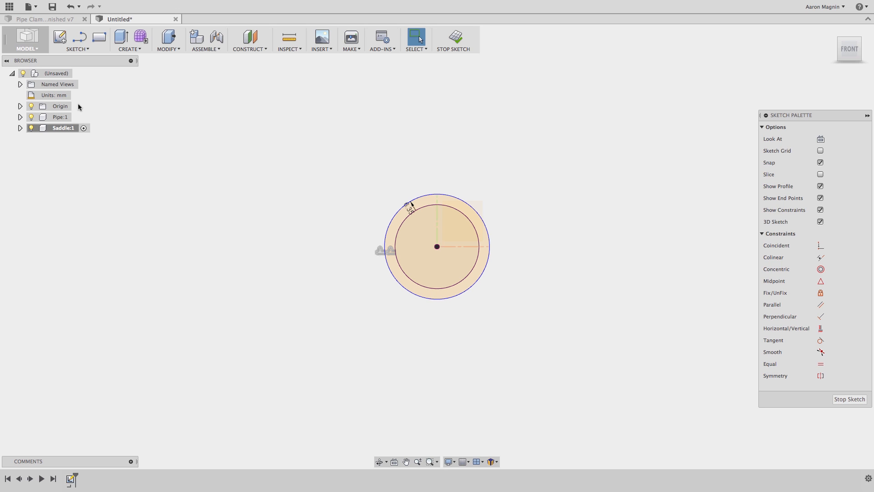
Change the design's active units to Inch and move the offset dimension outward from the circles.
{"action": "left_click", "coordinate": [63, 96]}
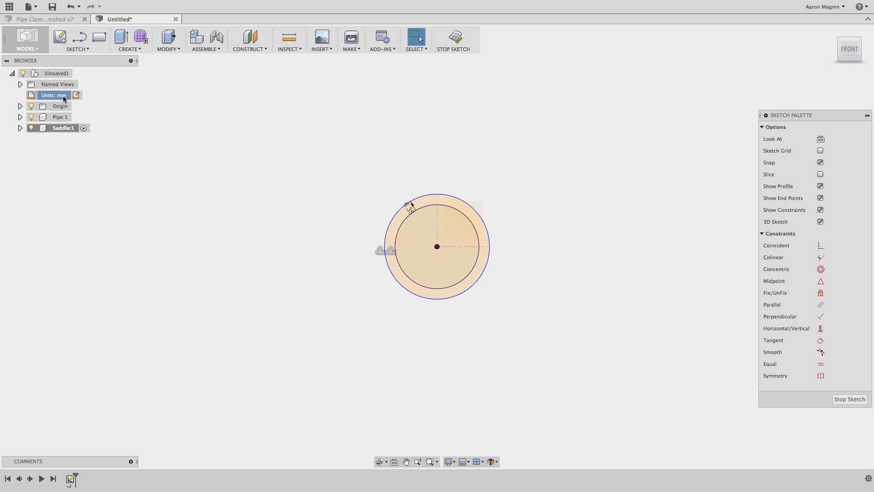
{"action": "left_click", "coordinate": [76, 95]}
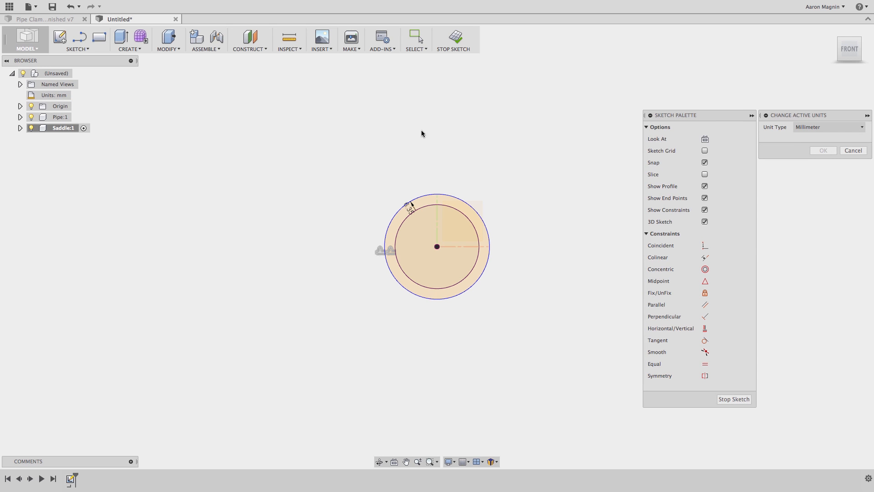
{"action": "left_click", "coordinate": [797, 126]}
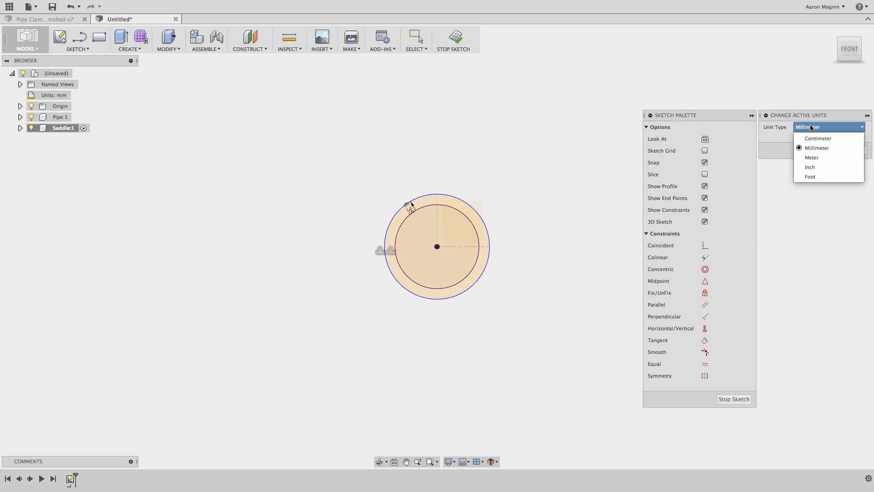
{"action": "left_click", "coordinate": [810, 167]}
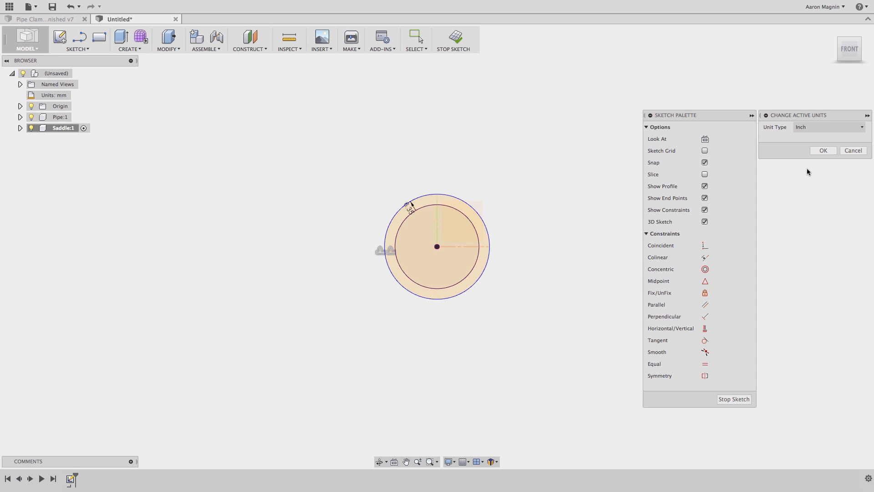
{"action": "left_click", "coordinate": [821, 151]}
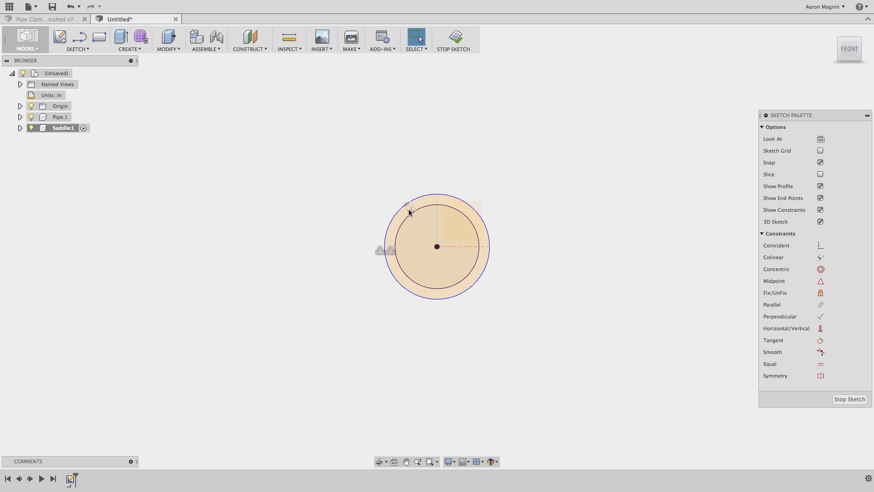
{"action": "left_click_drag", "start_coordinate": [409, 211], "coordinate": [397, 200]}
Draw two horizontal lines from the origin to the outer circle, one toward each side.
{"action": "left_click", "coordinate": [84, 50]}
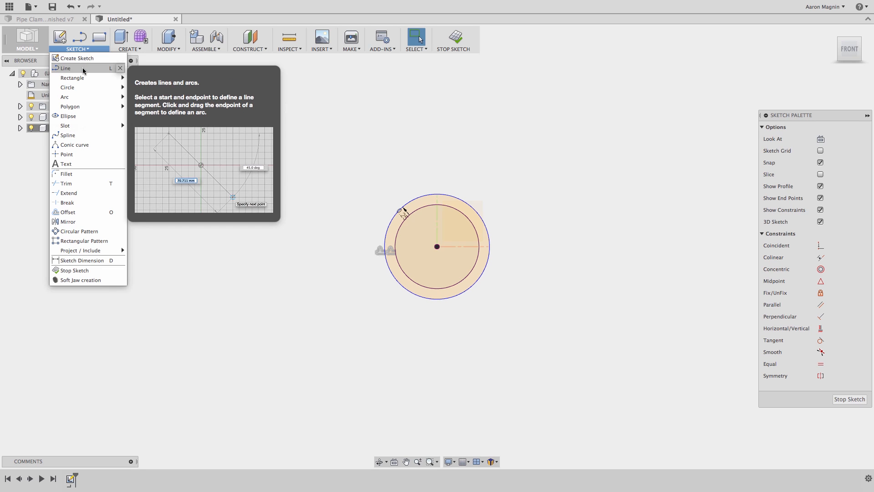
{"action": "left_click", "coordinate": [83, 69]}
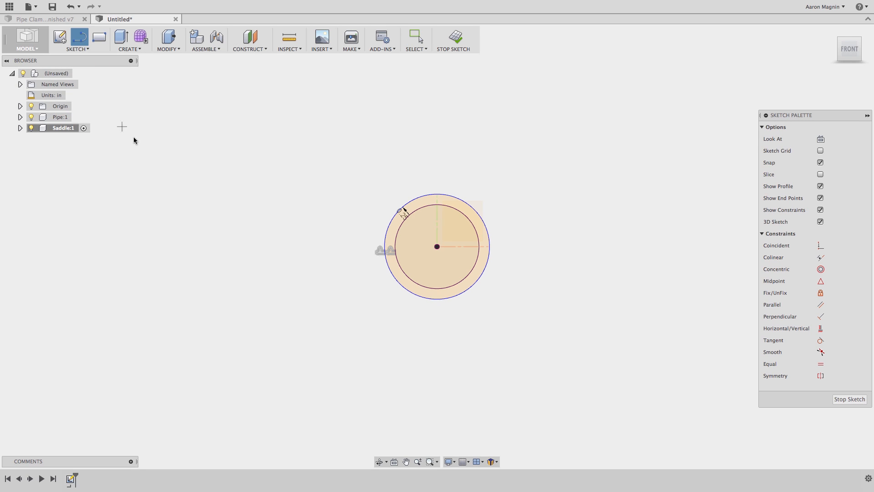
{"action": "left_click", "coordinate": [437, 247]}
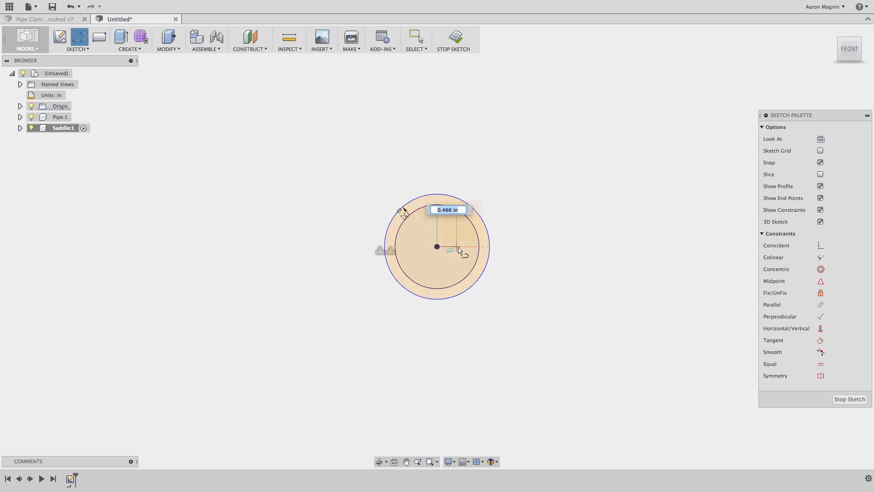
{"action": "left_click", "coordinate": [490, 247]}
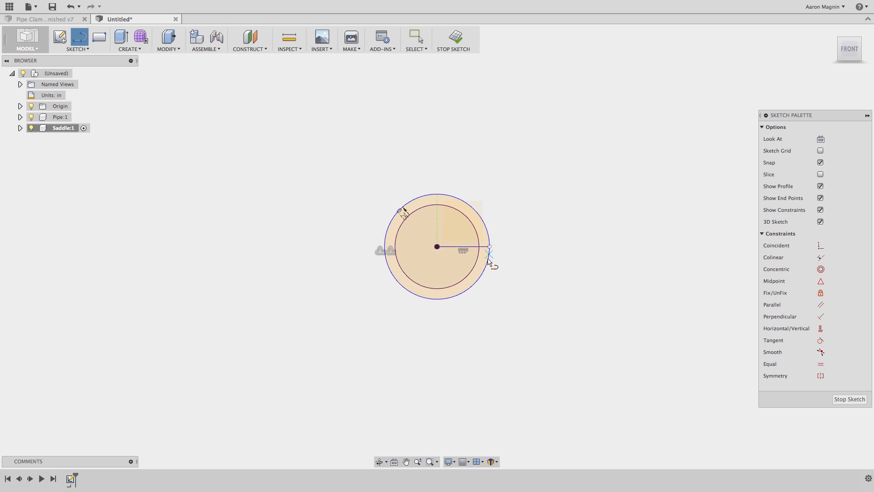
{"action": "left_click", "coordinate": [437, 247]}
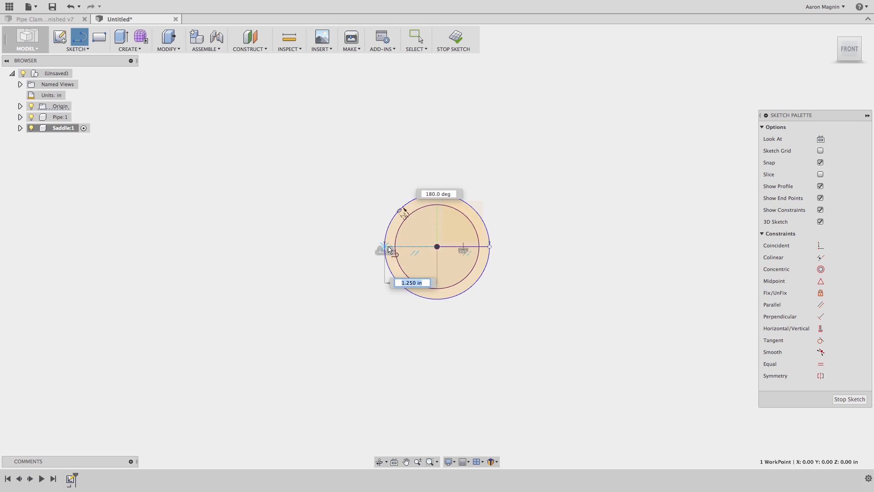
{"action": "left_click", "coordinate": [385, 247]}
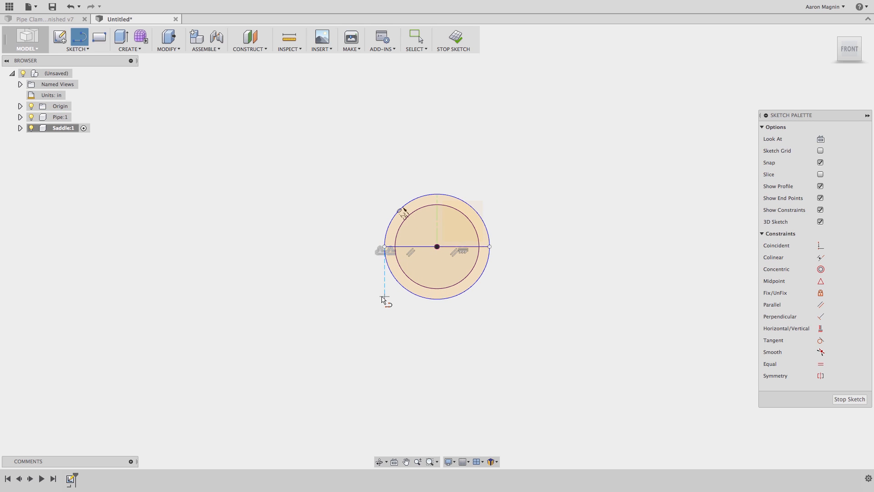
{"action": "key", "text": "Escape"}
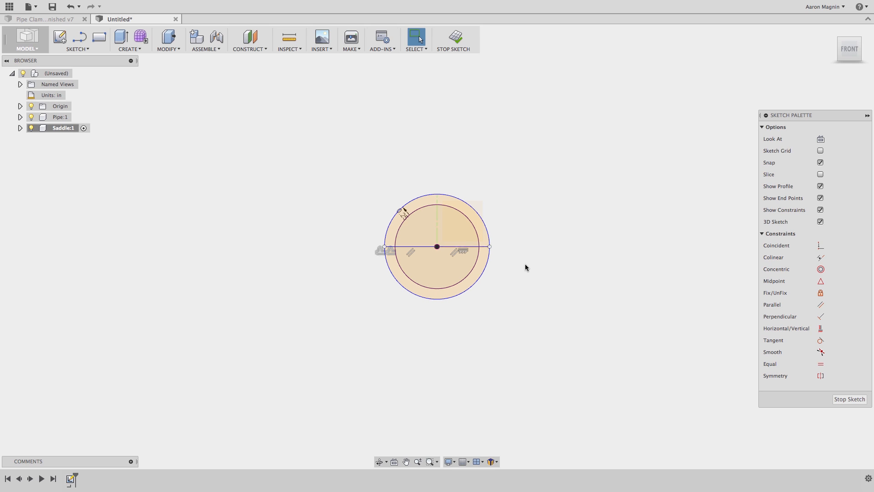
Draw a 0.5 in center diameter circle at each line's outer endpoint, reaching in to the pipe-sized circle.
{"action": "key", "text": "c"}
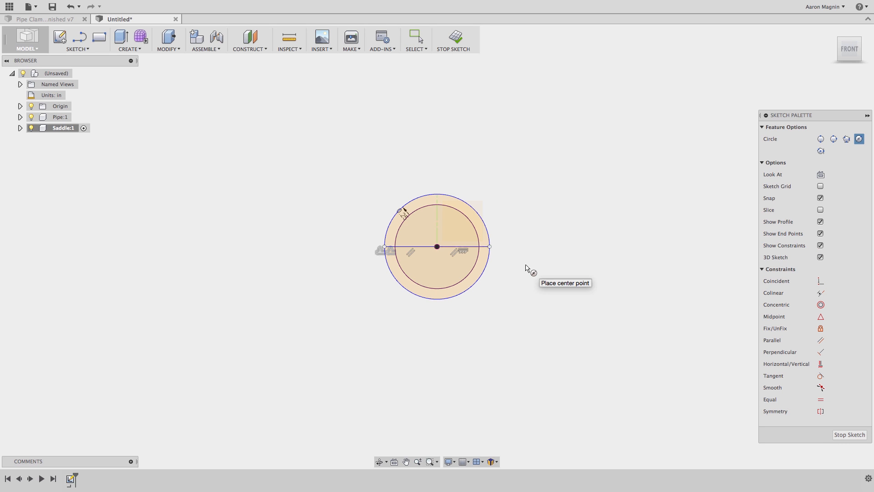
{"action": "left_click", "coordinate": [490, 247]}
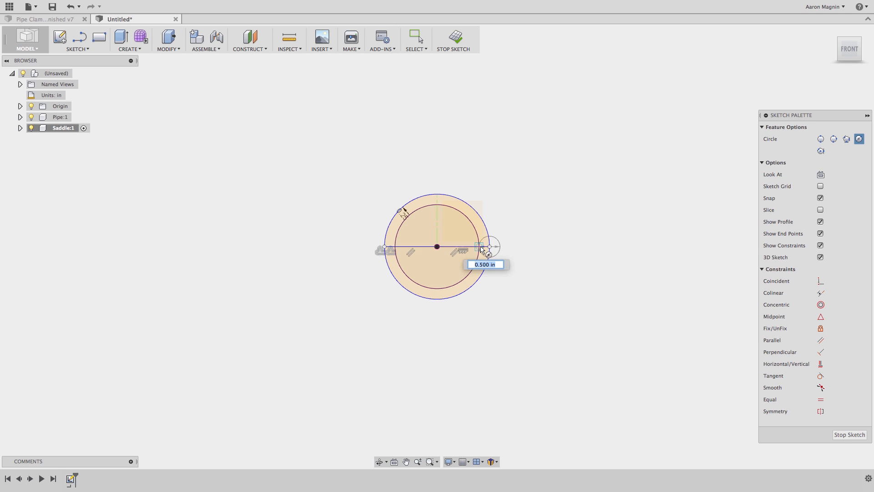
{"action": "left_click", "coordinate": [480, 248]}
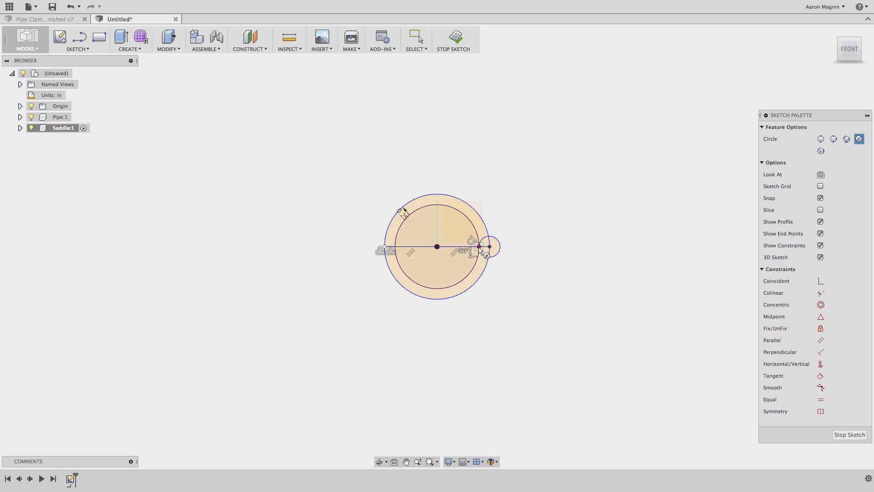
{"action": "left_click", "coordinate": [384, 247]}
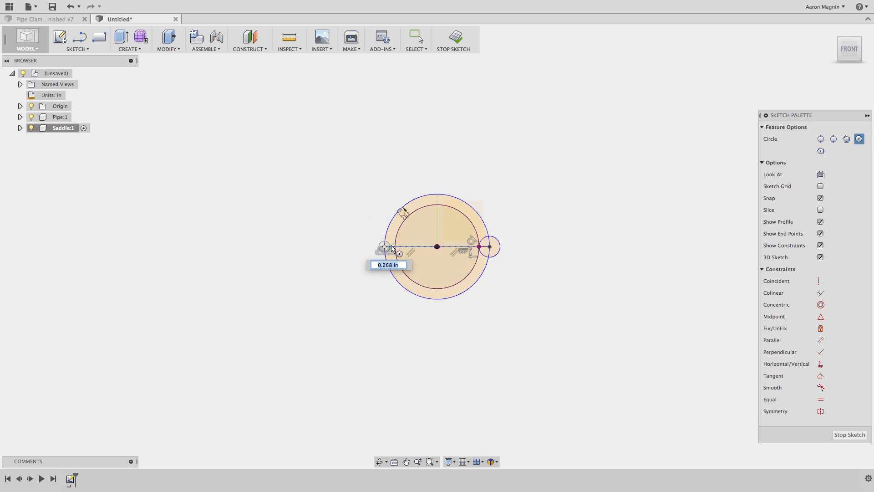
{"action": "key", "text": "Return"}
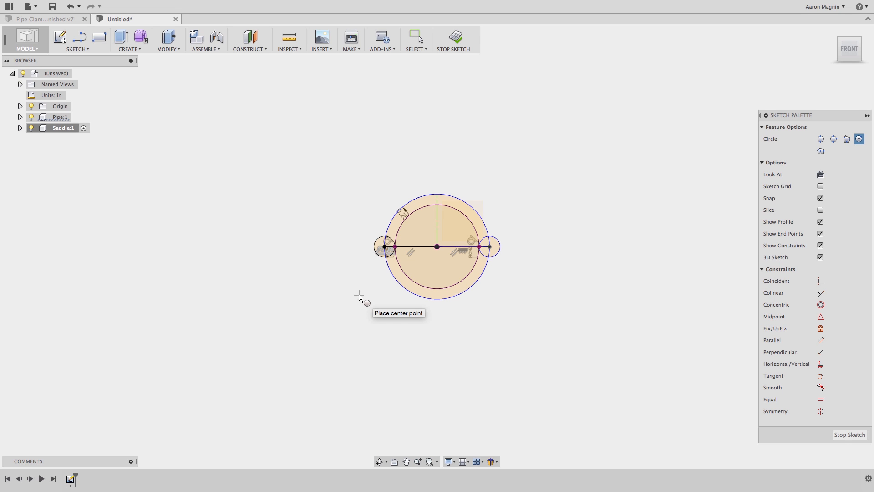
{"action": "right_click", "coordinate": [350, 272]}
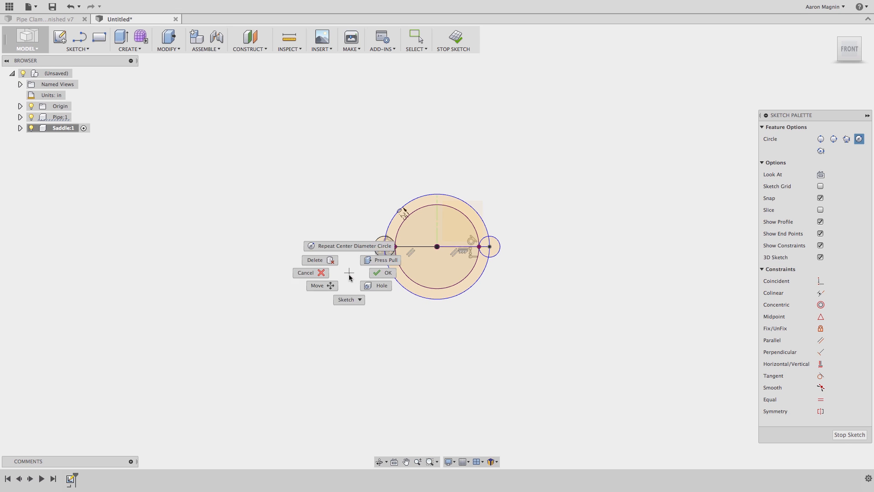
{"action": "left_click", "coordinate": [348, 311]}
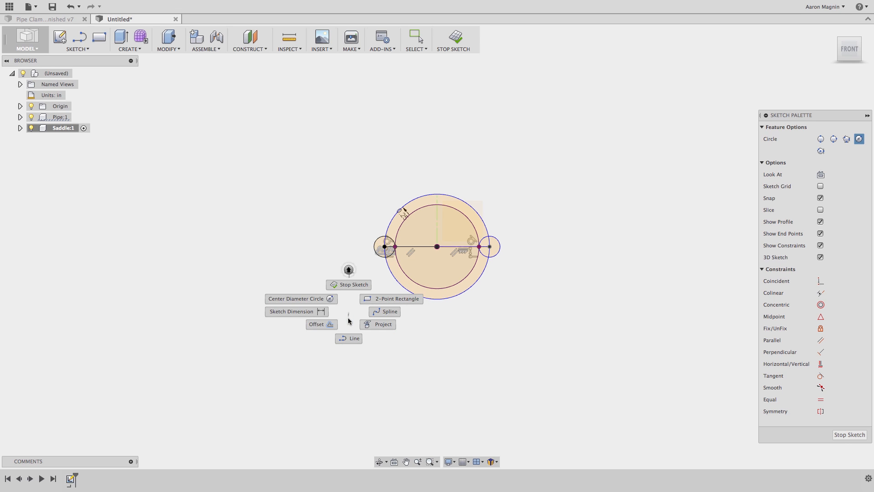
{"action": "left_click", "coordinate": [312, 312]}
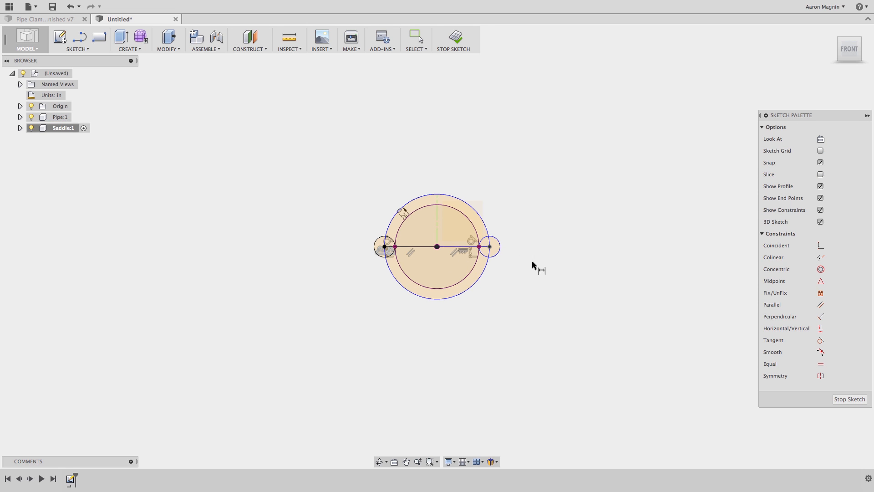
{"action": "key", "text": "Escape"}
Apply an Equal constraint between the two small circles and finish the sketch.
{"action": "left_click", "coordinate": [821, 365]}
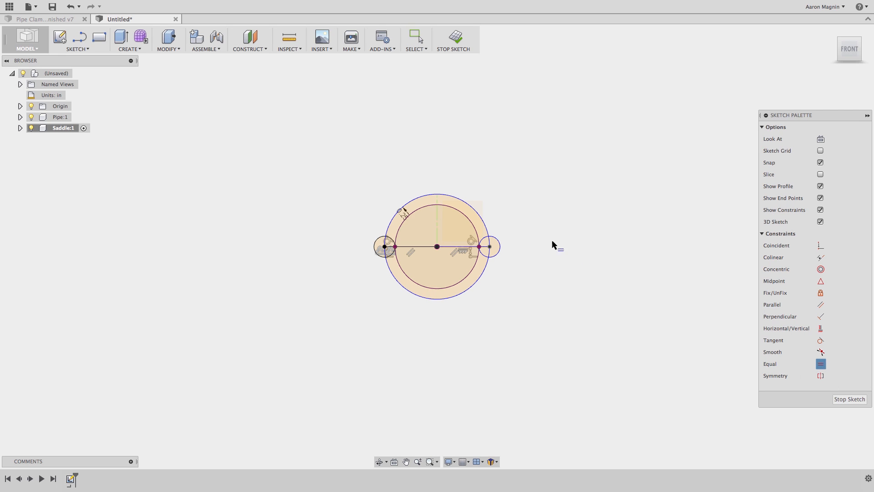
{"action": "left_click", "coordinate": [496, 240]}
{"action": "left_click", "coordinate": [377, 242]}
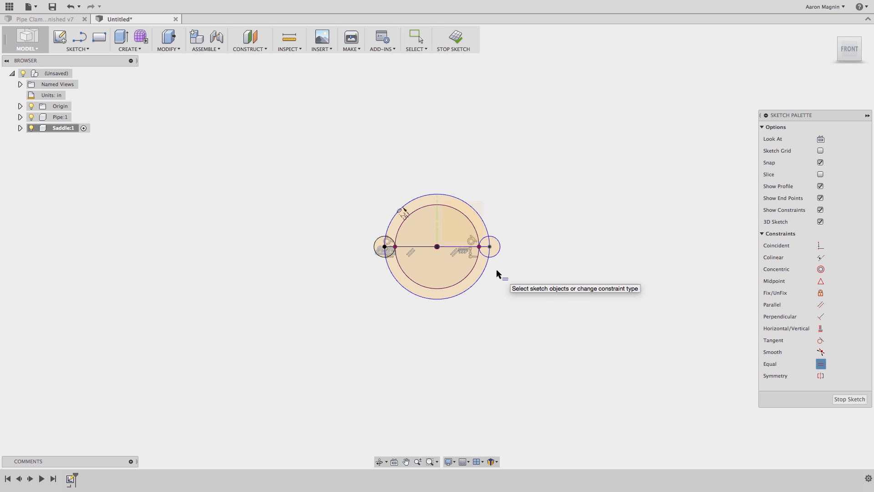
{"action": "left_click", "coordinate": [456, 41]}
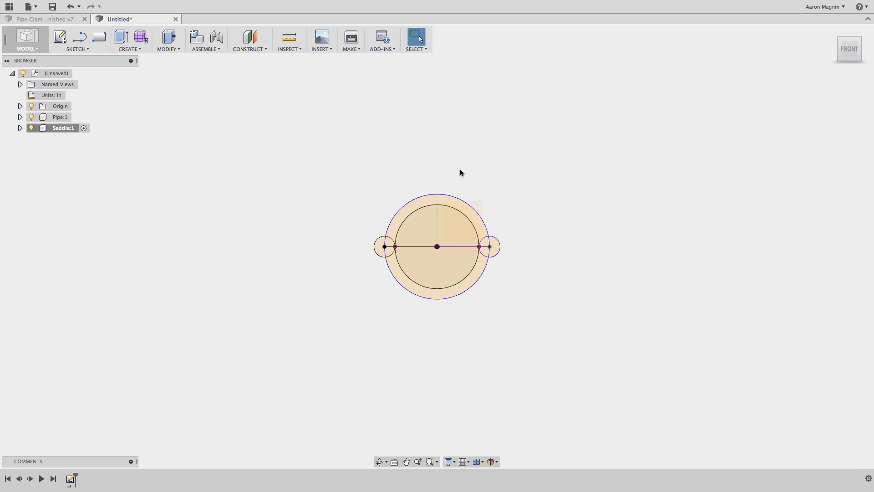
Start an Extrude using the lower half of the ring, including both its ends, and the whole small circle on the front view's right as profiles.
{"action": "middle_click_drag", "start_coordinate": [463, 167], "coordinate": [448, 197], "text": "shift"}
{"action": "scroll", "coordinate": [486, 239], "scroll_direction": "up", "scroll_amount": 3}
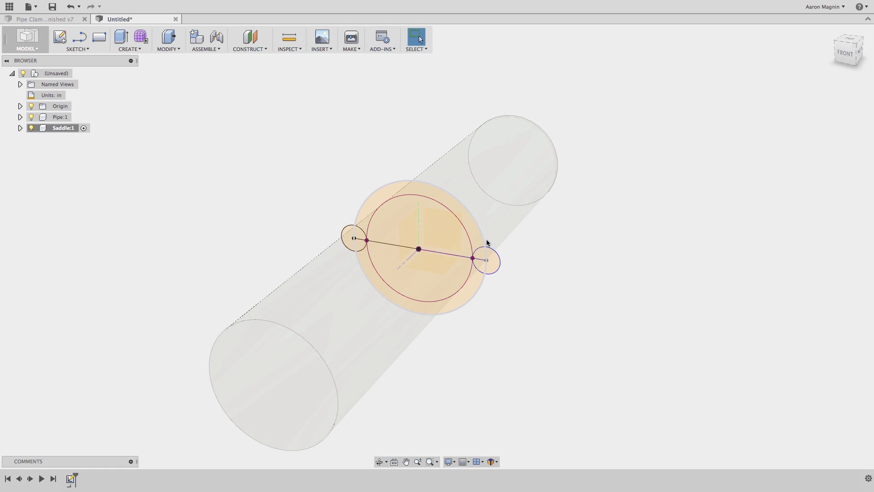
{"action": "scroll", "coordinate": [486, 240], "scroll_direction": "down", "scroll_amount": 1}
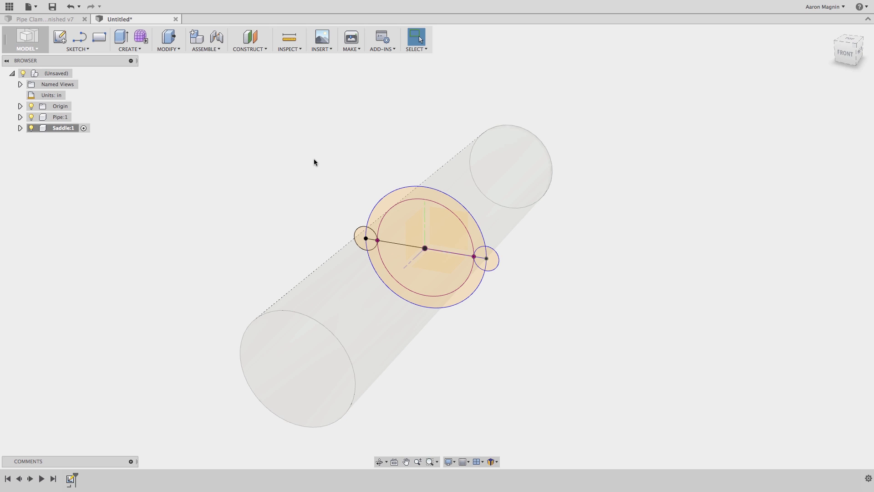
{"action": "left_click", "coordinate": [127, 49]}
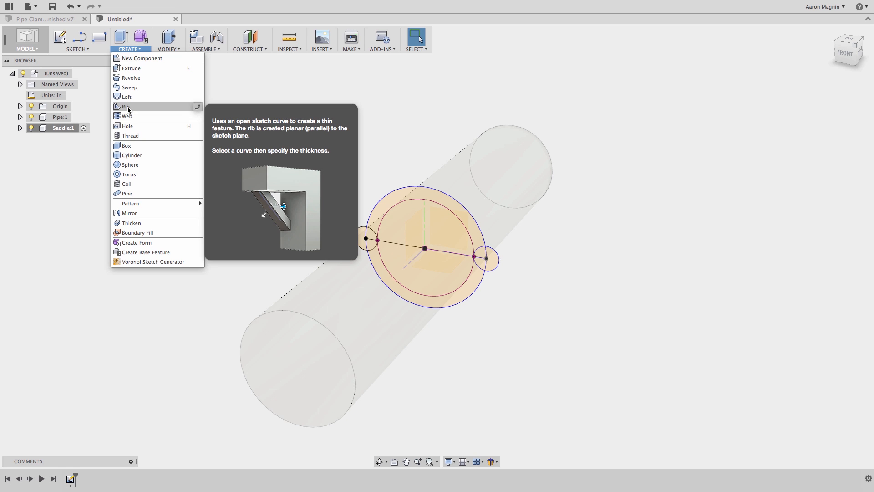
{"action": "left_click", "coordinate": [133, 68]}
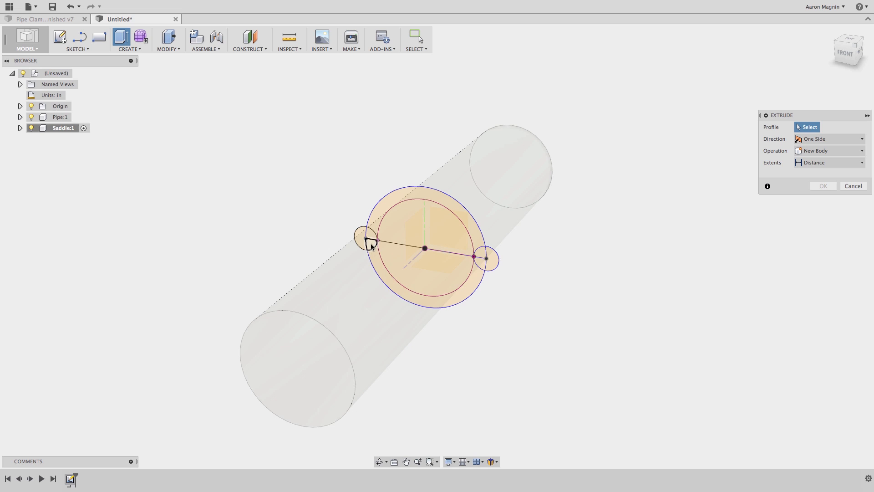
{"action": "left_click", "coordinate": [475, 275]}
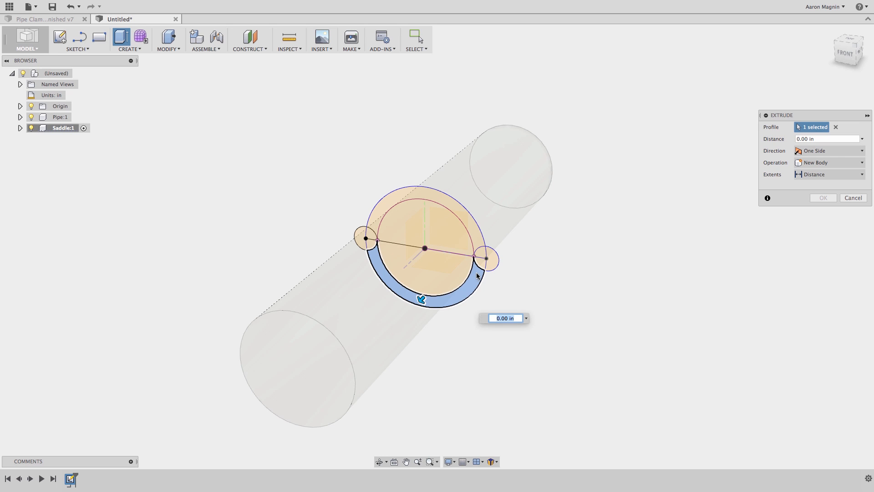
{"action": "left_click", "coordinate": [479, 259]}
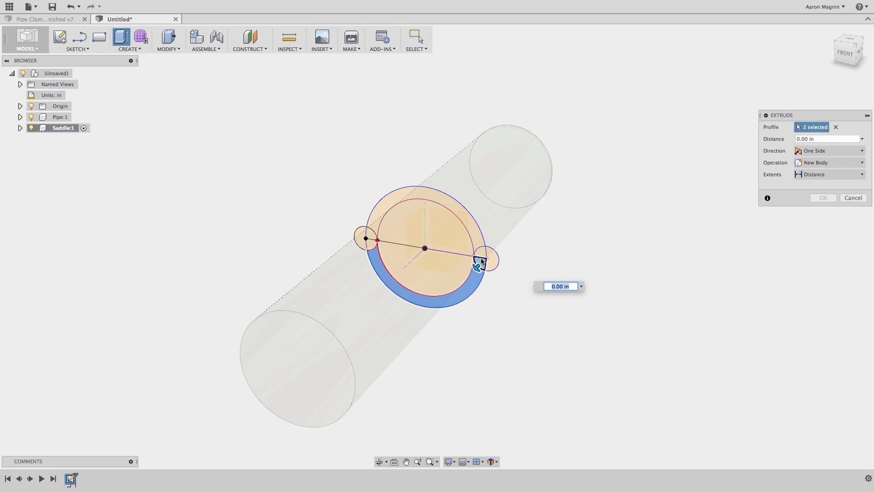
{"action": "left_click", "coordinate": [482, 253]}
{"action": "left_click", "coordinate": [491, 255]}
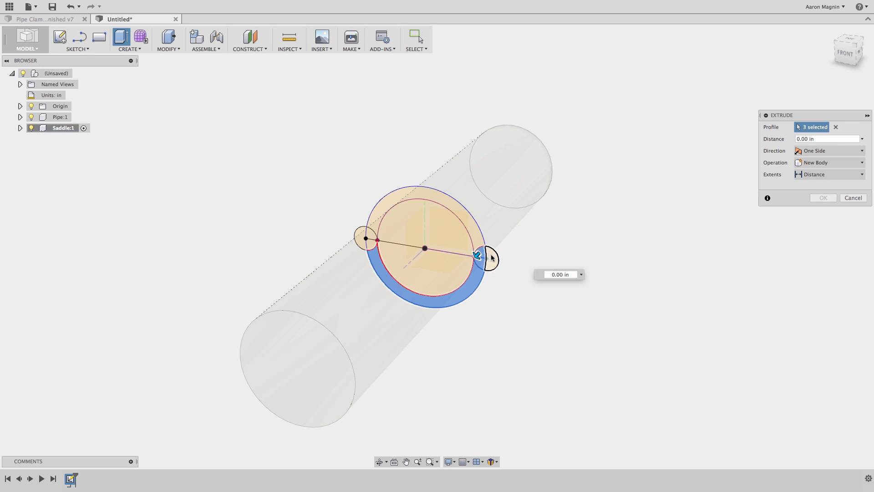
{"action": "left_click", "coordinate": [371, 244]}
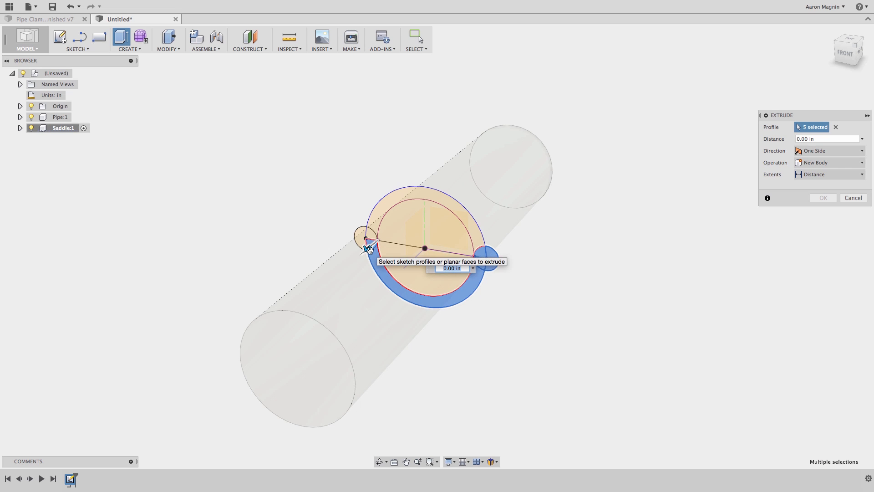
Set the saddle extrusion to a Symmetric direction with a distance of 1 in, as a new body.
{"action": "left_click_drag", "start_coordinate": [368, 250], "coordinate": [367, 252]}
{"action": "left_click_drag", "start_coordinate": [363, 255], "coordinate": [353, 263]}
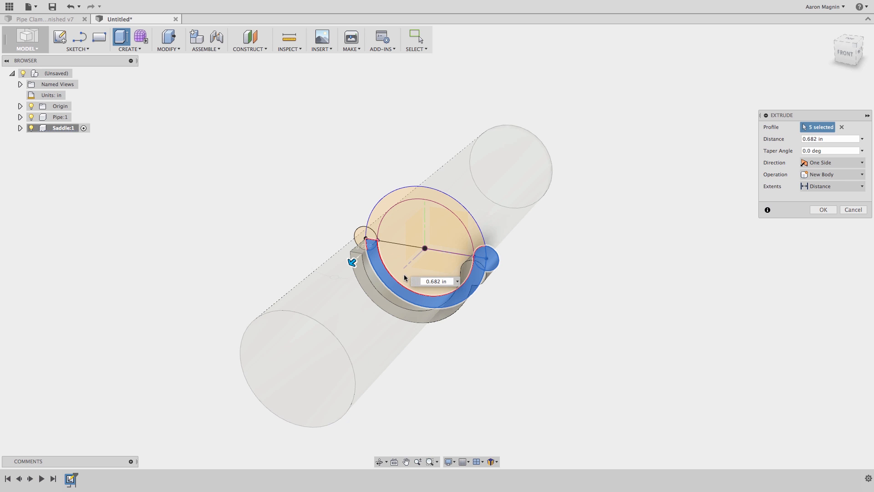
{"action": "key", "text": "Return"}
{"action": "middle_click_drag", "start_coordinate": [405, 263], "coordinate": [382, 257], "text": "shift"}
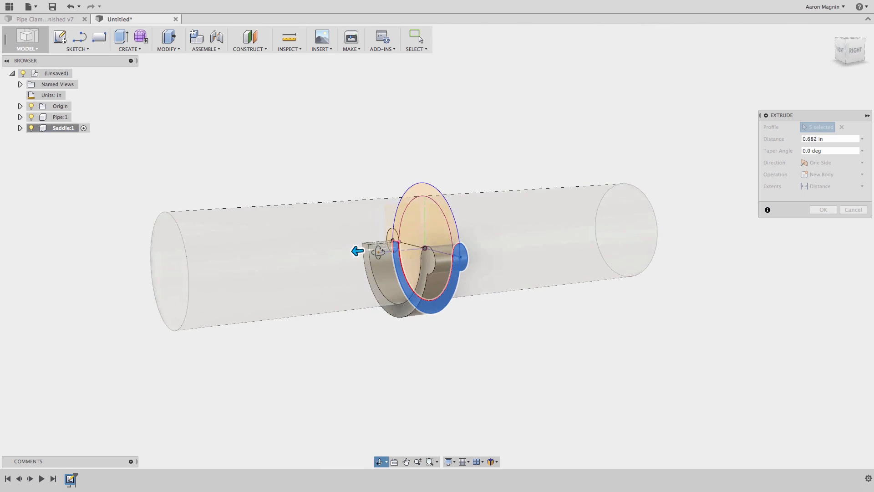
{"action": "scroll", "coordinate": [382, 256], "scroll_direction": "up", "scroll_amount": 5}
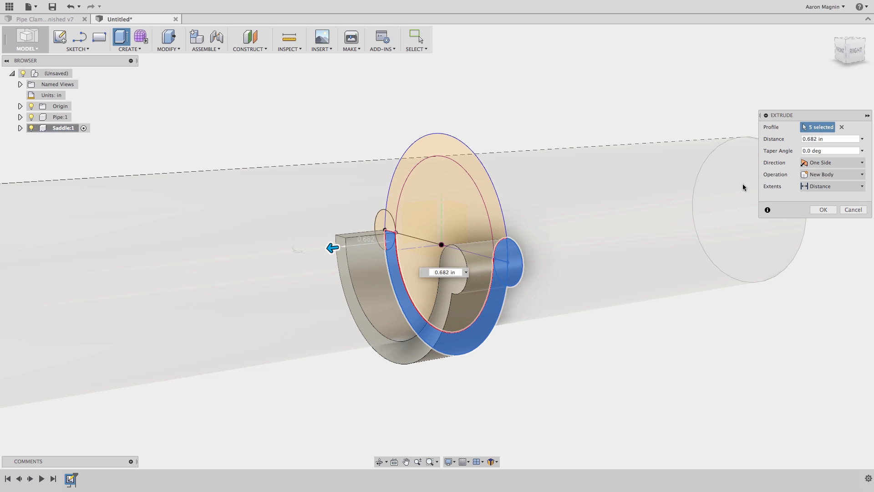
{"action": "left_click", "coordinate": [814, 165]}
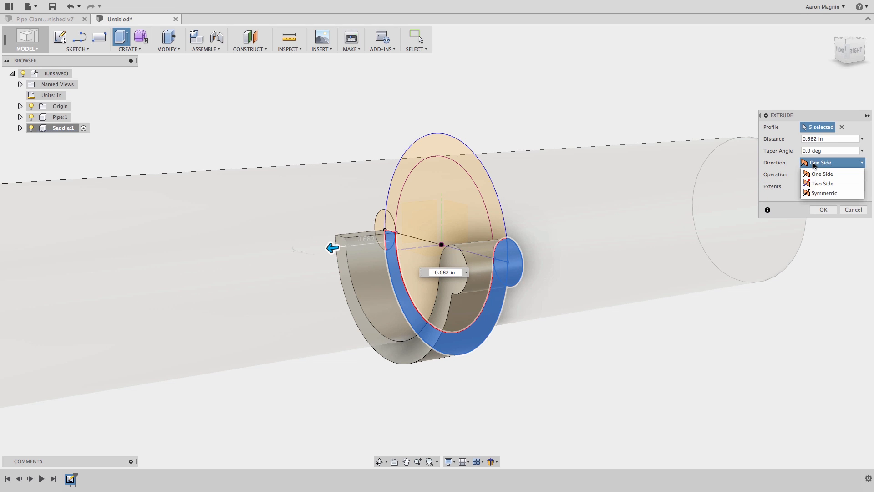
{"action": "left_click", "coordinate": [817, 192]}
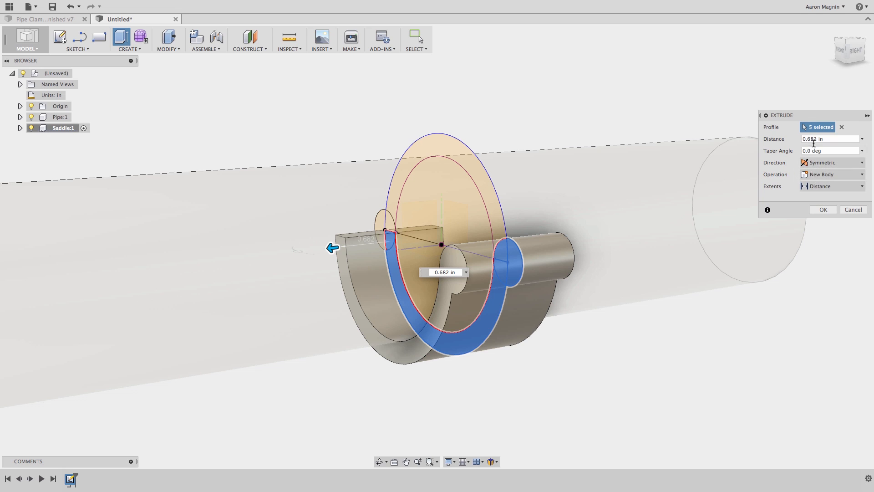
{"action": "triple_click", "coordinate": [821, 141]}
{"action": "type", "text": "1"}
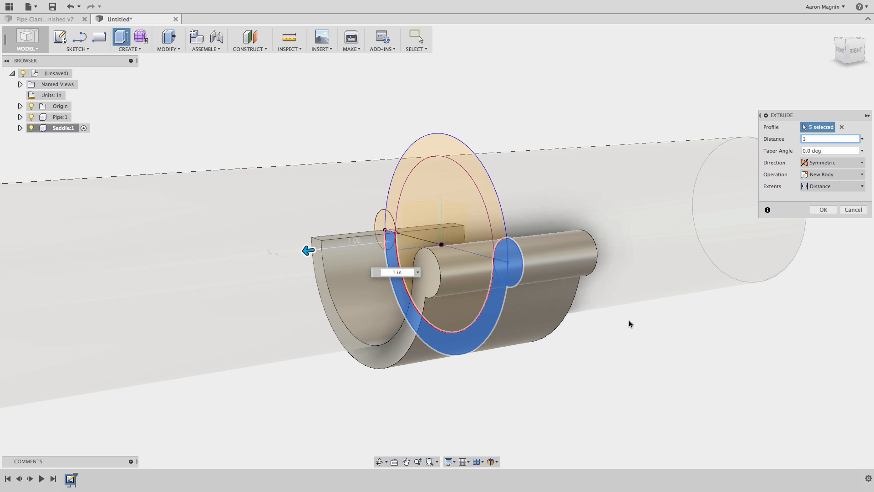
Add the two unselected regions of the other small circle to the extrude profiles and complete the saddle extrusion.
{"action": "middle_click_drag", "start_coordinate": [456, 268], "coordinate": [345, 232], "text": "shift"}
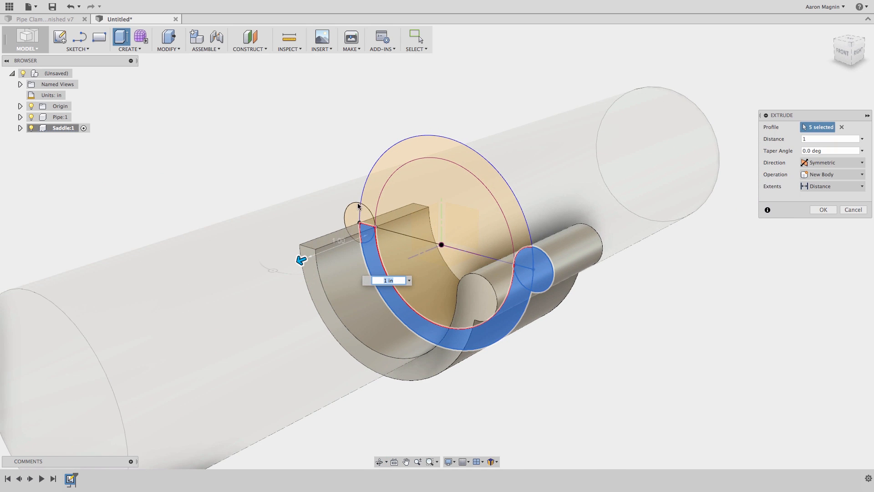
{"action": "middle_click_drag", "start_coordinate": [371, 218], "coordinate": [442, 212], "text": "shift"}
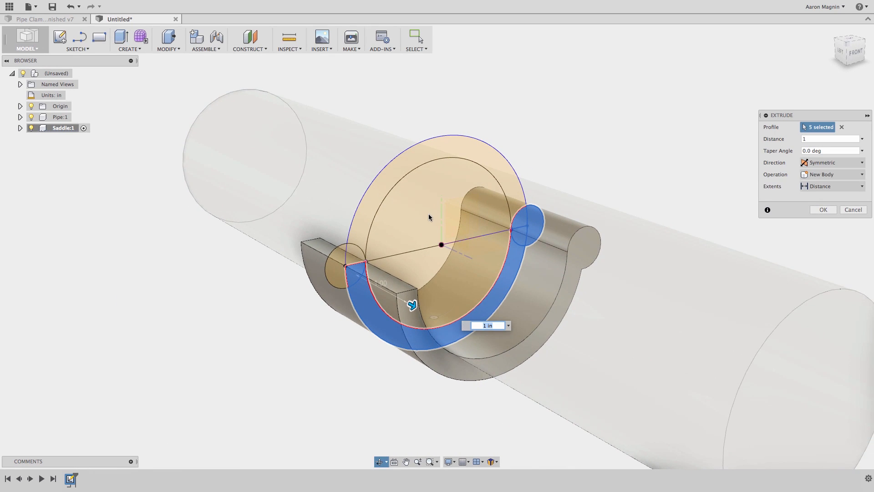
{"action": "scroll", "coordinate": [345, 261], "scroll_direction": "up", "scroll_amount": 3}
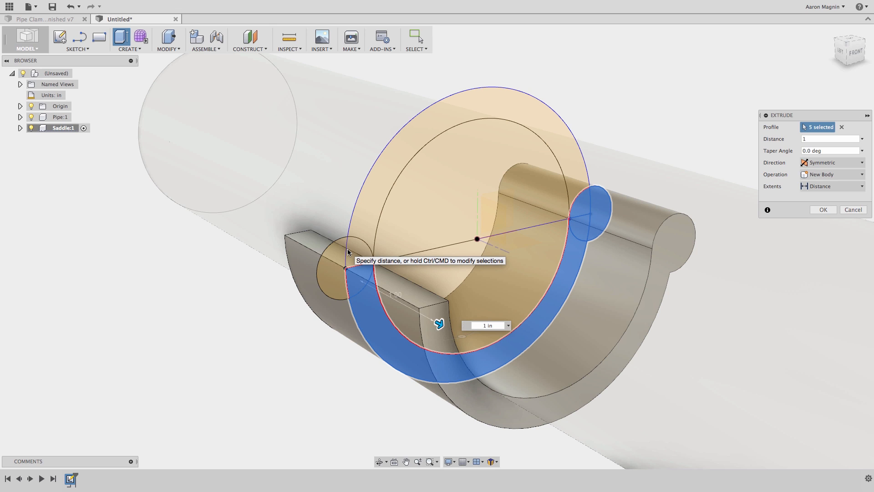
{"action": "left_click", "coordinate": [352, 252], "text": "super"}
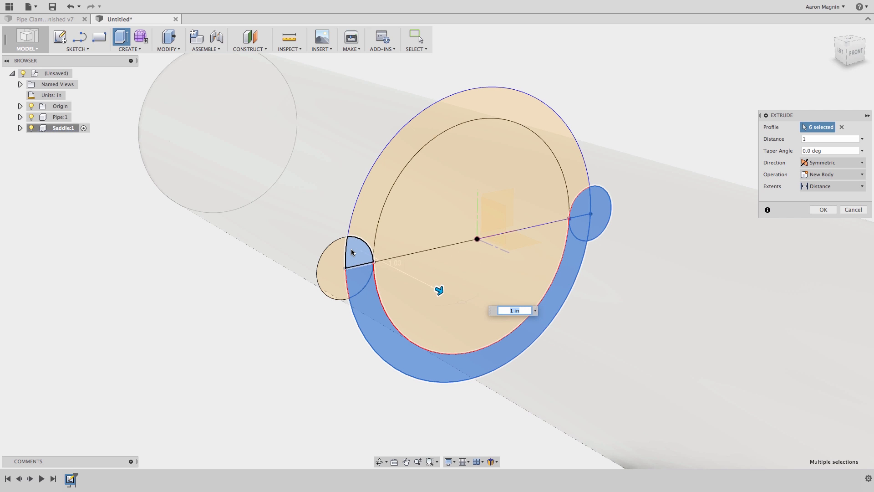
{"action": "left_click", "coordinate": [331, 264], "text": "super"}
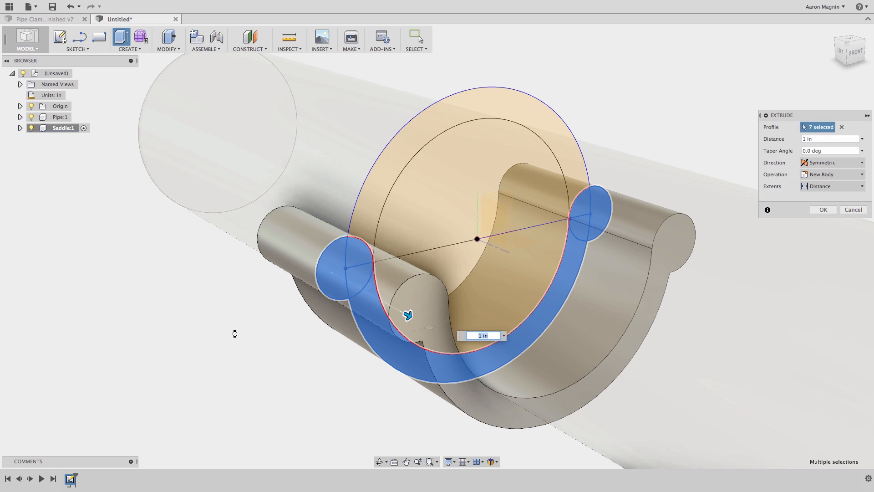
{"action": "scroll", "coordinate": [233, 333], "scroll_direction": "down", "scroll_amount": 5}
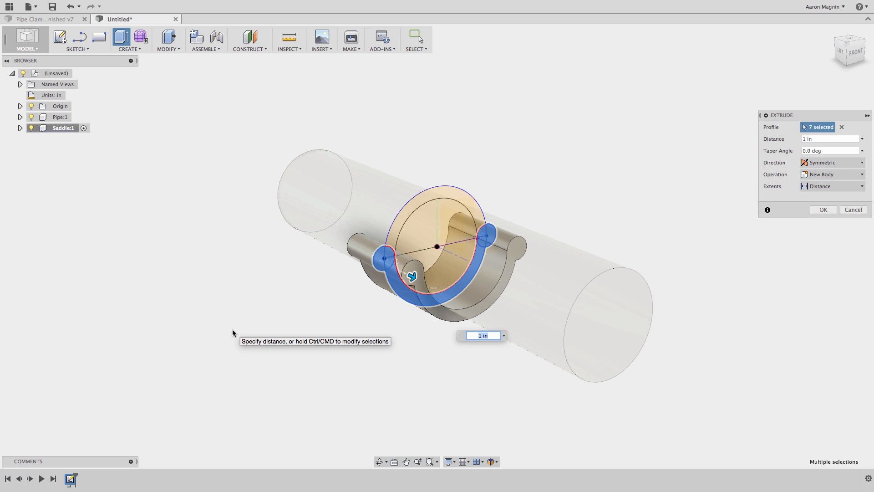
{"action": "left_click", "coordinate": [822, 209]}
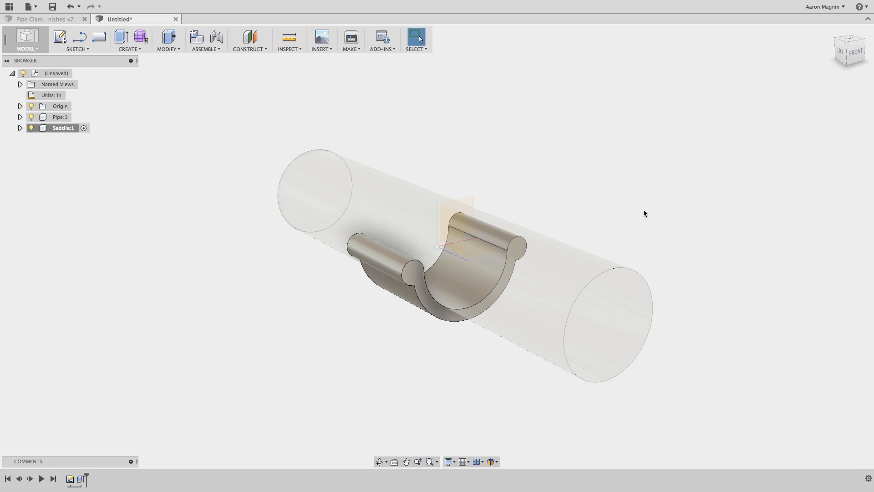
Examine the mounting tab beneath the saddle in the finished pipe clamp document, and inspect the side of the new saddle in the untitled design.
{"action": "middle_click_drag", "start_coordinate": [642, 211], "coordinate": [580, 206], "text": "shift"}
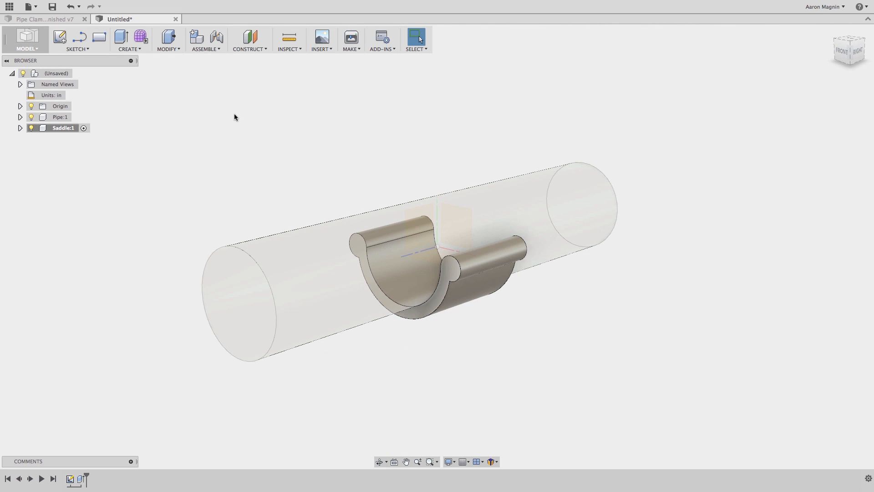
{"action": "left_click", "coordinate": [63, 20]}
{"action": "left_click", "coordinate": [309, 279]}
{"action": "middle_click_drag", "start_coordinate": [485, 303], "coordinate": [542, 349], "text": "shift"}
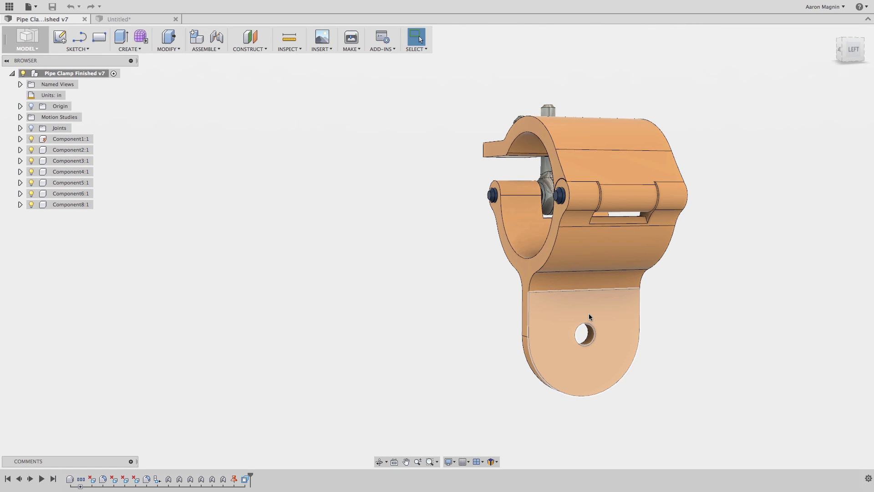
{"action": "left_click", "coordinate": [148, 21]}
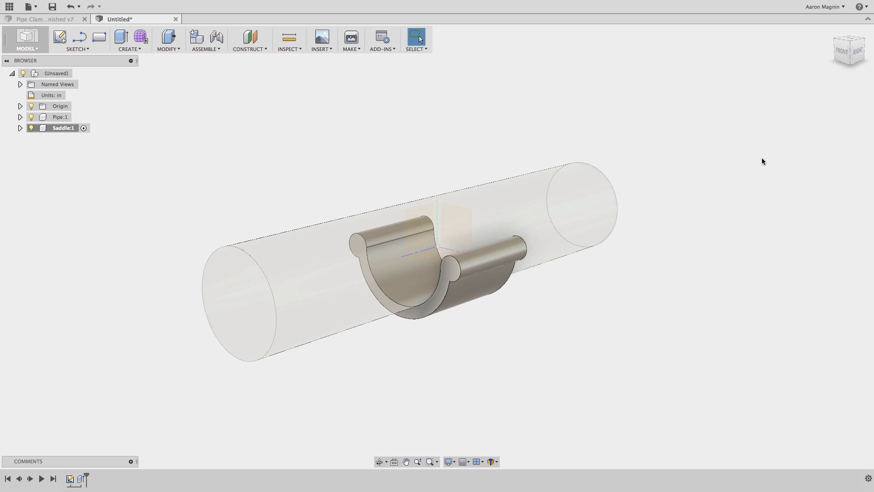
{"action": "left_click", "coordinate": [859, 54]}
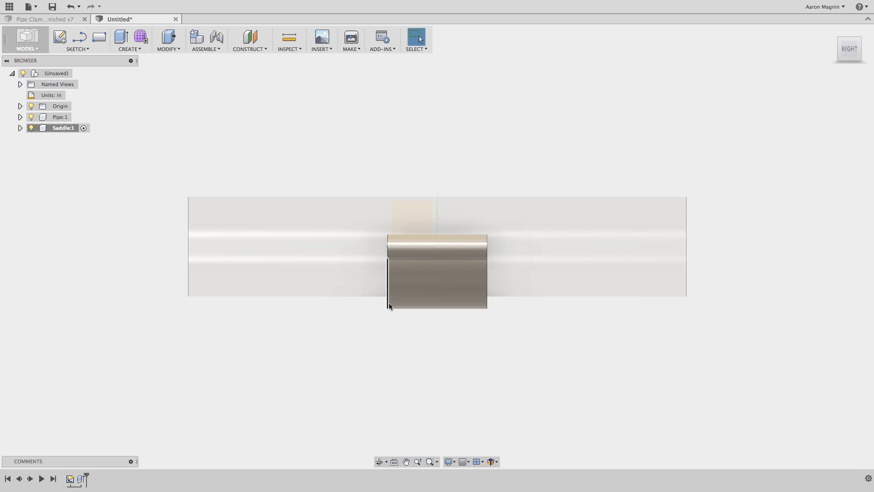
{"action": "mouse_move", "coordinate": [376, 307]}
{"action": "middle_mouse_down", "text": "shift"}
{"action": "mouse_move", "coordinate": [384, 313]}
{"action": "mouse_move", "coordinate": [390, 300]}
{"action": "middle_mouse_up", "text": "shift"}
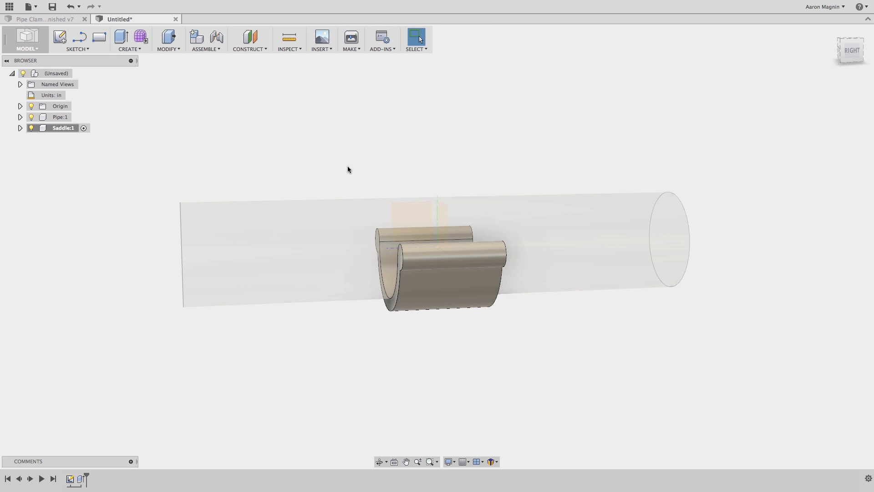
{"action": "middle_click_drag", "start_coordinate": [351, 166], "coordinate": [381, 179], "text": "shift"}
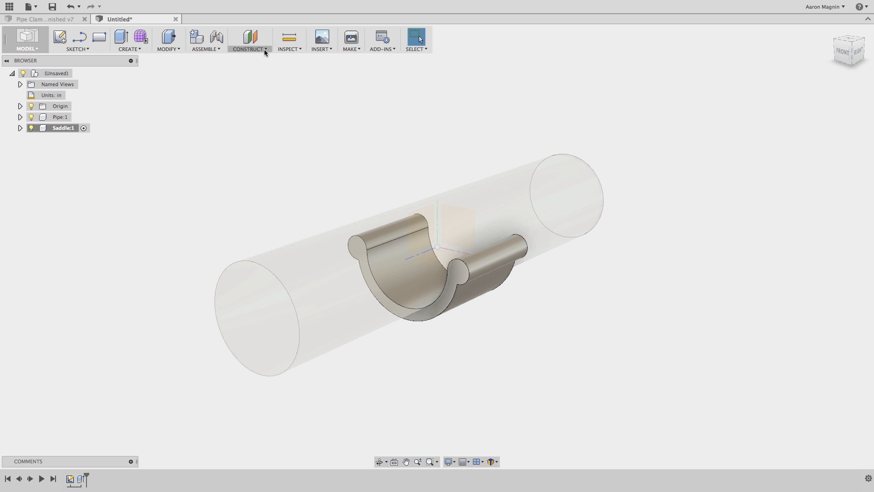
Create an offset plane below the saddle from the horizontal origin plane, at a distance of about -3.2 in.
{"action": "left_click", "coordinate": [264, 50]}
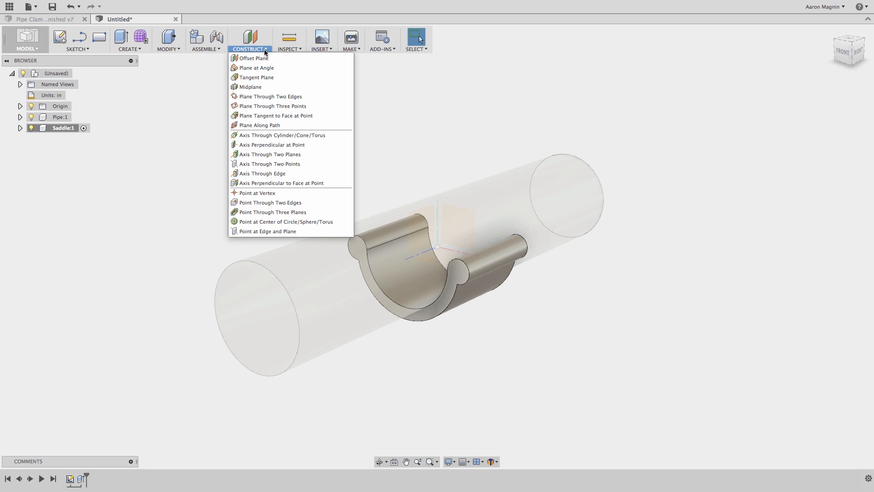
{"action": "left_click", "coordinate": [260, 57]}
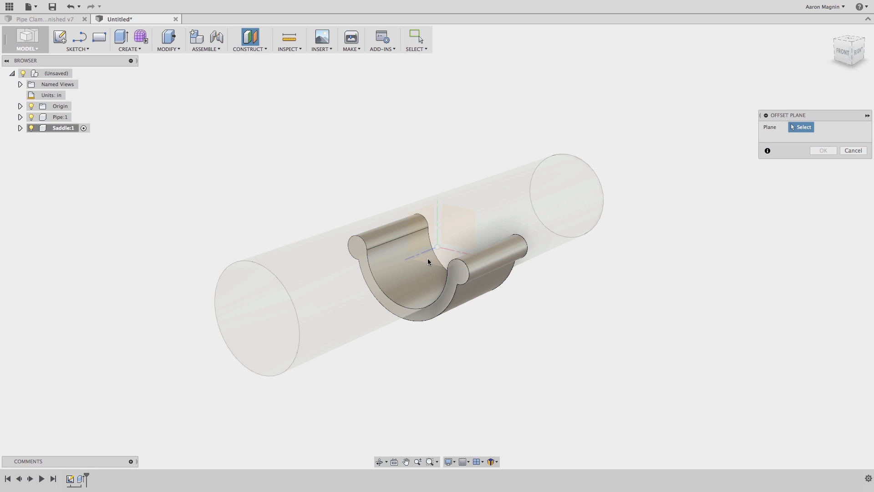
{"action": "middle_click_drag", "start_coordinate": [428, 258], "coordinate": [442, 332], "text": "shift"}
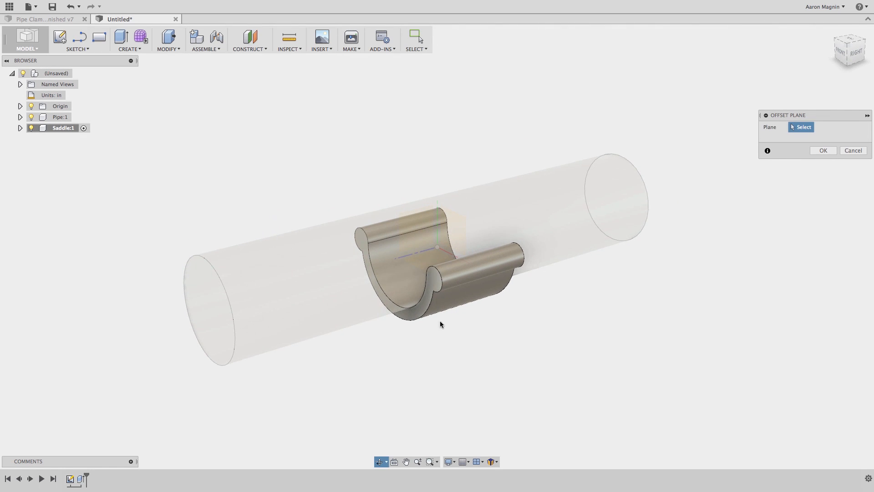
{"action": "left_click", "coordinate": [425, 262]}
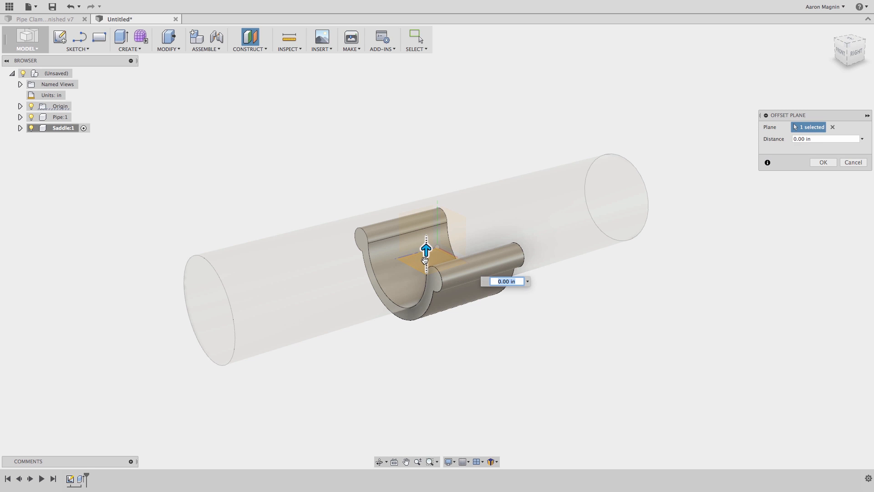
{"action": "left_click_drag", "start_coordinate": [426, 250], "coordinate": [410, 401]}
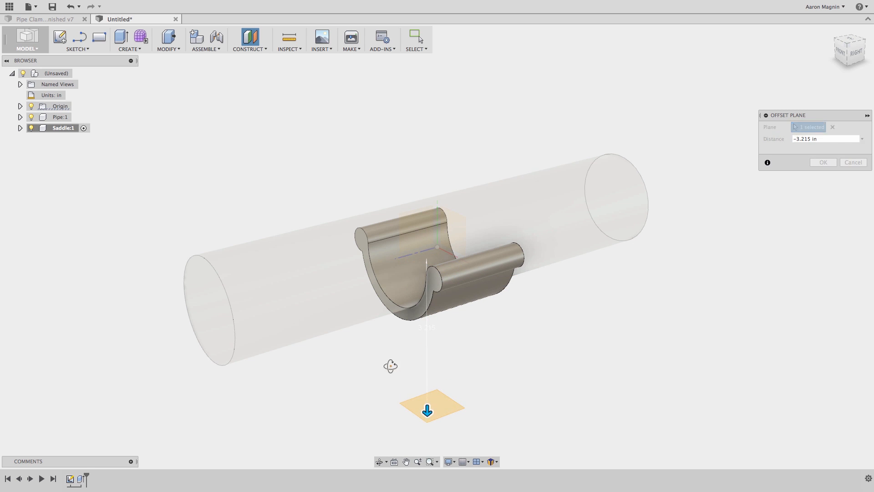
{"action": "mouse_move", "coordinate": [390, 365]}
{"action": "middle_mouse_down", "text": "shift"}
{"action": "mouse_move", "coordinate": [398, 353]}
{"action": "mouse_move", "coordinate": [423, 350]}
{"action": "mouse_move", "coordinate": [400, 357]}
{"action": "middle_mouse_up", "text": "shift"}
{"action": "left_click_drag", "start_coordinate": [822, 139], "coordinate": [801, 139]}
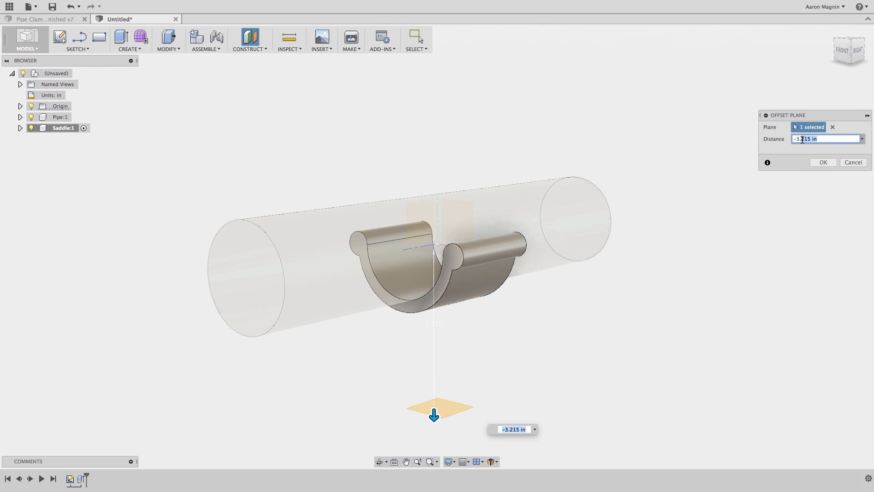
{"action": "left_click", "coordinate": [821, 162]}
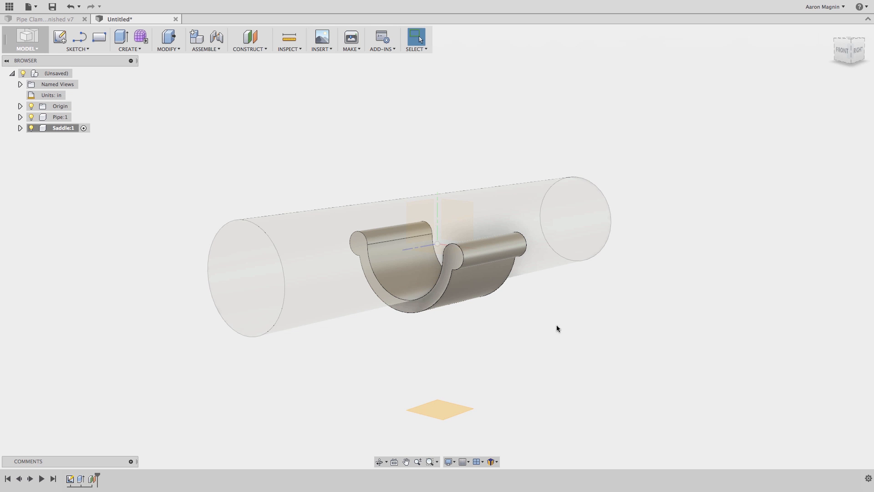
Start a new sketch on the offset plane below the saddle, facing the saddle from the bottom.
{"action": "middle_click_drag", "start_coordinate": [551, 323], "coordinate": [546, 293], "text": "shift"}
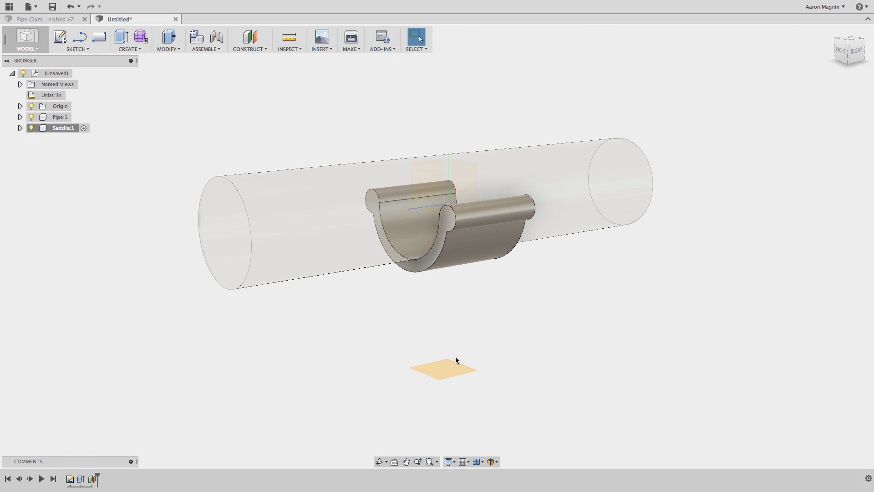
{"action": "left_click", "coordinate": [73, 37]}
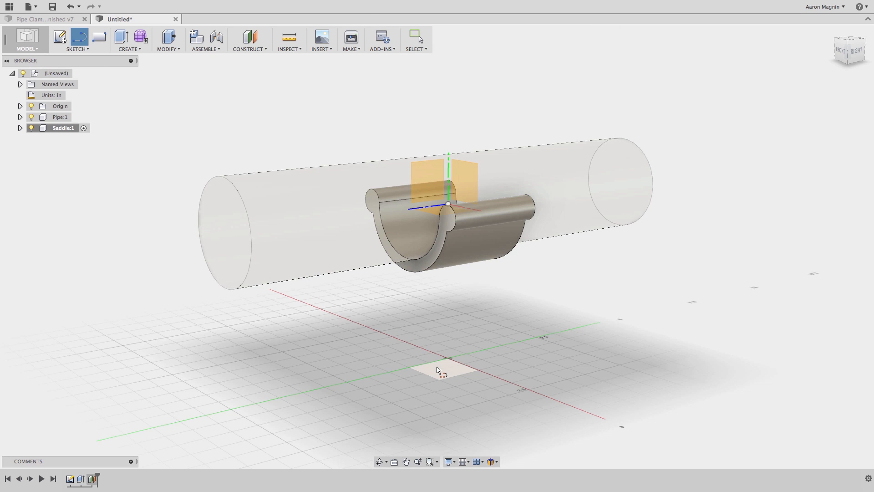
{"action": "left_click", "coordinate": [436, 369]}
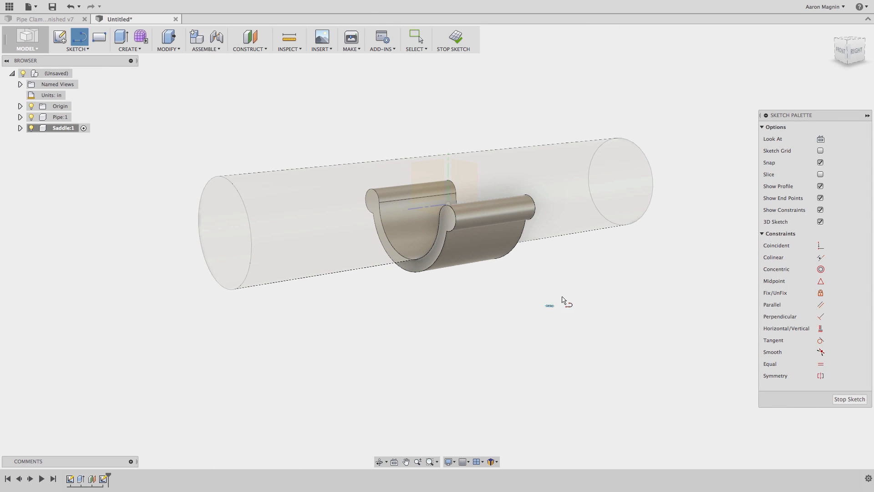
{"action": "middle_click_drag", "start_coordinate": [693, 180], "coordinate": [686, 142], "text": "shift"}
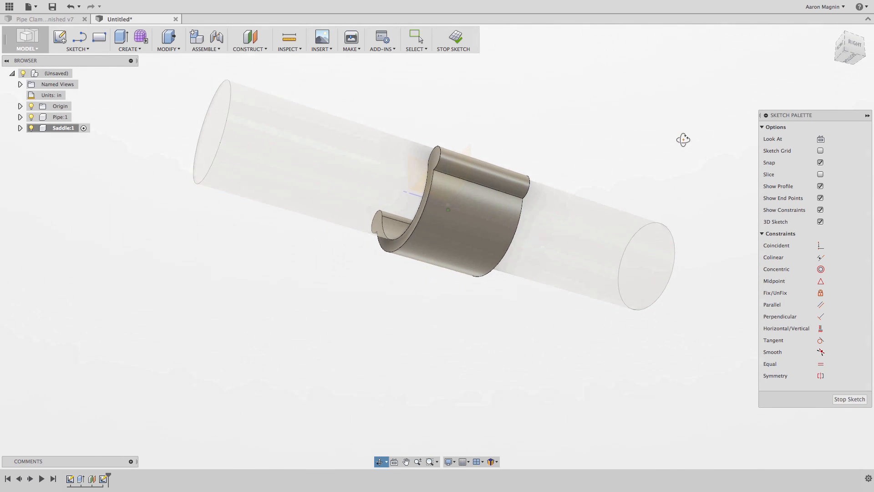
{"action": "key", "text": "l"}
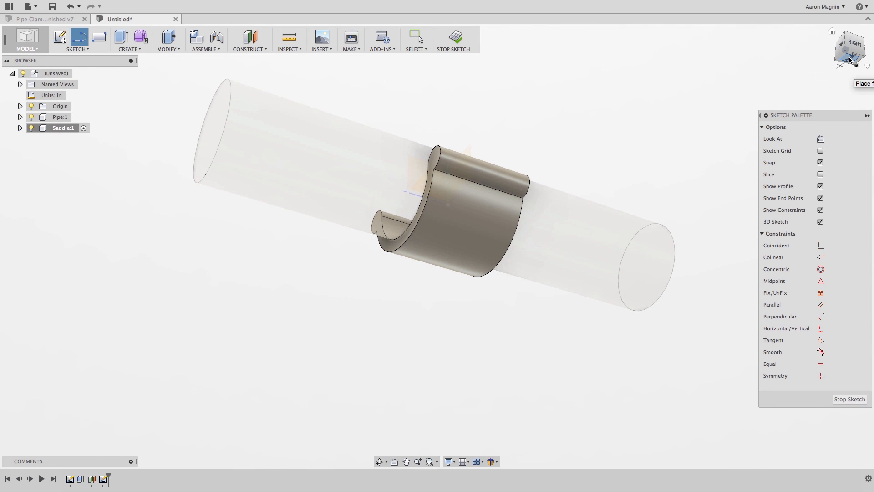
{"action": "left_click", "coordinate": [850, 59]}
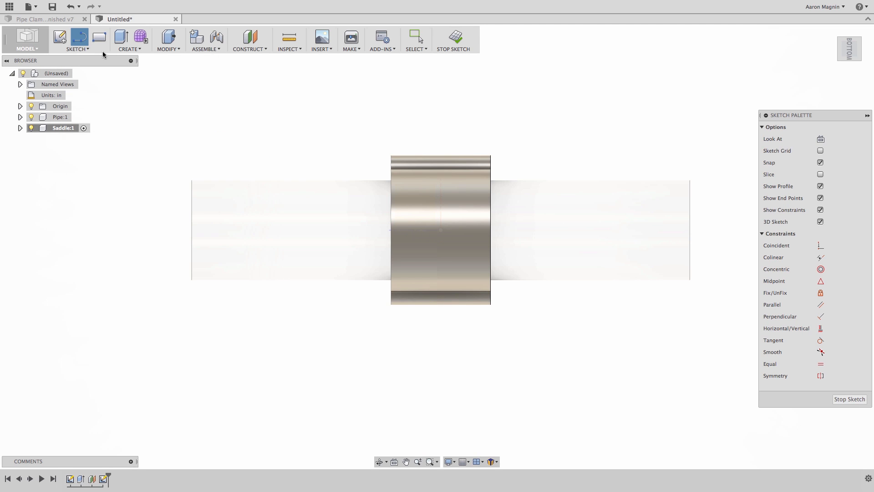
Sketch a center rectangle about 0.39 in high from the origin, spanning the full width of the saddle.
{"action": "left_click", "coordinate": [87, 48]}
{"action": "mouse_move", "coordinate": [92, 82]}
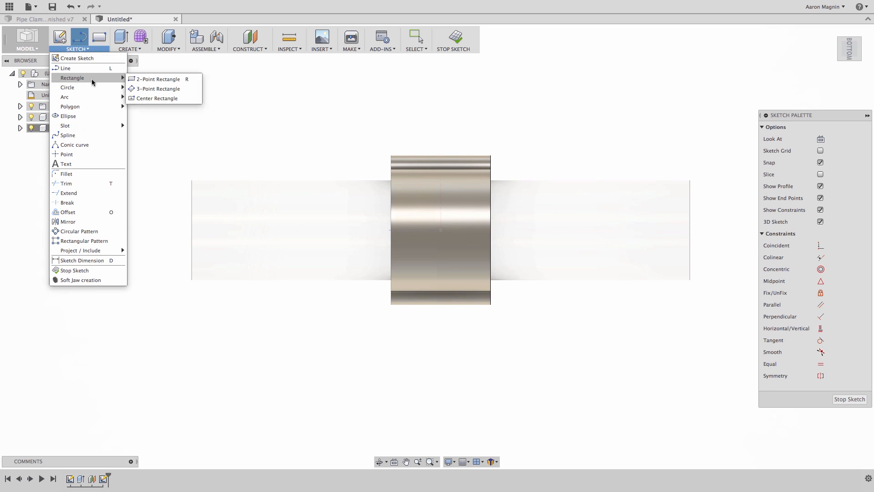
{"action": "left_click", "coordinate": [165, 101]}
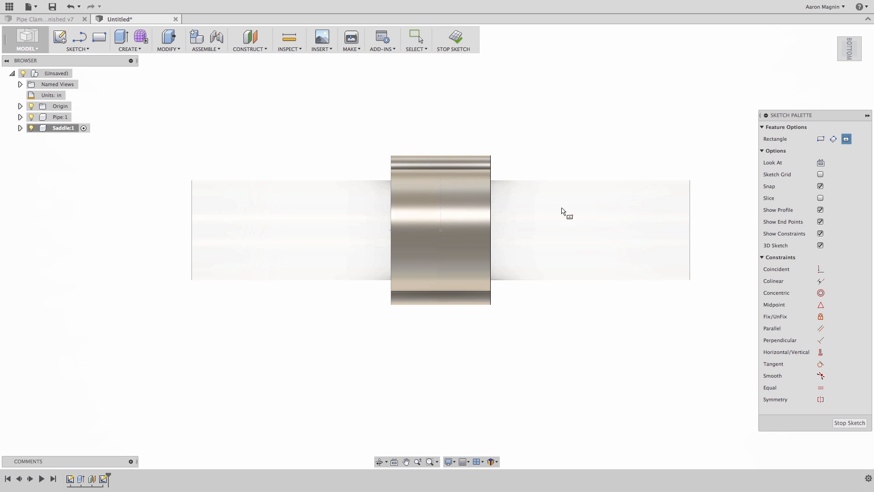
{"action": "left_click", "coordinate": [440, 231]}
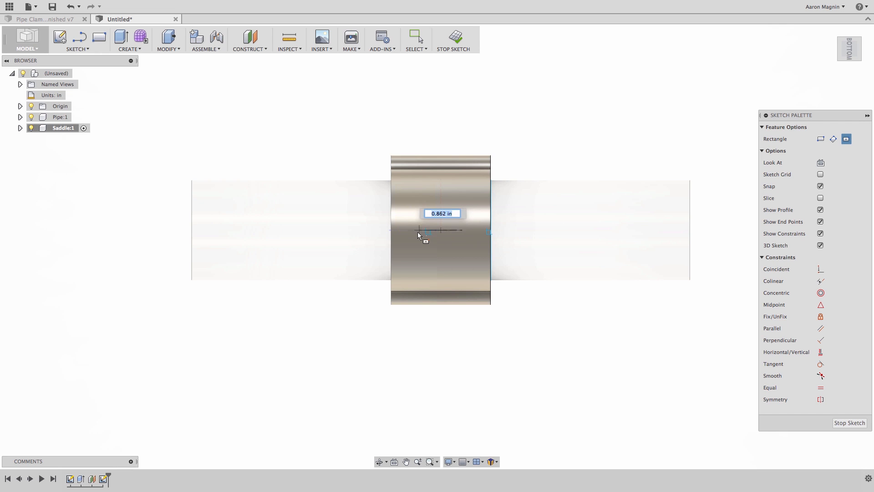
{"action": "left_click", "coordinate": [391, 222]}
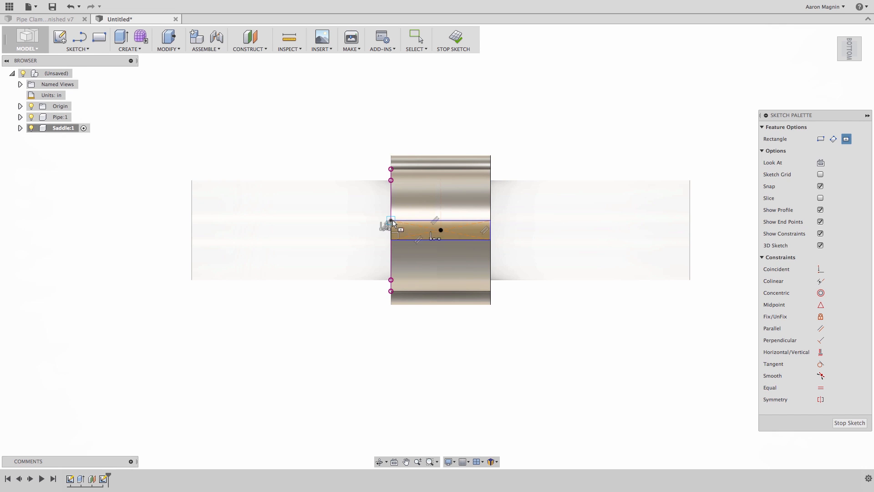
Dimension the short side of the center rectangle to 0.25 in.
{"action": "mouse_move", "coordinate": [545, 110]}
{"action": "right_mouse_down"}
{"action": "mouse_move", "coordinate": [548, 146]}
{"action": "mouse_move", "coordinate": [511, 157]}
{"action": "right_mouse_up"}
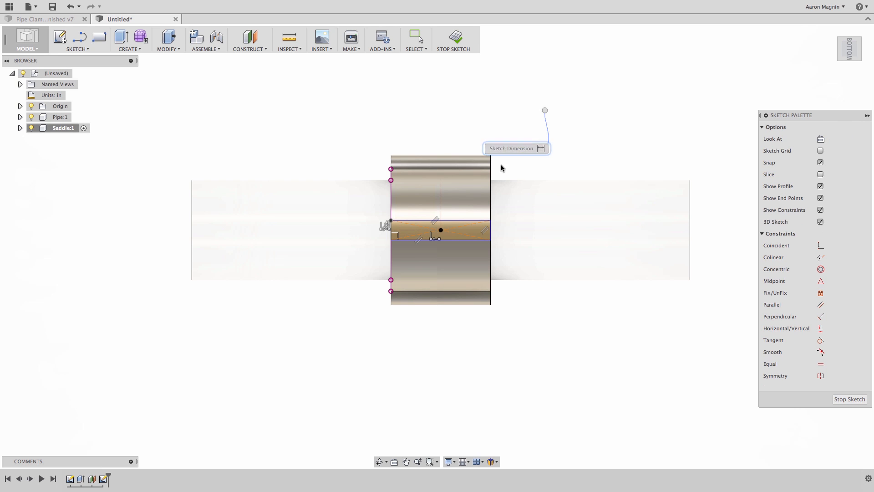
{"action": "scroll", "coordinate": [492, 226], "scroll_direction": "up", "scroll_amount": 4}
{"action": "left_click", "coordinate": [491, 227]}
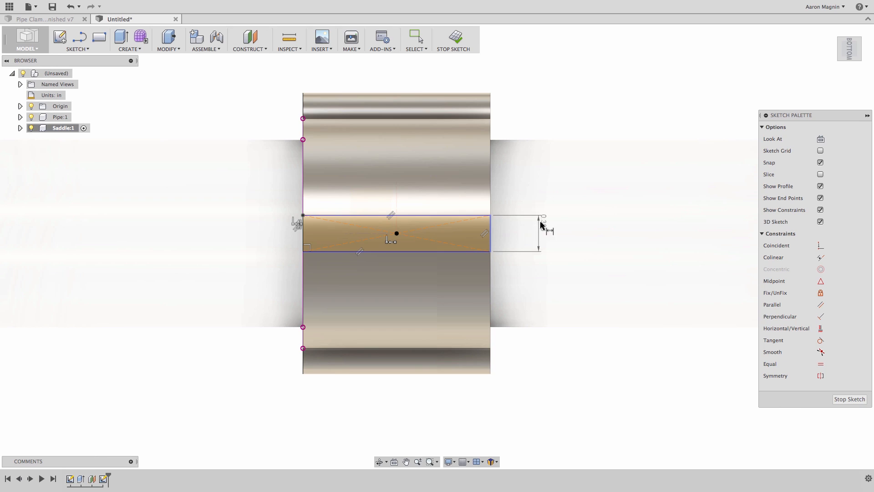
{"action": "left_click", "coordinate": [553, 192]}
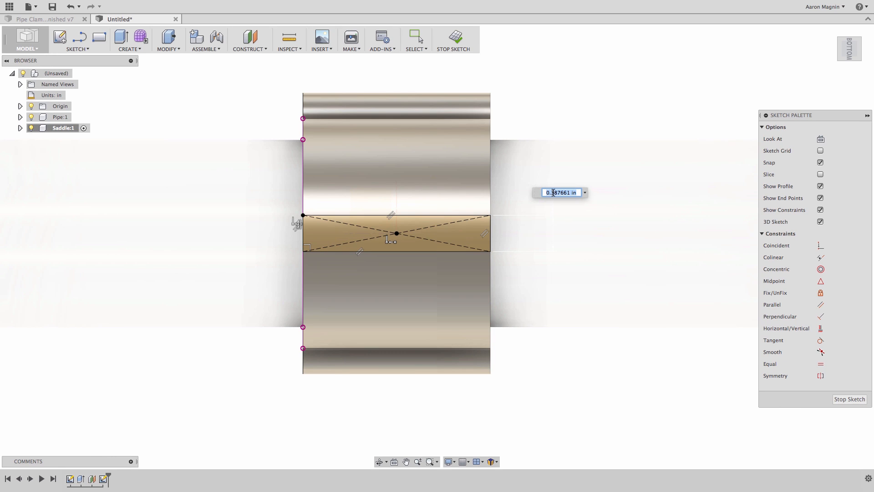
{"action": "key", "text": "BackSpace"}
{"action": "type", "text": ".25"}
{"action": "key", "text": "Return"}
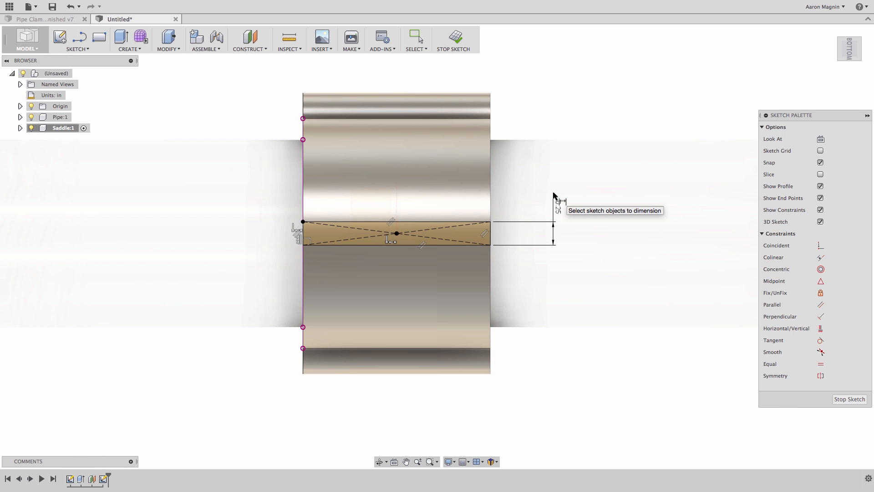
Try extruding the thin rectangle upward by about 2.09 in, far enough to reach into the saddle's underside.
{"action": "scroll", "coordinate": [431, 294], "scroll_direction": "down", "scroll_amount": 2}
{"action": "middle_click_drag", "start_coordinate": [428, 279], "coordinate": [450, 329], "text": "shift"}
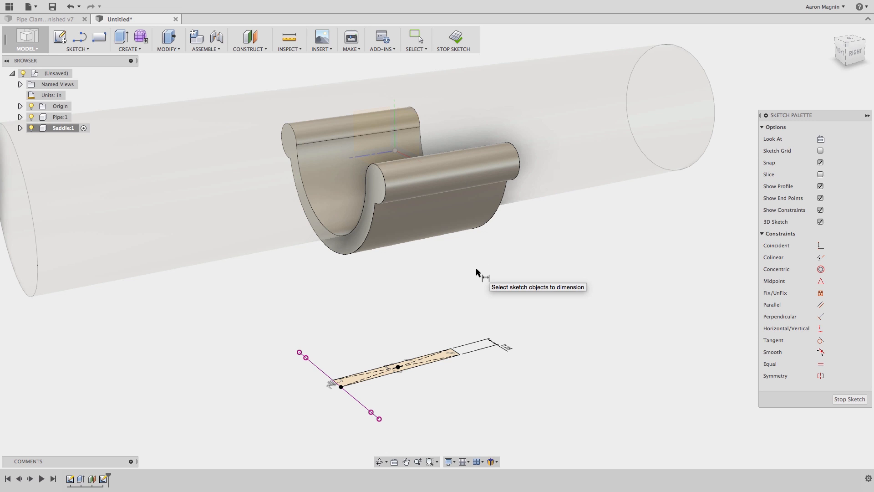
{"action": "key", "text": "e"}
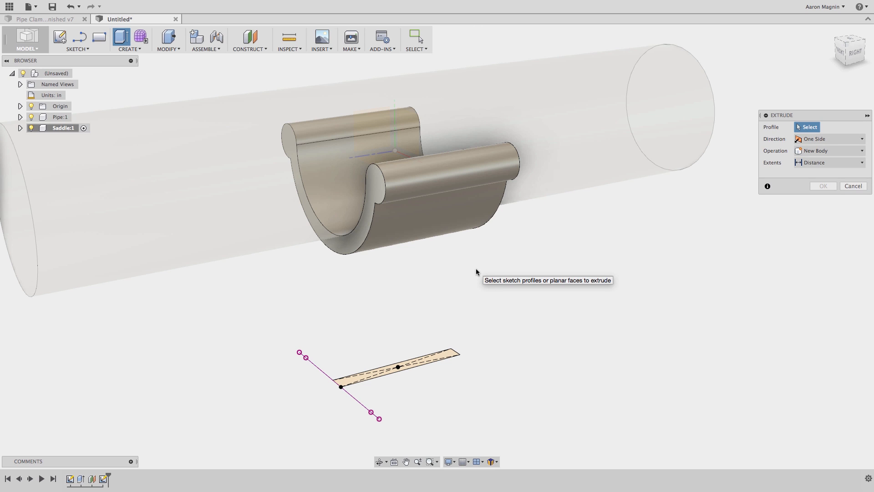
{"action": "left_click", "coordinate": [451, 355]}
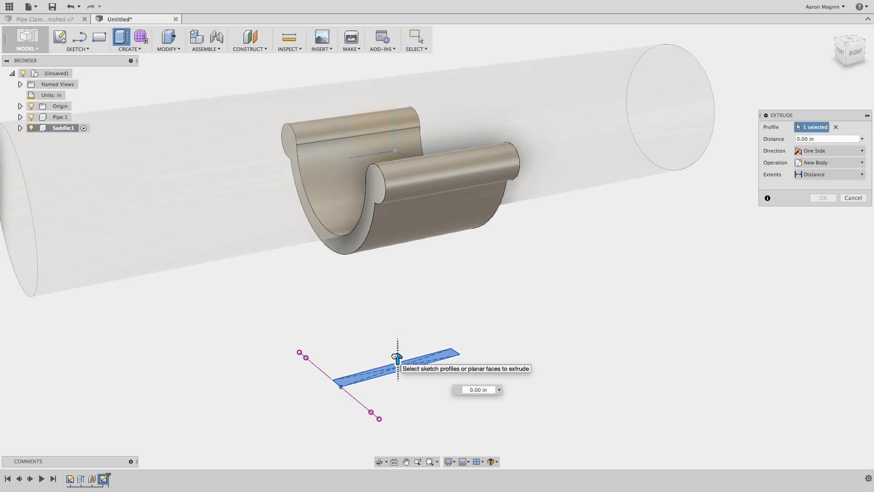
{"action": "left_click_drag", "start_coordinate": [397, 358], "coordinate": [391, 309]}
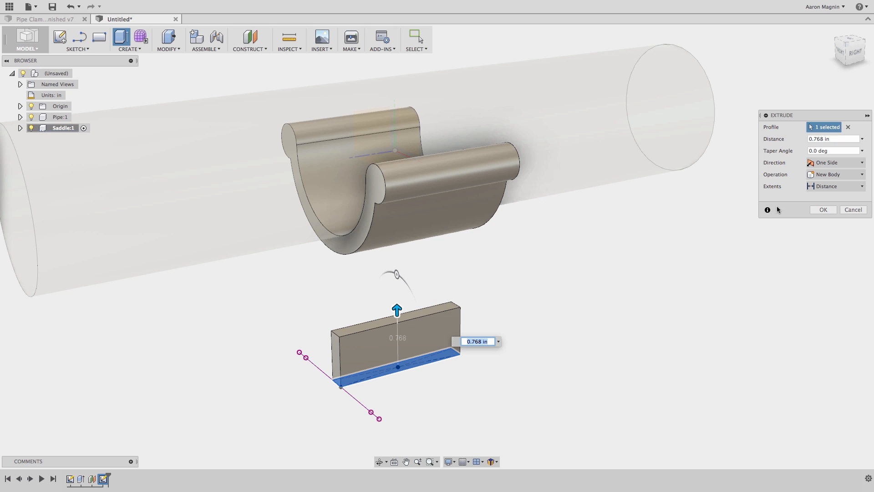
{"action": "left_click_drag", "start_coordinate": [396, 310], "coordinate": [396, 222]}
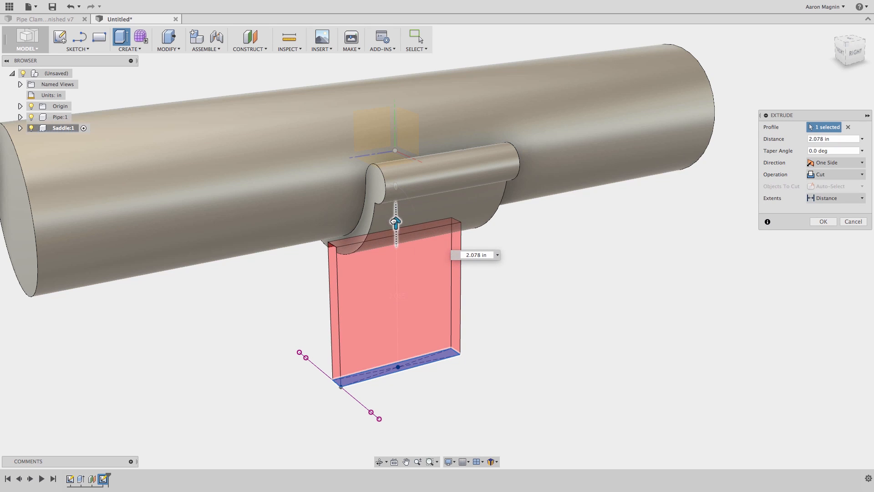
Set the rectangle extrusion's operation to Join, keeping the Distance extent, and complete it.
{"action": "left_click", "coordinate": [833, 199]}
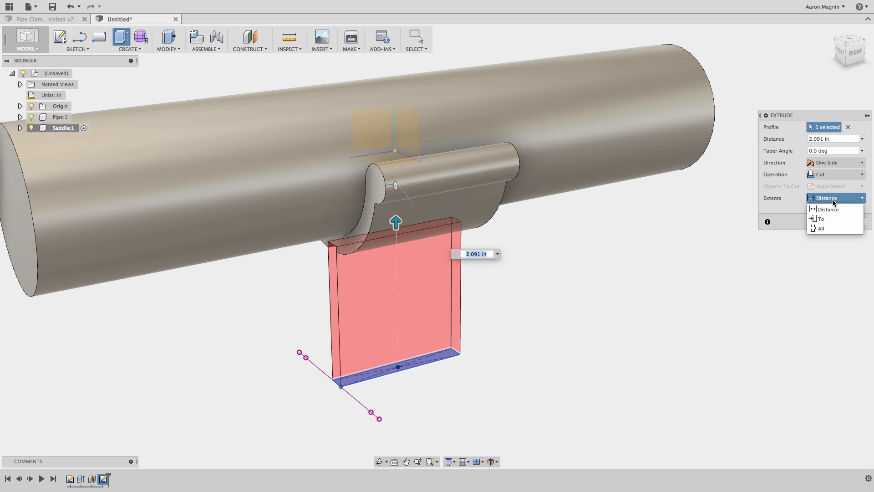
{"action": "left_click", "coordinate": [835, 206]}
{"action": "left_click", "coordinate": [830, 178]}
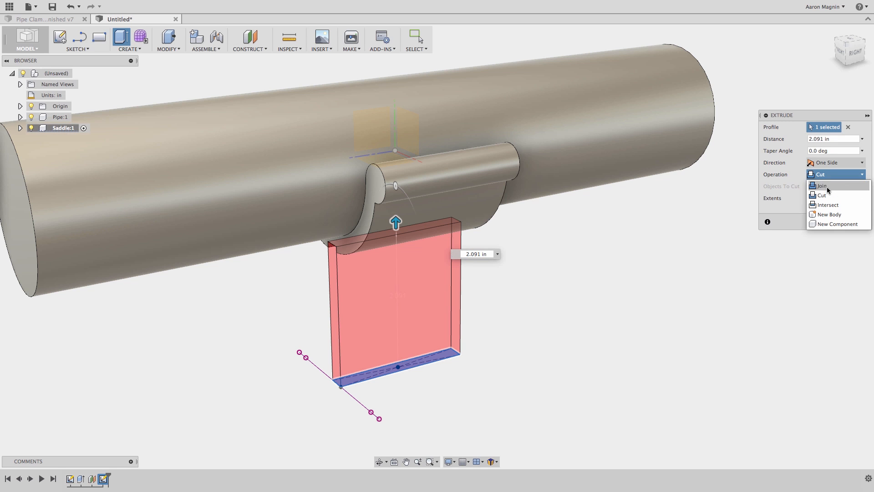
{"action": "left_click", "coordinate": [825, 186]}
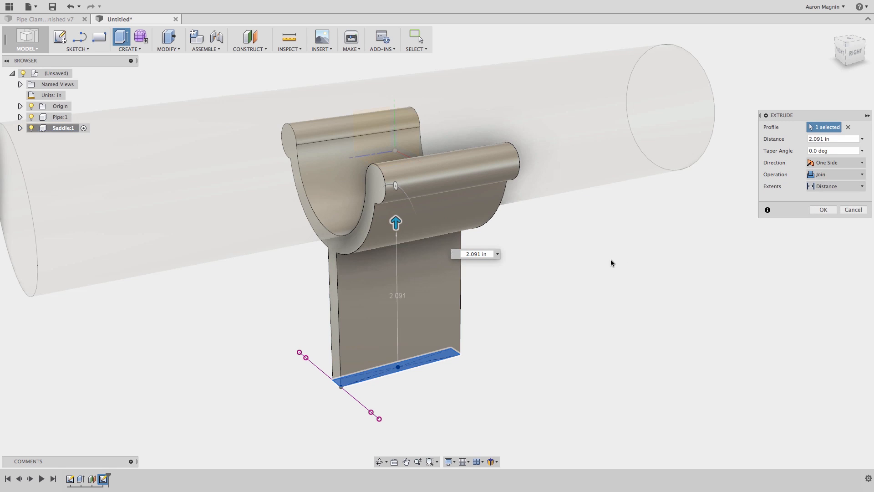
{"action": "left_click", "coordinate": [826, 210]}
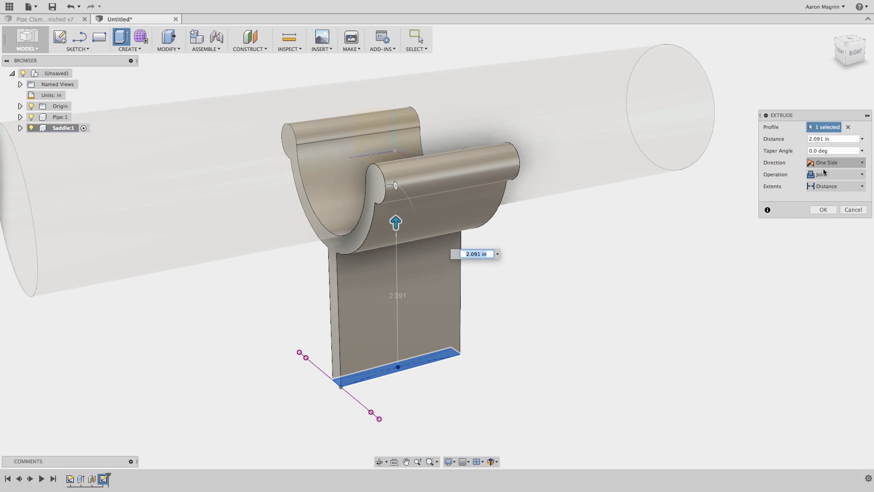
{"action": "left_click", "coordinate": [823, 211]}
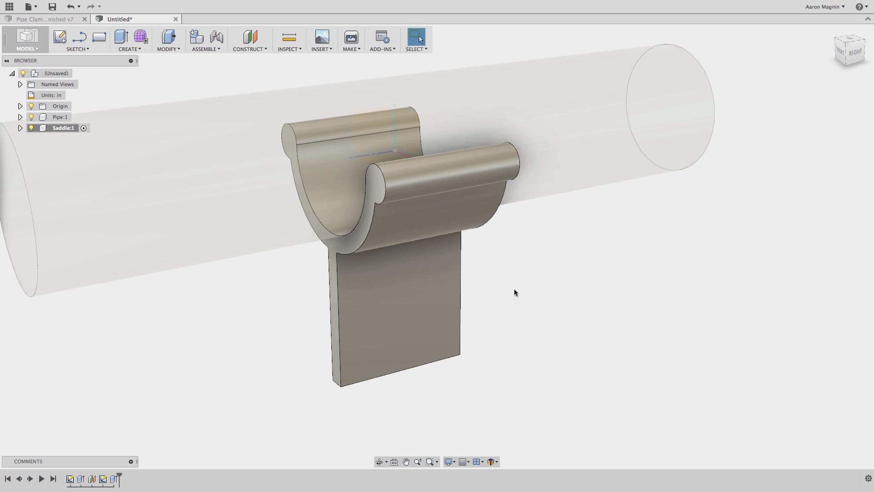
Try lowering the offset plane beneath the saddle, and undo that change together with the joined tab extrusion.
{"action": "right_click", "coordinate": [90, 484]}
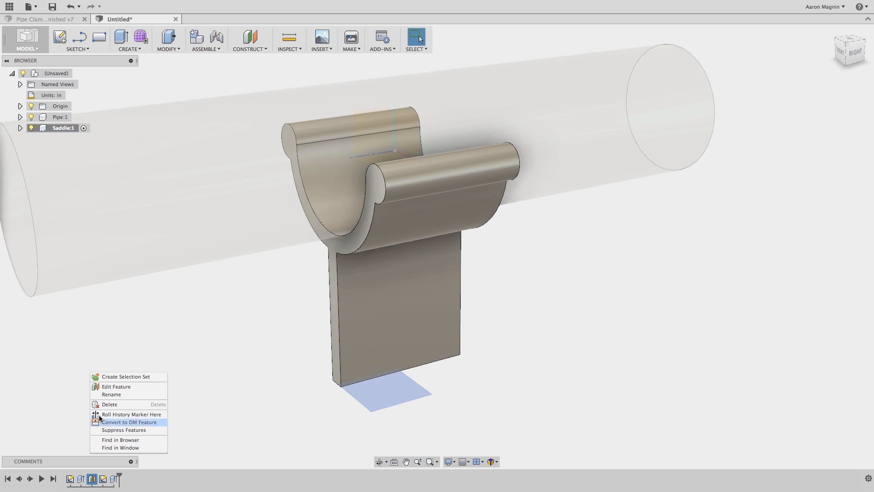
{"action": "left_click", "coordinate": [104, 387]}
{"action": "left_click_drag", "start_coordinate": [398, 375], "coordinate": [400, 444]}
{"action": "key", "text": "Return"}
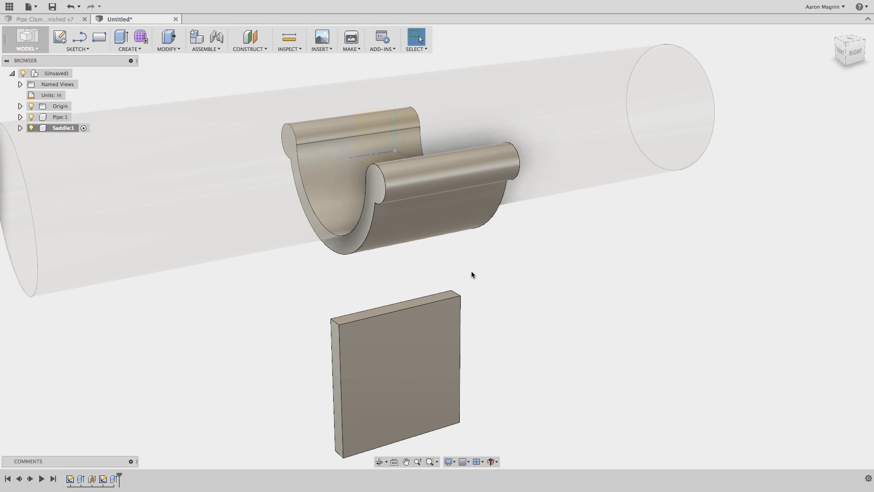
{"action": "key", "text": "super+z"}
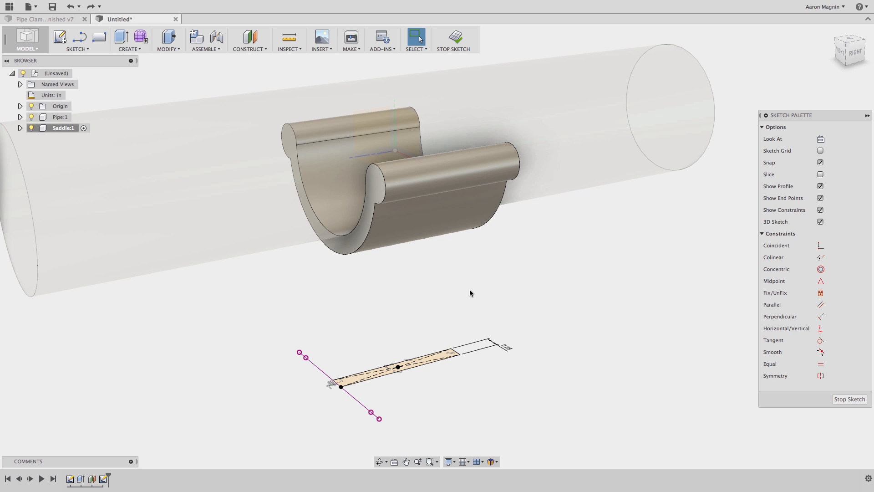
Extrude the thin rectangle with the To extent up to the saddle's outer curved face, joining it to the saddle.
{"action": "key", "text": "e"}
{"action": "left_click", "coordinate": [449, 356]}
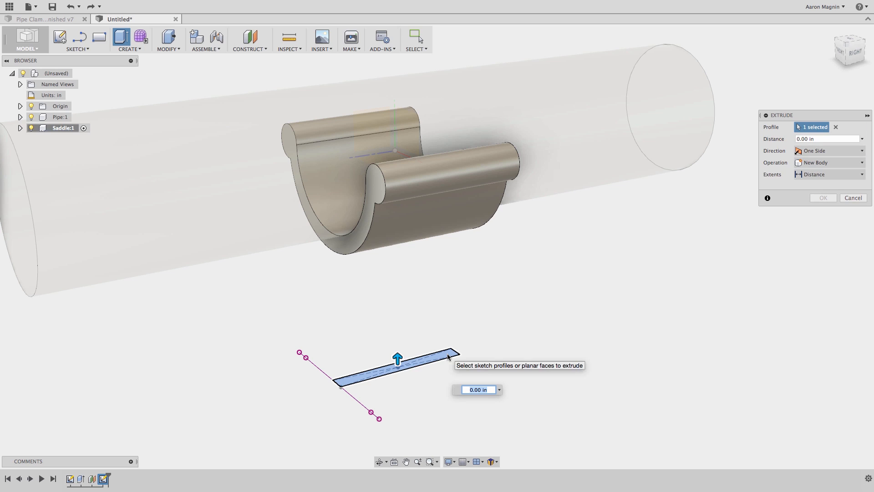
{"action": "left_click", "coordinate": [816, 174]}
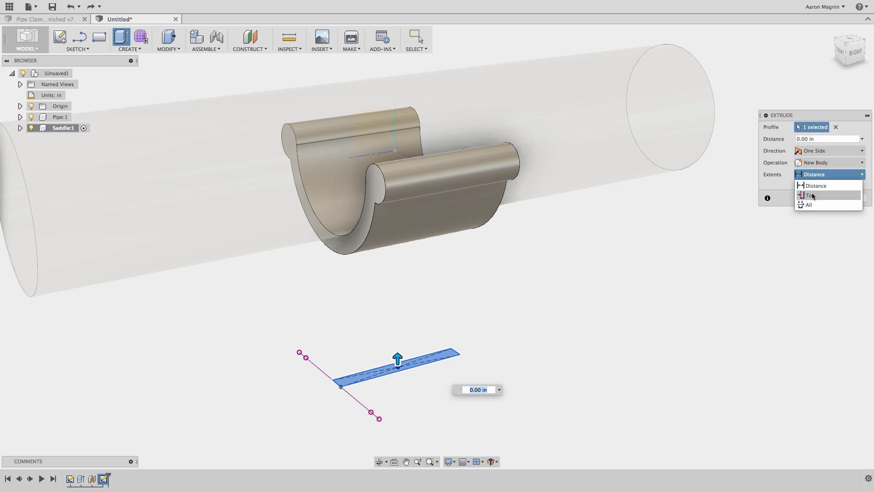
{"action": "left_click", "coordinate": [814, 195]}
{"action": "left_click", "coordinate": [815, 176]}
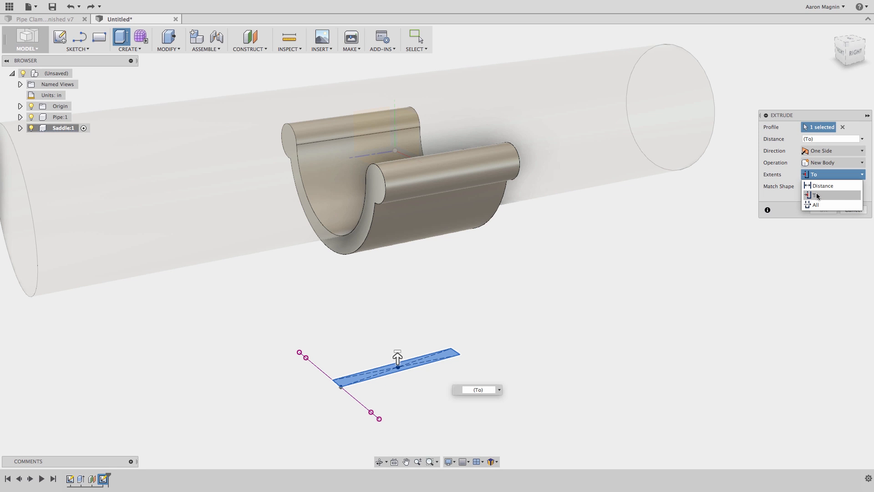
{"action": "left_click", "coordinate": [816, 196]}
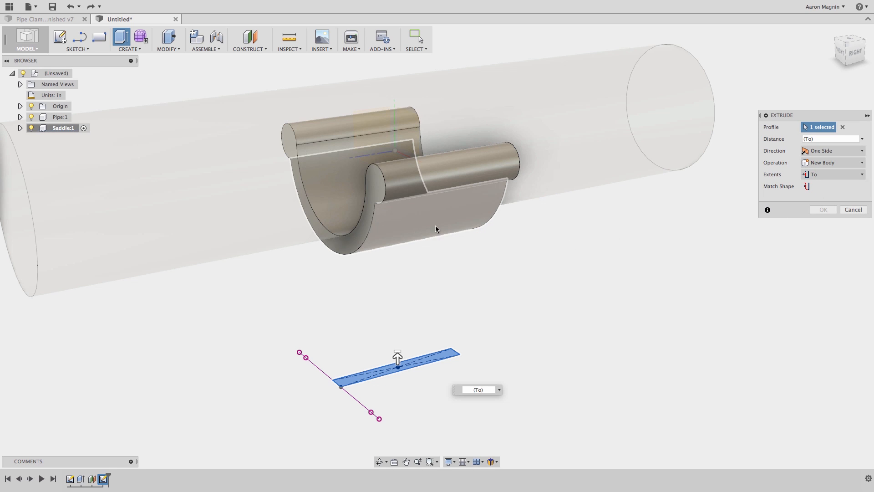
{"action": "left_click", "coordinate": [410, 236]}
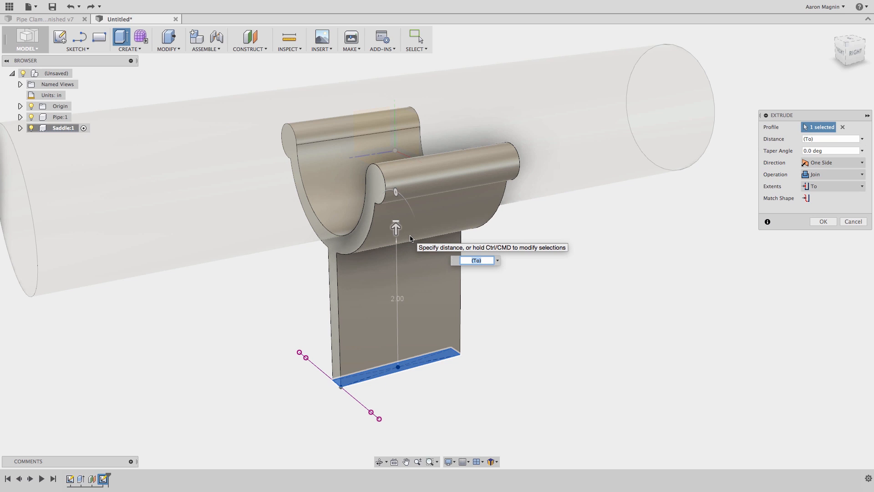
{"action": "right_click_drag", "start_coordinate": [520, 299], "coordinate": [597, 297]}
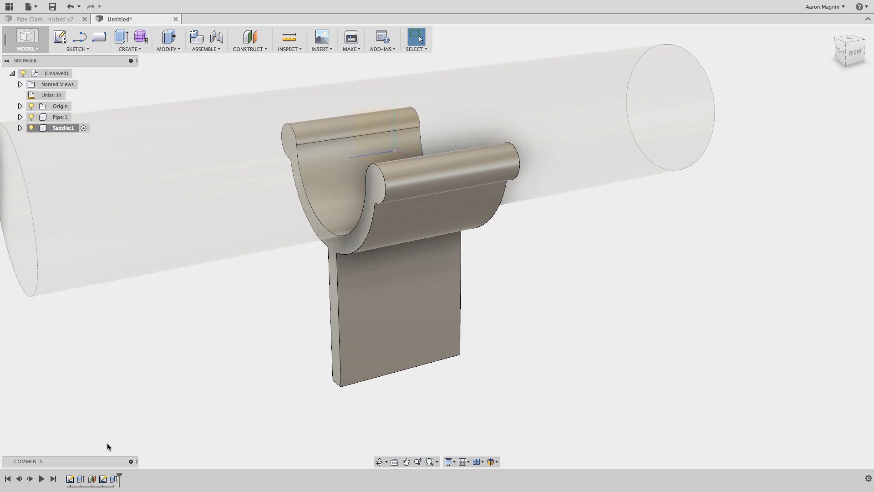
Try editing the offset plane's distance to about -4.9 in to lengthen the tab, and undo the change.
{"action": "left_click", "coordinate": [92, 479]}
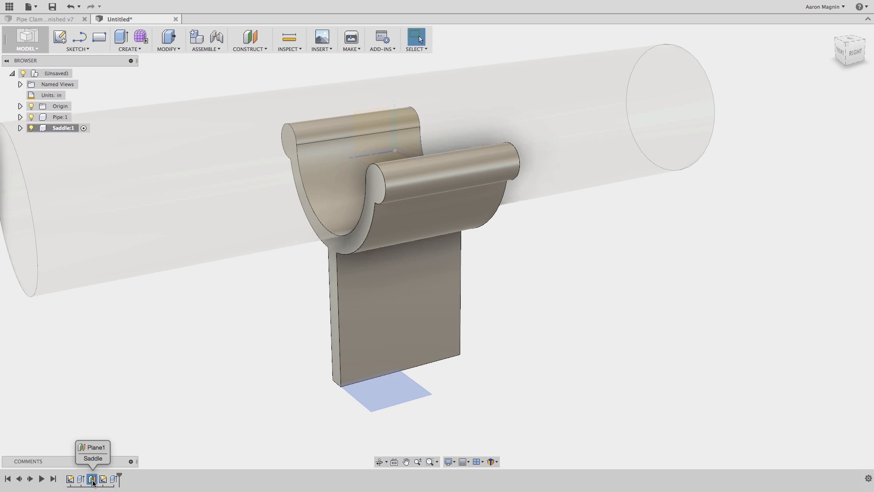
{"action": "right_click", "coordinate": [92, 479]}
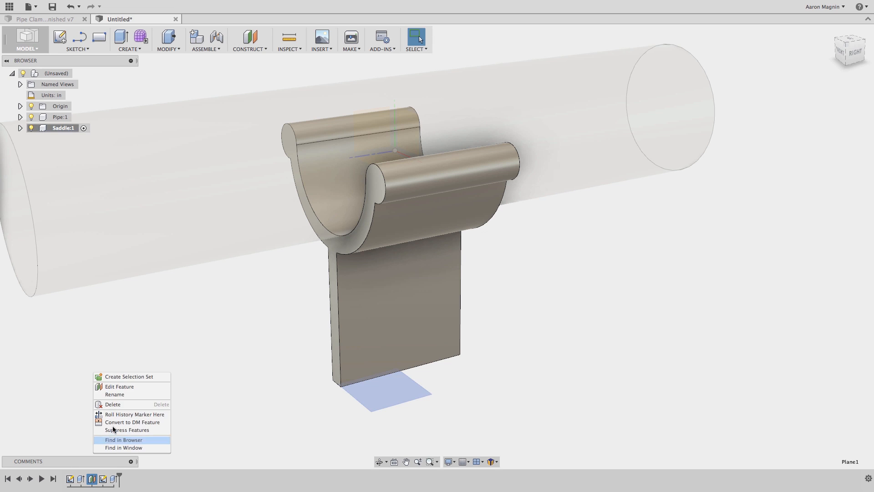
{"action": "left_click", "coordinate": [119, 387]}
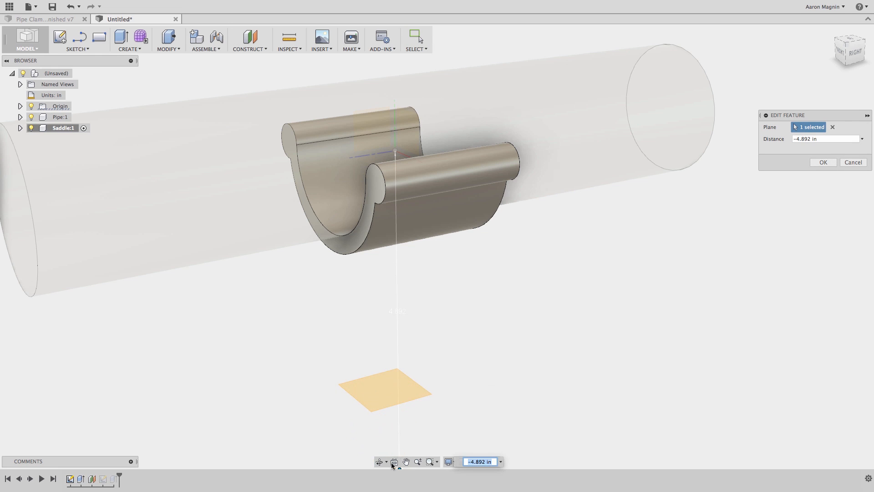
{"action": "right_click_drag", "start_coordinate": [462, 322], "coordinate": [603, 317]}
{"action": "scroll", "coordinate": [567, 364], "scroll_direction": "down", "scroll_amount": 1}
{"action": "middle_click_drag", "start_coordinate": [565, 362], "coordinate": [597, 292]}
{"action": "scroll", "coordinate": [597, 291], "scroll_direction": "down", "scroll_amount": 2}
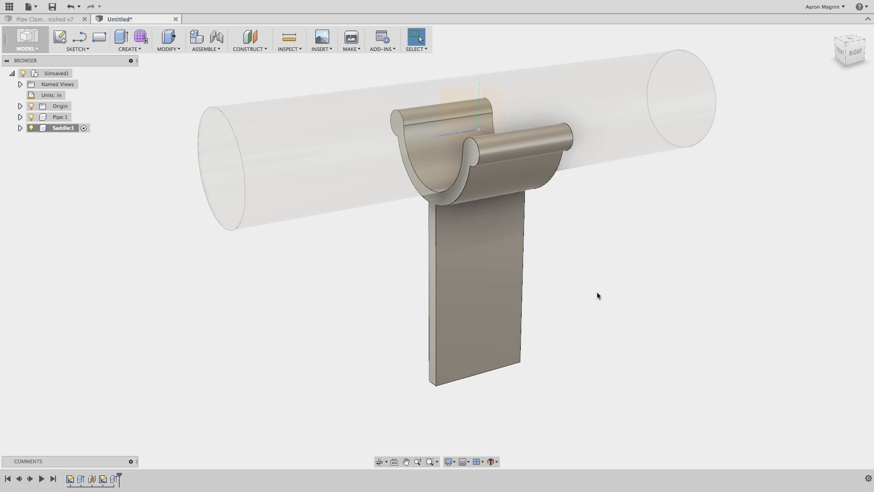
{"action": "key", "text": "super+z"}
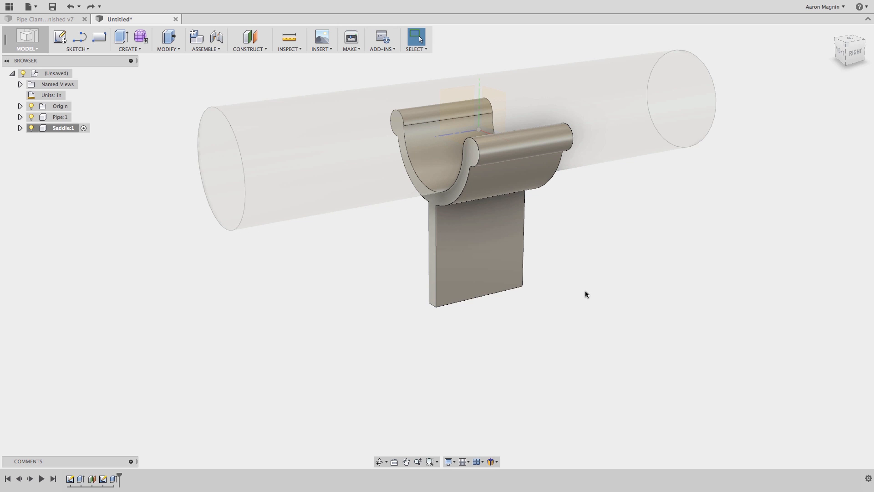
{"action": "middle_click_drag", "start_coordinate": [582, 289], "coordinate": [575, 277], "text": "shift"}
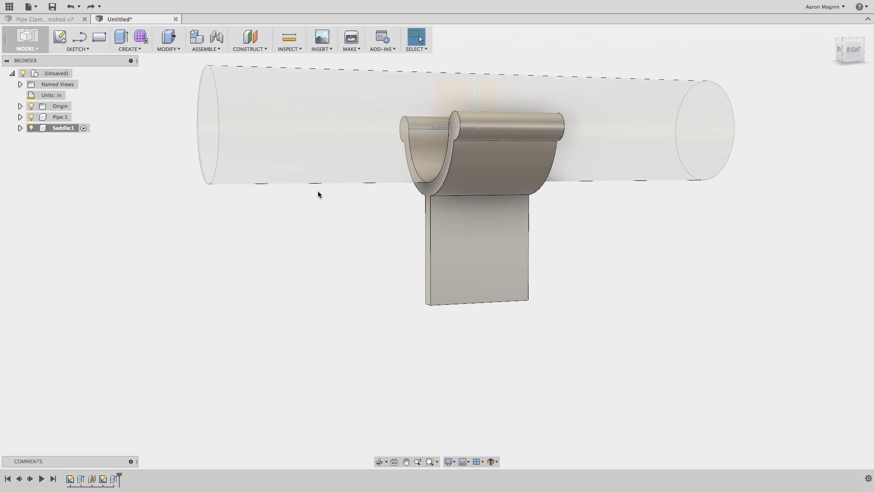
{"action": "left_click", "coordinate": [140, 49]}
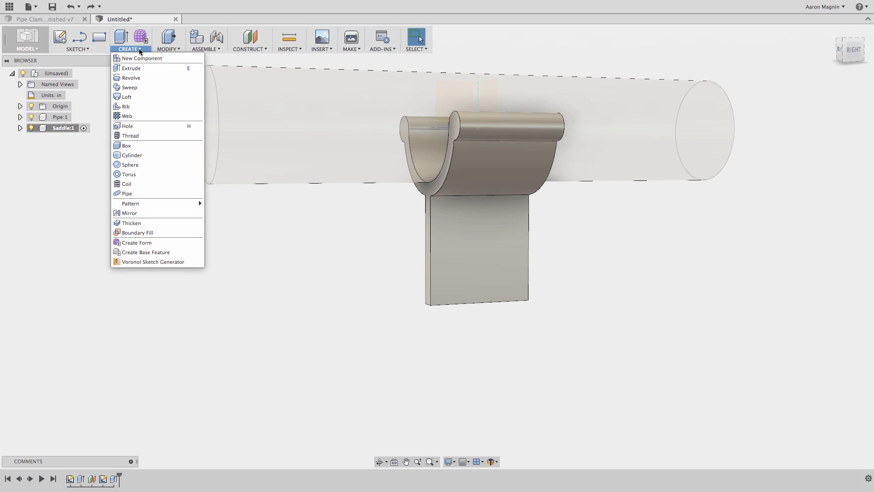
{"action": "left_click", "coordinate": [168, 49]}
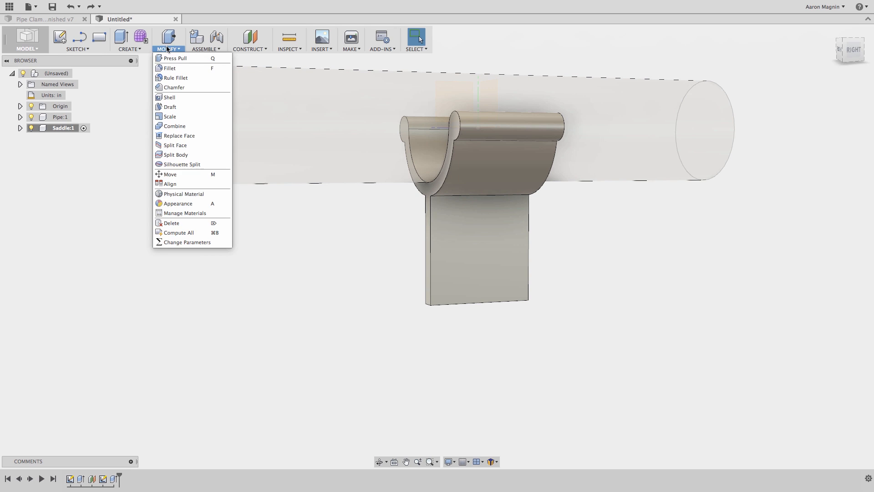
Fillet the two lower corner edges of the mounting tab with a constant 1 in radius.
{"action": "left_click", "coordinate": [170, 69]}
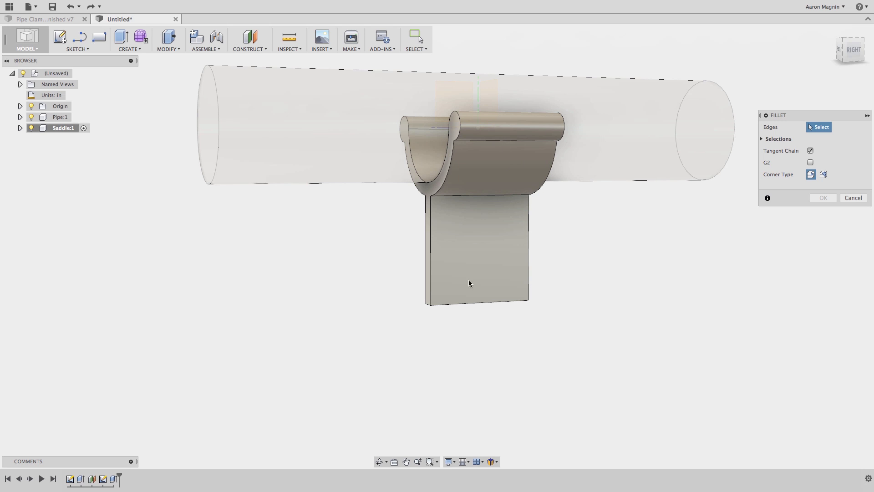
{"action": "left_click", "coordinate": [427, 302]}
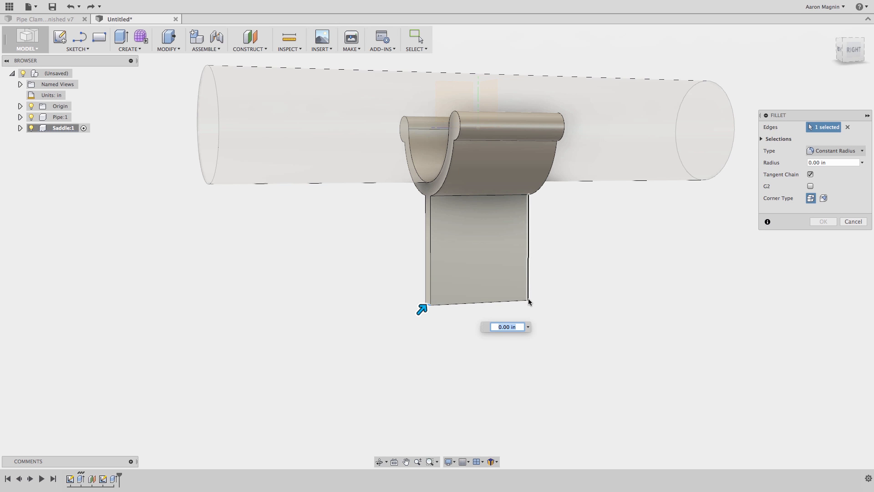
{"action": "middle_click_drag", "start_coordinate": [527, 301], "coordinate": [519, 280], "text": "shift"}
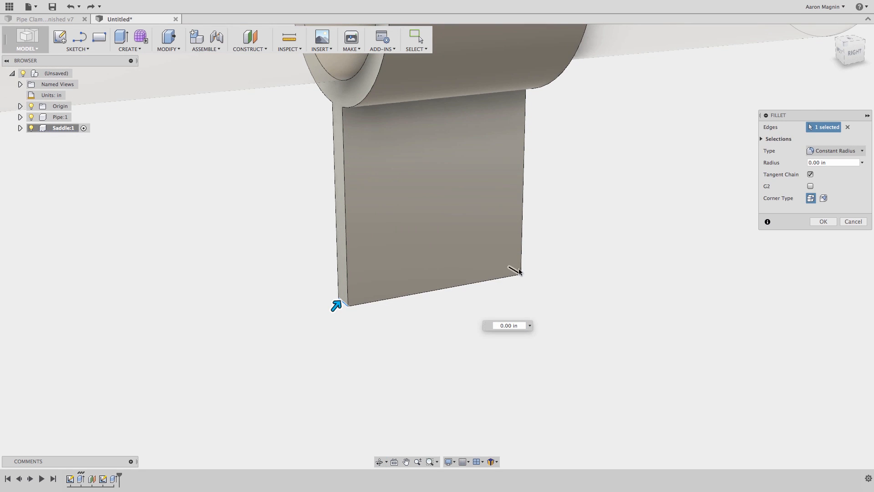
{"action": "left_click", "coordinate": [518, 272]}
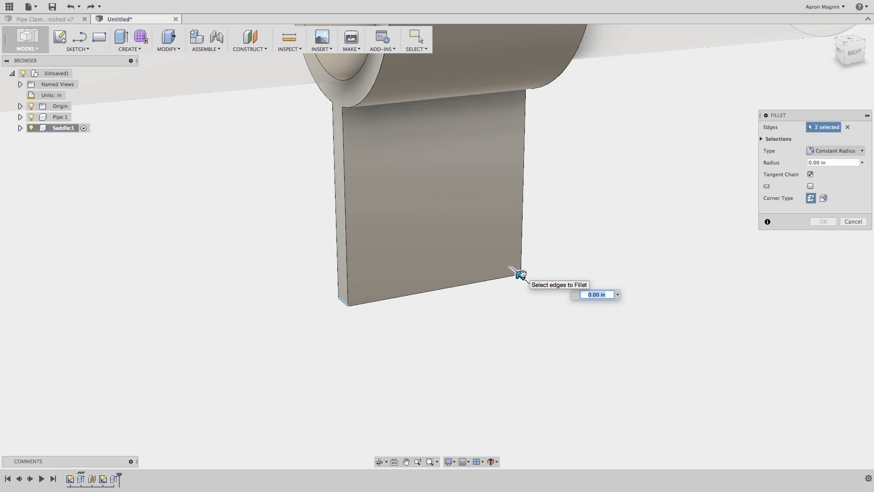
{"action": "type", "text": "1"}
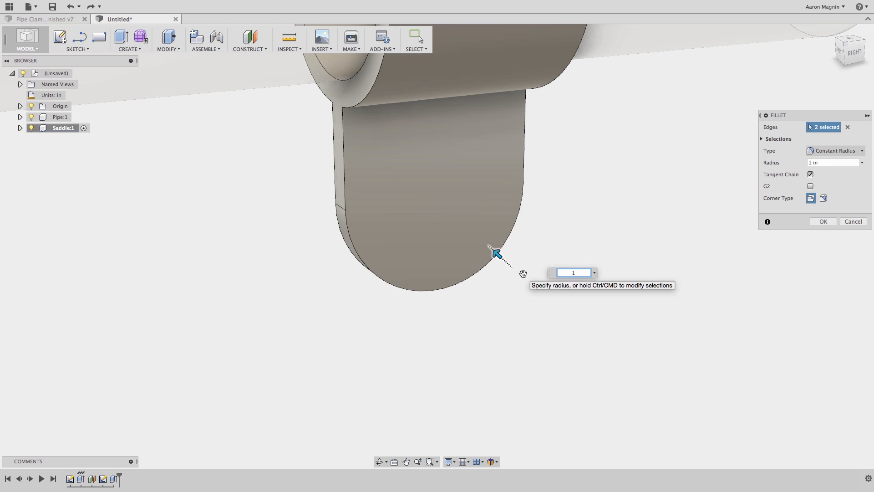
{"action": "middle_click_drag", "start_coordinate": [502, 288], "coordinate": [507, 312], "text": "shift"}
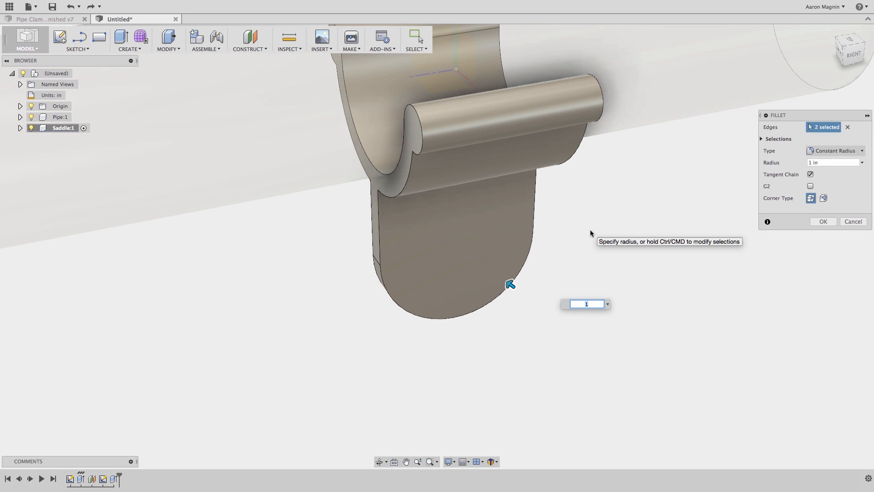
{"action": "right_click_drag", "start_coordinate": [591, 230], "coordinate": [633, 230]}
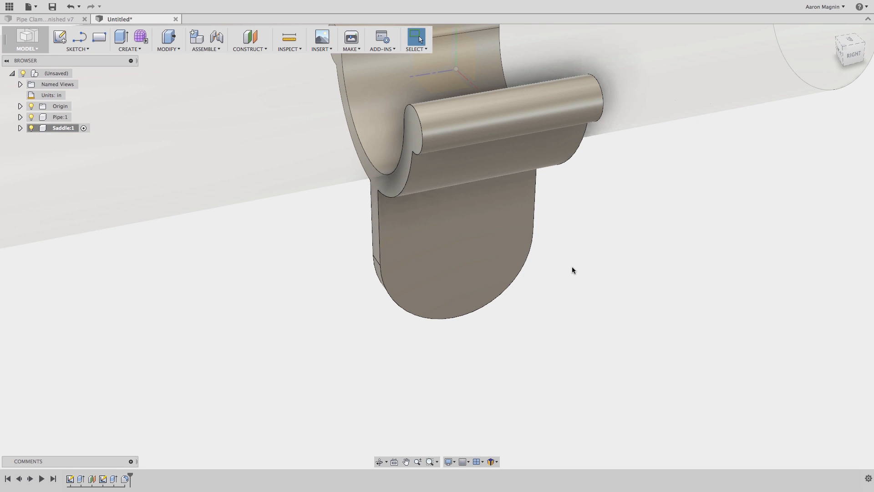
{"action": "middle_click_drag", "start_coordinate": [603, 259], "coordinate": [452, 269], "text": "shift"}
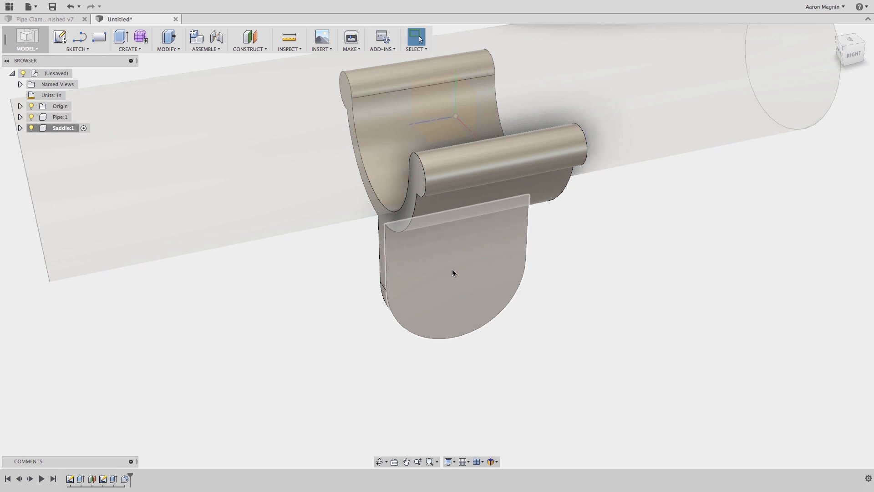
{"action": "right_click", "coordinate": [589, 245]}
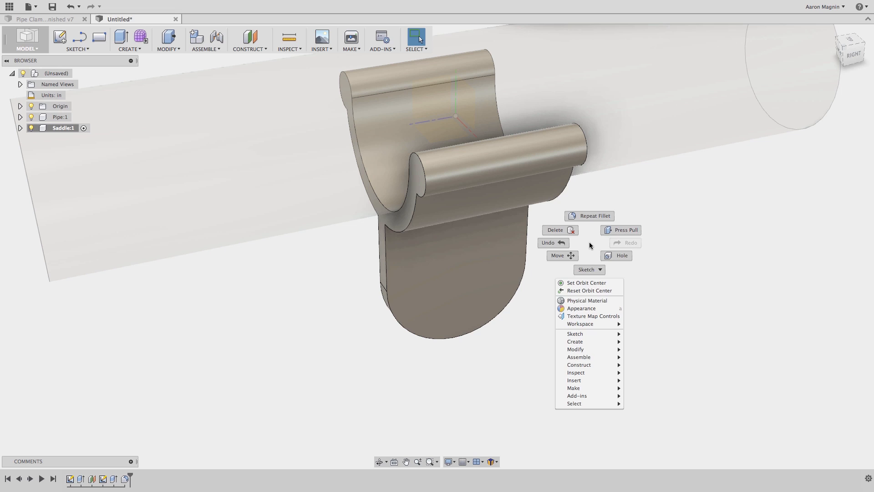
{"action": "left_click", "coordinate": [589, 245]}
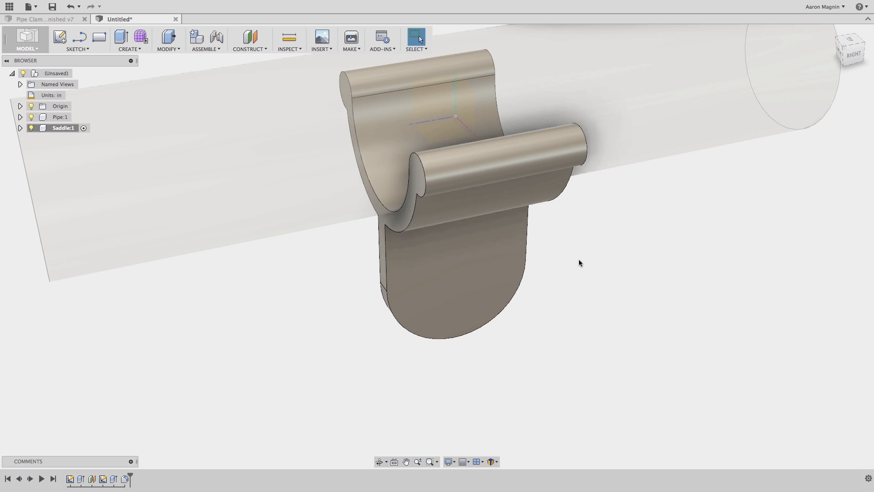
{"action": "mouse_move", "coordinate": [580, 260]}
{"action": "middle_mouse_down", "text": "shift"}
{"action": "mouse_move", "coordinate": [601, 254]}
{"action": "mouse_move", "coordinate": [589, 218]}
{"action": "mouse_move", "coordinate": [591, 251]}
{"action": "middle_mouse_up", "text": "shift"}
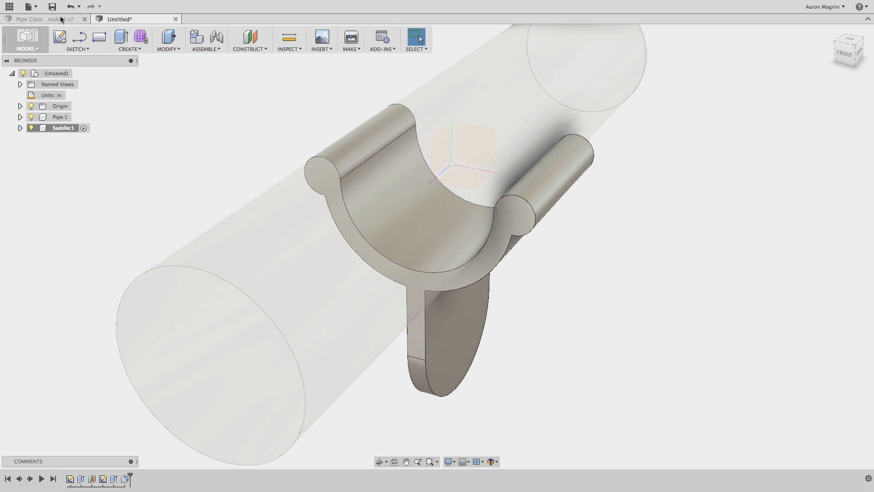
Examine the finished pipe clamp model in its own document and return to the untitled design.
{"action": "left_click", "coordinate": [46, 19]}
{"action": "middle_click_drag", "start_coordinate": [501, 196], "coordinate": [578, 231], "text": "shift"}
{"action": "scroll", "coordinate": [553, 191], "scroll_direction": "up", "scroll_amount": 3}
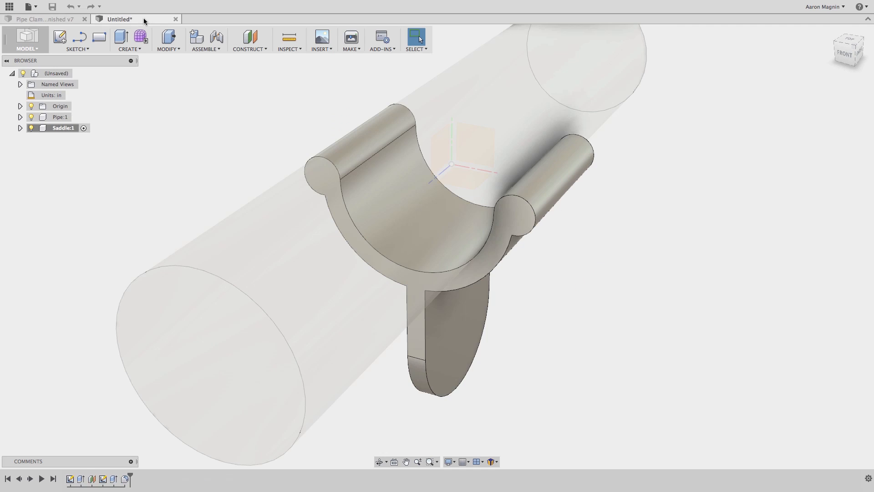
{"action": "left_click", "coordinate": [144, 18]}
Place a simple 0.25 in diameter hole on the saddle's end face, snapped to the centre of the rounded lip nearest the view.
{"action": "left_click", "coordinate": [140, 51]}
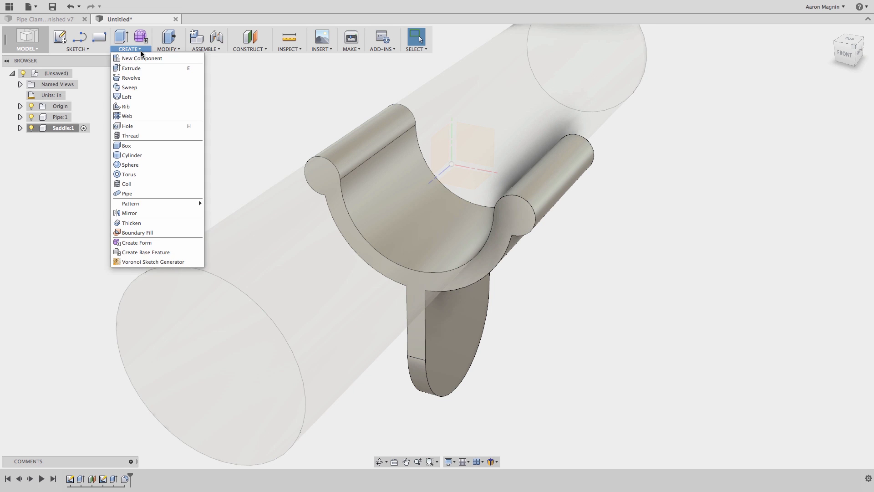
{"action": "left_click", "coordinate": [157, 129]}
{"action": "middle_click_drag", "start_coordinate": [570, 223], "coordinate": [565, 217], "text": "shift"}
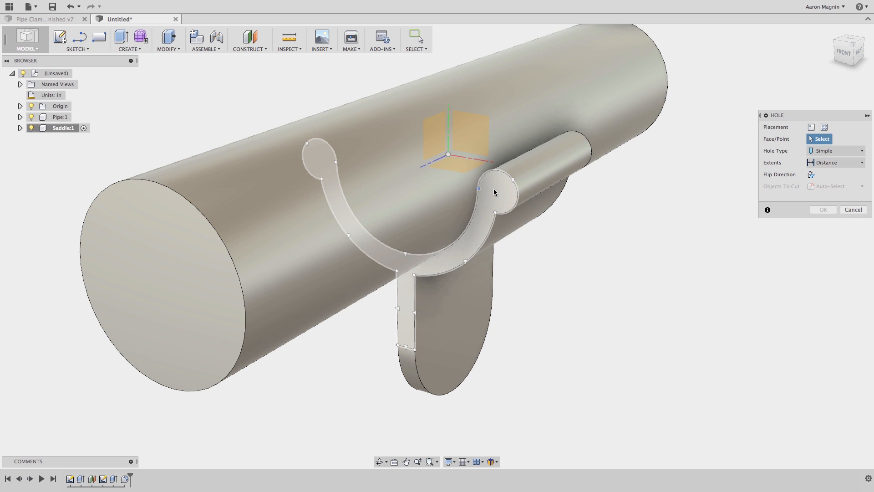
{"action": "left_click", "coordinate": [493, 191]}
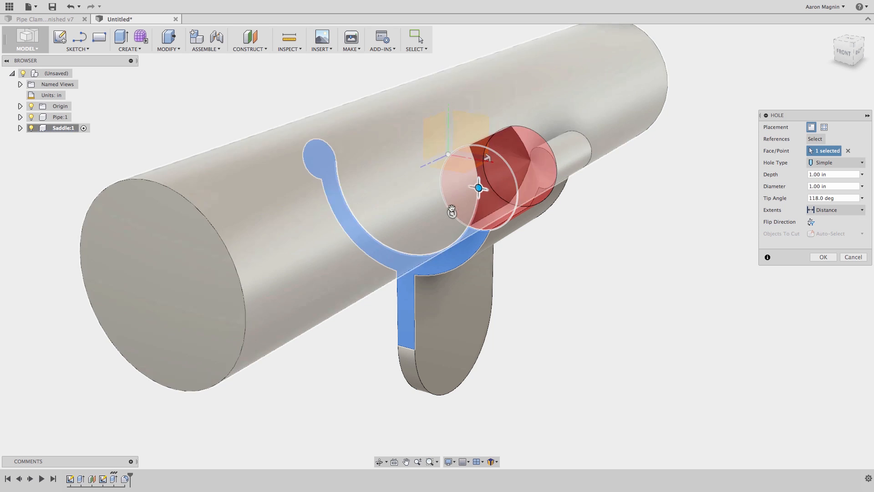
{"action": "left_click_drag", "start_coordinate": [453, 212], "coordinate": [473, 196]}
{"action": "type", "text": ".25"}
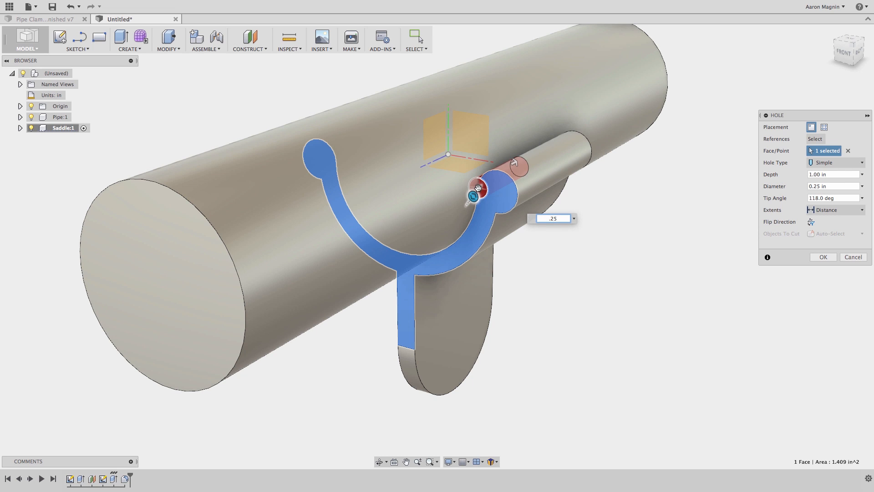
{"action": "left_click_drag", "start_coordinate": [479, 188], "coordinate": [497, 191]}
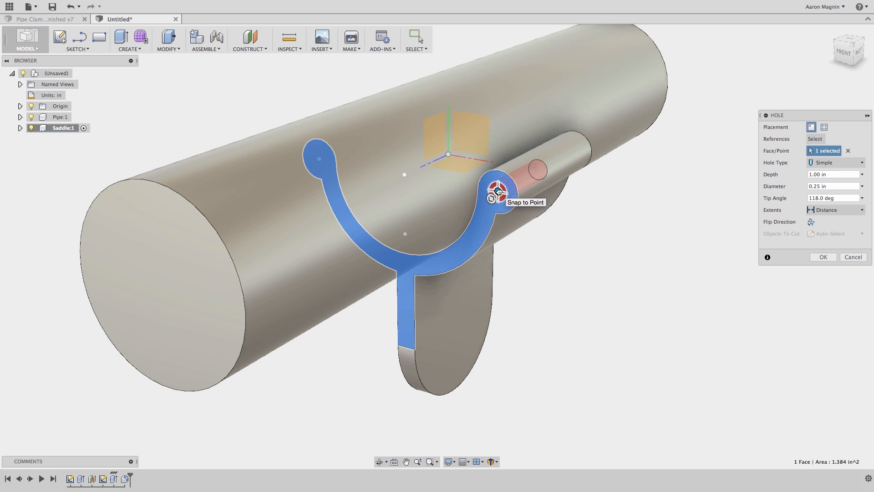
Run the hole through the full length of the saddle's rounded lip by setting its extents to All.
{"action": "middle_click_drag", "start_coordinate": [499, 192], "coordinate": [488, 195], "text": "shift"}
{"action": "left_click_drag", "start_coordinate": [555, 163], "coordinate": [656, 135]}
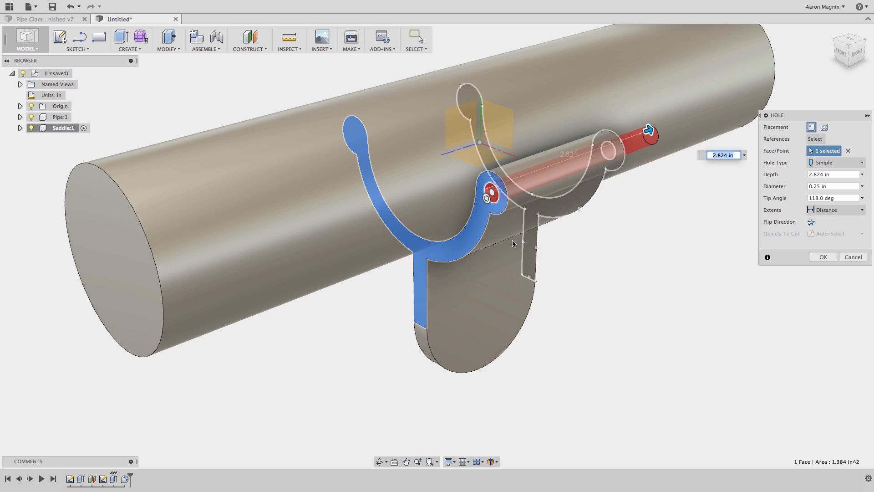
{"action": "left_click", "coordinate": [843, 211]}
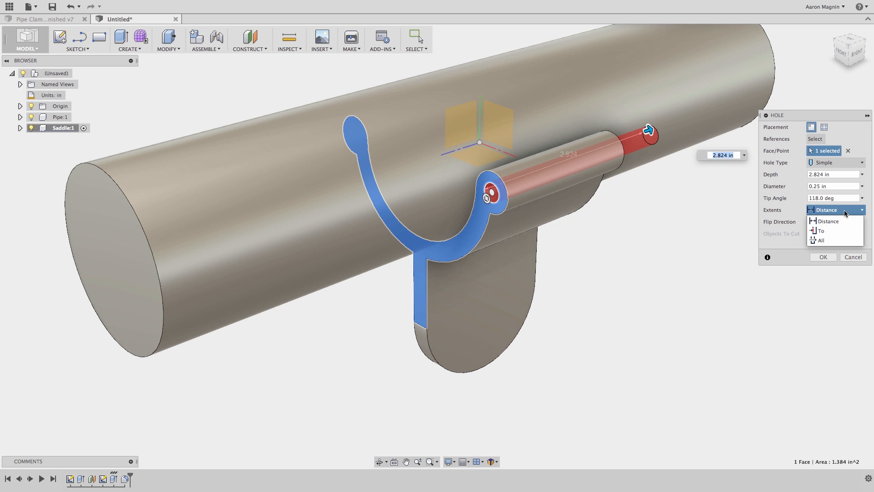
{"action": "left_click", "coordinate": [837, 241]}
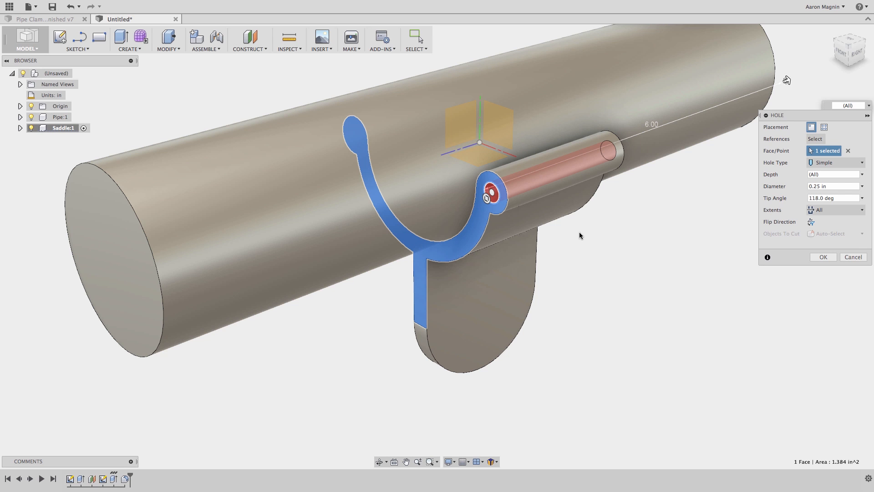
Complete the 0.25 in simple hole through the saddle's hinge barrel with extents All.
{"action": "right_click_drag", "start_coordinate": [580, 233], "coordinate": [629, 234]}
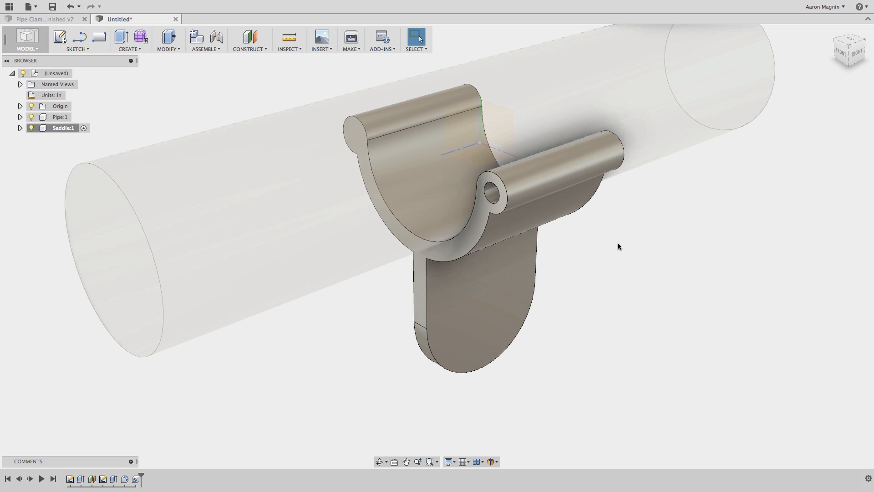
{"action": "middle_click_drag", "start_coordinate": [597, 240], "coordinate": [611, 273]}
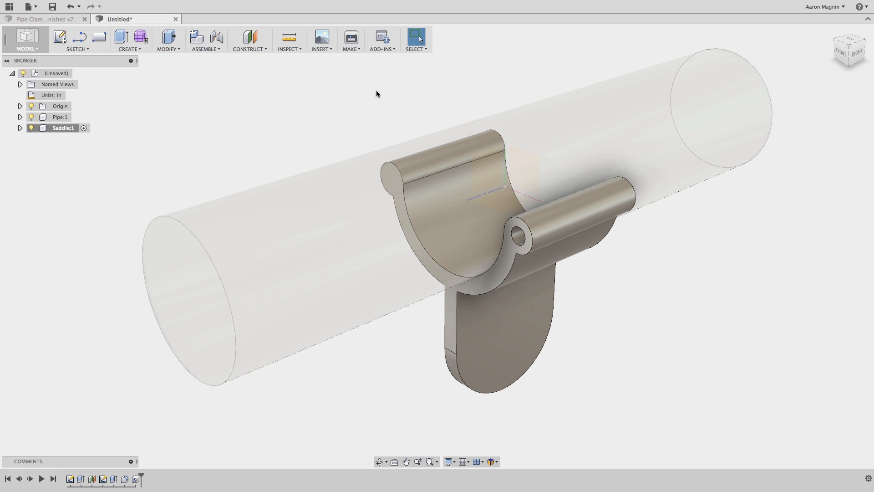
Mirror the hole's inner face to the opposite hinge barrel about the vertical origin plane running along the pipe, using the Faces pattern type.
{"action": "key", "text": "s"}
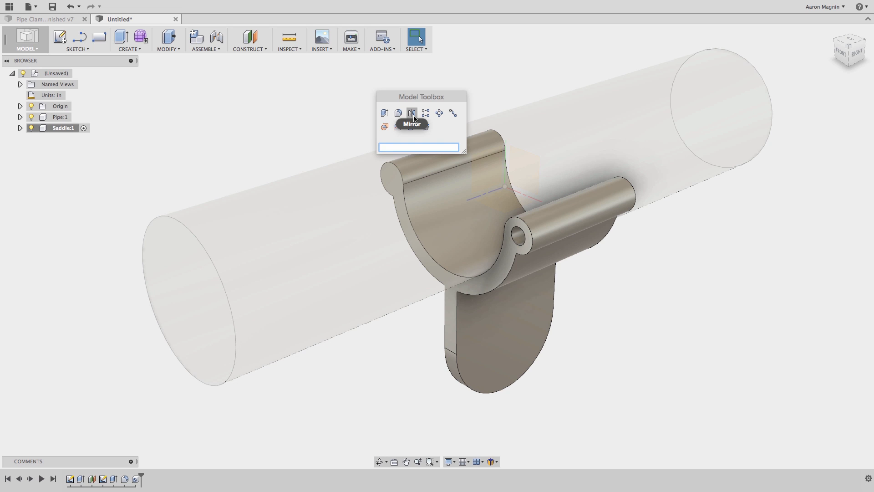
{"action": "left_click", "coordinate": [413, 114]}
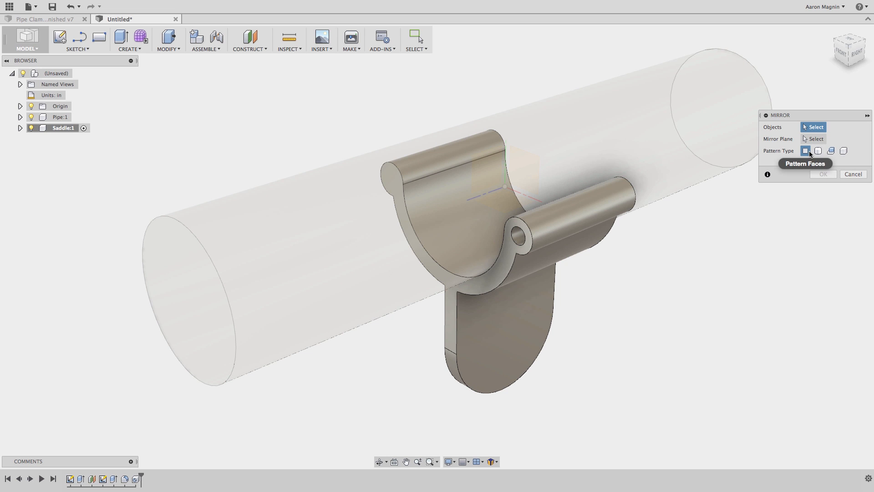
{"action": "left_click", "coordinate": [519, 235]}
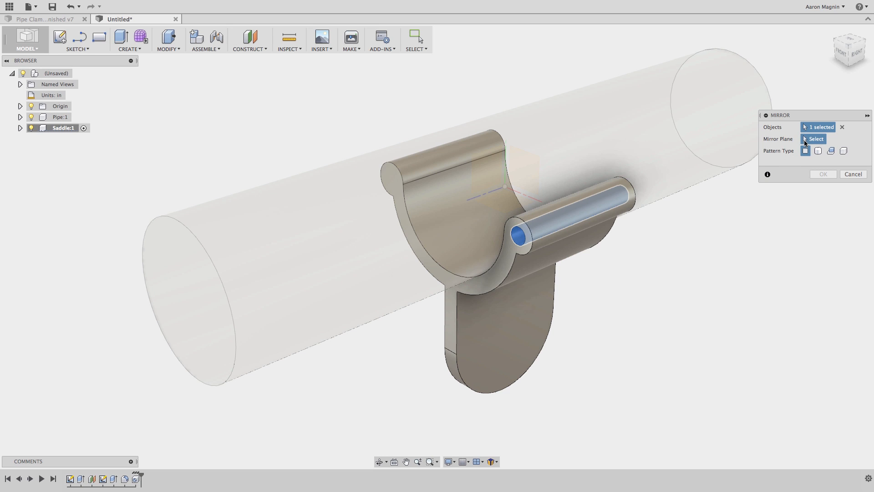
{"action": "left_click", "coordinate": [813, 139]}
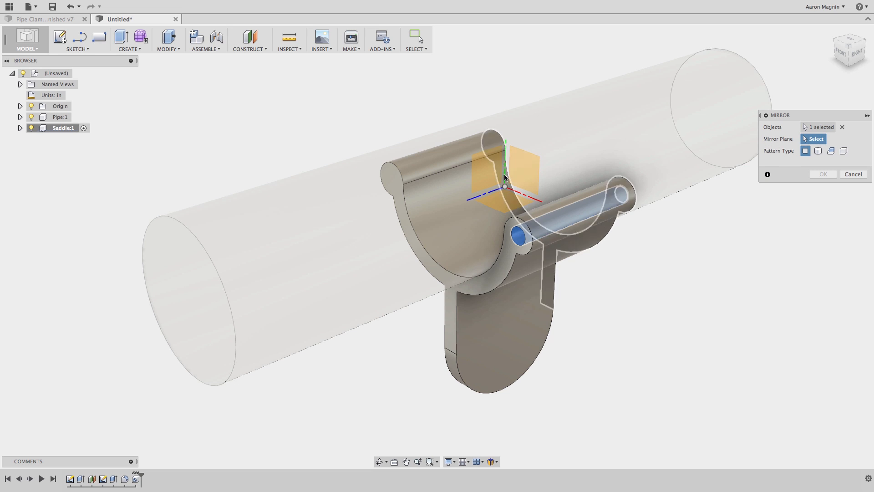
{"action": "left_click", "coordinate": [484, 175]}
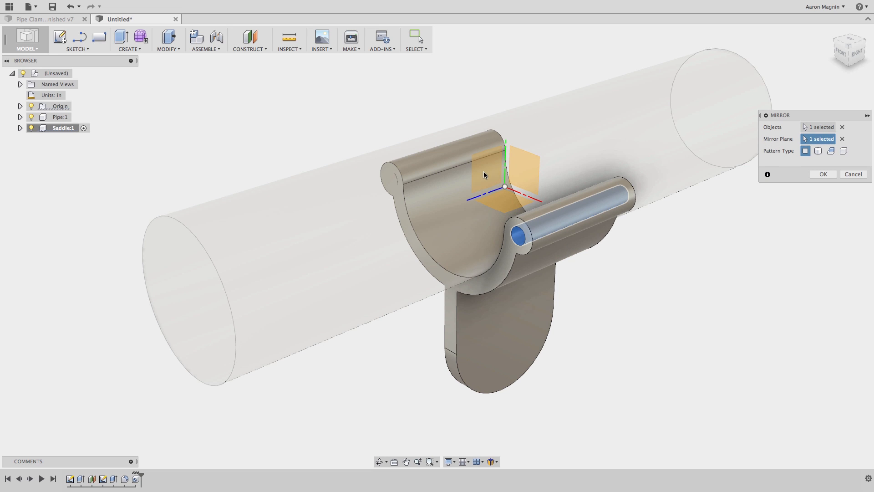
{"action": "left_click", "coordinate": [824, 175]}
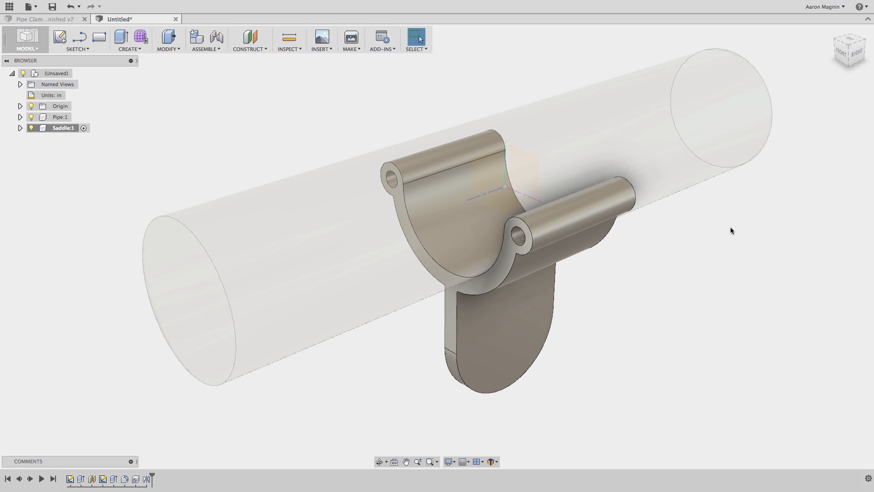
Examine the hinge area in the finished pipe clamp document for reference, and return to the untitled design.
{"action": "middle_click_drag", "start_coordinate": [639, 214], "coordinate": [452, 152], "text": "shift"}
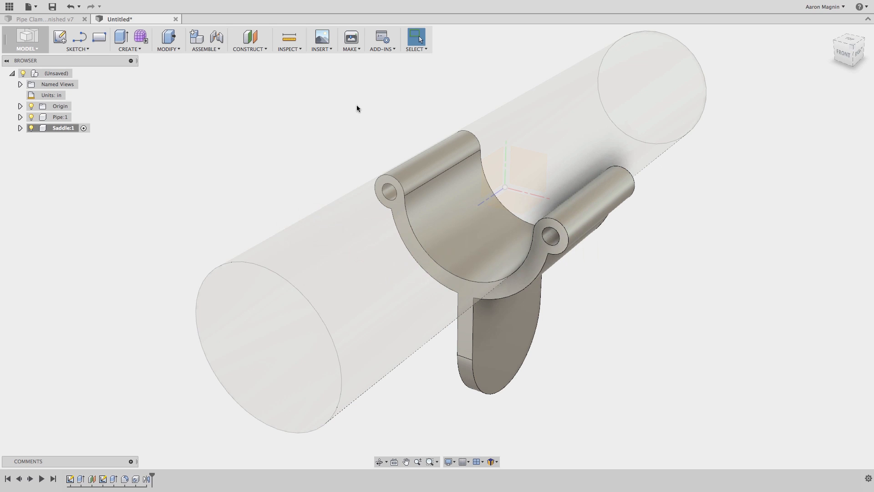
{"action": "left_click", "coordinate": [77, 18]}
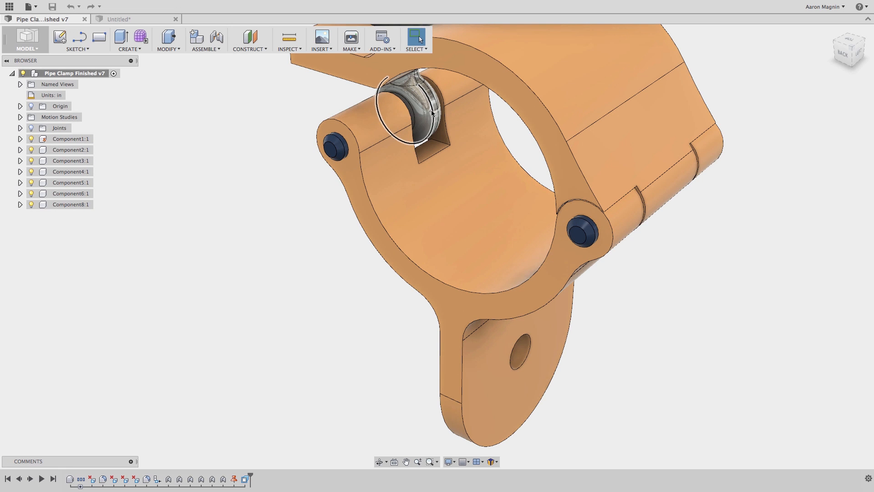
{"action": "left_click", "coordinate": [142, 17]}
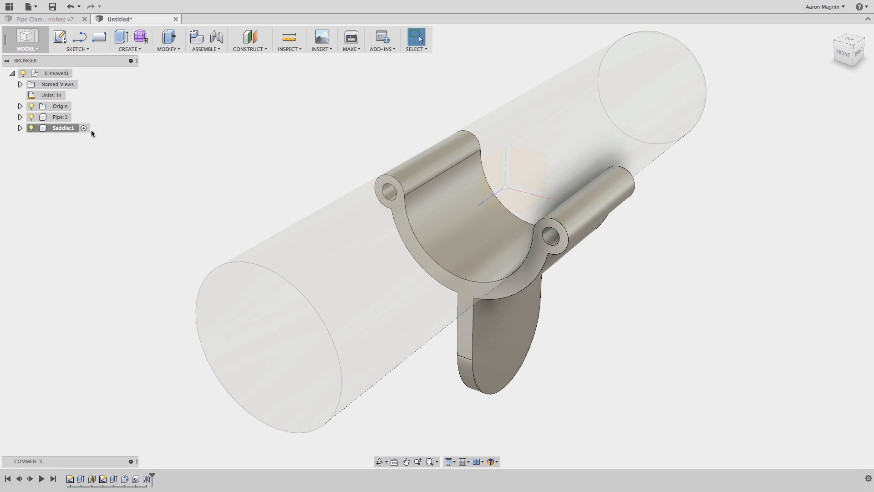
Show Sketch1 of the Saddle component in the model.
{"action": "left_click", "coordinate": [20, 128]}
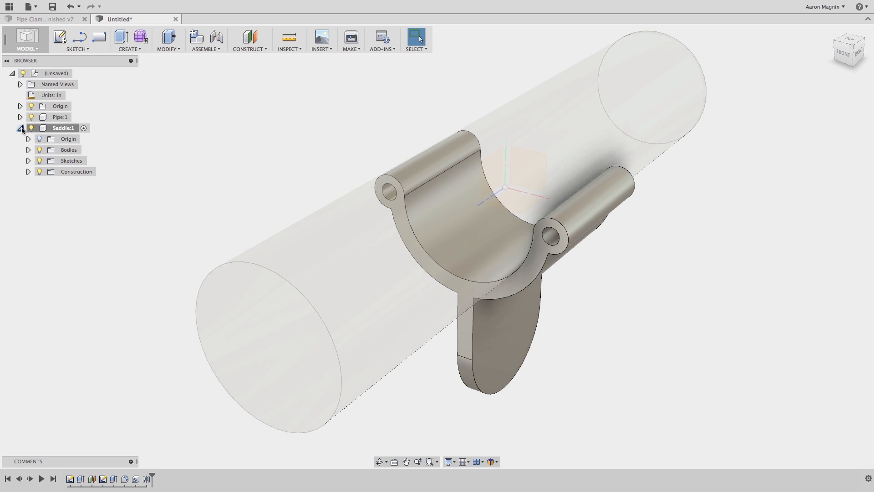
{"action": "left_click", "coordinate": [47, 129]}
{"action": "left_click", "coordinate": [29, 161]}
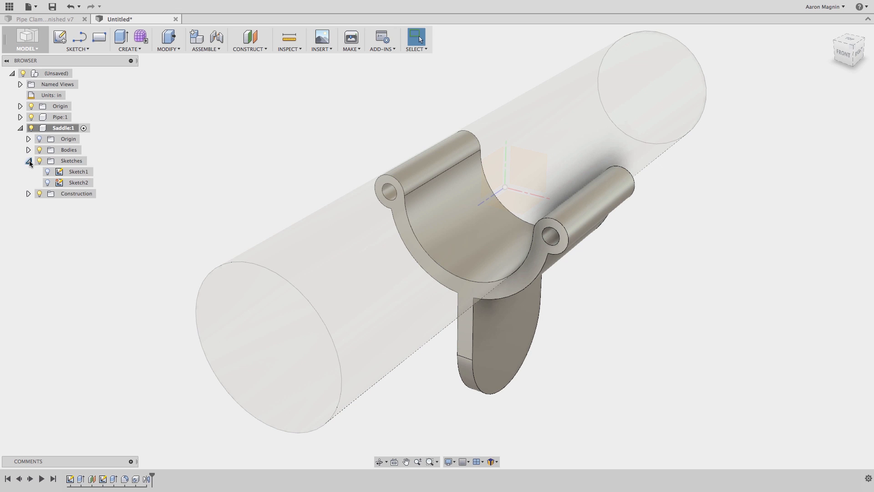
{"action": "left_click", "coordinate": [49, 174]}
{"action": "left_click", "coordinate": [48, 172]}
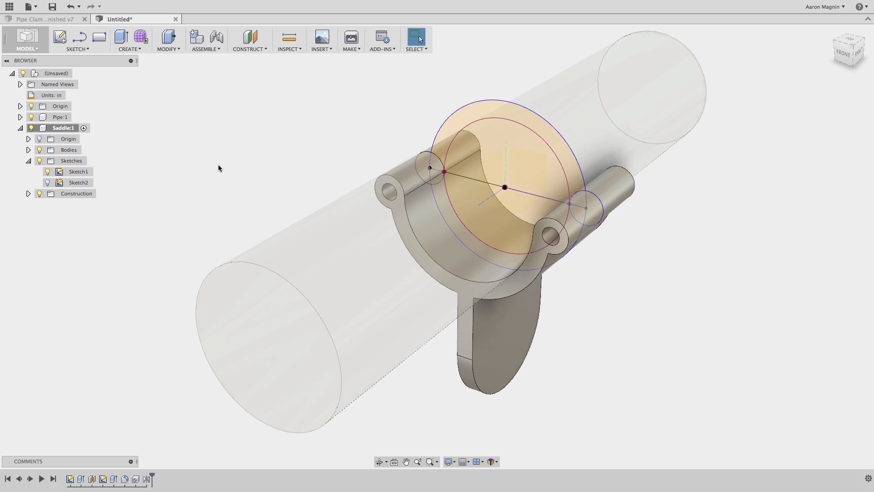
{"action": "middle_click_drag", "start_coordinate": [278, 131], "coordinate": [294, 130], "text": "shift"}
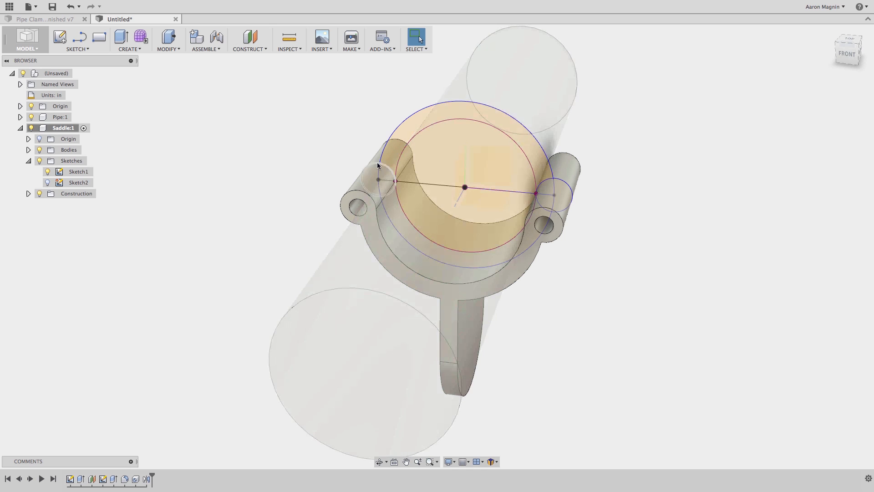
Start an Extrude with all profile regions of the two small hinge circles in Sketch1 selected.
{"action": "left_click", "coordinate": [121, 39]}
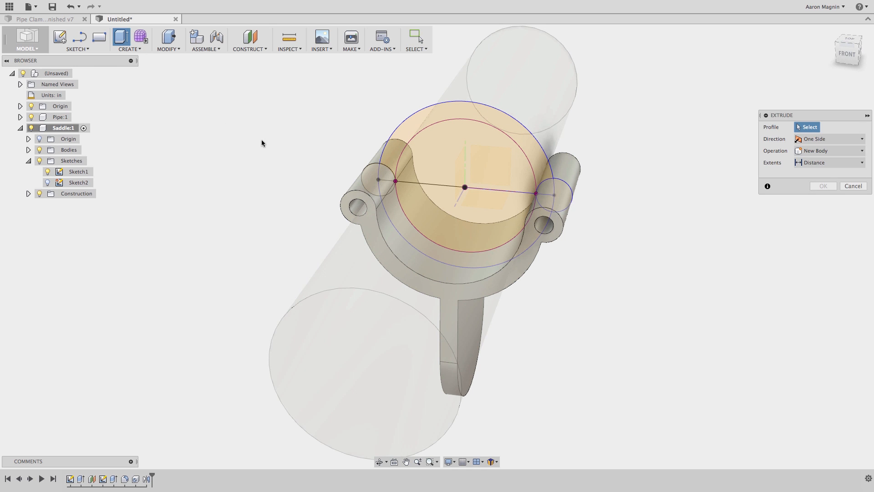
{"action": "left_click", "coordinate": [375, 179]}
{"action": "left_click", "coordinate": [382, 176]}
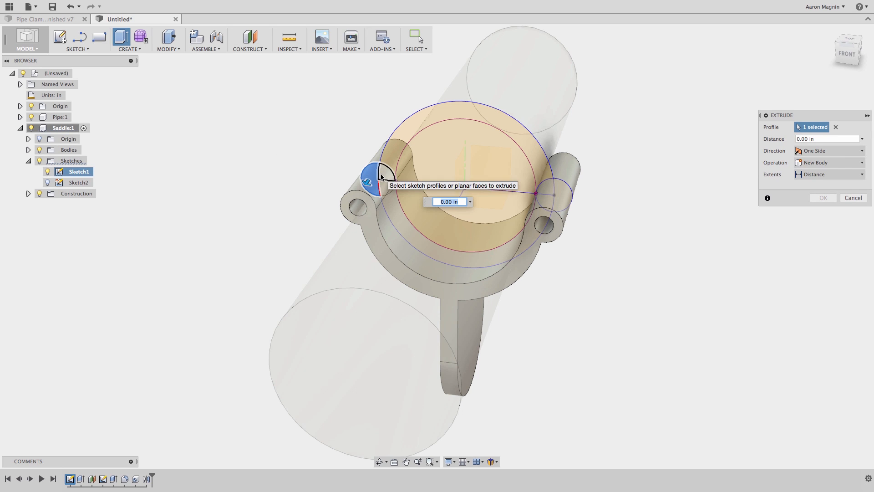
{"action": "left_click", "coordinate": [381, 176]}
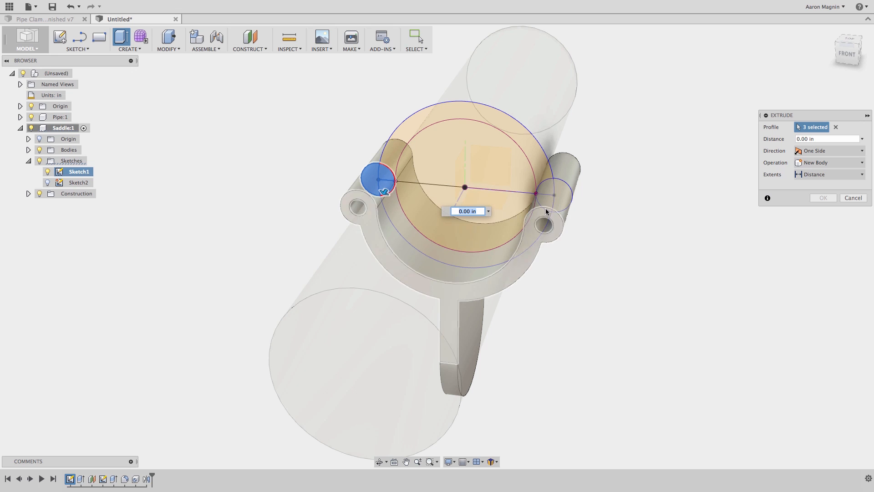
{"action": "left_click", "coordinate": [547, 193]}
{"action": "left_click", "coordinate": [545, 196]}
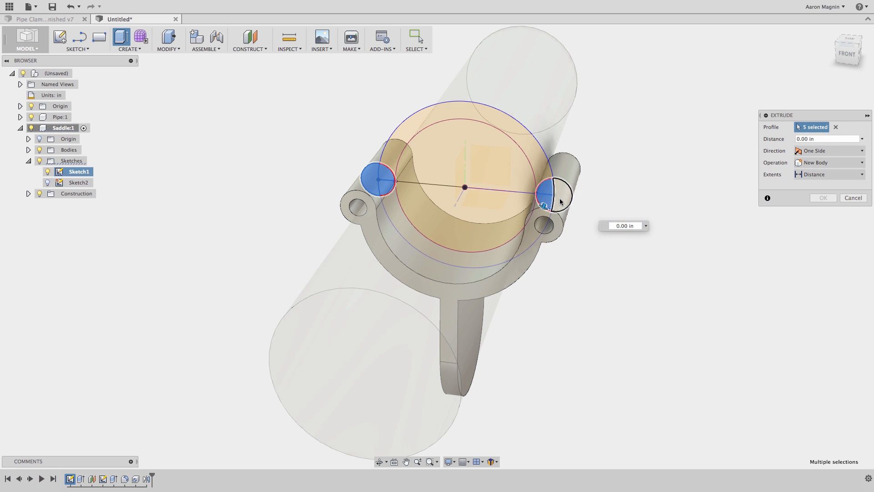
{"action": "left_click", "coordinate": [561, 199]}
{"action": "mouse_move", "coordinate": [576, 197]}
{"action": "middle_mouse_down", "text": "shift"}
{"action": "mouse_move", "coordinate": [552, 197]}
{"action": "mouse_move", "coordinate": [588, 195]}
{"action": "middle_mouse_up", "text": "shift"}
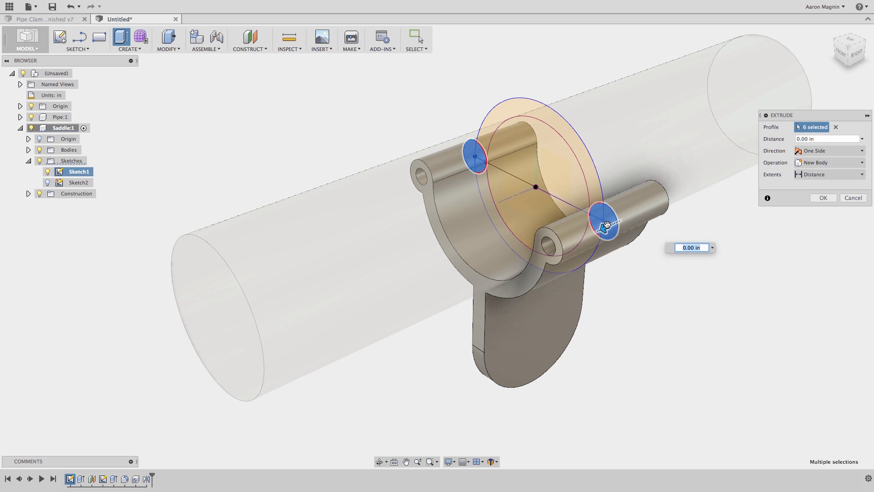
Cut the hinge circles through the barrels symmetrically with a distance of about 0.387 in, and hide Sketch1.
{"action": "left_click_drag", "start_coordinate": [606, 227], "coordinate": [583, 238]}
{"action": "mouse_move", "coordinate": [543, 198]}
{"action": "middle_mouse_down", "text": "shift"}
{"action": "mouse_move", "coordinate": [496, 174]}
{"action": "mouse_move", "coordinate": [531, 197]}
{"action": "middle_mouse_up", "text": "shift"}
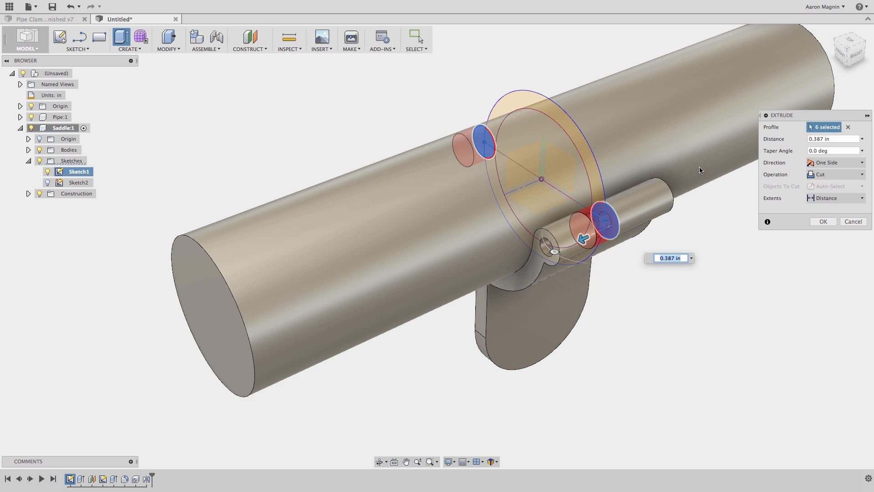
{"action": "left_click", "coordinate": [824, 165]}
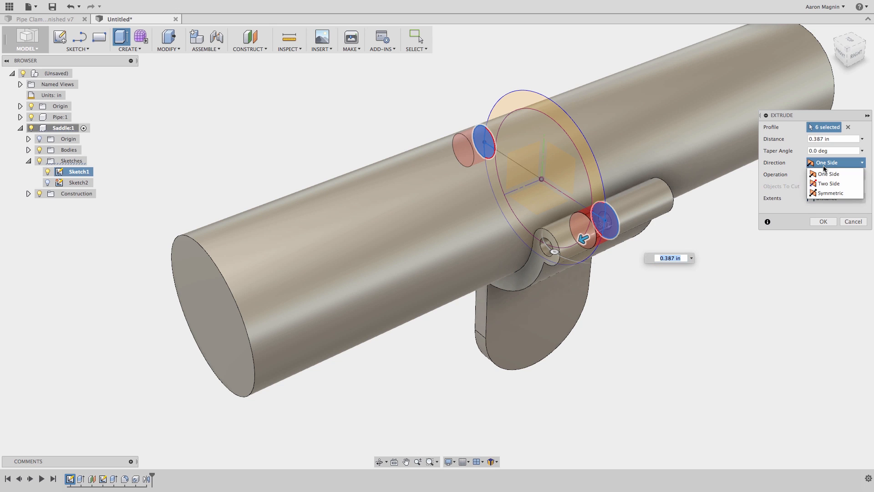
{"action": "left_click", "coordinate": [824, 193]}
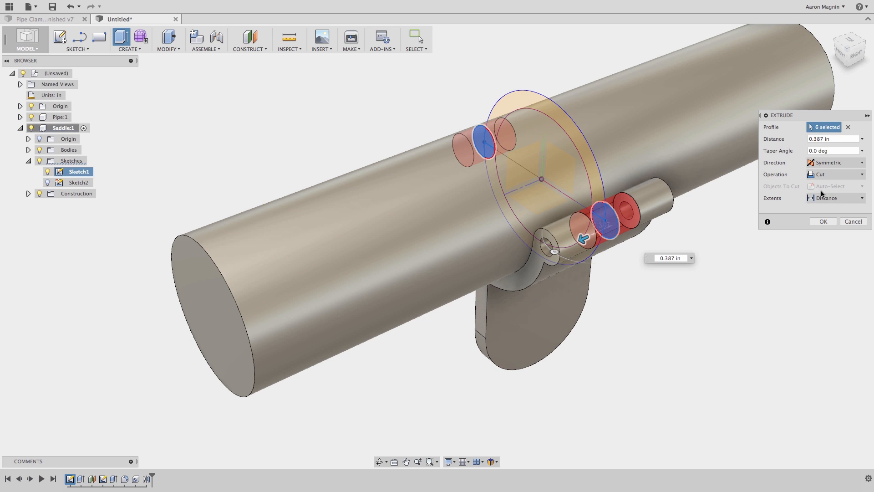
{"action": "left_click", "coordinate": [821, 221]}
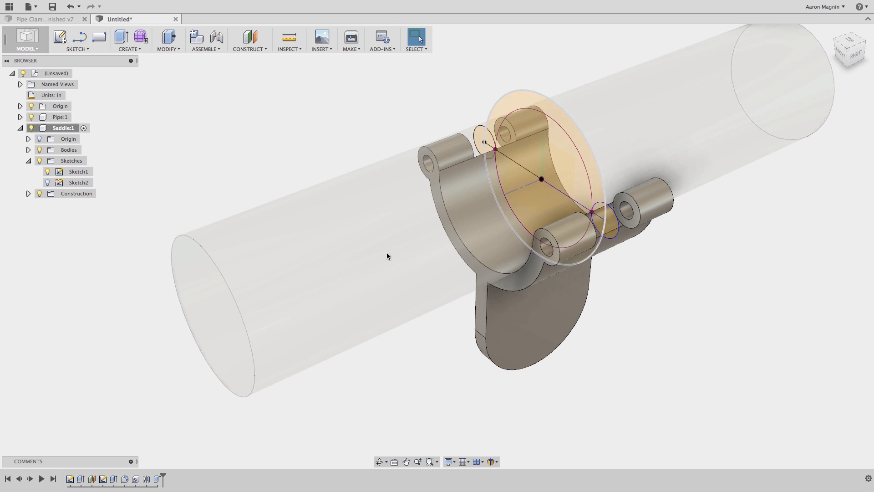
{"action": "left_click", "coordinate": [47, 172]}
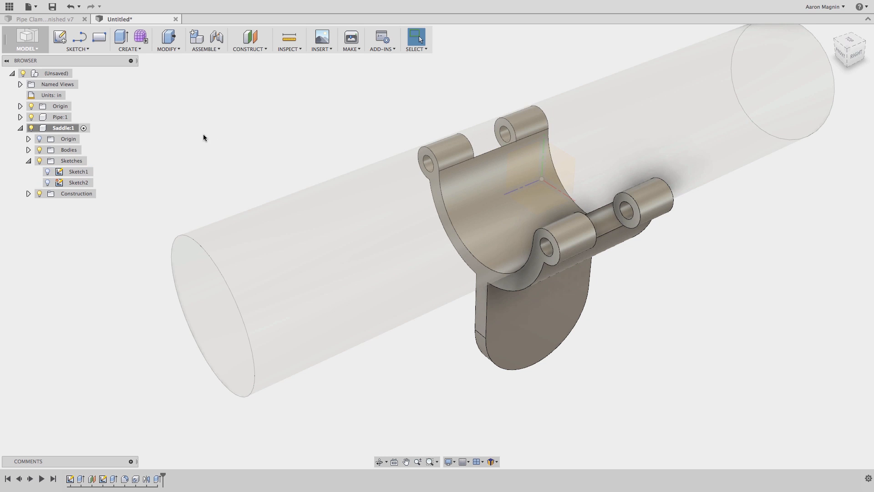
Start a constant-radius Fillet of 0.25 in on the saddle edge in the gap between one pair of hinge barrels.
{"action": "mouse_move", "coordinate": [203, 134]}
{"action": "middle_mouse_down", "text": "shift"}
{"action": "mouse_move", "coordinate": [289, 121]}
{"action": "mouse_move", "coordinate": [255, 132]}
{"action": "middle_mouse_up", "text": "shift"}
{"action": "key", "text": "s"}
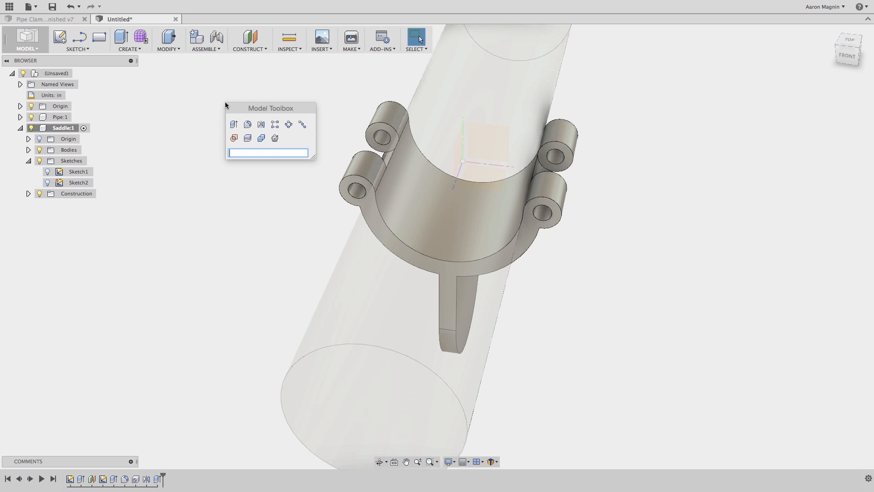
{"action": "left_click", "coordinate": [247, 124]}
{"action": "left_click", "coordinate": [393, 157]}
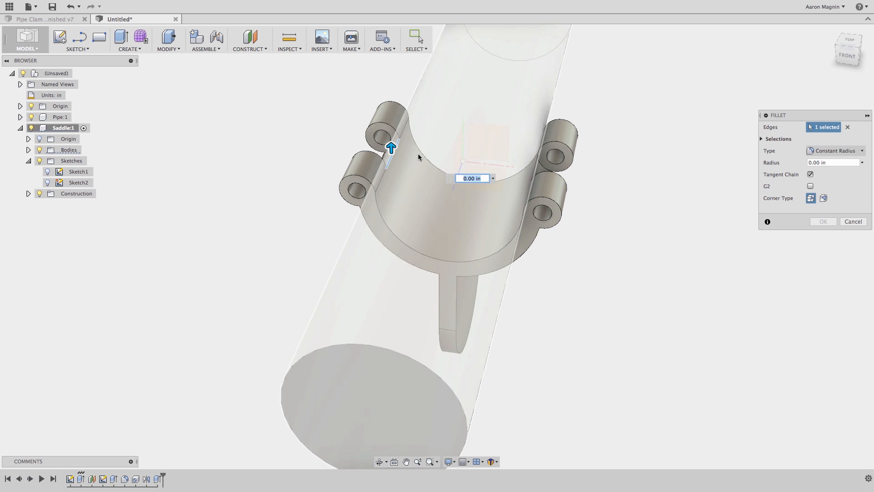
{"action": "left_click", "coordinate": [828, 162]}
{"action": "type", "text": ".25"}
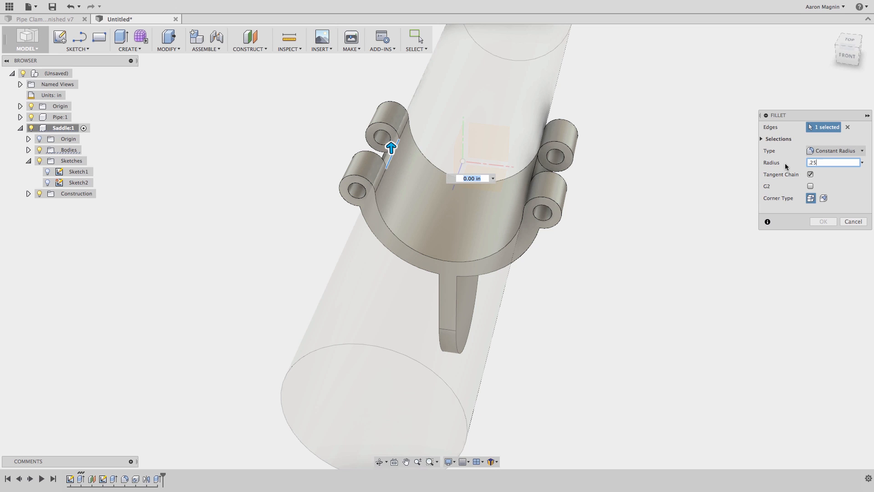
Add the saddle edge in the gap between the opposite pair of hinge barrels to the 0.25 in fillet.
{"action": "middle_click_drag", "start_coordinate": [288, 132], "coordinate": [473, 138], "text": "shift"}
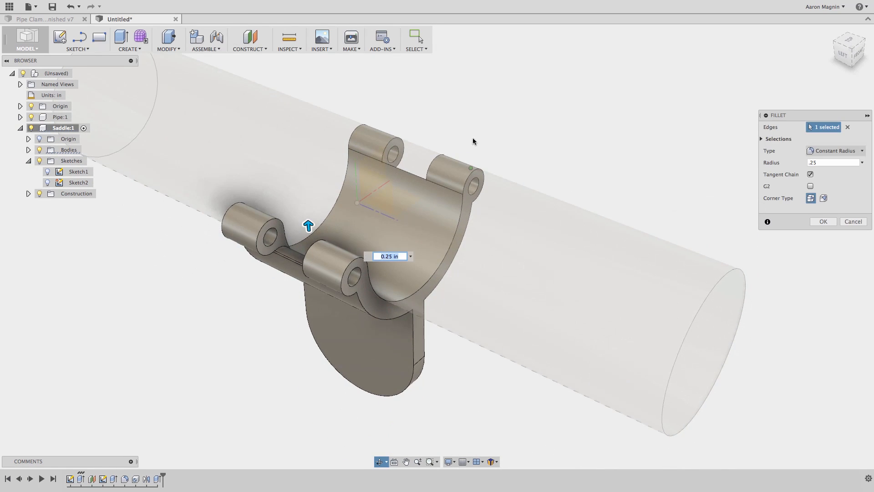
{"action": "scroll", "coordinate": [415, 163], "scroll_direction": "up", "scroll_amount": 3}
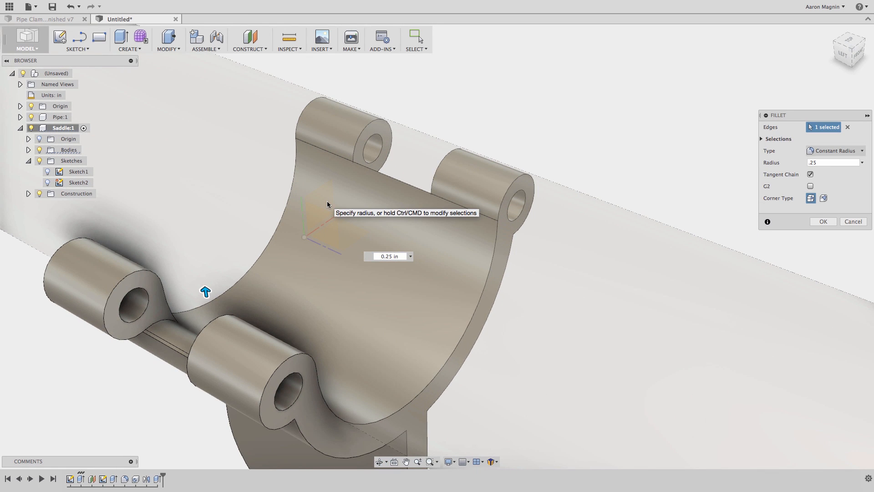
{"action": "left_click", "coordinate": [376, 175]}
{"action": "scroll", "coordinate": [342, 242], "scroll_direction": "down", "scroll_amount": 3}
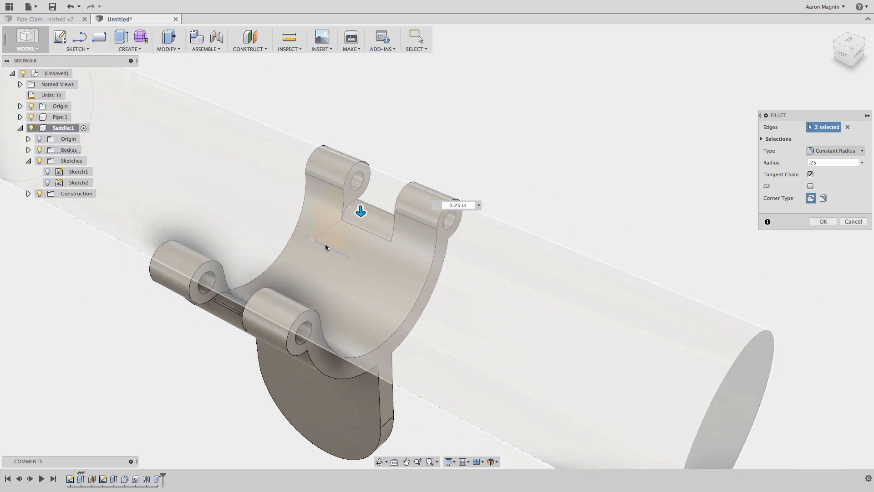
{"action": "middle_click_drag", "start_coordinate": [325, 239], "coordinate": [396, 224], "text": "shift"}
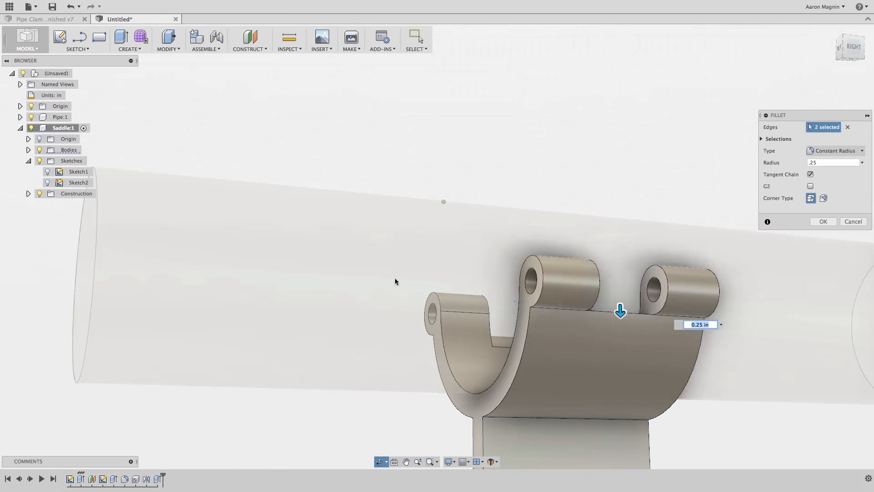
Add the three outer saddle edges beneath and between the first side's hinge barrels to the fillet selection.
{"action": "left_click", "coordinate": [572, 311]}
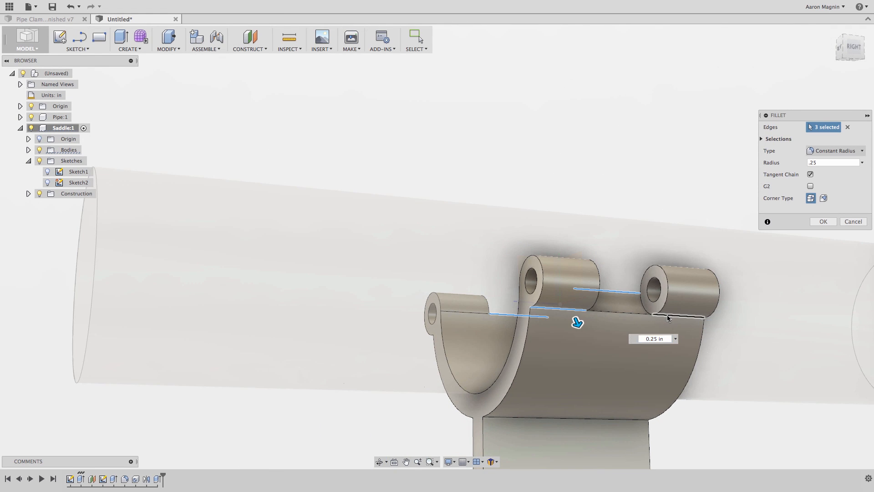
{"action": "left_click", "coordinate": [668, 317]}
{"action": "middle_click_drag", "start_coordinate": [668, 317], "coordinate": [401, 259], "text": "shift"}
{"action": "left_click", "coordinate": [601, 315]}
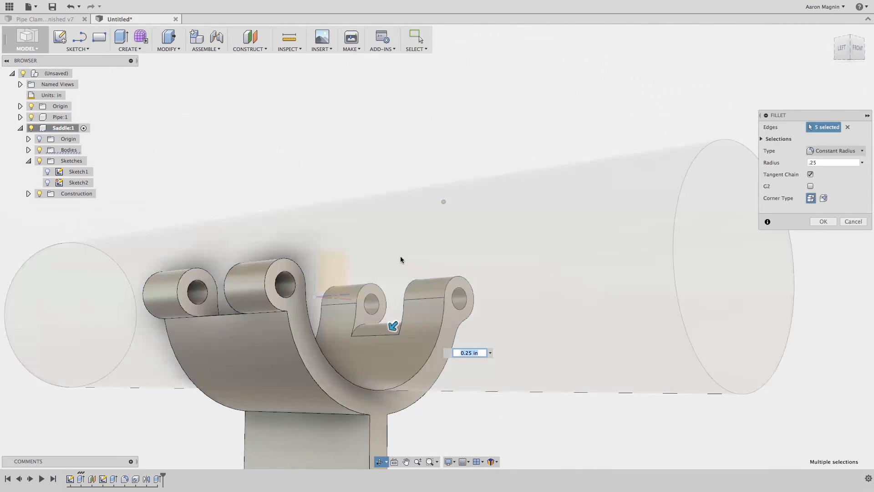
Add the three outer saddle edges along the other side's hinge barrels and finish the 0.25 in fillet.
{"action": "left_click", "coordinate": [264, 313]}
{"action": "left_click", "coordinate": [223, 316]}
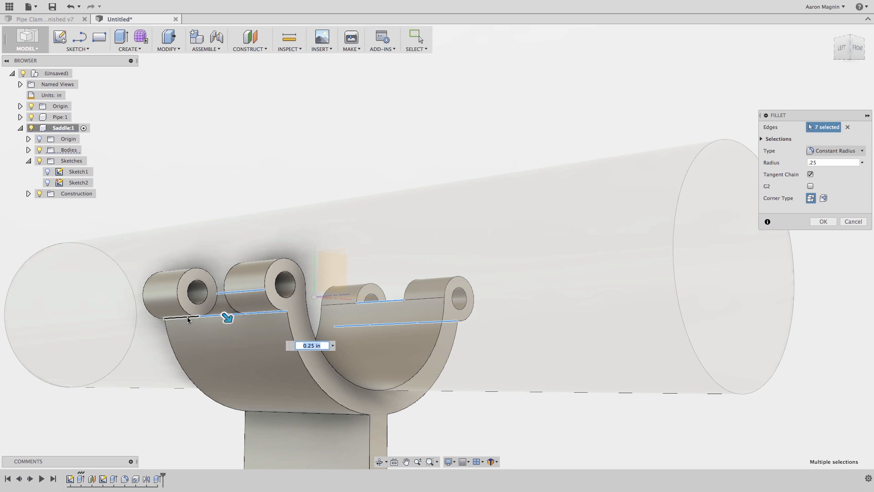
{"action": "left_click", "coordinate": [188, 320]}
{"action": "middle_click_drag", "start_coordinate": [267, 248], "coordinate": [230, 252], "text": "shift"}
{"action": "right_click_drag", "start_coordinate": [546, 165], "coordinate": [647, 158]}
{"action": "scroll", "coordinate": [632, 182], "scroll_direction": "down", "scroll_amount": 3}
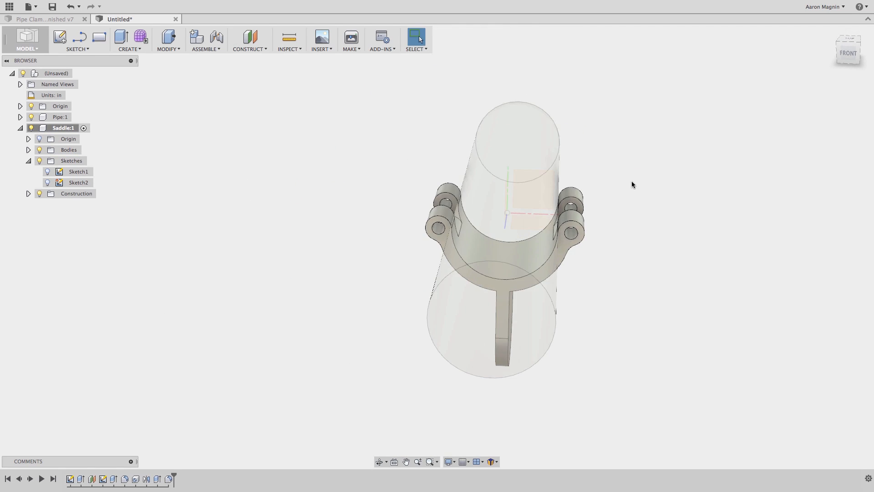
{"action": "middle_click_drag", "start_coordinate": [632, 182], "coordinate": [604, 175], "text": "shift"}
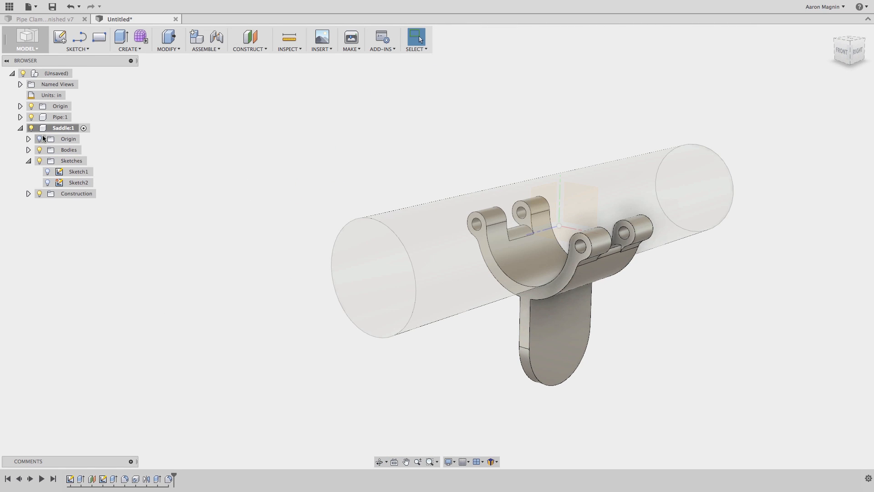
Create an empty, activated component named pin with the top-level assembly as its parent instead of Saddle.
{"action": "left_click", "coordinate": [20, 128]}
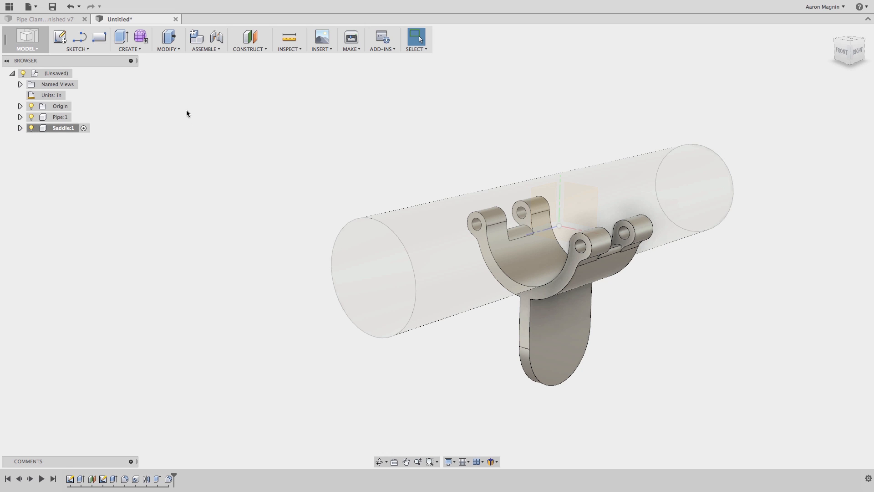
{"action": "left_click", "coordinate": [199, 41]}
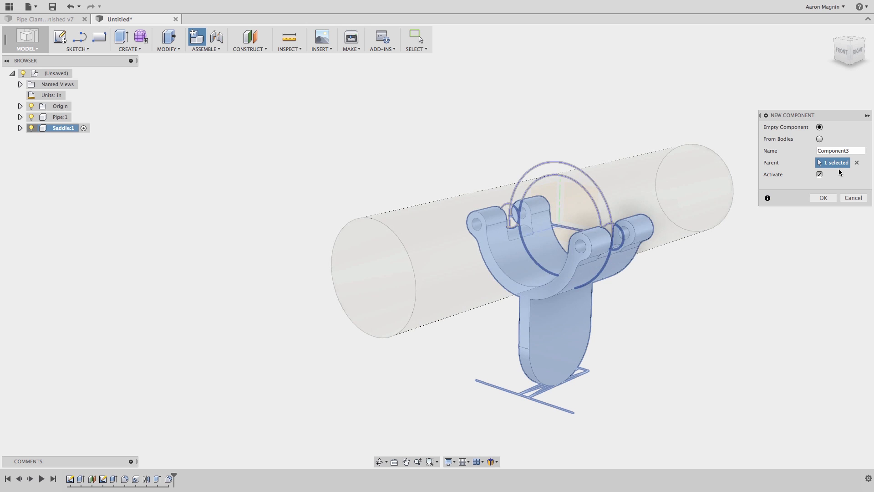
{"action": "left_click", "coordinate": [857, 163]}
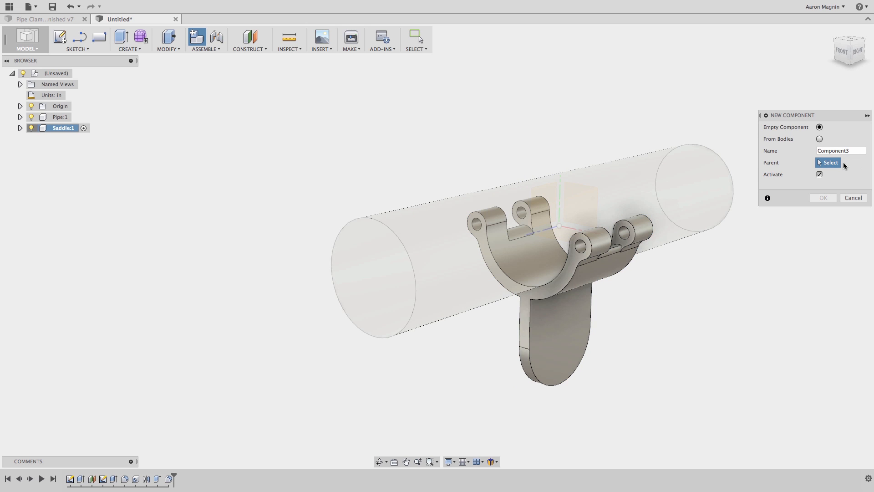
{"action": "left_click", "coordinate": [43, 74]}
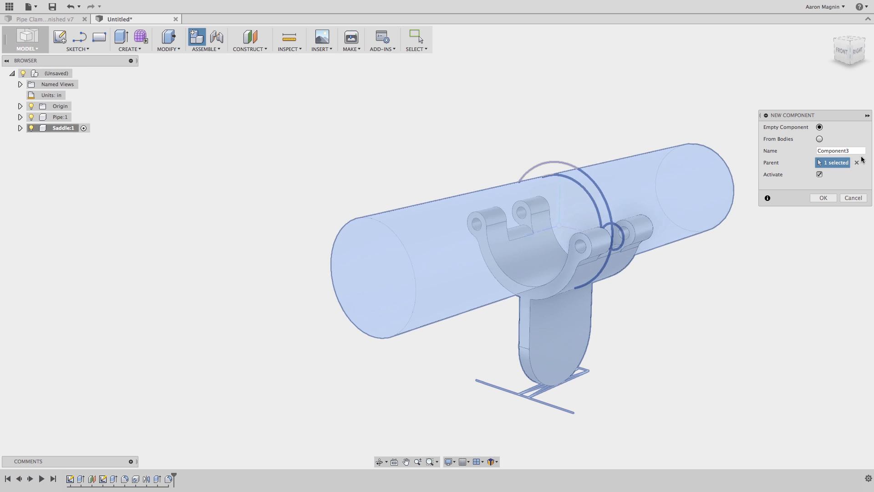
{"action": "type", "text": "pin"}
{"action": "key", "text": "Return"}
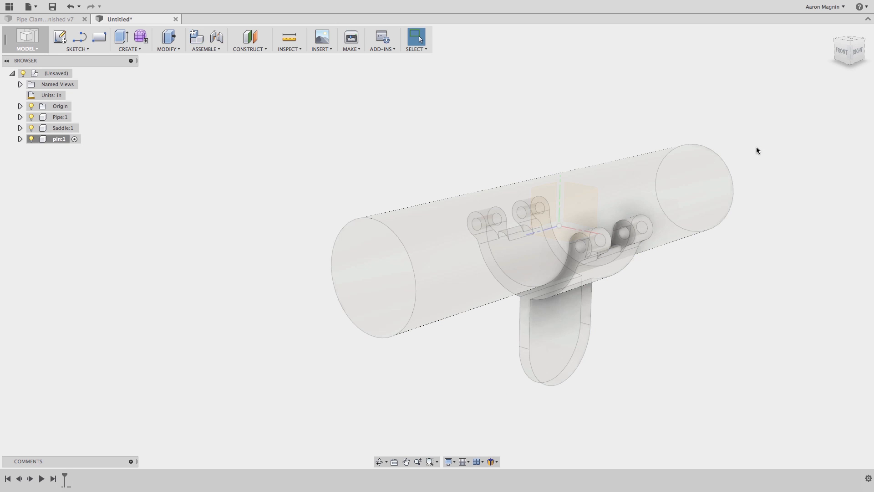
Start a Cylinder on the end face of one hinge barrel, centred on its hole, with a 0.25 in diameter matching the hole.
{"action": "middle_click_drag", "start_coordinate": [420, 133], "coordinate": [467, 131], "text": "shift"}
{"action": "scroll", "coordinate": [427, 250], "scroll_direction": "up", "scroll_amount": 4}
{"action": "scroll", "coordinate": [439, 248], "scroll_direction": "up", "scroll_amount": 2}
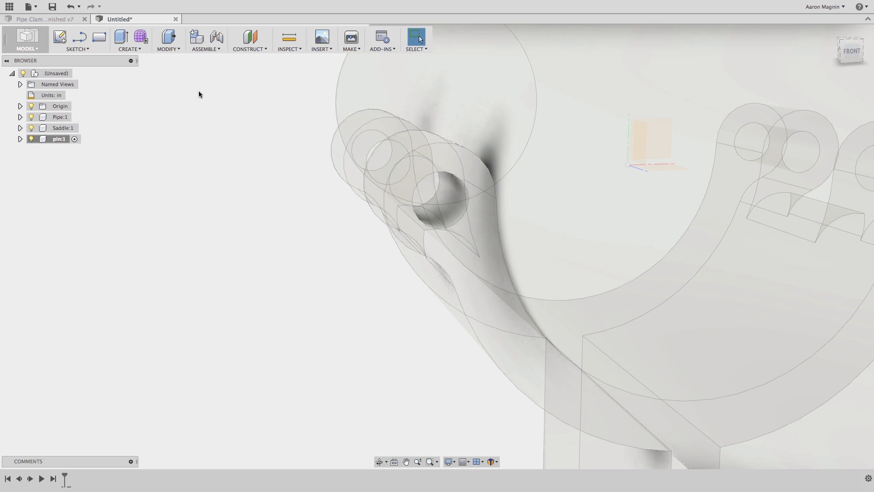
{"action": "left_click", "coordinate": [138, 48]}
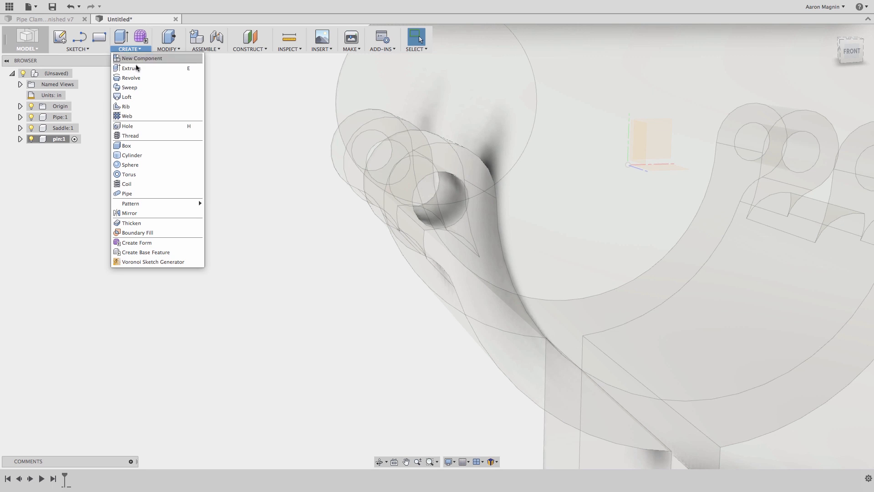
{"action": "left_click", "coordinate": [130, 155]}
{"action": "left_click", "coordinate": [459, 235]}
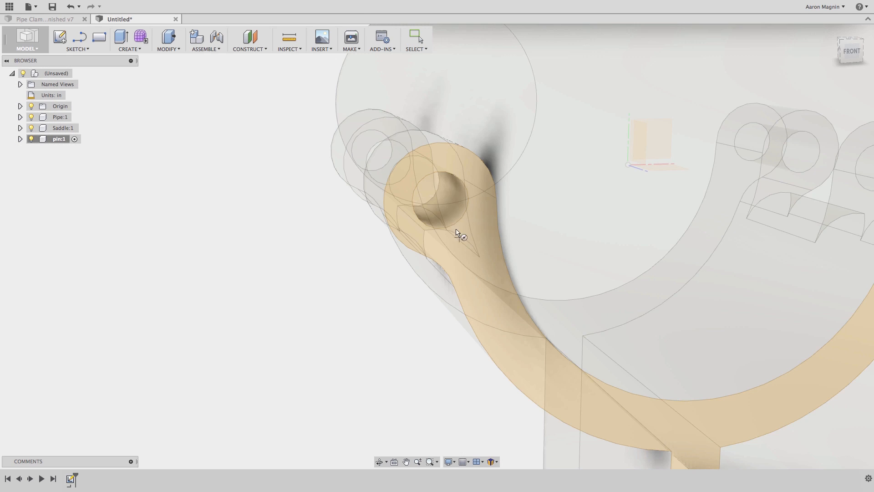
{"action": "left_click", "coordinate": [440, 200]}
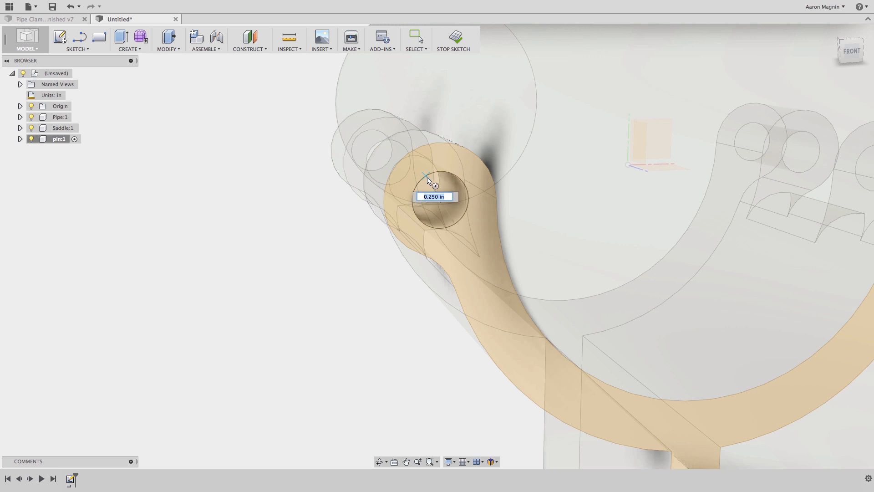
{"action": "left_click", "coordinate": [429, 175]}
Run the cylinder back through both aligned barrels with a height of -2 in and create it as a new body.
{"action": "middle_click_drag", "start_coordinate": [384, 208], "coordinate": [525, 296], "text": "shift"}
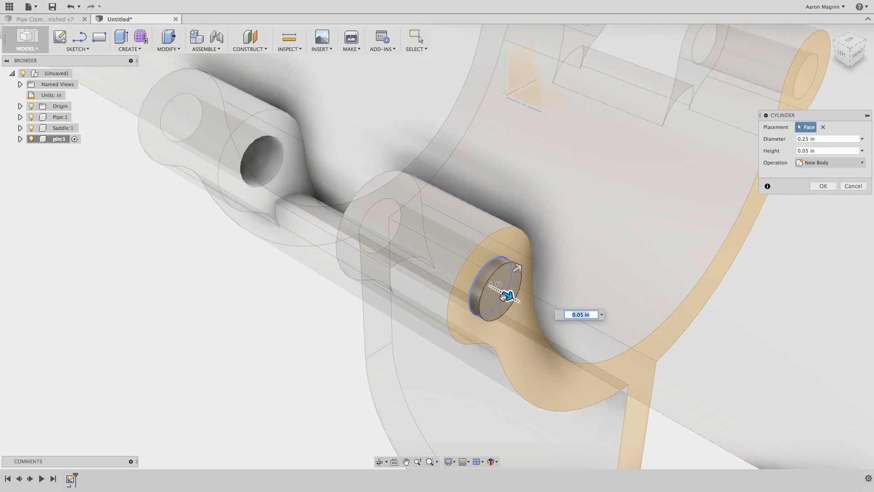
{"action": "left_click_drag", "start_coordinate": [504, 295], "coordinate": [186, 117]}
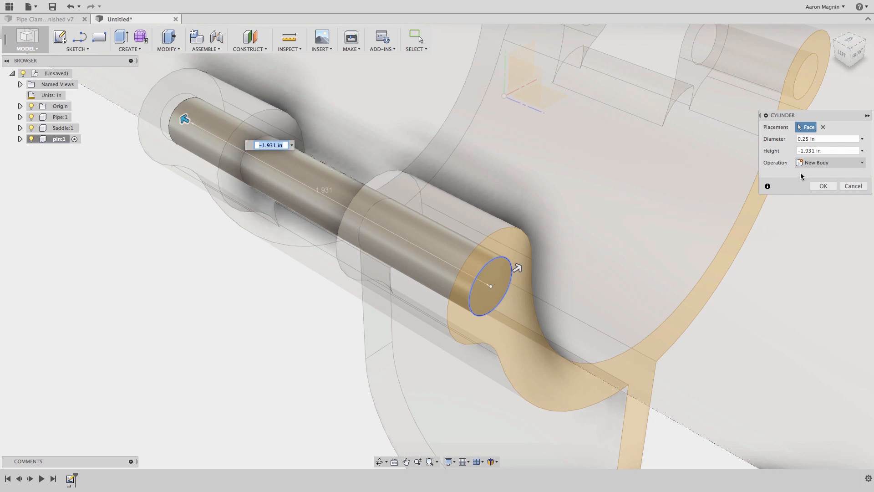
{"action": "triple_click", "coordinate": [826, 151]}
{"action": "type", "text": "-2"}
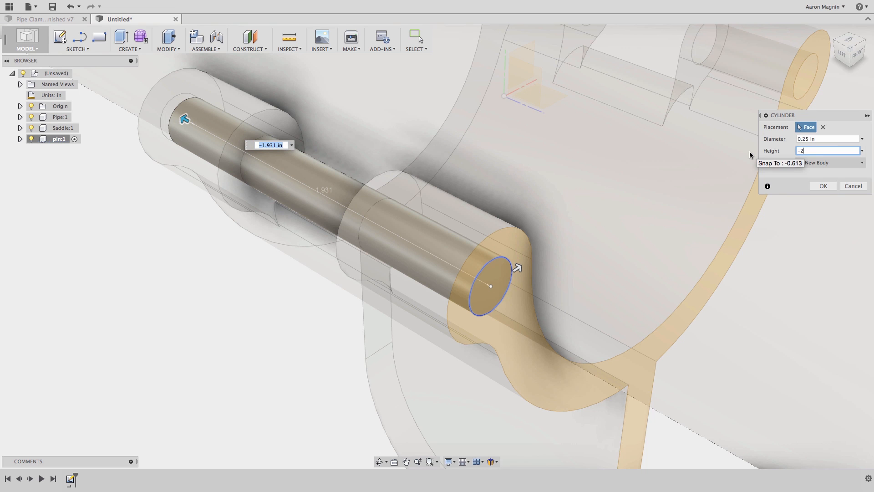
{"action": "left_click", "coordinate": [832, 186]}
{"action": "scroll", "coordinate": [794, 247], "scroll_direction": "down", "scroll_amount": 3}
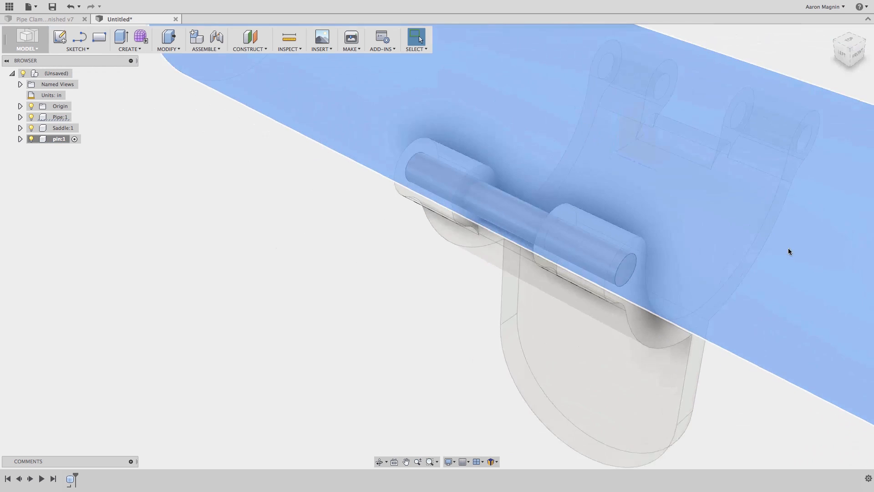
{"action": "middle_click_drag", "start_coordinate": [788, 247], "coordinate": [640, 230], "text": "shift"}
{"action": "key", "text": "Escape"}
{"action": "middle_click_drag", "start_coordinate": [441, 370], "coordinate": [257, 232], "text": "shift"}
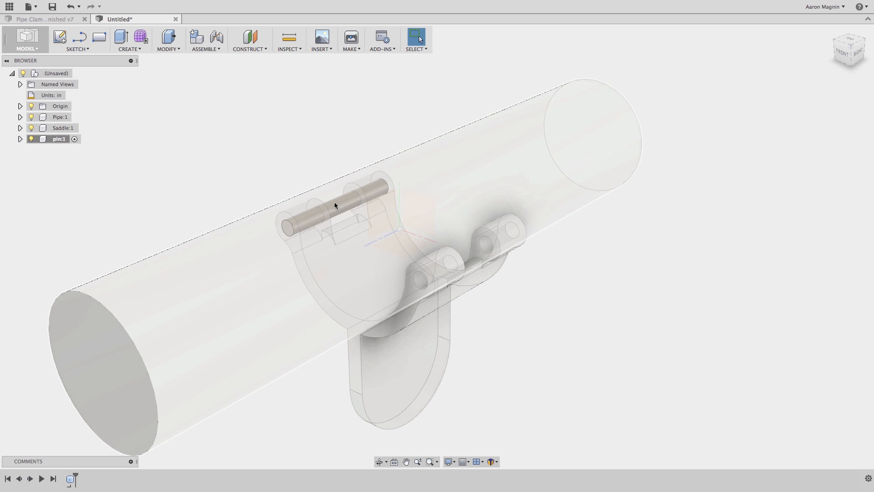
Activate the top-level assembly and paste a copy of the pin component, moved about 3.481 in along X past the saddle's other barrels.
{"action": "left_click", "coordinate": [57, 140]}
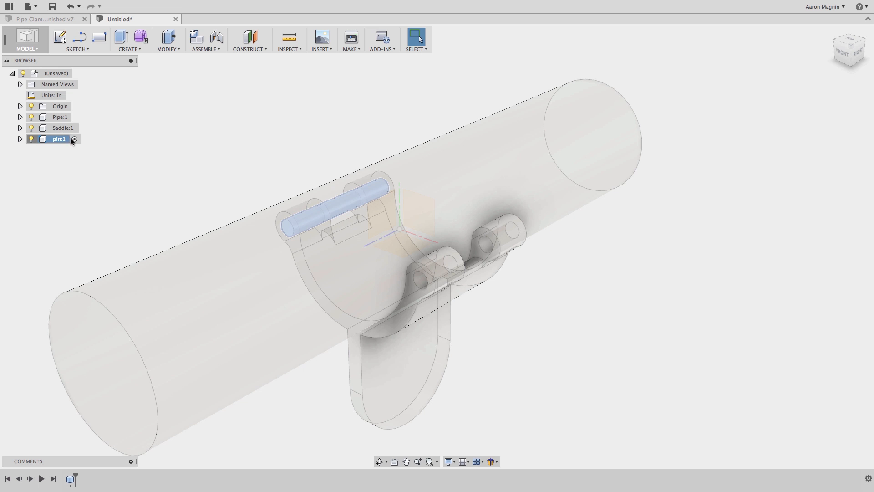
{"action": "left_click", "coordinate": [75, 139]}
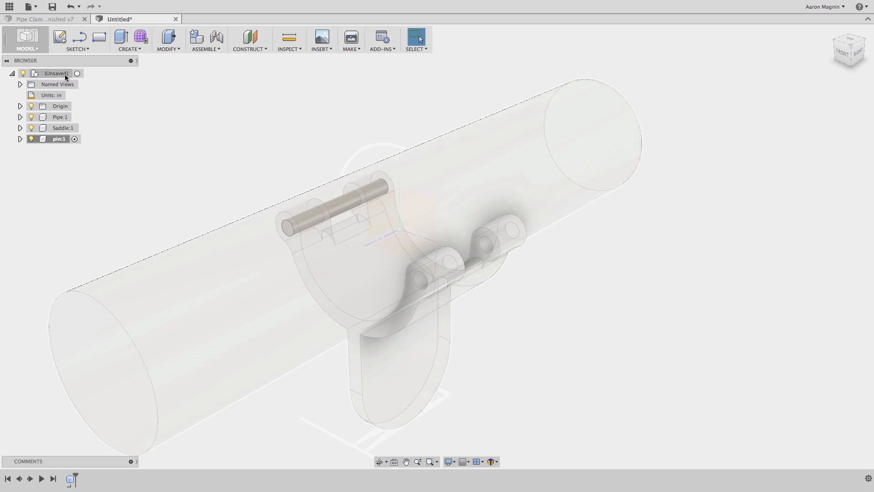
{"action": "left_click", "coordinate": [77, 74]}
{"action": "left_click", "coordinate": [56, 140]}
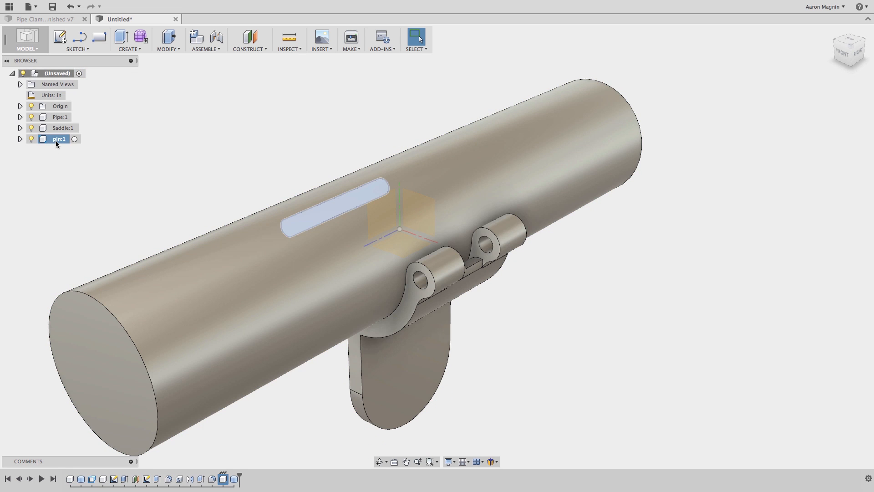
{"action": "key", "text": "super+v"}
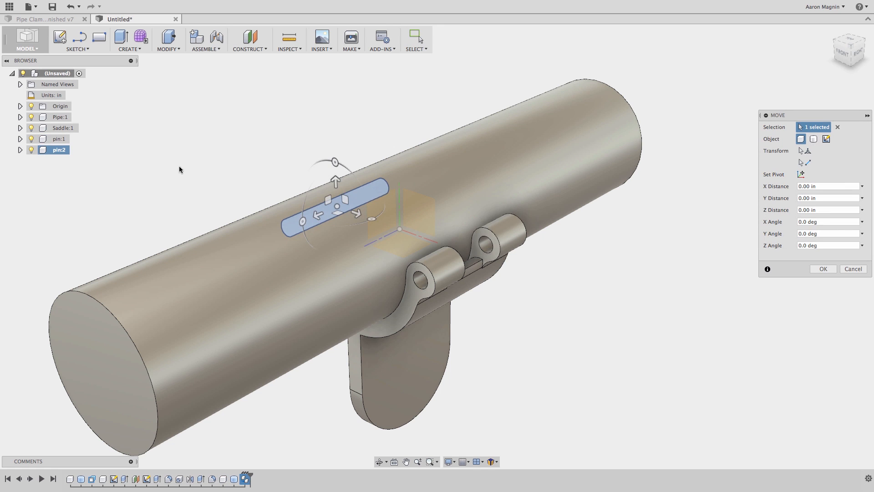
{"action": "left_click_drag", "start_coordinate": [359, 212], "coordinate": [560, 274]}
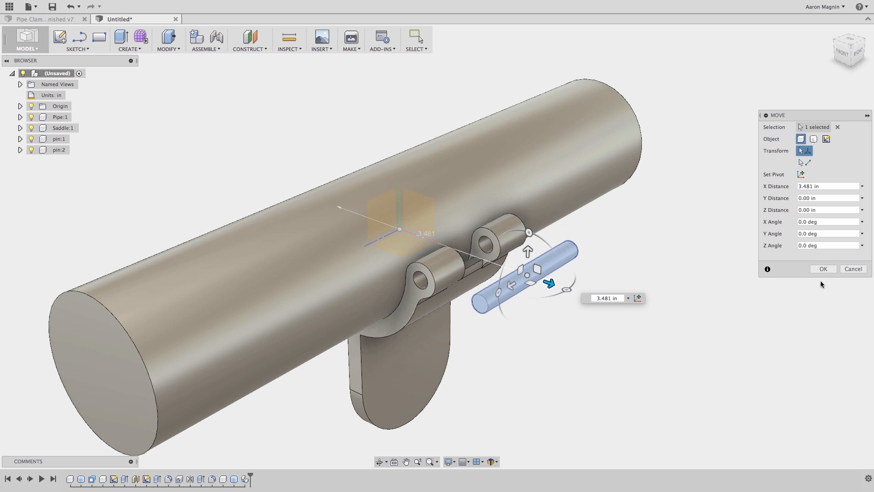
{"action": "left_click", "coordinate": [823, 269]}
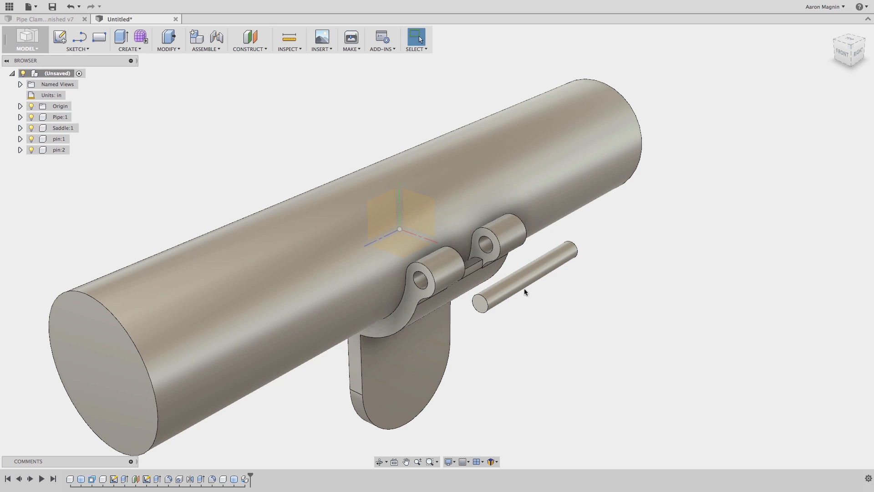
Hide the pipe and join the copied pin's end-face centre to the front barrel hole of the saddle's empty hinge with a rigid joint.
{"action": "left_click", "coordinate": [31, 117]}
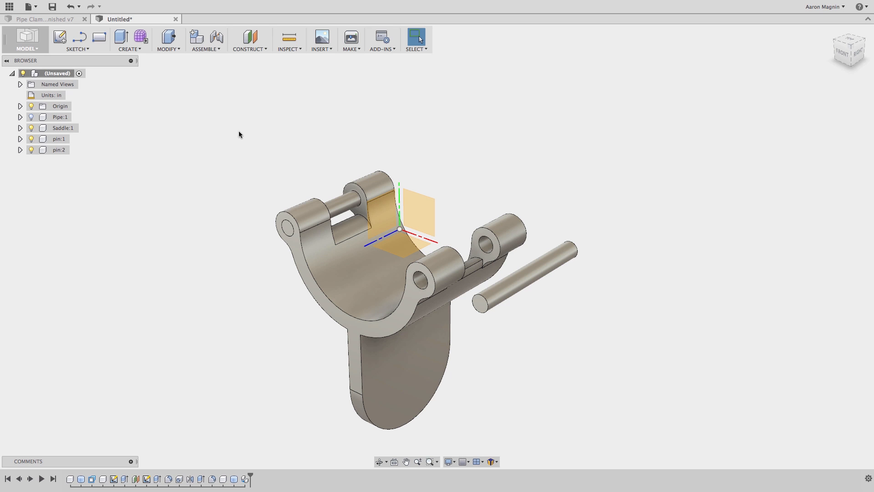
{"action": "left_click", "coordinate": [211, 51]}
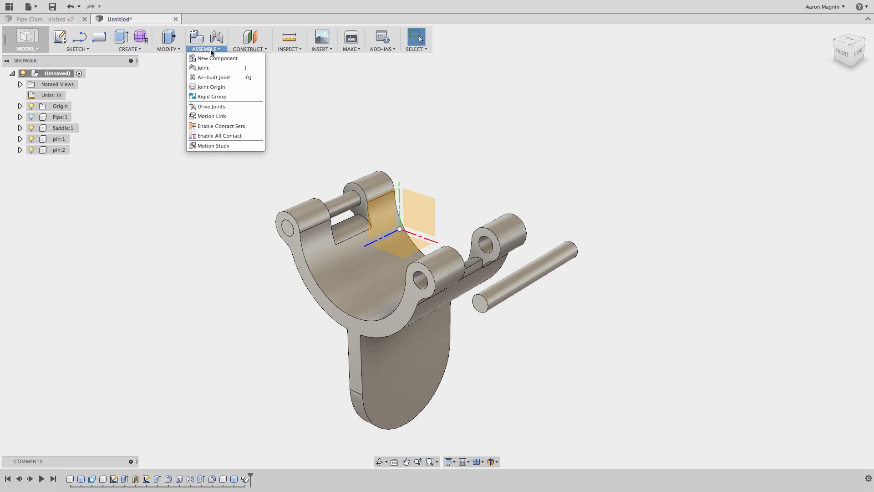
{"action": "left_click", "coordinate": [213, 67]}
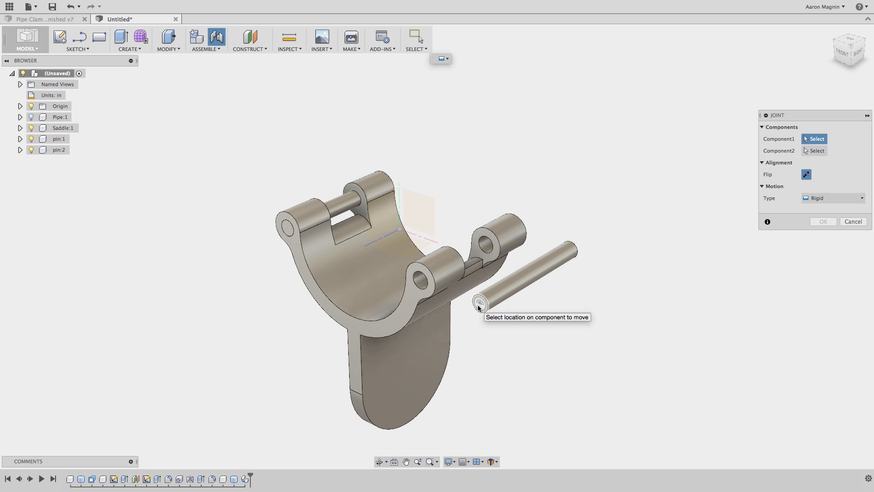
{"action": "scroll", "coordinate": [478, 304], "scroll_direction": "up", "scroll_amount": 3}
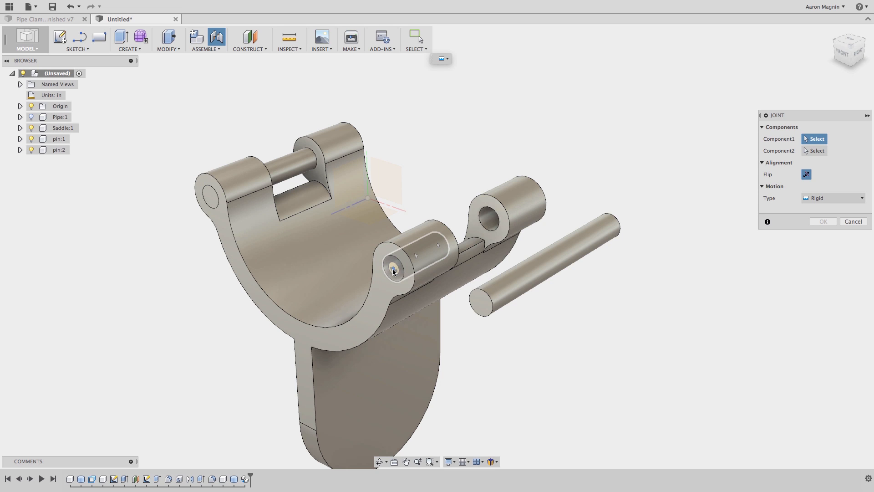
{"action": "left_click", "coordinate": [481, 303]}
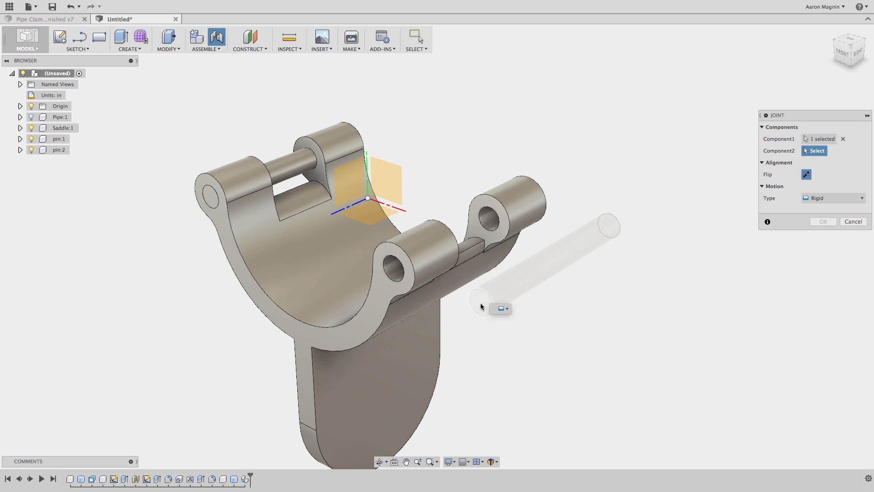
{"action": "left_click", "coordinate": [404, 279]}
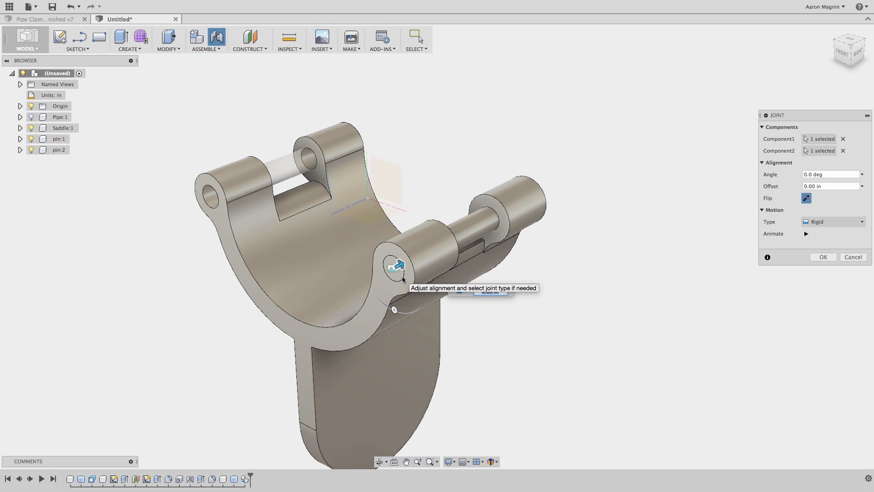
{"action": "left_click", "coordinate": [807, 234]}
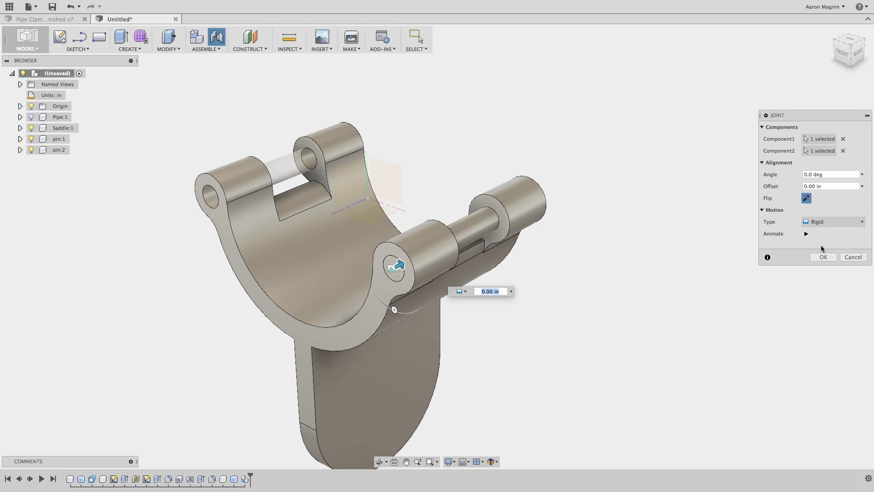
{"action": "left_click", "coordinate": [823, 258]}
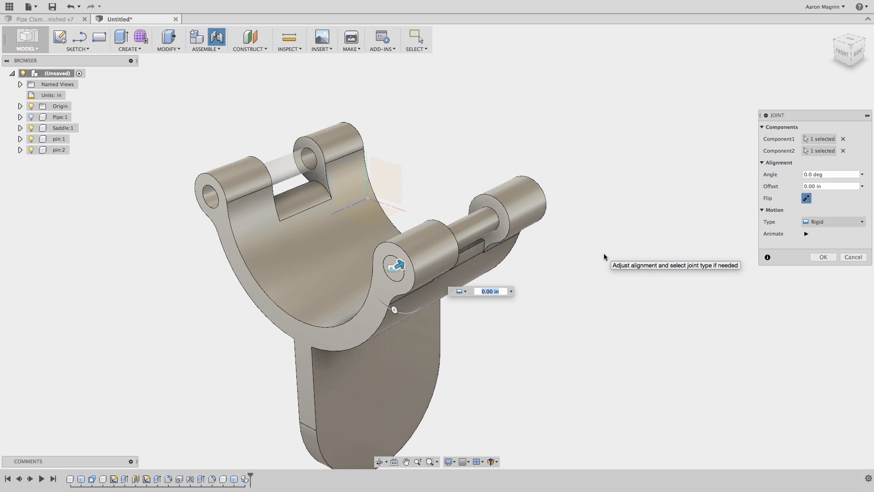
{"action": "left_click", "coordinate": [813, 258]}
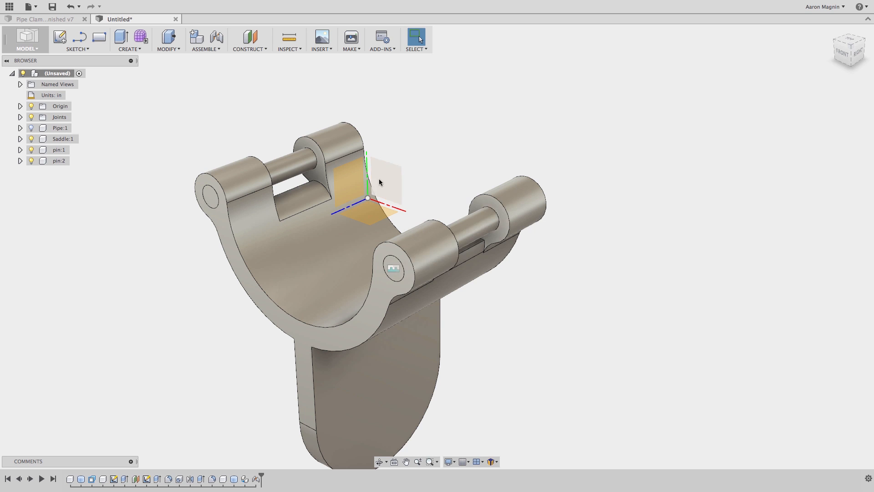
Test the original pin's freedom by pulling it out of its saddle barrels, reverting its position after each move.
{"action": "left_click_drag", "start_coordinate": [289, 161], "coordinate": [198, 113]}
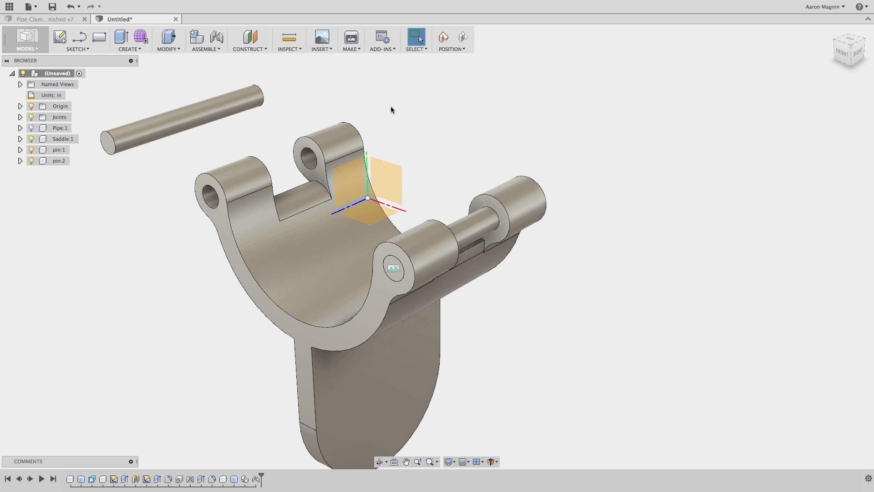
{"action": "left_click", "coordinate": [466, 40]}
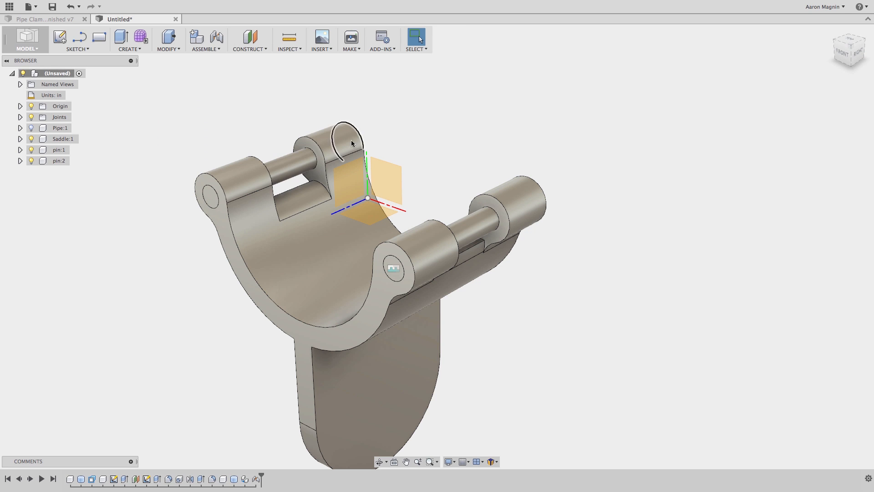
{"action": "left_click_drag", "start_coordinate": [351, 141], "coordinate": [217, 91]}
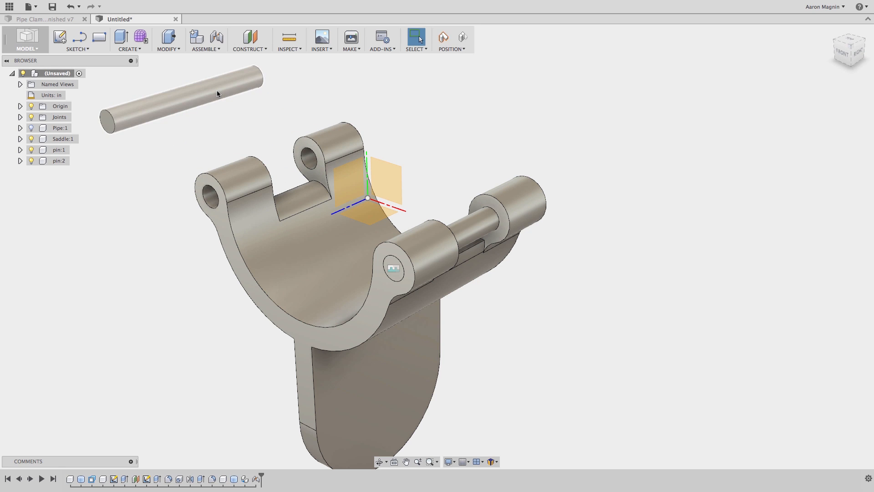
{"action": "key", "text": "super+z"}
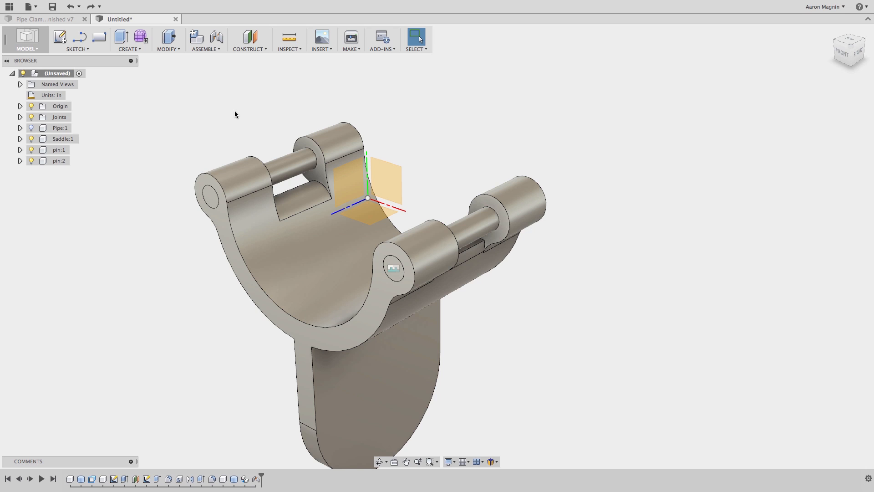
Fix the original pin to the saddle in its current position with a rigid as-built joint.
{"action": "left_click", "coordinate": [216, 51]}
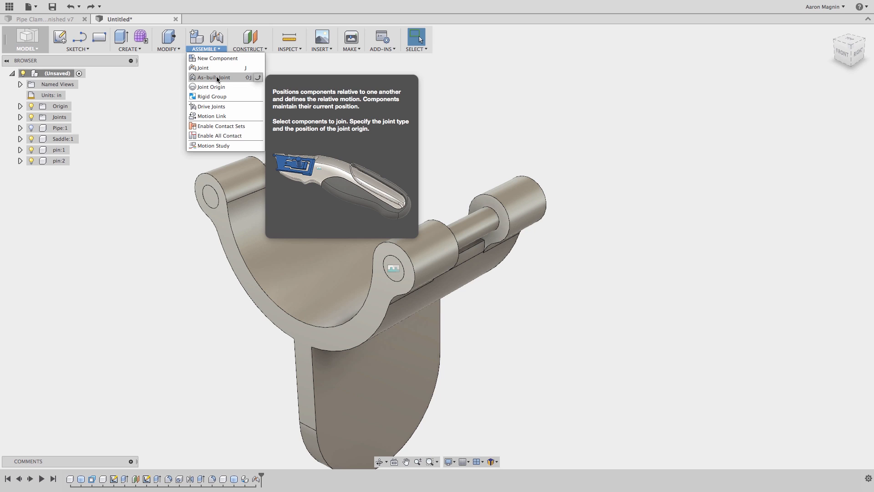
{"action": "left_click", "coordinate": [214, 77]}
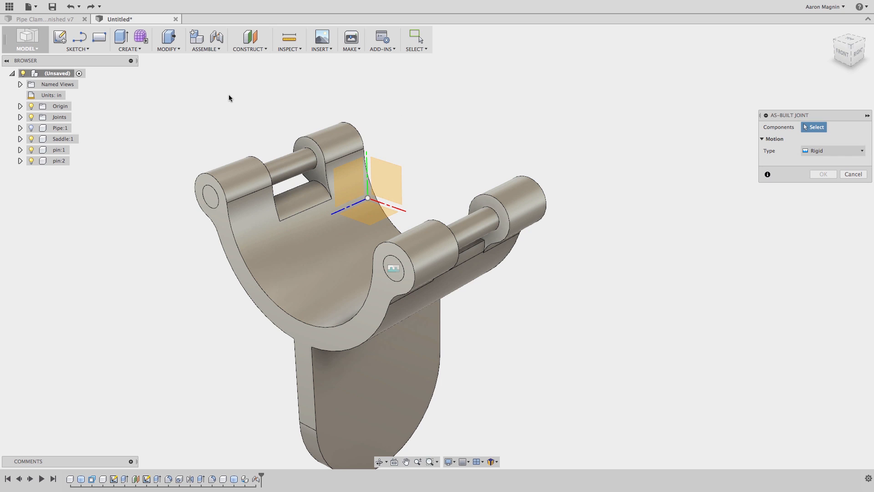
{"action": "left_click", "coordinate": [285, 162]}
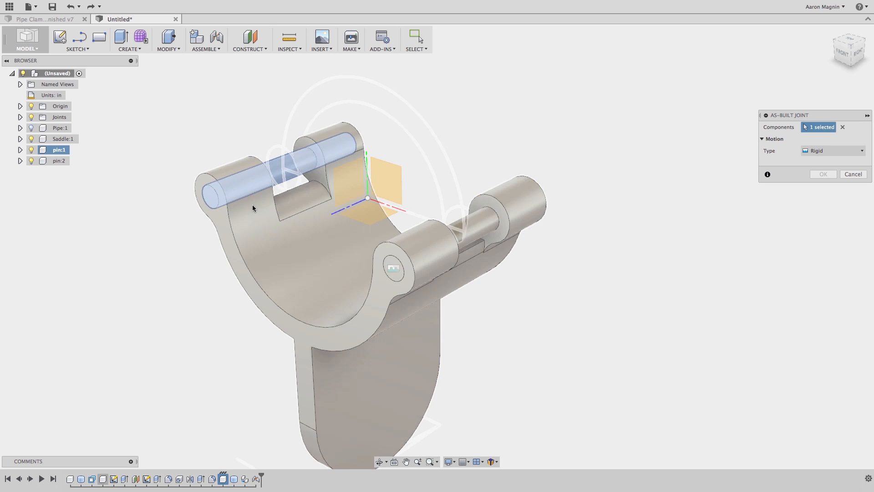
{"action": "left_click", "coordinate": [253, 209]}
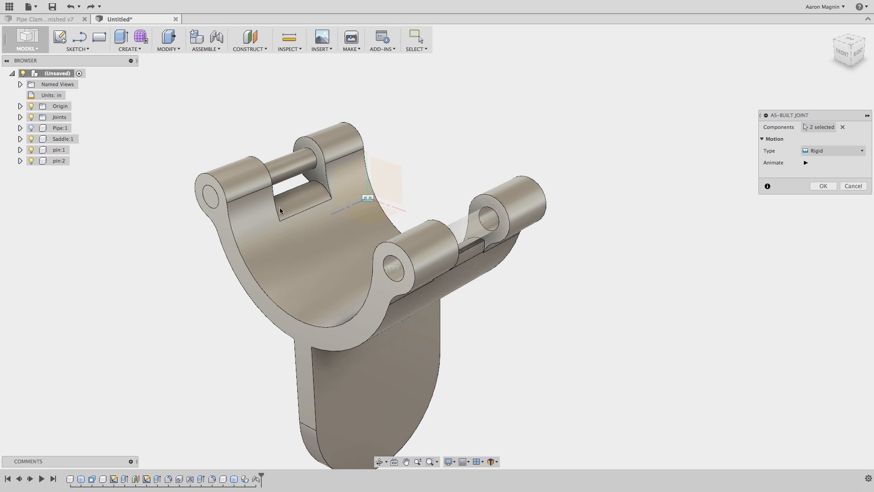
{"action": "left_click", "coordinate": [826, 186]}
{"action": "key", "text": "F6"}
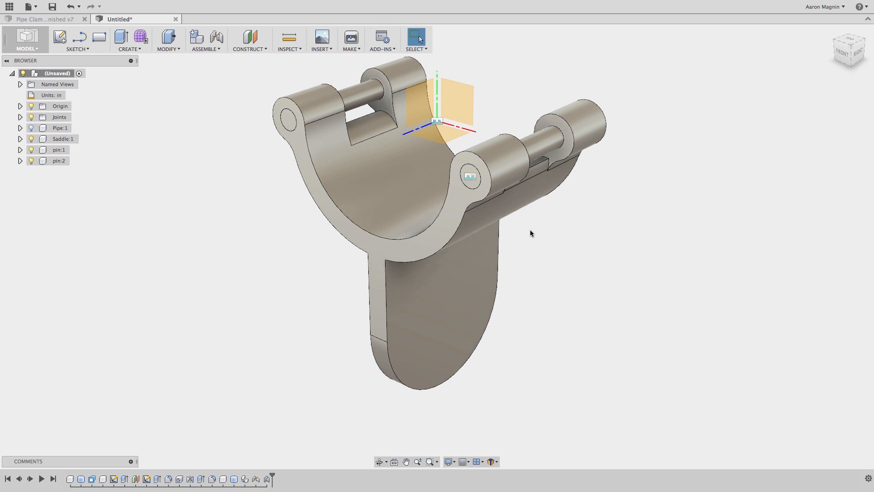
Show the stored designs in Fusion 101 > Pieces and try to insert Top Clamp into the current design.
{"action": "mouse_move", "coordinate": [11, 5]}
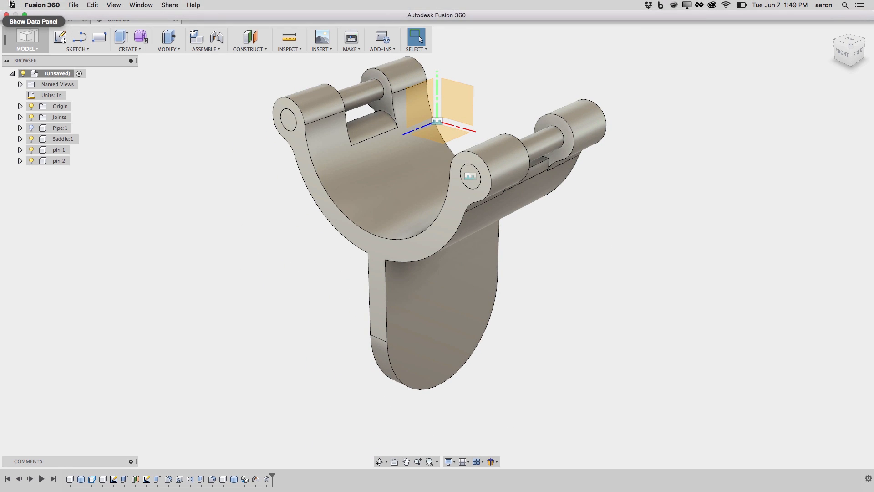
{"action": "left_click", "coordinate": [9, 7]}
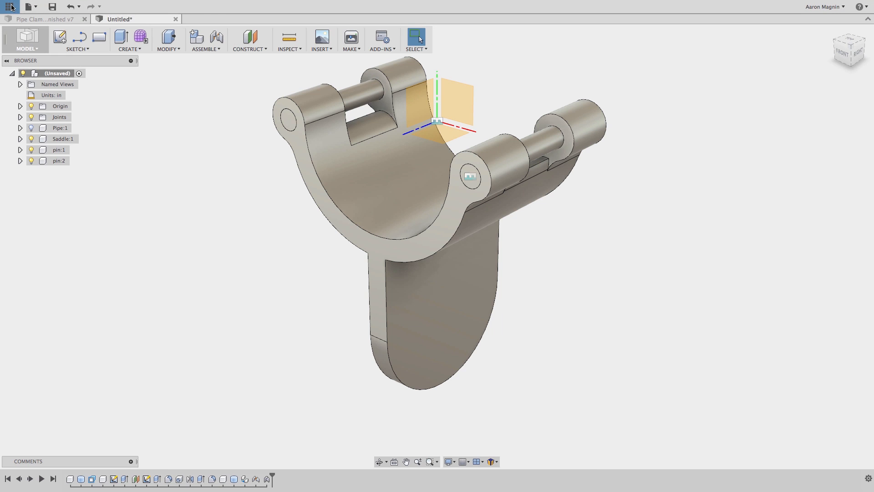
{"action": "left_click", "coordinate": [56, 85]}
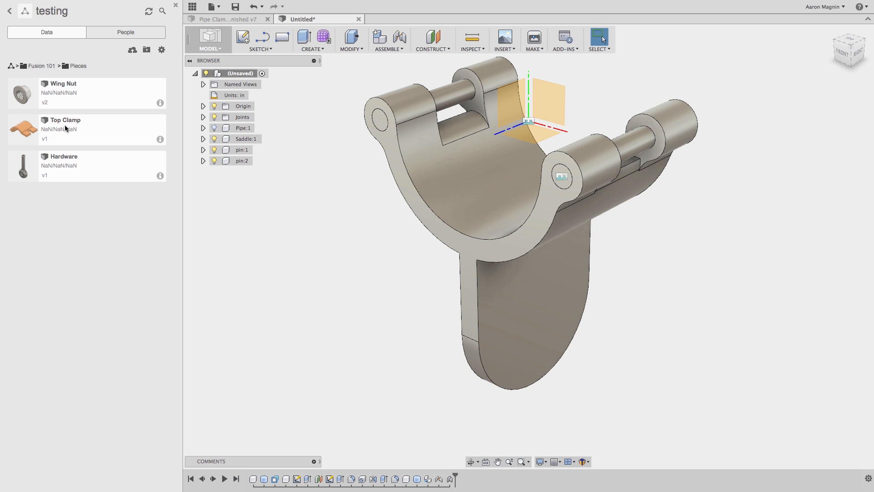
{"action": "right_click", "coordinate": [68, 129]}
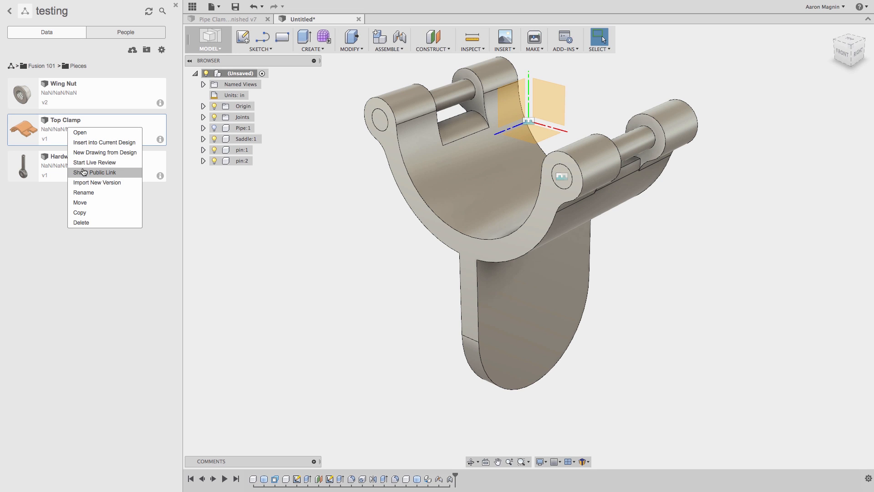
{"action": "left_click", "coordinate": [87, 143]}
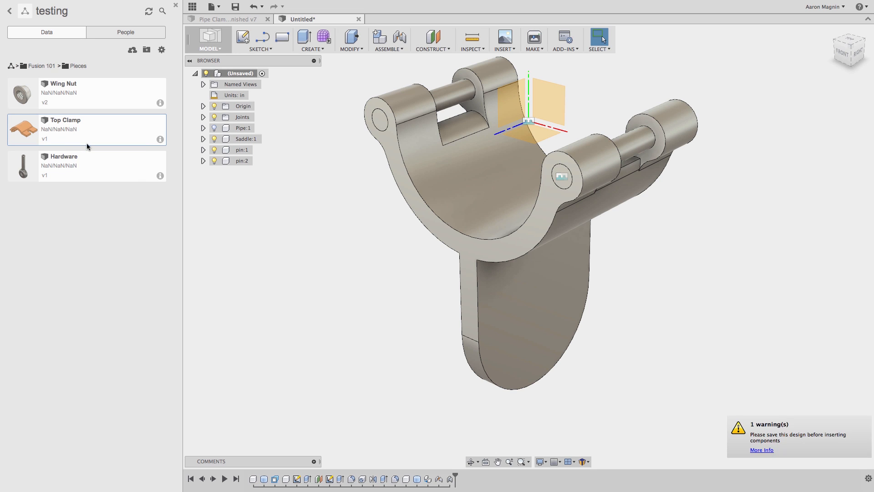
Save the design as Pipe Clamp in testing > Fusion 101 > Pieces.
{"action": "left_click", "coordinate": [235, 6]}
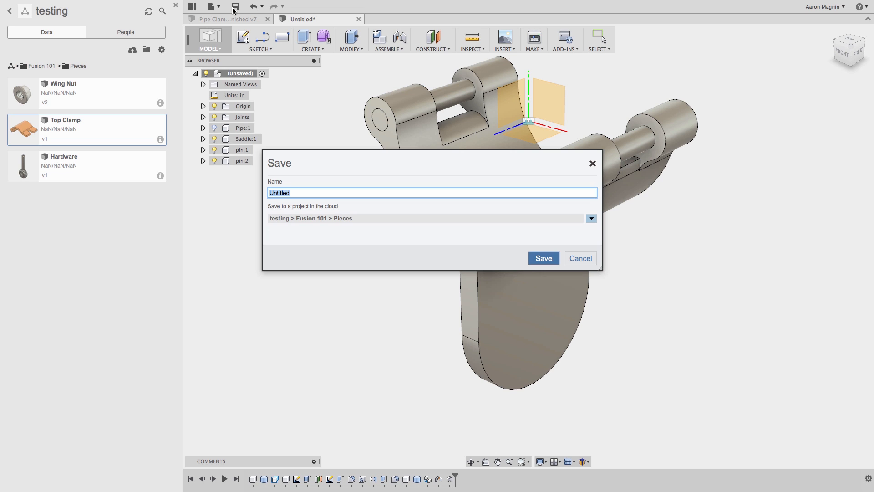
{"action": "type", "text": "Pipe Clamp"}
{"action": "key", "text": "Return"}
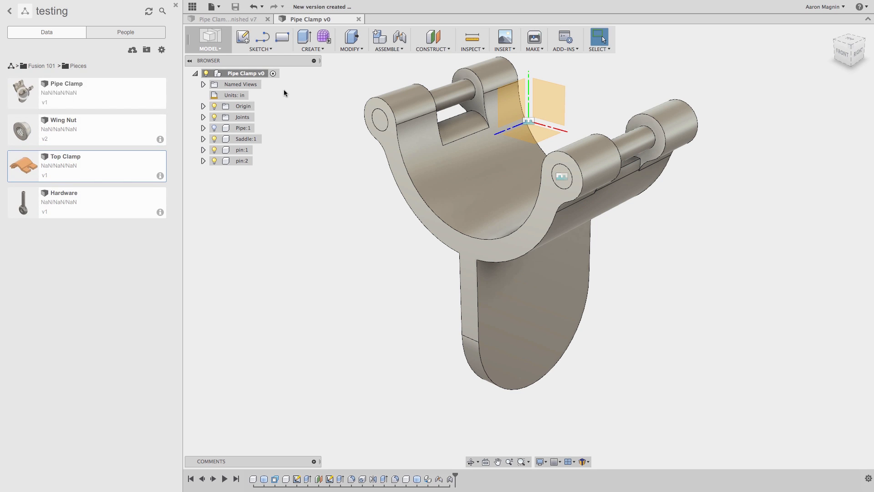
Insert Top Clamp into the current design and move it up clear of the saddle.
{"action": "right_click", "coordinate": [112, 167]}
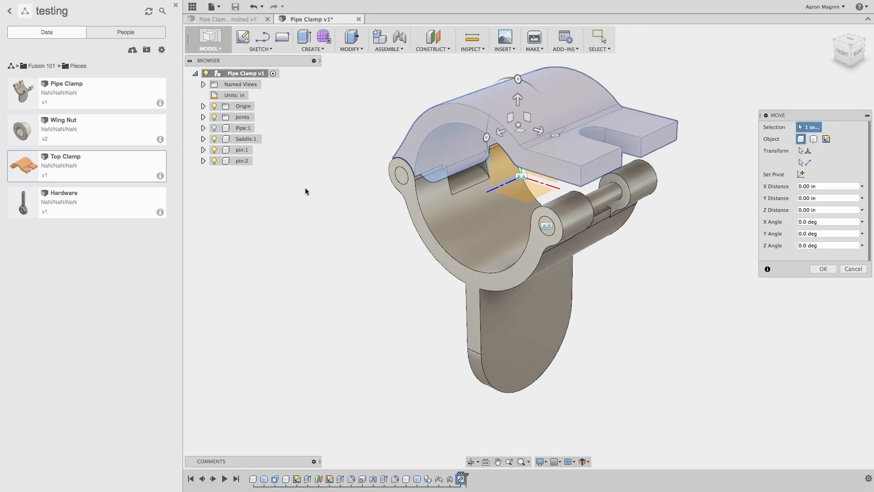
{"action": "middle_click_drag", "start_coordinate": [378, 123], "coordinate": [428, 137], "text": "shift"}
{"action": "left_click", "coordinate": [504, 108]}
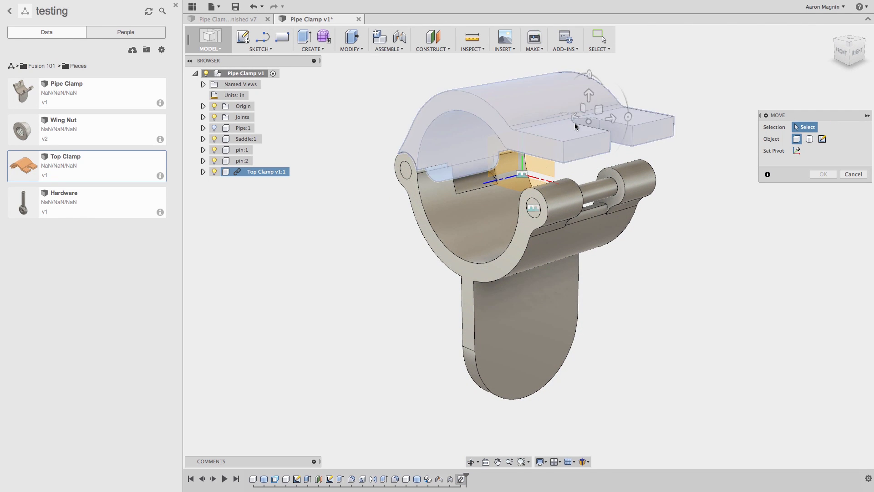
{"action": "key", "text": "Escape"}
{"action": "left_click_drag", "start_coordinate": [465, 125], "coordinate": [481, 74]}
Start a joint that places the middle of Top Clamp's hinge bore on the middle of the saddle's exposed pin.
{"action": "middle_click_drag", "start_coordinate": [398, 127], "coordinate": [451, 196], "text": "shift"}
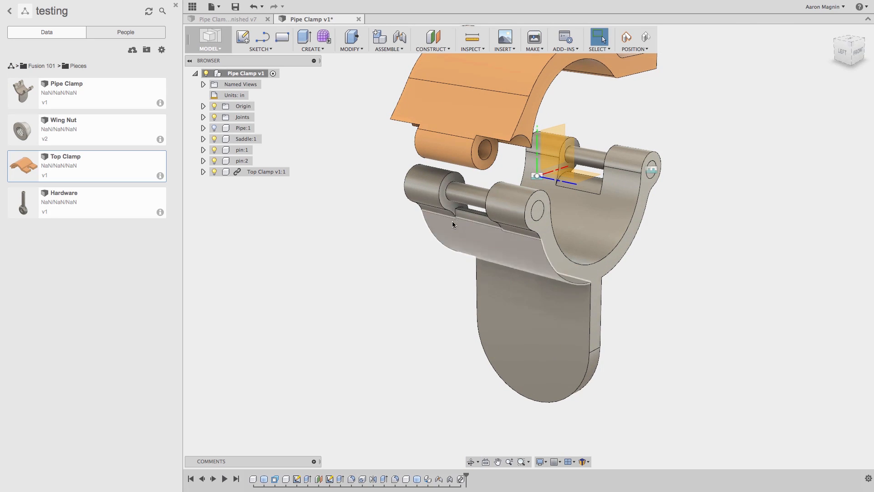
{"action": "scroll", "coordinate": [486, 160], "scroll_direction": "up", "scroll_amount": 2}
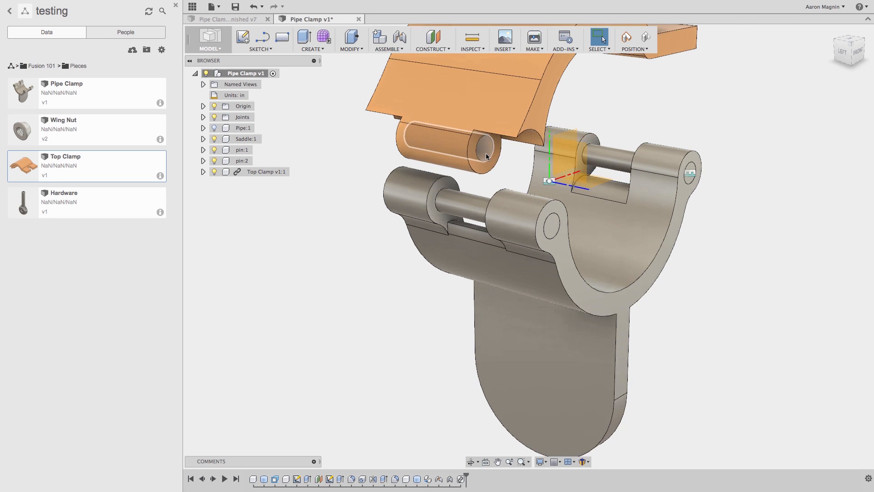
{"action": "middle_click_drag", "start_coordinate": [471, 153], "coordinate": [410, 154], "text": "shift"}
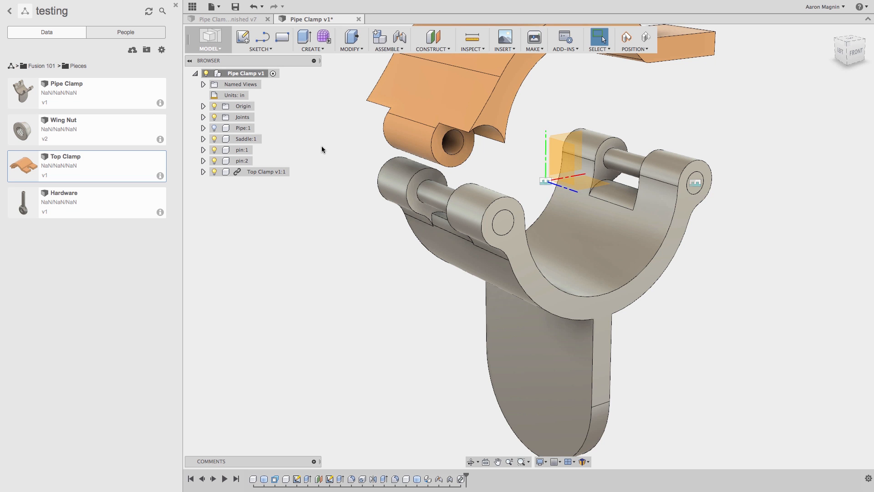
{"action": "scroll", "coordinate": [322, 150], "scroll_direction": "up", "scroll_amount": 2}
{"action": "middle_click_drag", "start_coordinate": [322, 150], "coordinate": [418, 144], "text": "shift"}
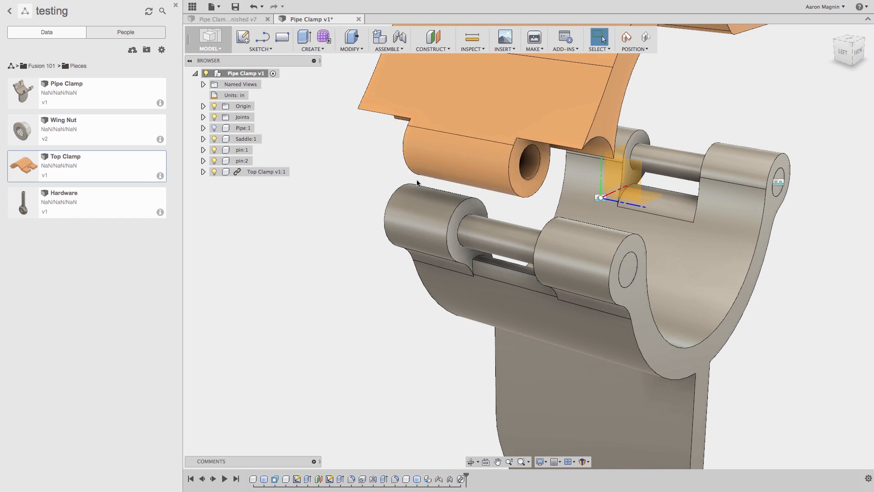
{"action": "key", "text": "j"}
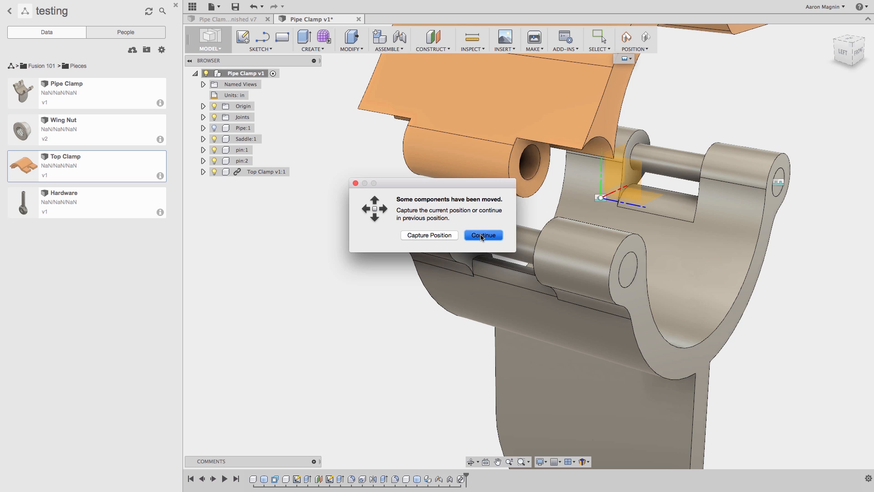
{"action": "left_click", "coordinate": [483, 235]}
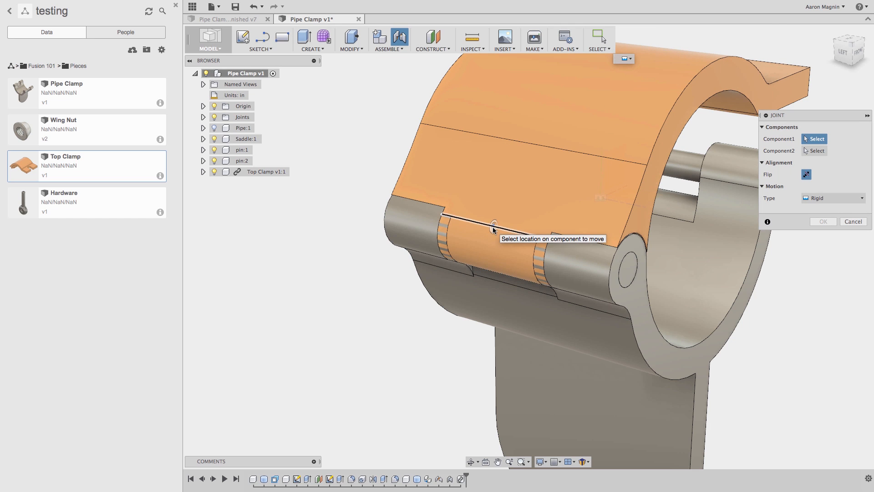
{"action": "left_click", "coordinate": [494, 228]}
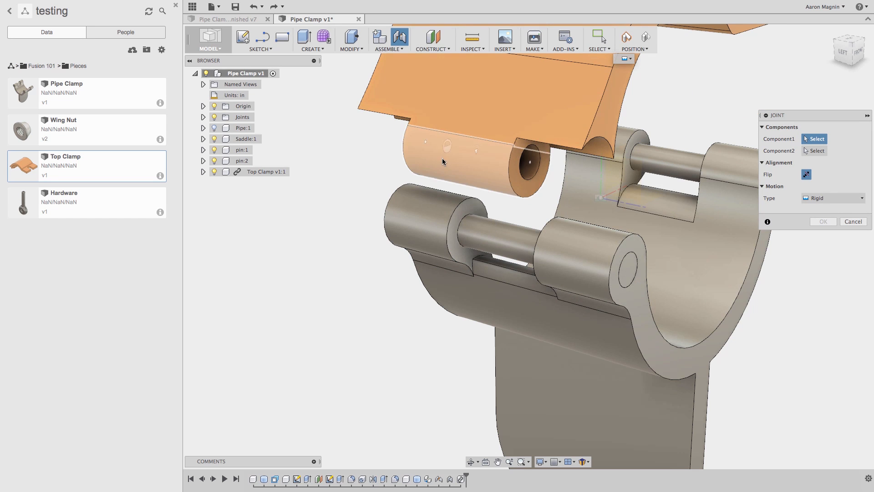
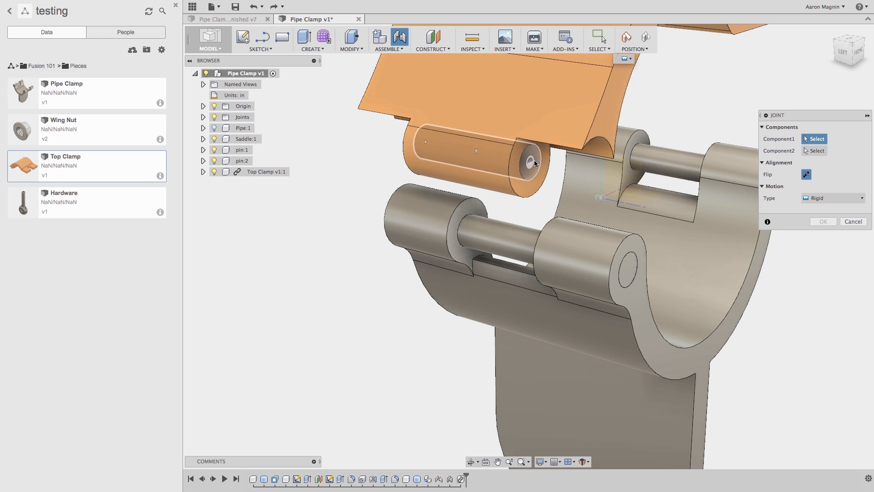
{"action": "left_click", "coordinate": [481, 157]}
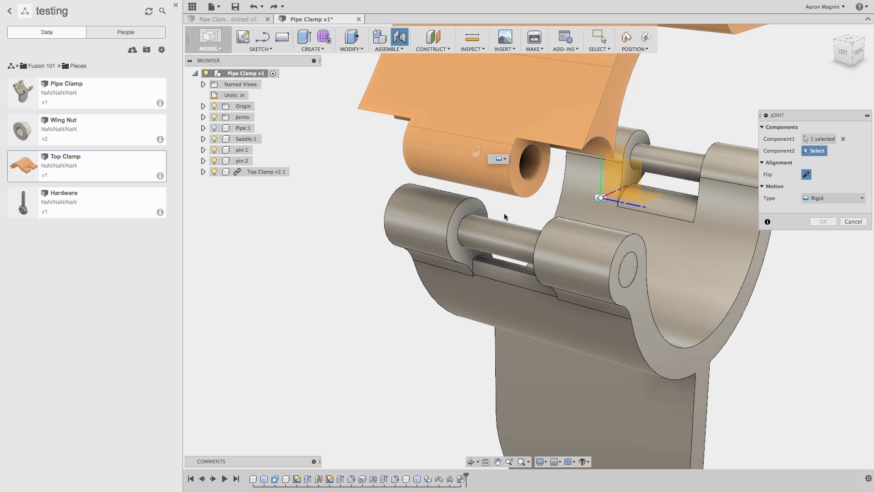
{"action": "left_click", "coordinate": [512, 246]}
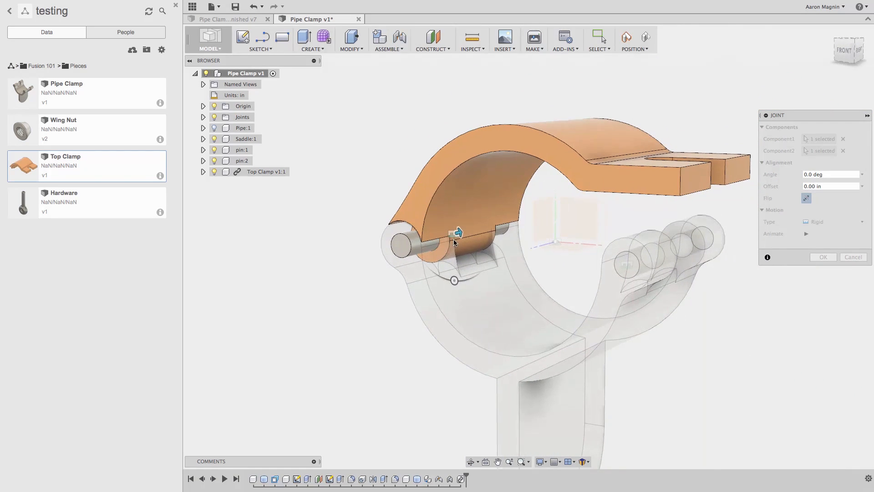
Set the Top Clamp joint's motion to Revolute about the Z axis and create the joint.
{"action": "left_click", "coordinate": [175, 6]}
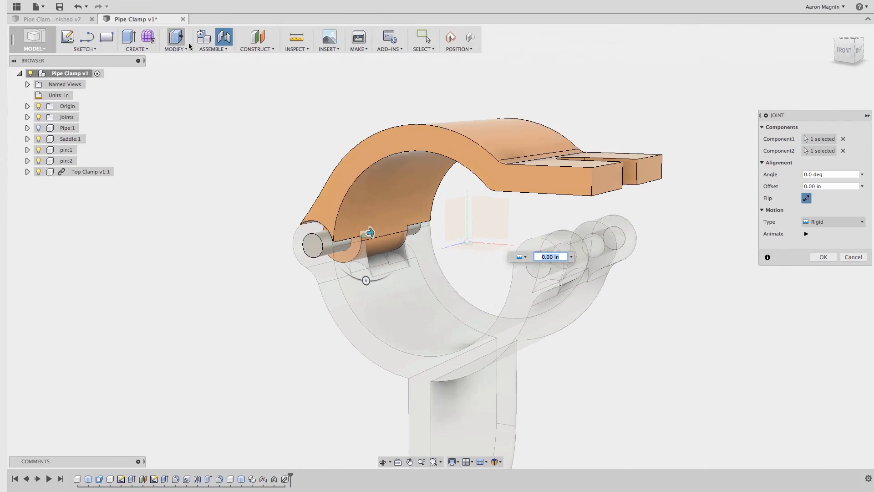
{"action": "left_click", "coordinate": [819, 222]}
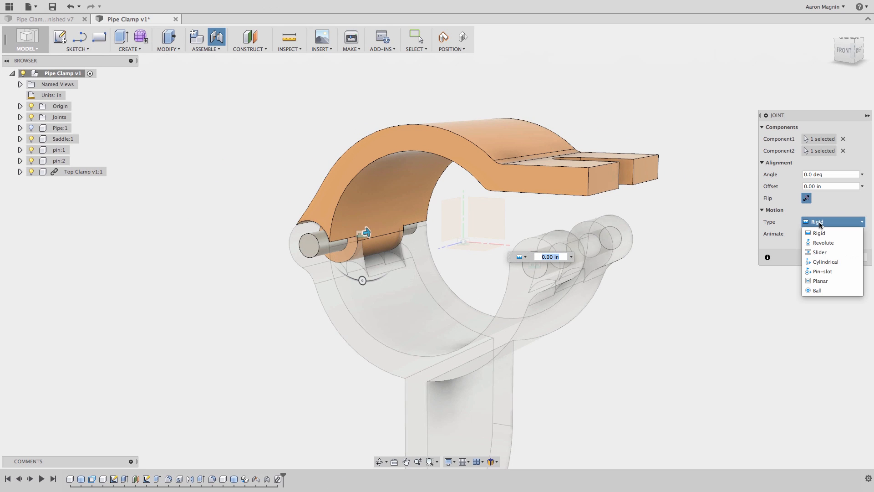
{"action": "left_click", "coordinate": [822, 243]}
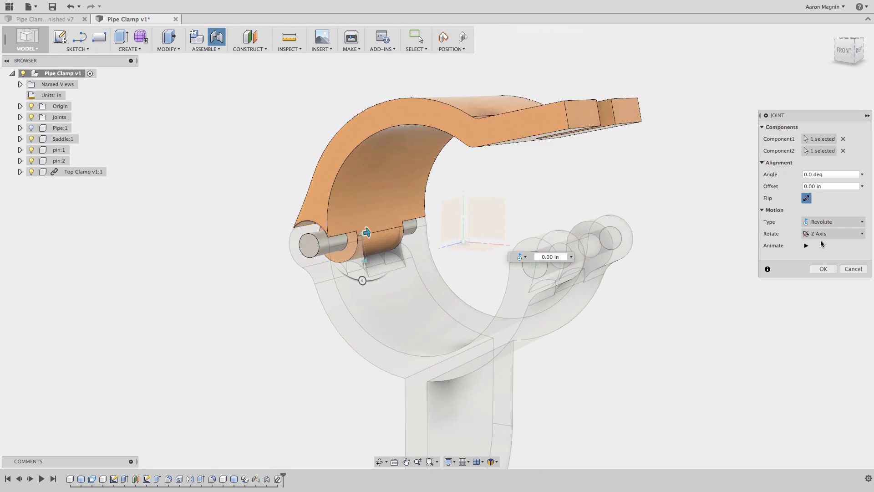
{"action": "left_click", "coordinate": [822, 268]}
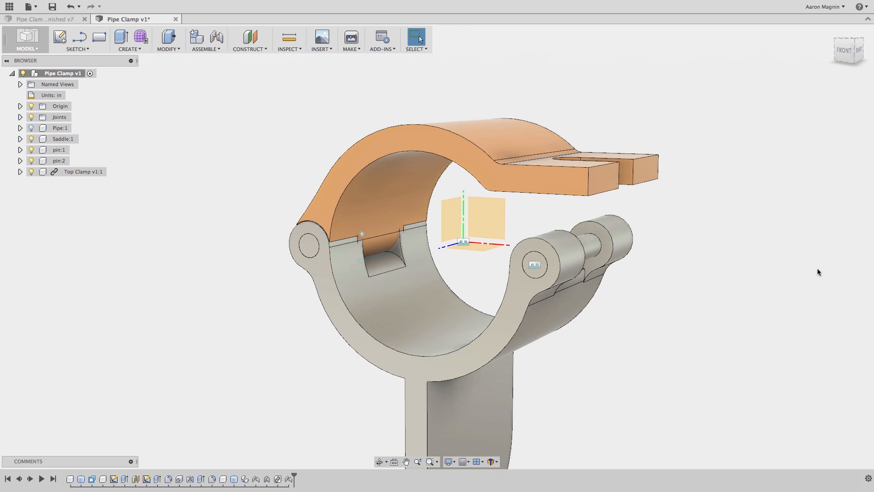
Edit the saddle's symmetric hinge-slot cut and widen it to a distance of 0.62 in.
{"action": "middle_click_drag", "start_coordinate": [456, 267], "coordinate": [514, 260], "text": "shift"}
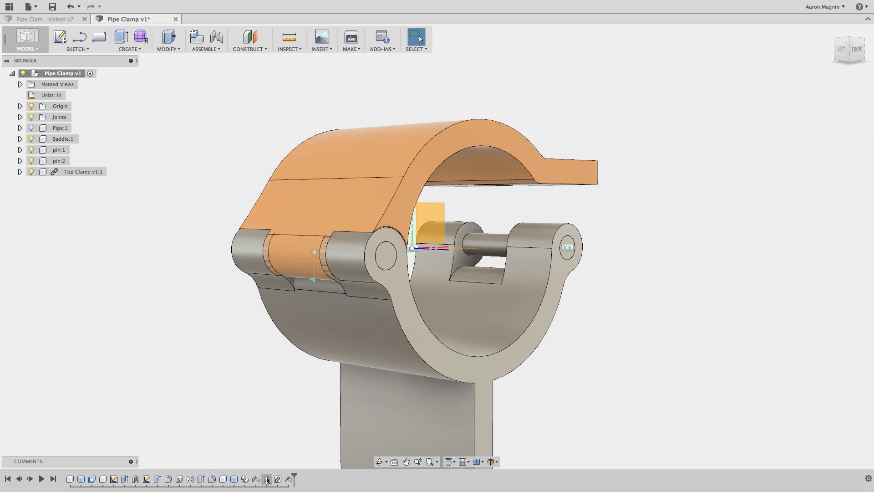
{"action": "left_click", "coordinate": [201, 479]}
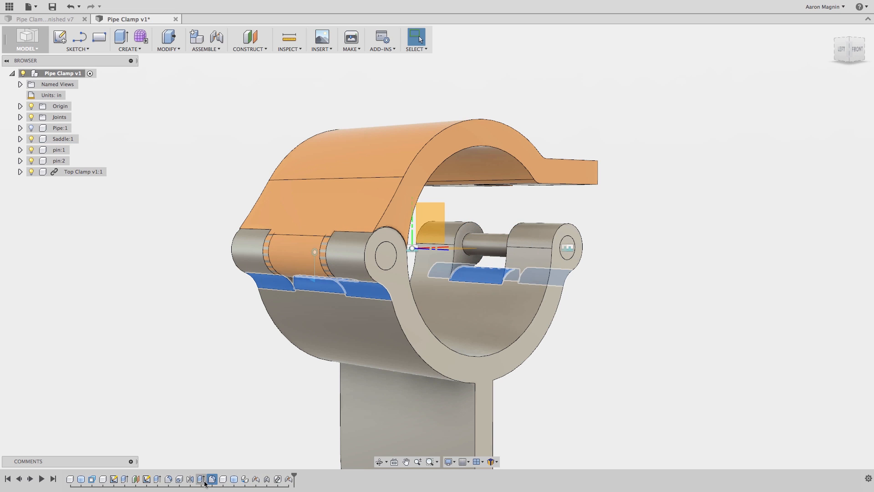
{"action": "right_click", "coordinate": [203, 482]}
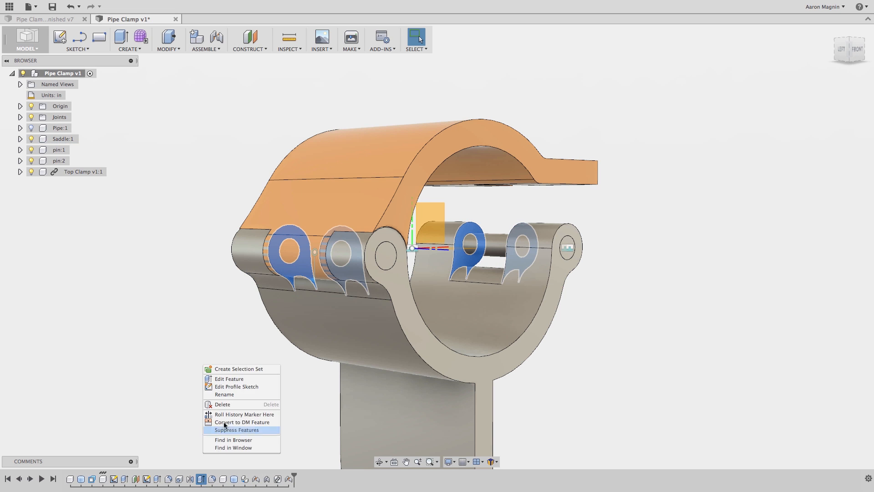
{"action": "left_click", "coordinate": [233, 384]}
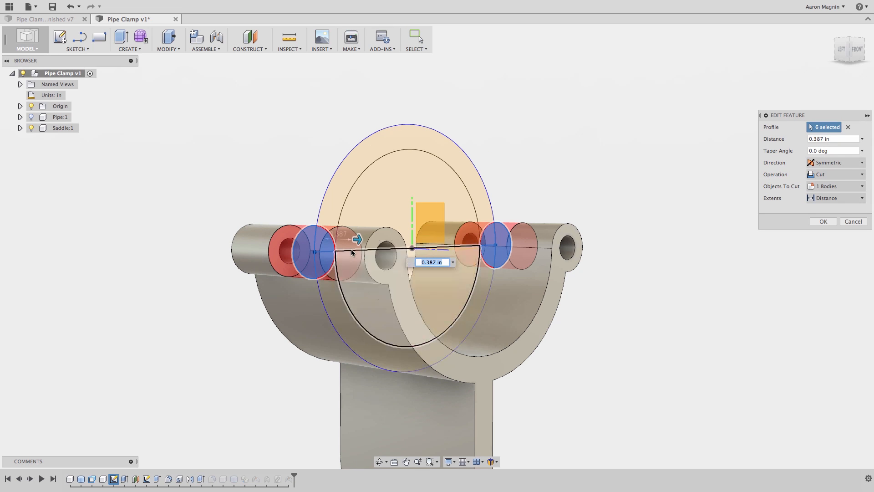
{"action": "left_click_drag", "start_coordinate": [351, 239], "coordinate": [369, 239]}
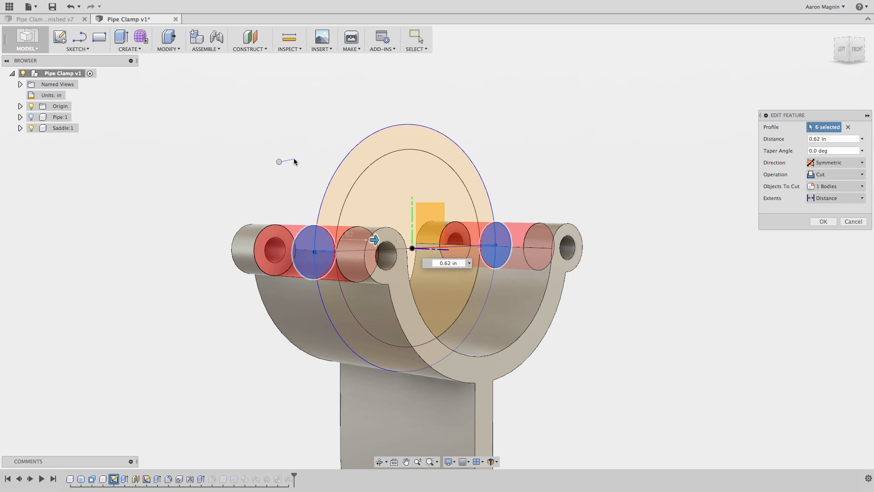
{"action": "key", "text": "Return"}
Insert Hardware into the current design and move it 1.224 in along X, clear of the saddle.
{"action": "middle_click_drag", "start_coordinate": [327, 144], "coordinate": [293, 155], "text": "shift"}
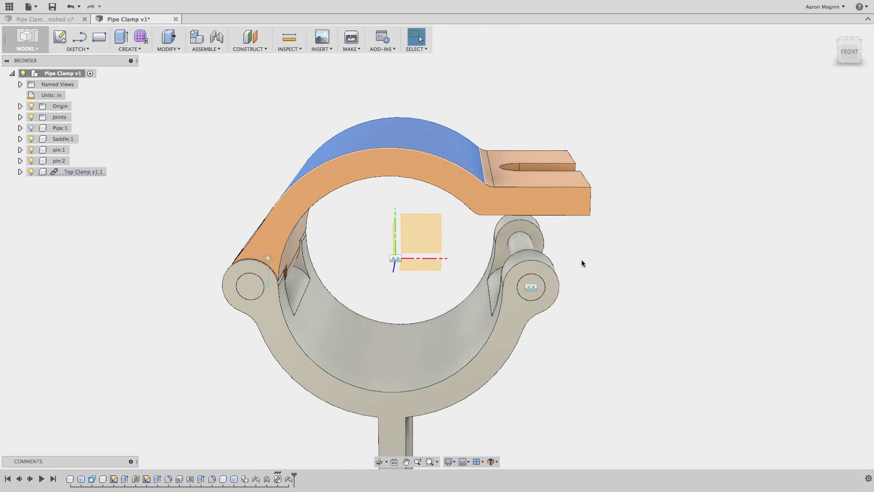
{"action": "middle_click_drag", "start_coordinate": [581, 261], "coordinate": [465, 259], "text": "shift"}
{"action": "scroll", "coordinate": [515, 249], "scroll_direction": "down", "scroll_amount": 3}
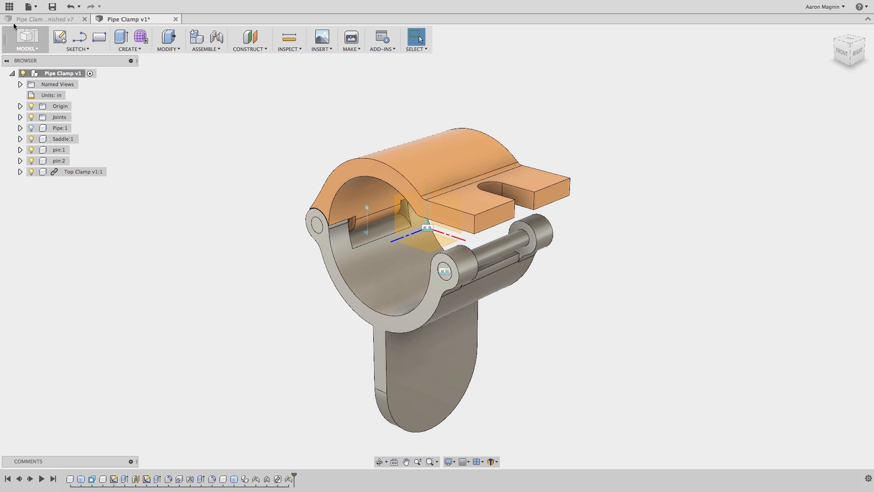
{"action": "left_click", "coordinate": [10, 7]}
{"action": "right_click", "coordinate": [75, 201]}
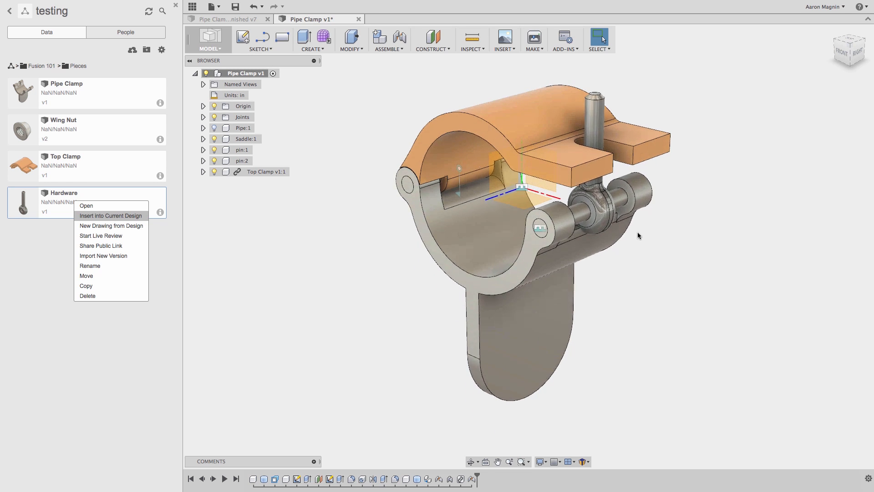
{"action": "left_click_drag", "start_coordinate": [612, 186], "coordinate": [688, 200]}
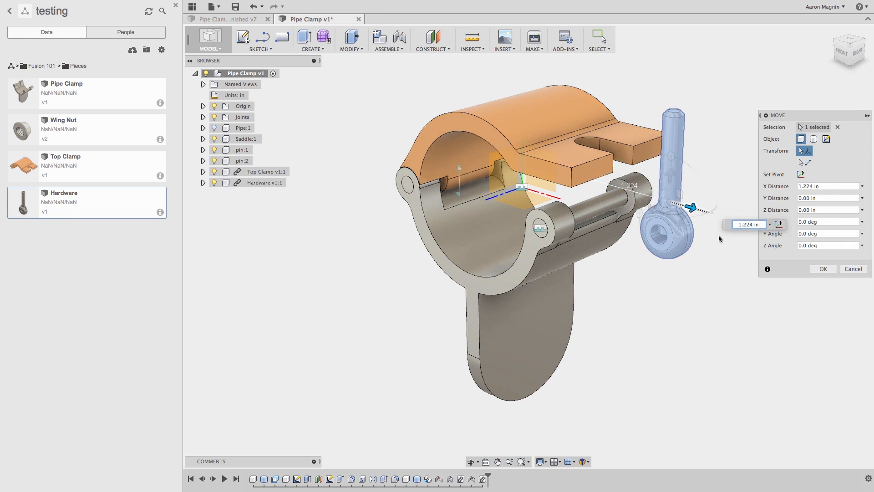
{"action": "left_click", "coordinate": [823, 269]}
Break the inserted Hardware component's link to its source design and hide the stored designs.
{"action": "middle_click_drag", "start_coordinate": [697, 287], "coordinate": [706, 269], "text": "shift"}
{"action": "scroll", "coordinate": [679, 162], "scroll_direction": "up", "scroll_amount": 5}
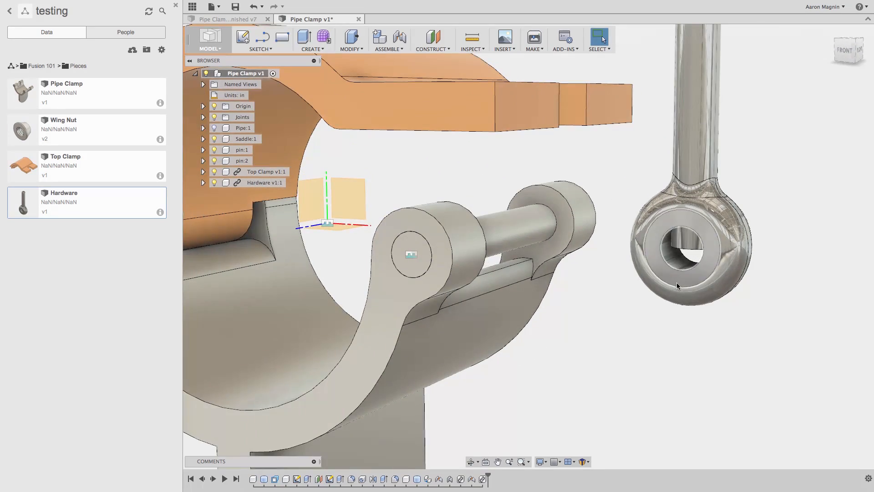
{"action": "scroll", "coordinate": [686, 218], "scroll_direction": "down", "scroll_amount": 2}
{"action": "middle_click_drag", "start_coordinate": [679, 232], "coordinate": [603, 304]}
{"action": "scroll", "coordinate": [601, 327], "scroll_direction": "up", "scroll_amount": 4}
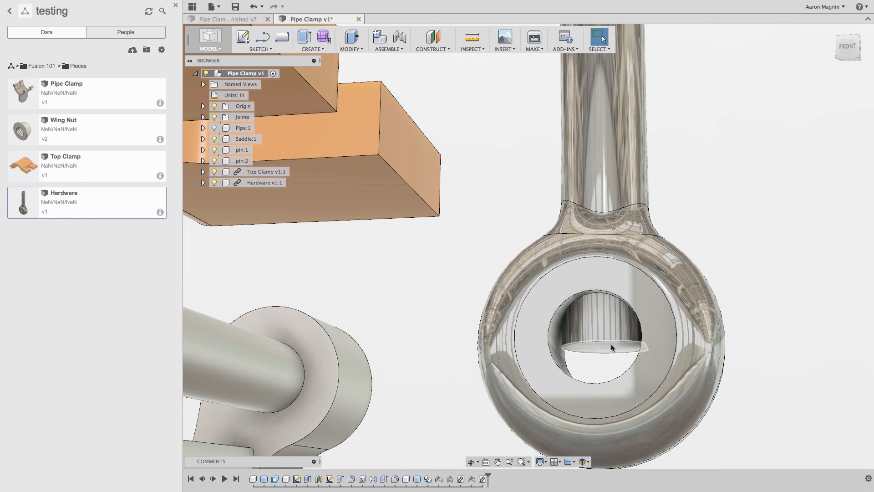
{"action": "mouse_move", "coordinate": [612, 348]}
{"action": "middle_mouse_down", "text": "shift"}
{"action": "mouse_move", "coordinate": [597, 350]}
{"action": "mouse_move", "coordinate": [608, 355]}
{"action": "middle_mouse_up", "text": "shift"}
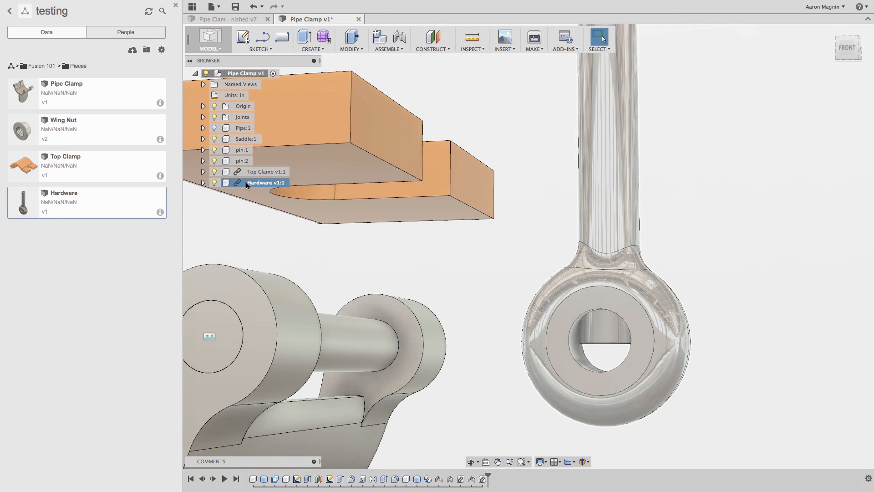
{"action": "right_click", "coordinate": [246, 182]}
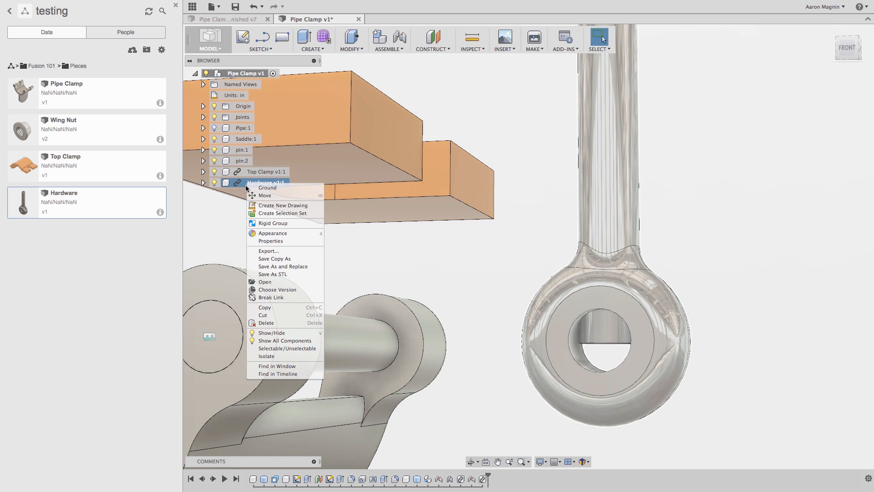
{"action": "left_click", "coordinate": [271, 298]}
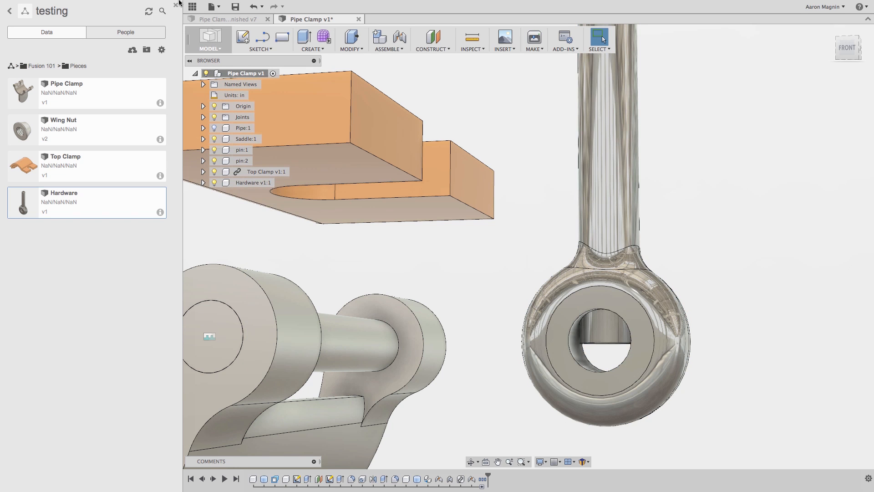
{"action": "left_click", "coordinate": [175, 6]}
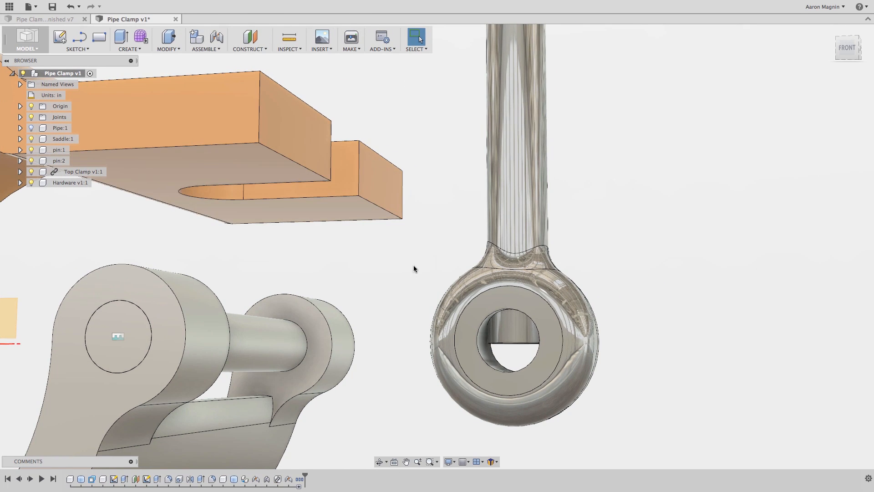
Activate the Hardware component and delete the leftover half-round faces inside the eye bolt's hole.
{"action": "middle_click_drag", "start_coordinate": [414, 265], "coordinate": [407, 265], "text": "shift"}
{"action": "scroll", "coordinate": [500, 329], "scroll_direction": "up", "scroll_amount": 4}
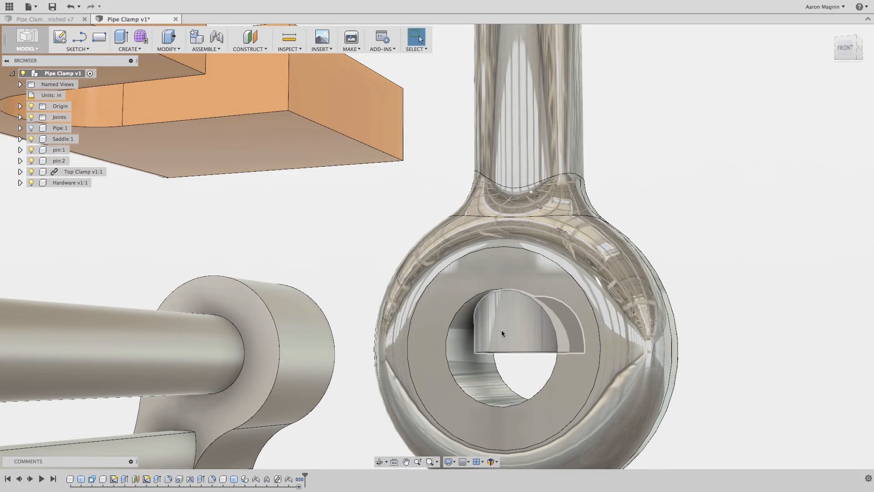
{"action": "middle_click_drag", "start_coordinate": [501, 330], "coordinate": [514, 327], "text": "shift"}
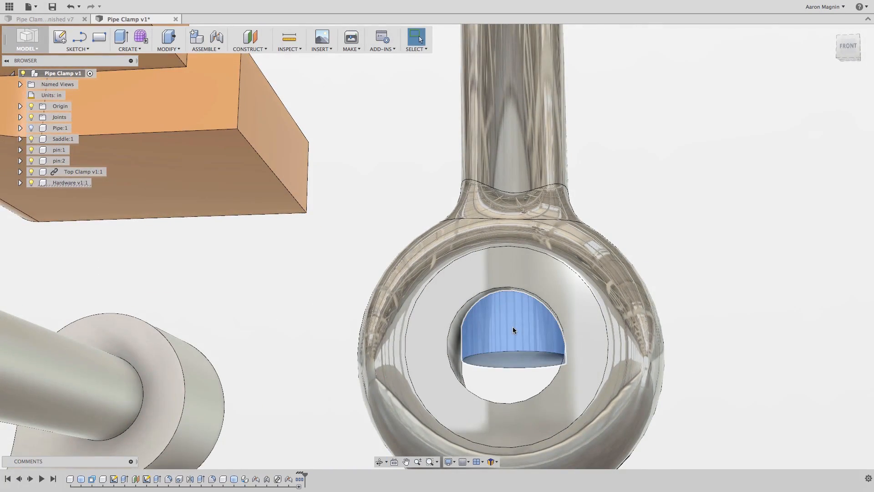
{"action": "left_click", "coordinate": [506, 362]}
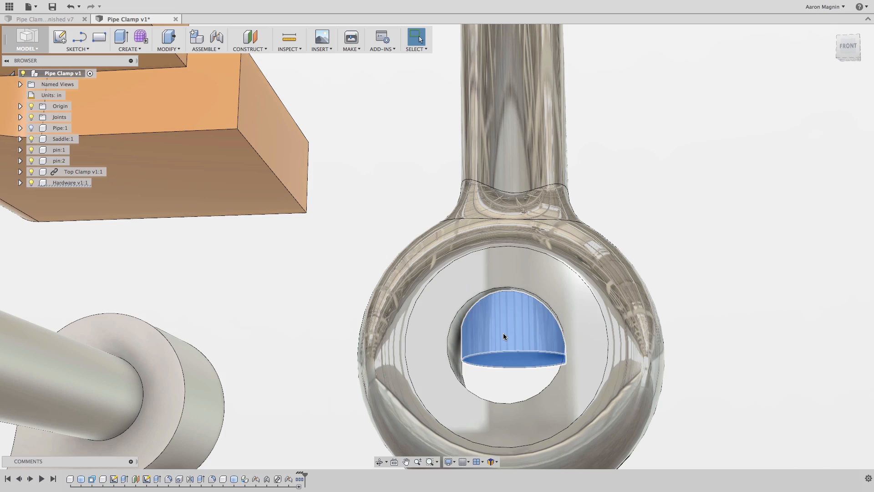
{"action": "middle_click_drag", "start_coordinate": [504, 333], "coordinate": [382, 347], "text": "shift"}
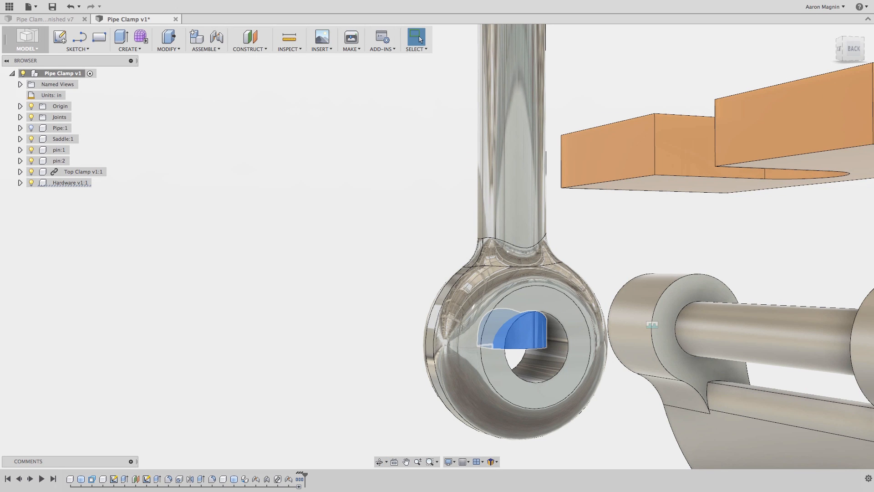
{"action": "left_click", "coordinate": [393, 300]}
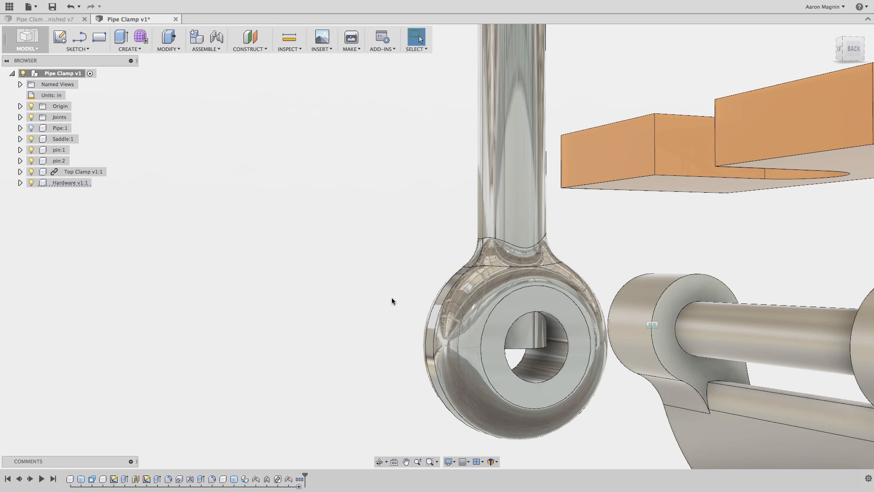
{"action": "left_click", "coordinate": [516, 347]}
{"action": "middle_click_drag", "start_coordinate": [516, 346], "coordinate": [502, 296], "text": "shift"}
{"action": "middle_click_drag", "start_coordinate": [536, 356], "coordinate": [548, 334], "text": "shift"}
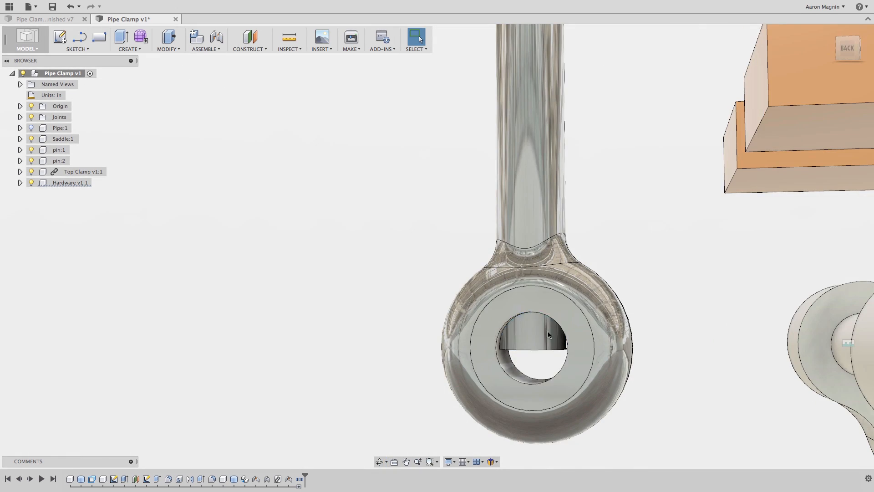
{"action": "left_click", "coordinate": [100, 183]}
{"action": "middle_click_drag", "start_coordinate": [373, 240], "coordinate": [374, 205], "text": "shift"}
{"action": "left_click", "coordinate": [547, 314]}
{"action": "key", "text": "Delete"}
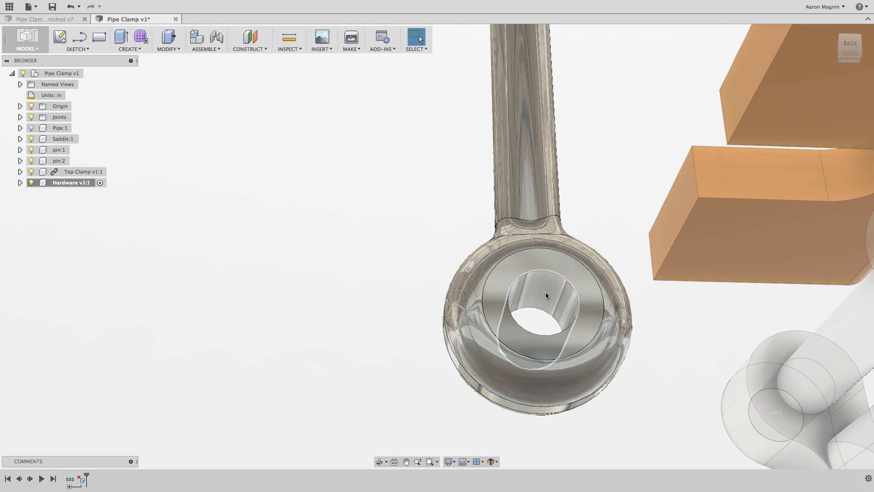
Delete the fillet faces around the eye bolt where the shank meets the ring.
{"action": "scroll", "coordinate": [425, 227], "scroll_direction": "down", "scroll_amount": 3}
{"action": "middle_click_drag", "start_coordinate": [426, 227], "coordinate": [441, 236], "text": "shift"}
{"action": "key", "text": "Escape"}
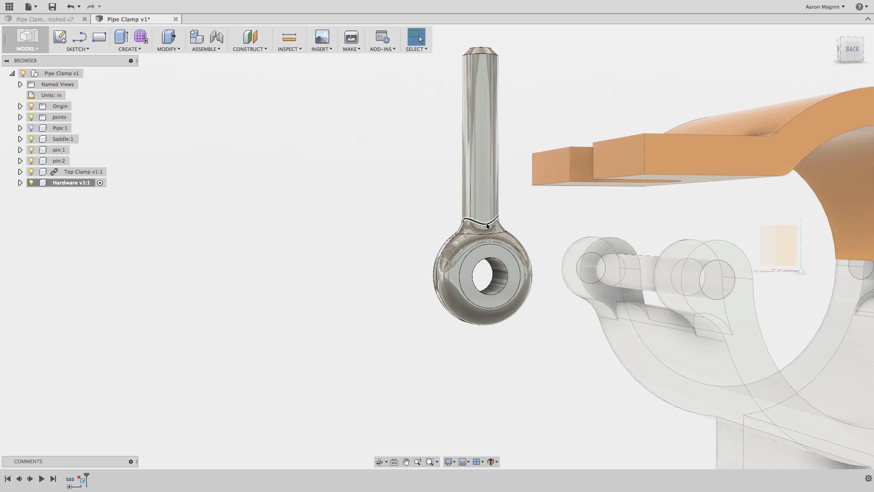
{"action": "scroll", "coordinate": [466, 233], "scroll_direction": "up", "scroll_amount": 4}
{"action": "left_click", "coordinate": [466, 233]}
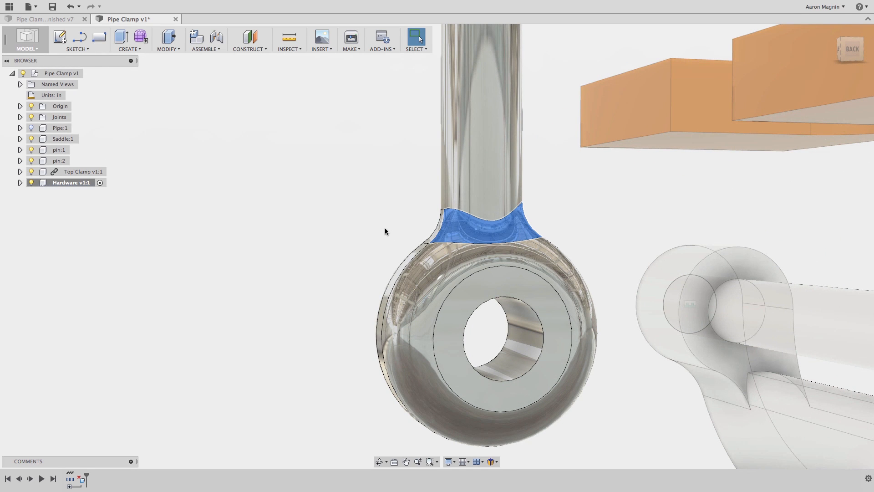
{"action": "middle_click_drag", "start_coordinate": [386, 231], "coordinate": [418, 225], "text": "shift"}
{"action": "left_click", "coordinate": [341, 222], "text": "shift"}
{"action": "left_click", "coordinate": [257, 222], "text": "shift"}
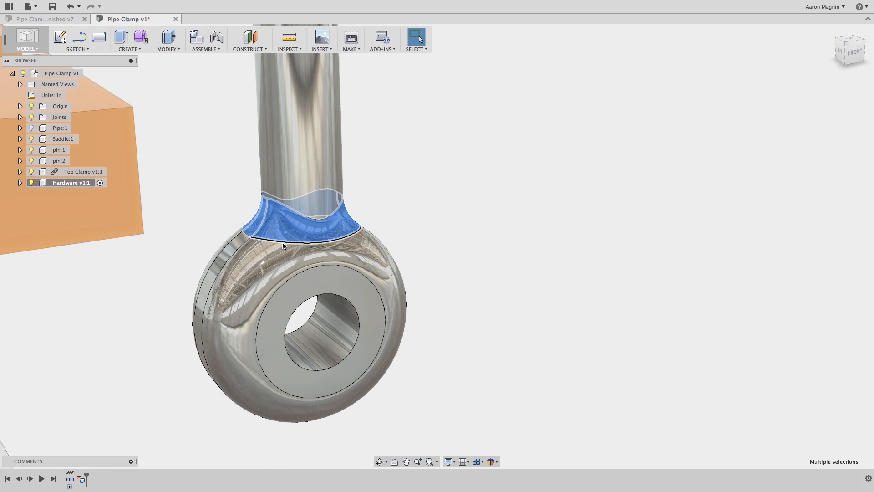
{"action": "key", "text": "Escape"}
{"action": "scroll", "coordinate": [438, 153], "scroll_direction": "down", "scroll_amount": 5}
{"action": "middle_click_drag", "start_coordinate": [436, 155], "coordinate": [505, 214], "text": "shift"}
{"action": "scroll", "coordinate": [344, 218], "scroll_direction": "down", "scroll_amount": 3}
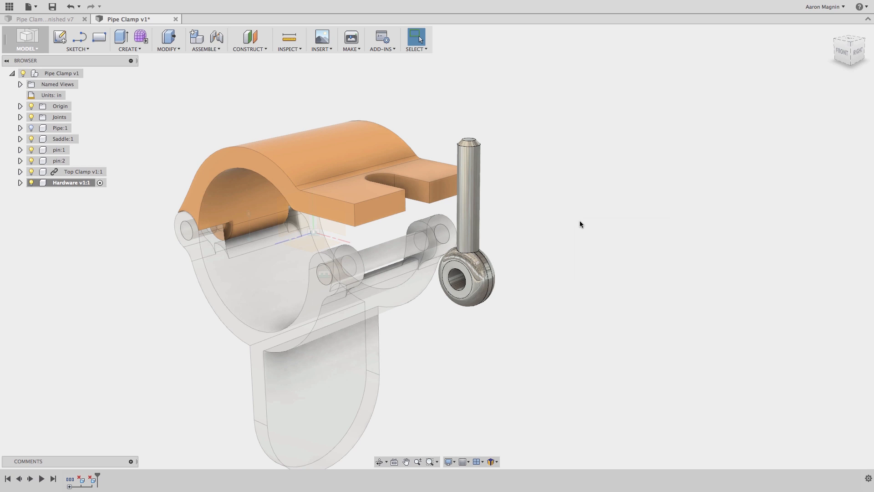
Apply a modeled right-hand 1/4-20 UNC thread in ANSI Unified Screw Threads to the eye bolt's shank.
{"action": "key", "text": "s"}
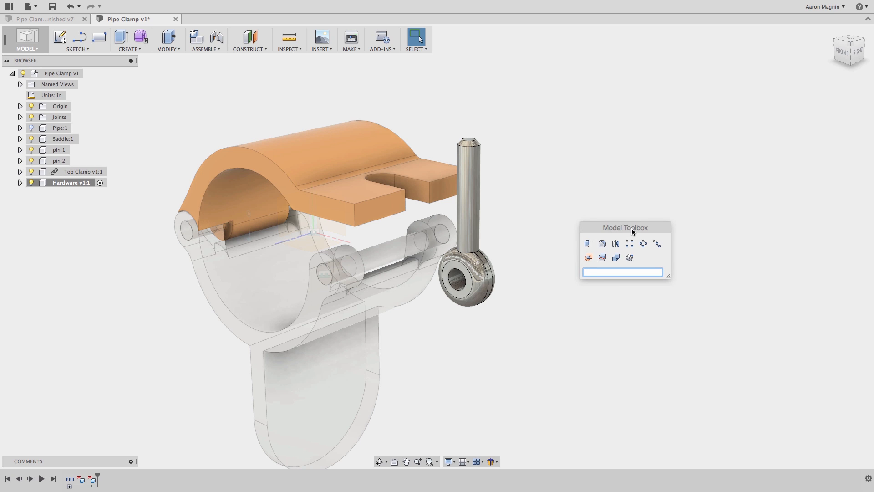
{"action": "type", "text": "thread"}
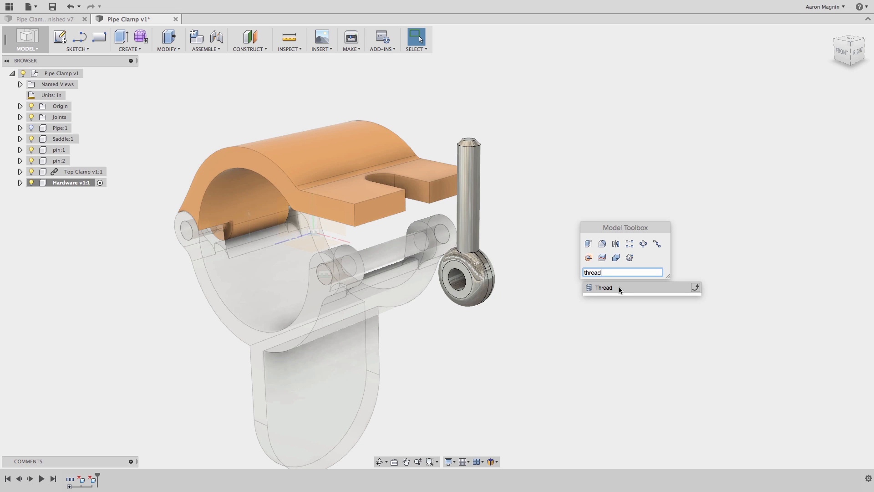
{"action": "left_click", "coordinate": [618, 286]}
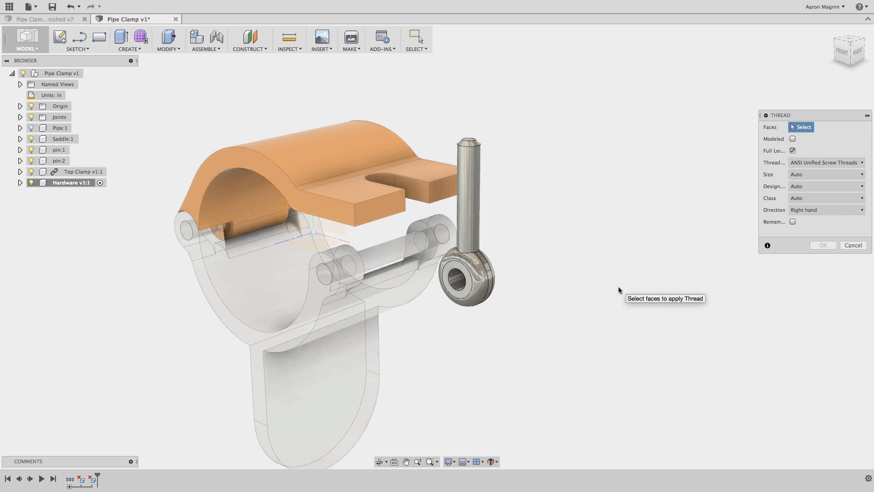
{"action": "left_click", "coordinate": [475, 164]}
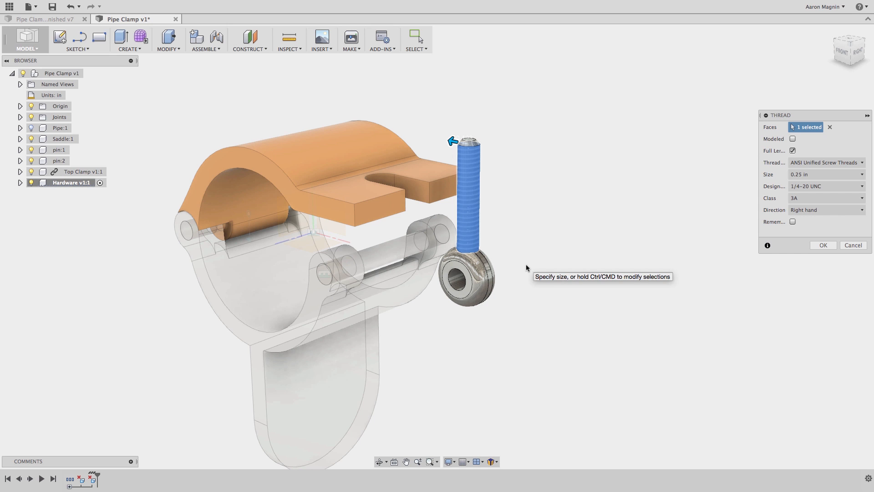
{"action": "left_click", "coordinate": [793, 138]}
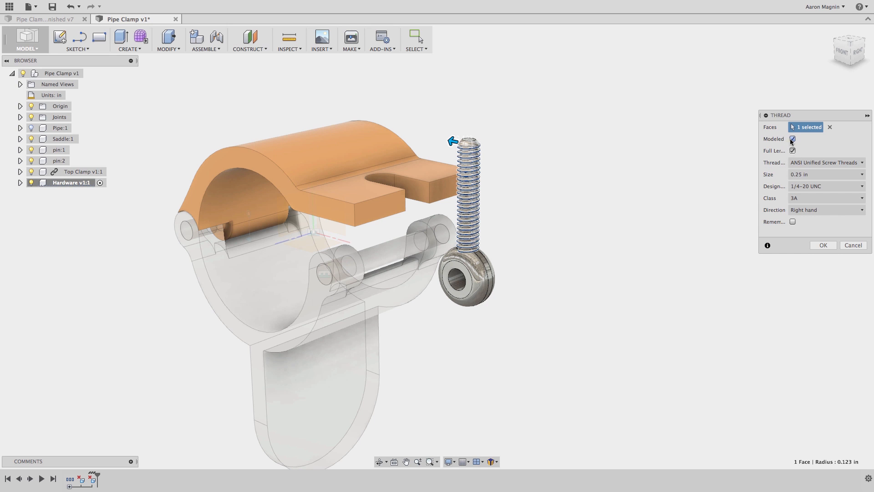
Limit the shank's thread from full length to 0.717 in with a 0.00 in offset and create it.
{"action": "scroll", "coordinate": [444, 247], "scroll_direction": "up", "scroll_amount": 10}
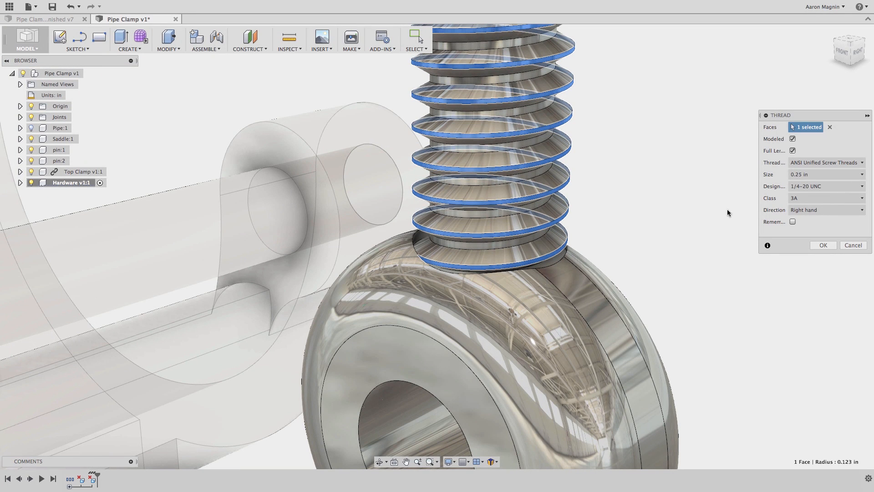
{"action": "left_click", "coordinate": [792, 151]}
{"action": "scroll", "coordinate": [614, 214], "scroll_direction": "down", "scroll_amount": 10}
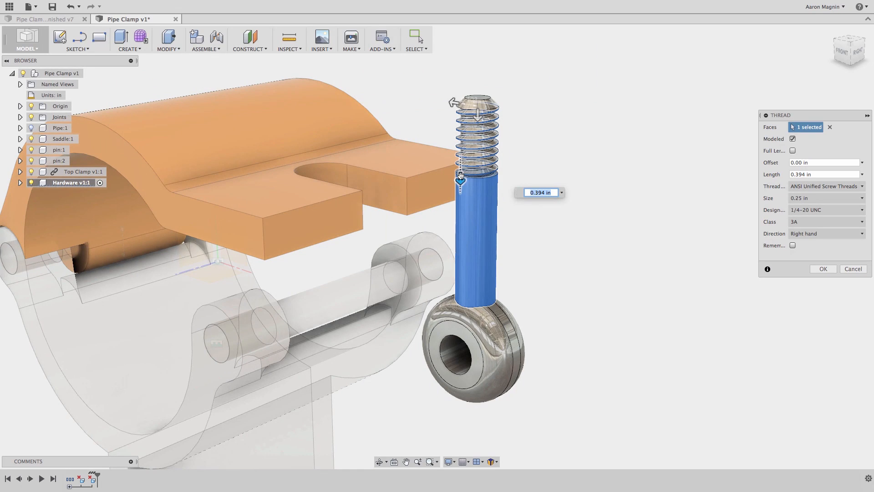
{"action": "left_click_drag", "start_coordinate": [459, 193], "coordinate": [450, 229]}
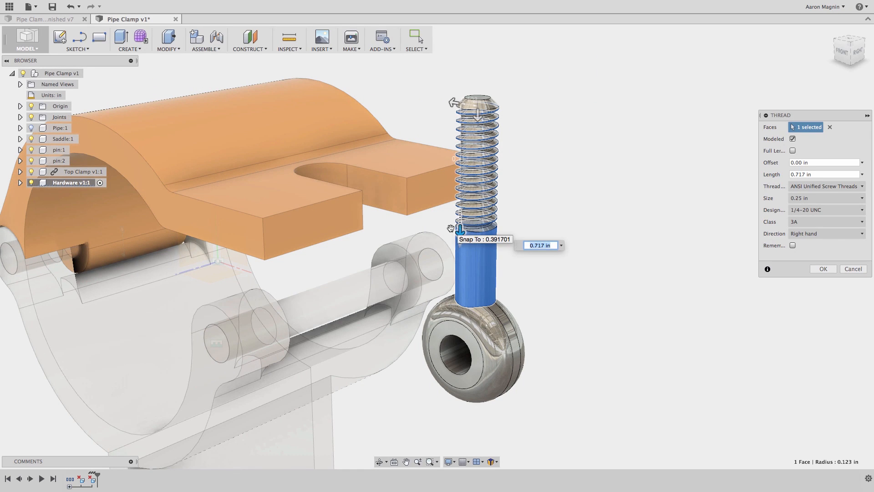
{"action": "left_click", "coordinate": [823, 269]}
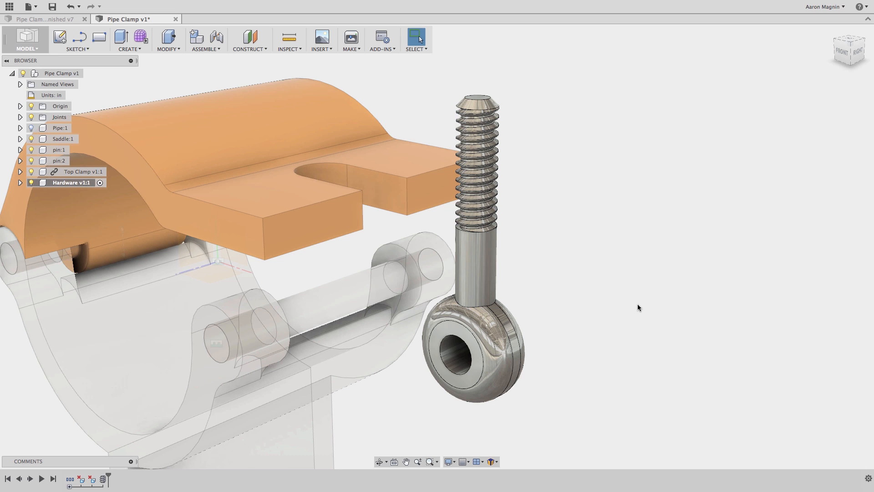
Join the eye bolt's hole to the middle of the pin with a Revolute joint about Z, and reactivate the top-level assembly.
{"action": "key", "text": "j"}
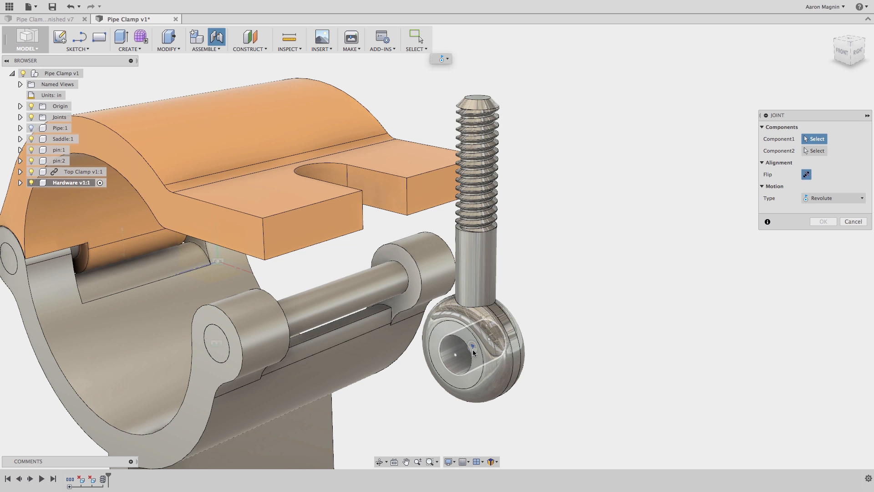
{"action": "left_click", "coordinate": [469, 357]}
{"action": "left_click", "coordinate": [332, 301]}
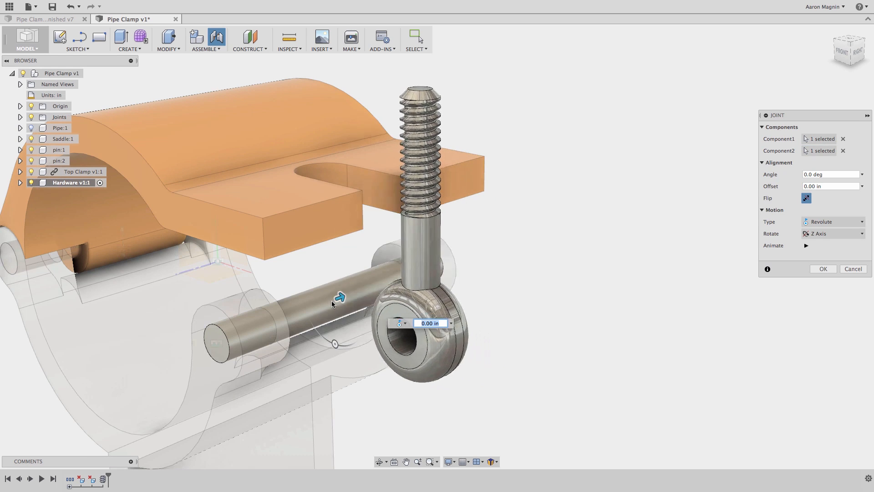
{"action": "left_click", "coordinate": [823, 269]}
{"action": "middle_click_drag", "start_coordinate": [564, 223], "coordinate": [725, 215], "text": "shift"}
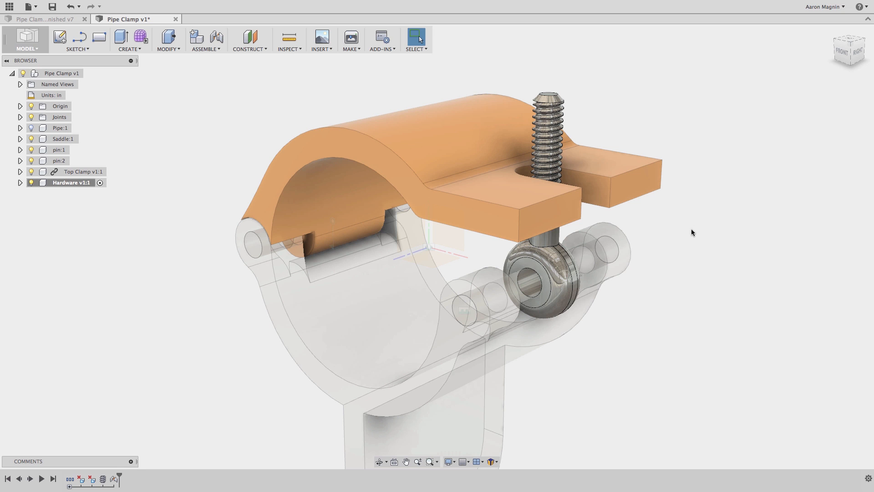
{"action": "scroll", "coordinate": [692, 228], "scroll_direction": "down", "scroll_amount": 3}
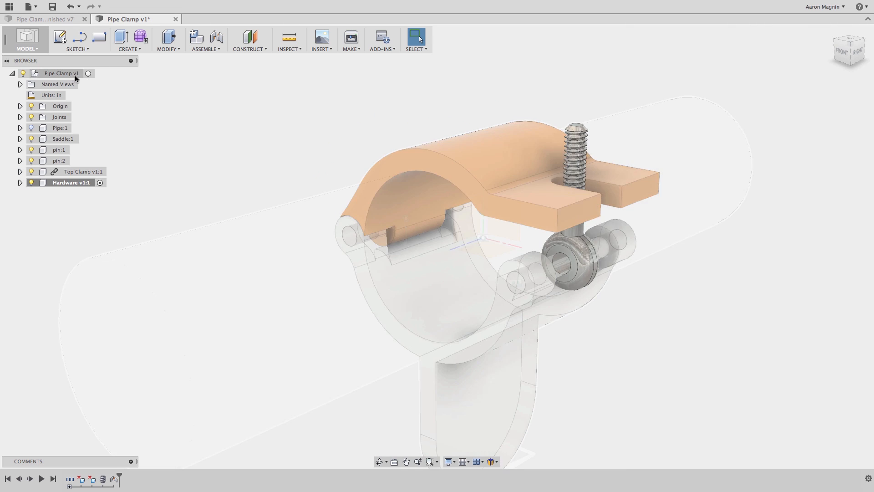
{"action": "left_click", "coordinate": [90, 73]}
{"action": "middle_click_drag", "start_coordinate": [272, 114], "coordinate": [259, 113]}
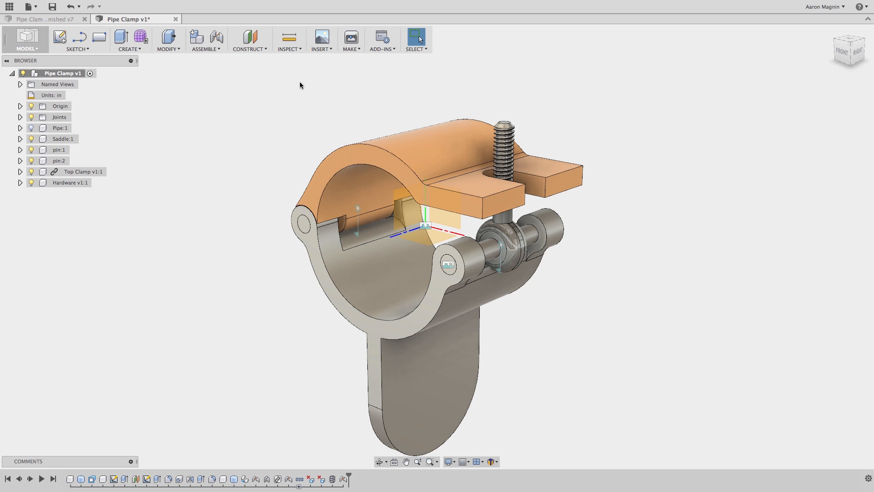
Start inserting a McMaster-Carr component and search the catalogue for "wing nut".
{"action": "left_click", "coordinate": [324, 51]}
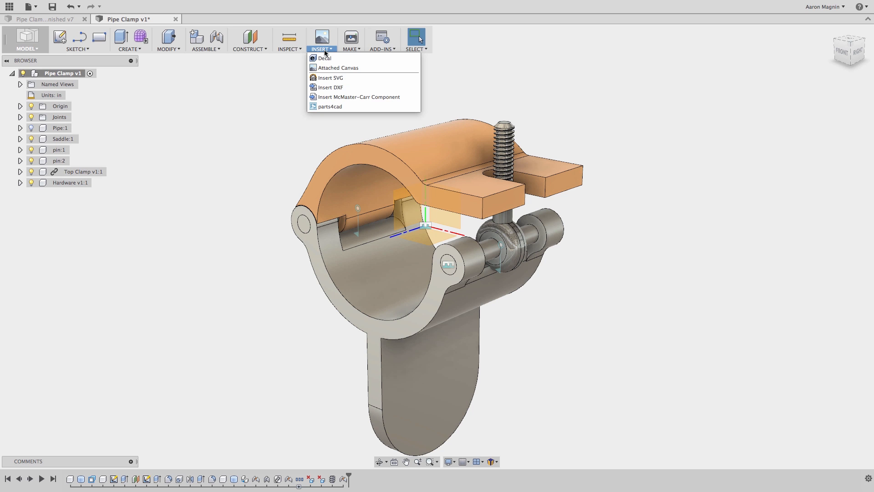
{"action": "left_click", "coordinate": [329, 98]}
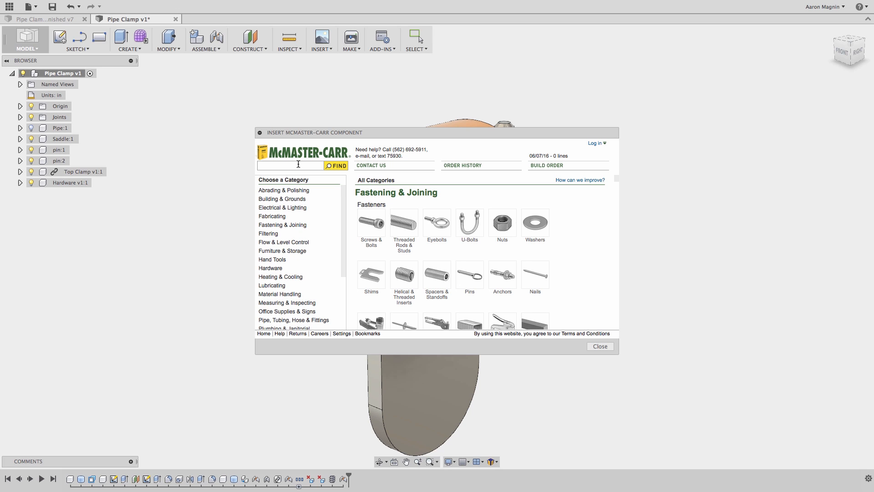
{"action": "type", "text": "wing"}
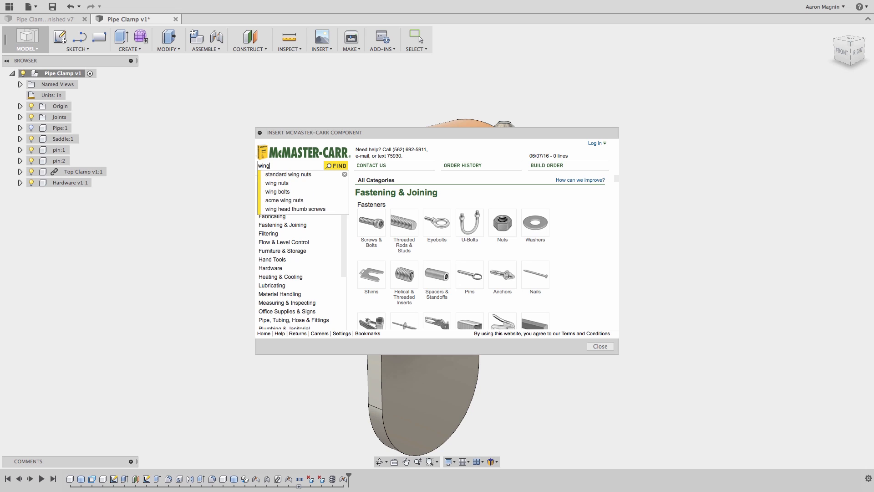
{"action": "type", "text": " nut"}
{"action": "key", "text": "Return"}
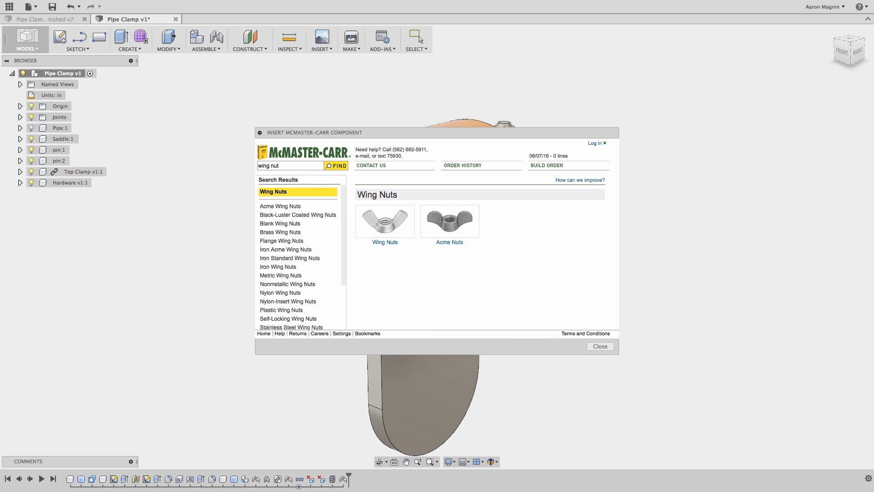
Insert the 316 stainless steel wing nut with 1/4"-20 thread, part 93575A029, as a 3-D SAT model.
{"action": "left_click", "coordinate": [392, 224]}
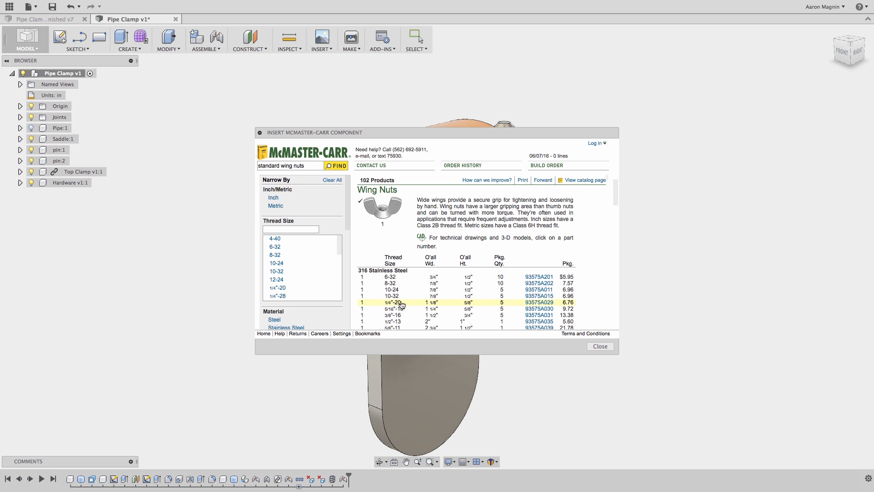
{"action": "left_click", "coordinate": [539, 302]}
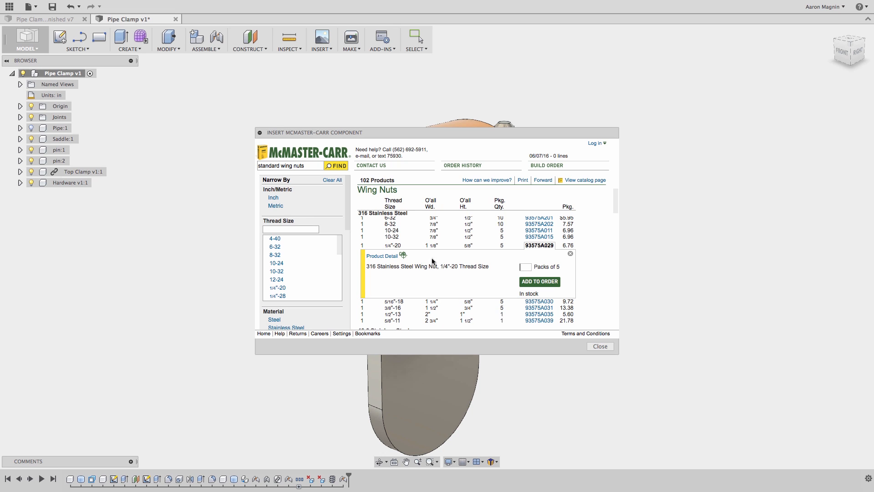
{"action": "left_click", "coordinate": [393, 257]}
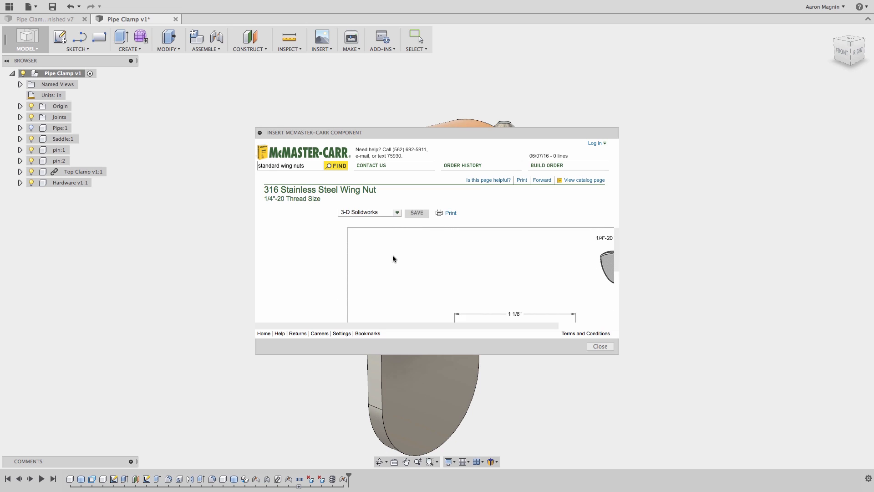
{"action": "left_click", "coordinate": [396, 227]}
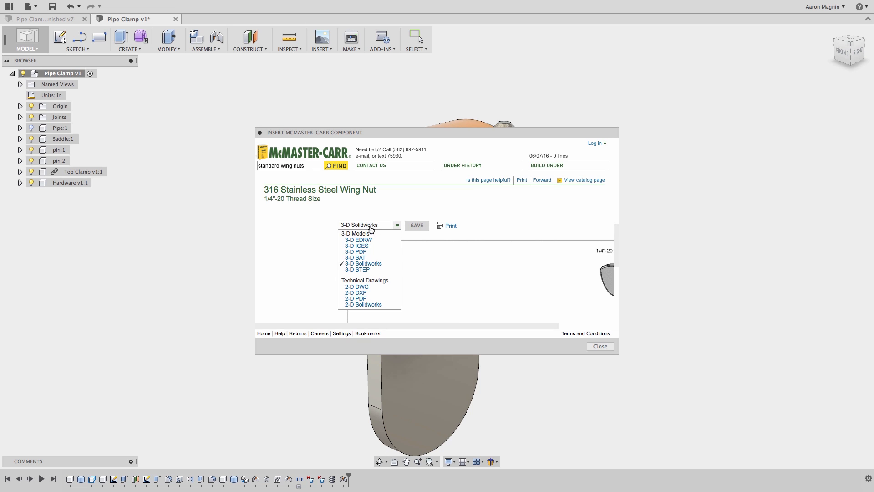
{"action": "left_click", "coordinate": [360, 258]}
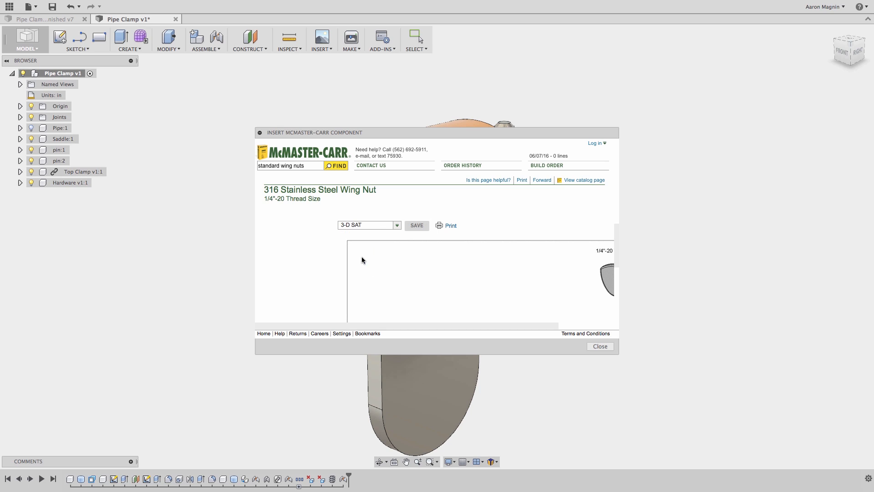
{"action": "left_click", "coordinate": [416, 226]}
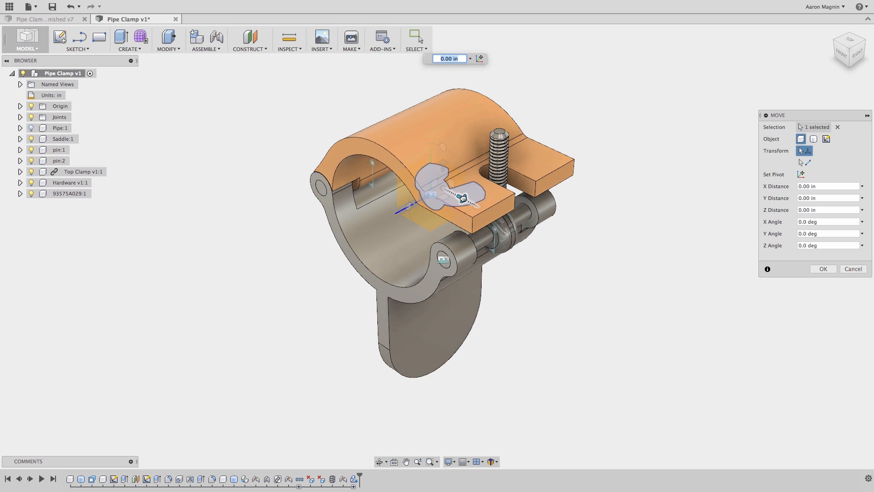
Move the inserted wing nut 2.328 in along X so it sits clear of the clamp.
{"action": "left_click_drag", "start_coordinate": [462, 198], "coordinate": [600, 257]}
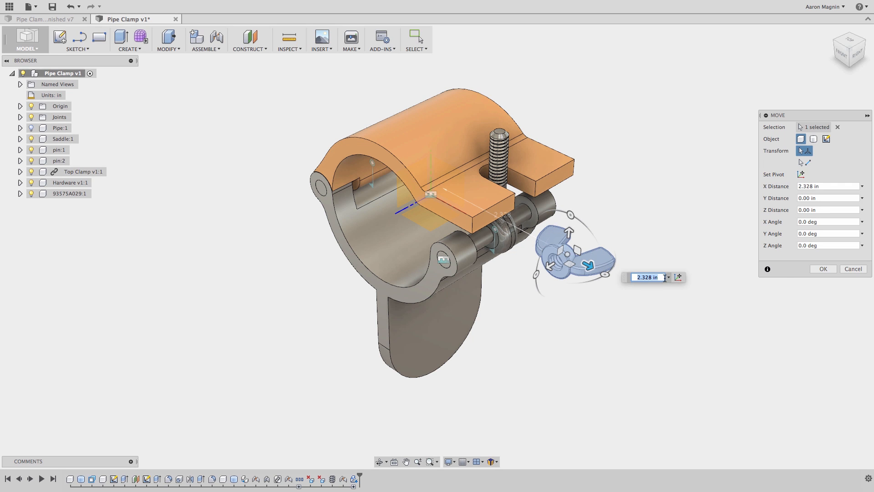
{"action": "left_click", "coordinate": [824, 268]}
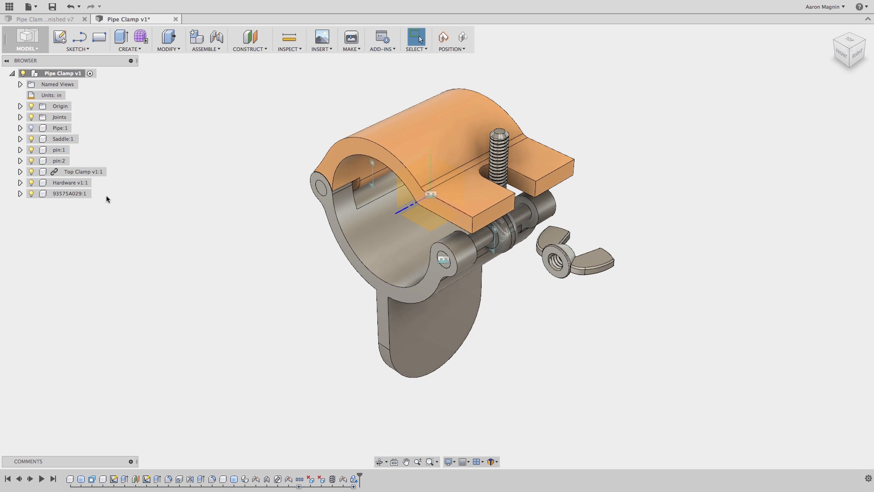
{"action": "left_click", "coordinate": [82, 196]}
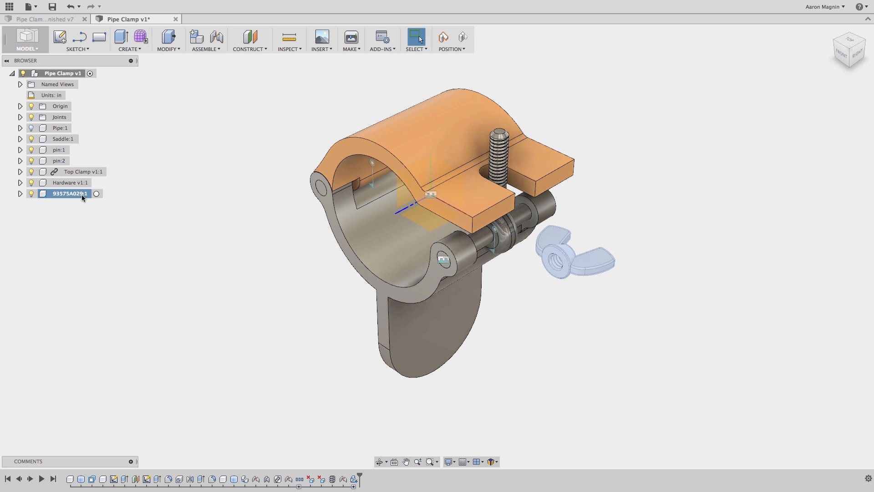
{"action": "left_click", "coordinate": [255, 275]}
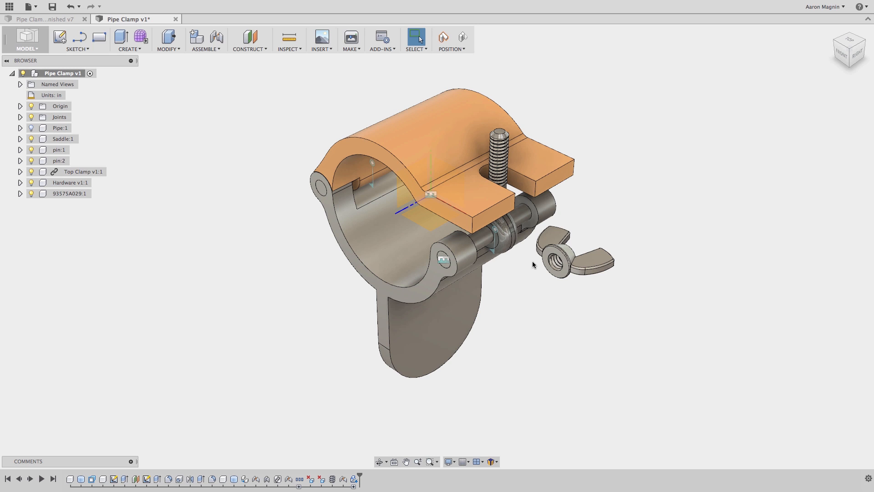
Capture the moved position and join the wing nut's threaded hole to the eye bolt's free end with a Revolute joint.
{"action": "key", "text": "j"}
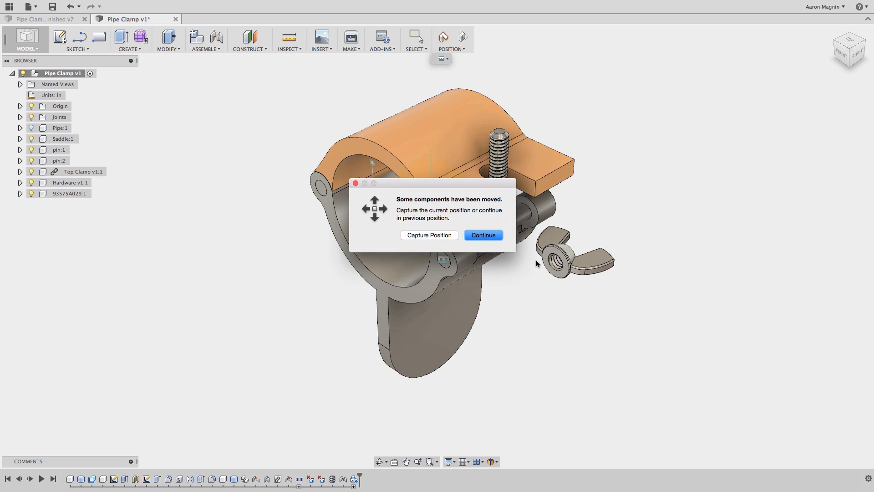
{"action": "left_click", "coordinate": [454, 236]}
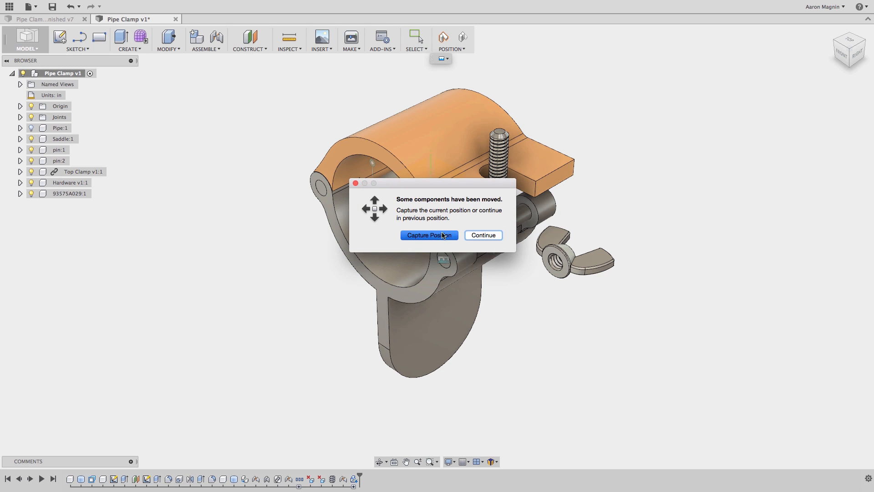
{"action": "left_click", "coordinate": [552, 260]}
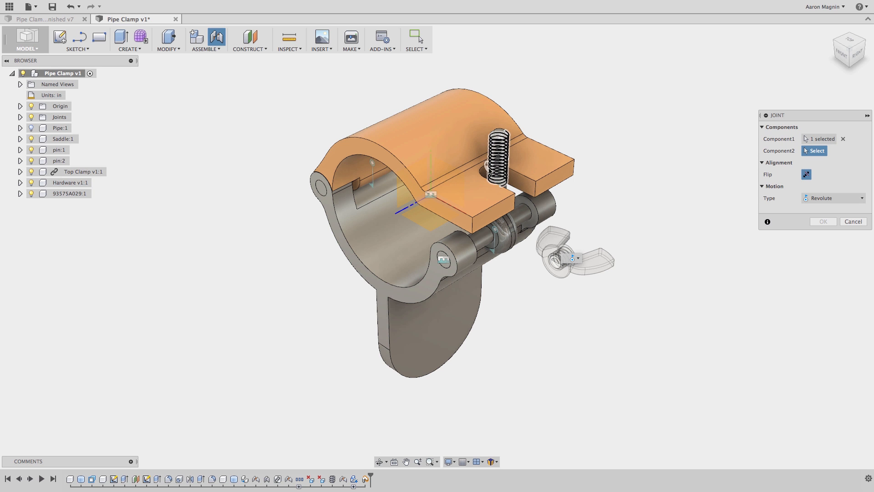
{"action": "scroll", "coordinate": [493, 182], "scroll_direction": "up", "scroll_amount": 5}
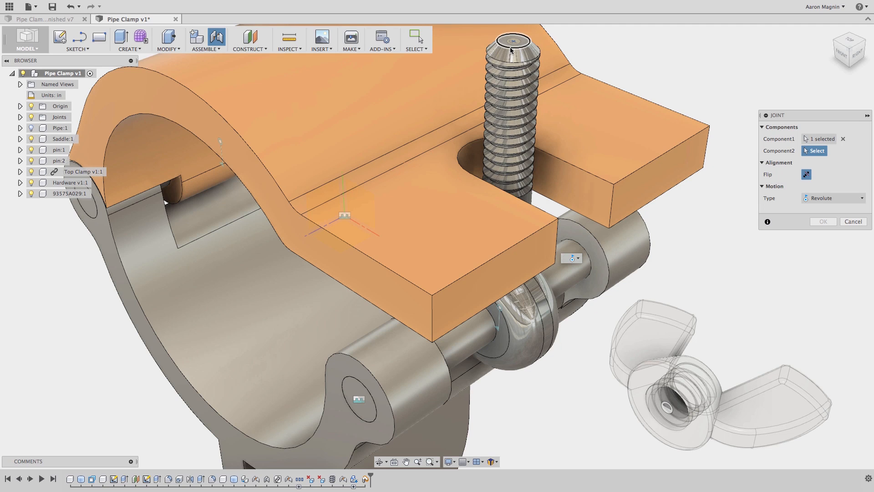
{"action": "left_click", "coordinate": [510, 47]}
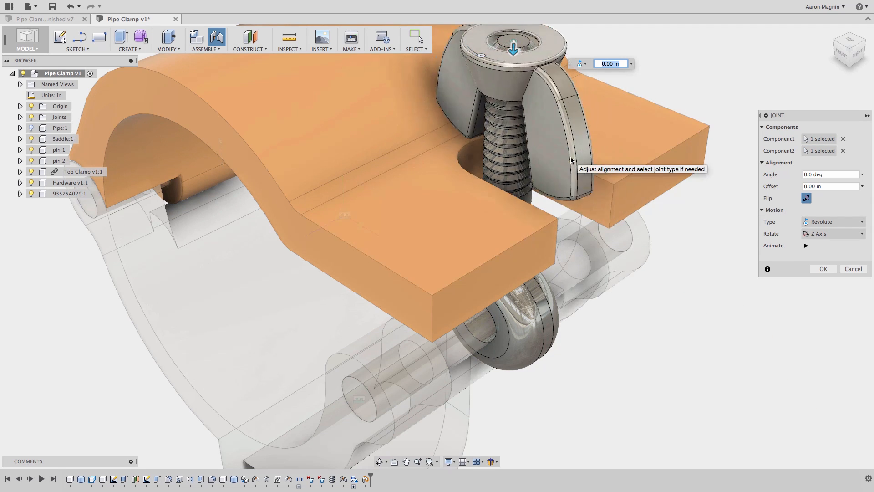
Flip the wing nut's alignment, offset it 0.587 in down the threaded shank and create the joint.
{"action": "left_click", "coordinate": [806, 199]}
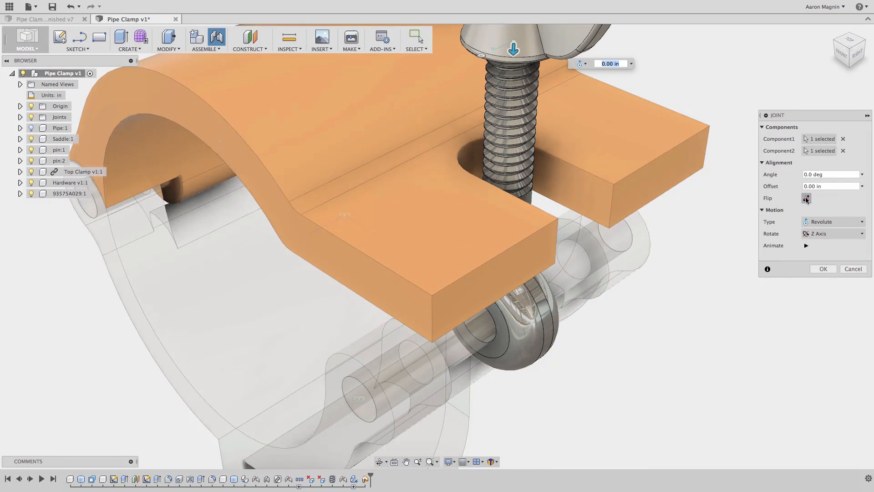
{"action": "scroll", "coordinate": [630, 149], "scroll_direction": "down", "scroll_amount": 3}
{"action": "middle_click_drag", "start_coordinate": [625, 149], "coordinate": [625, 222]}
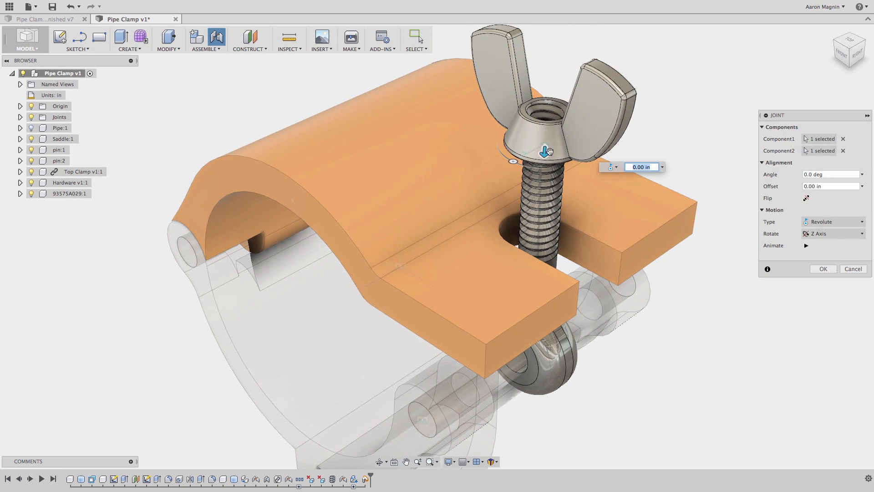
{"action": "left_click_drag", "start_coordinate": [549, 151], "coordinate": [540, 235]}
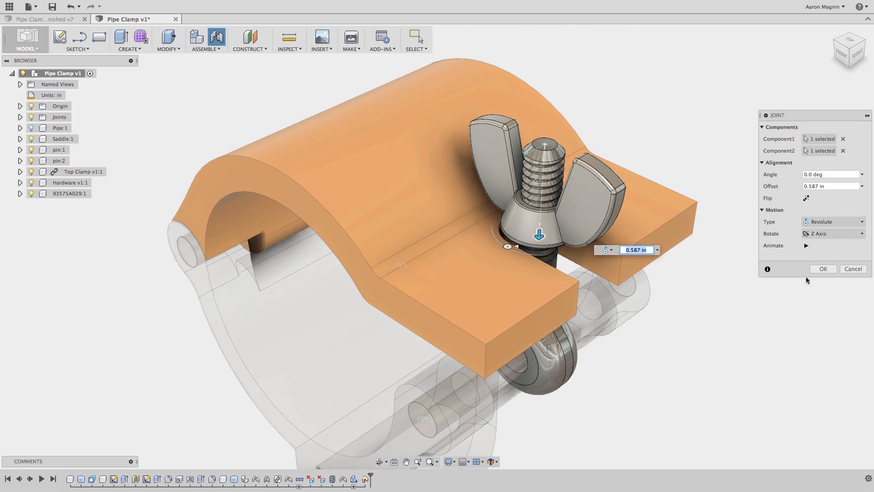
{"action": "left_click", "coordinate": [822, 268]}
Pull on the wing nut to test how the jointed assembly moves.
{"action": "middle_click_drag", "start_coordinate": [597, 313], "coordinate": [562, 279], "text": "shift"}
{"action": "scroll", "coordinate": [556, 295], "scroll_direction": "down", "scroll_amount": 3}
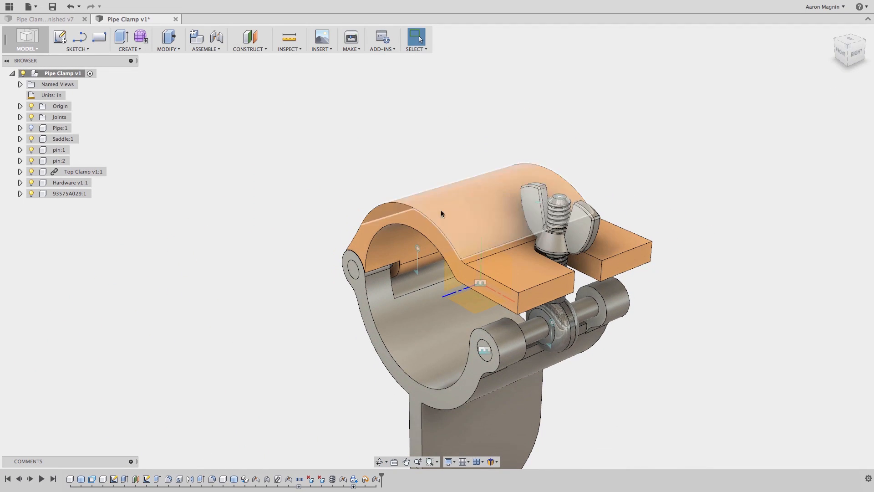
{"action": "middle_click_drag", "start_coordinate": [485, 193], "coordinate": [371, 82]}
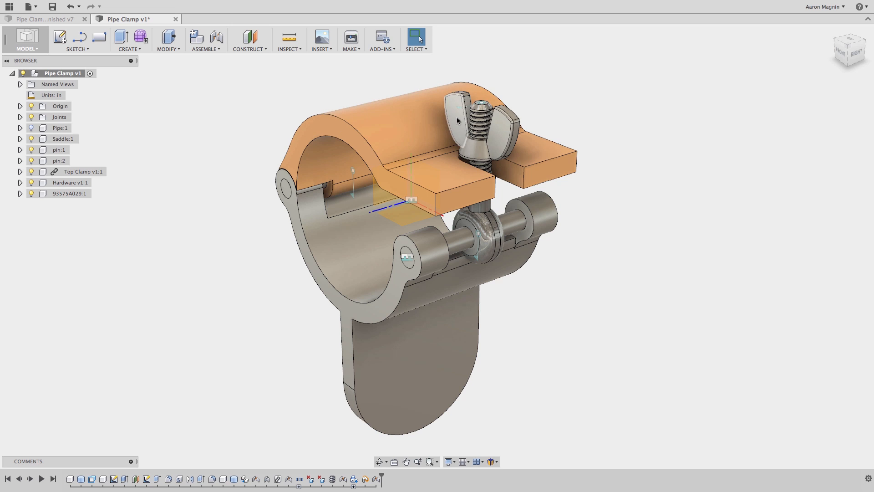
{"action": "left_click_drag", "start_coordinate": [453, 132], "coordinate": [468, 127]}
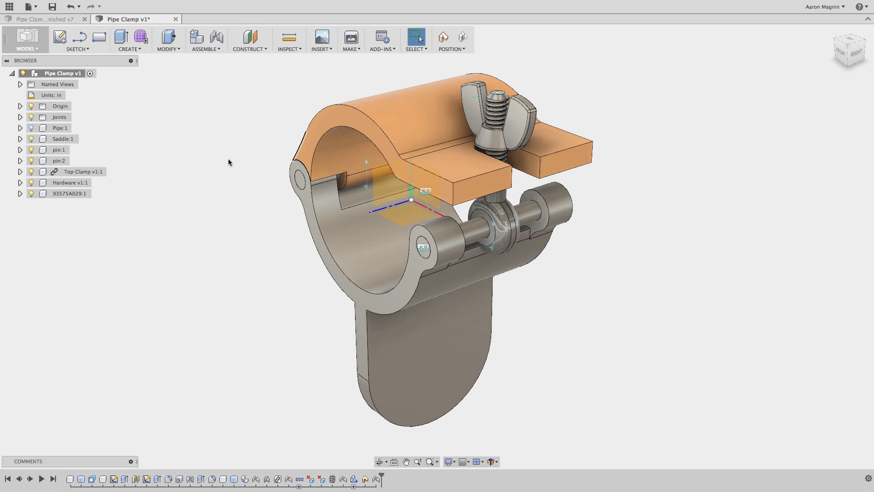
Ground the Saddle component, capturing the current position, and rotate the wing nut about the eye bolt.
{"action": "right_click", "coordinate": [64, 142]}
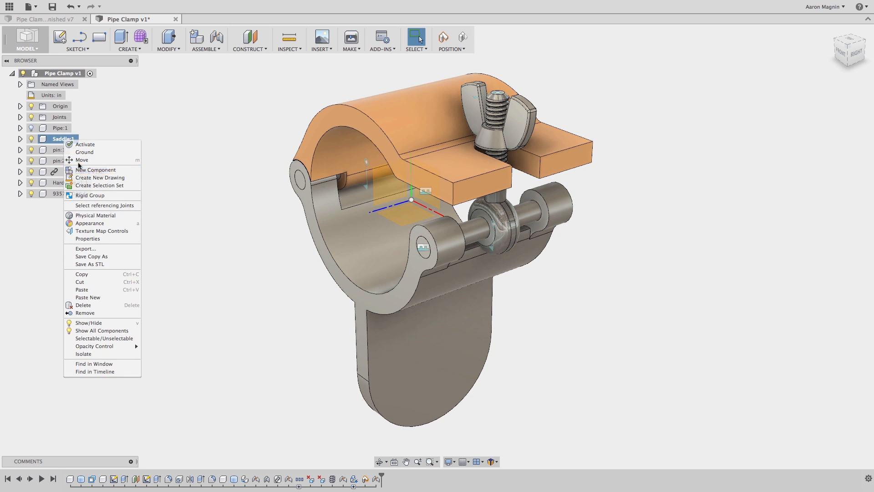
{"action": "left_click", "coordinate": [78, 151]}
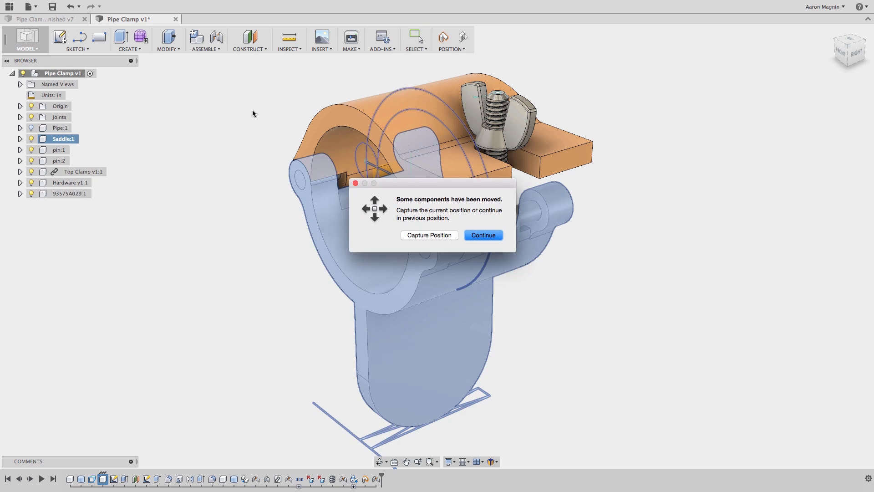
{"action": "left_click", "coordinate": [451, 235]}
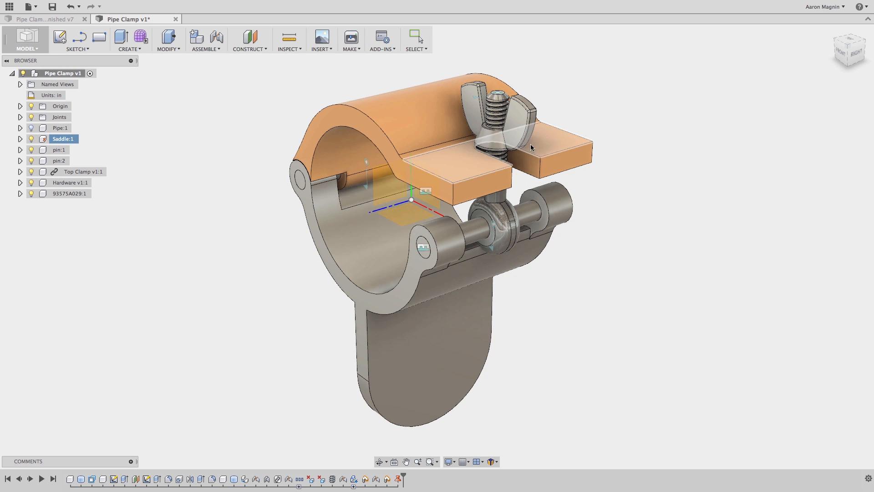
{"action": "left_click_drag", "start_coordinate": [521, 123], "coordinate": [460, 139]}
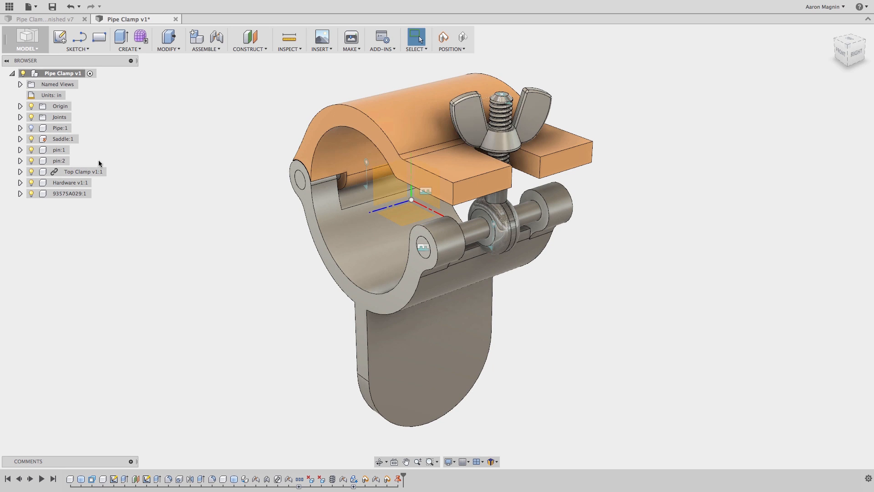
Switch to the Pipe Clamp Finished v7 design, swing the eye bolt out of its slot and open the top clamp.
{"action": "left_click", "coordinate": [41, 19]}
{"action": "scroll", "coordinate": [342, 214], "scroll_direction": "down", "scroll_amount": 3}
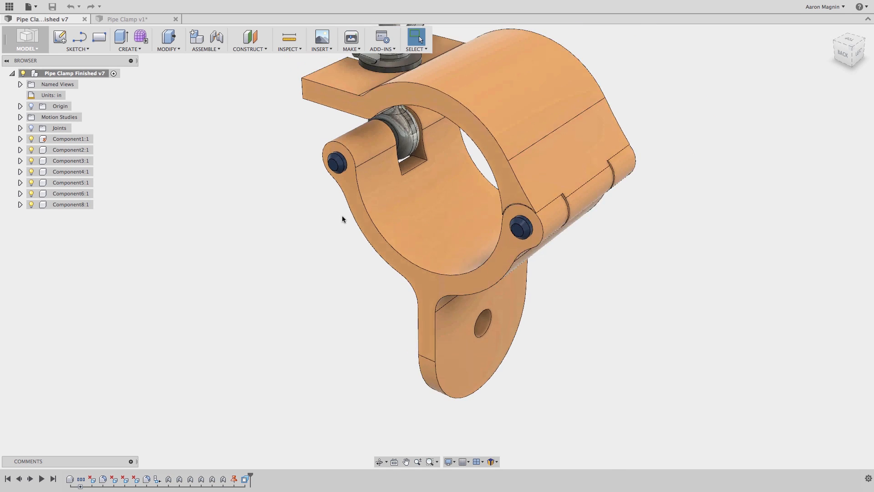
{"action": "middle_click_drag", "start_coordinate": [342, 215], "coordinate": [447, 168], "text": "shift"}
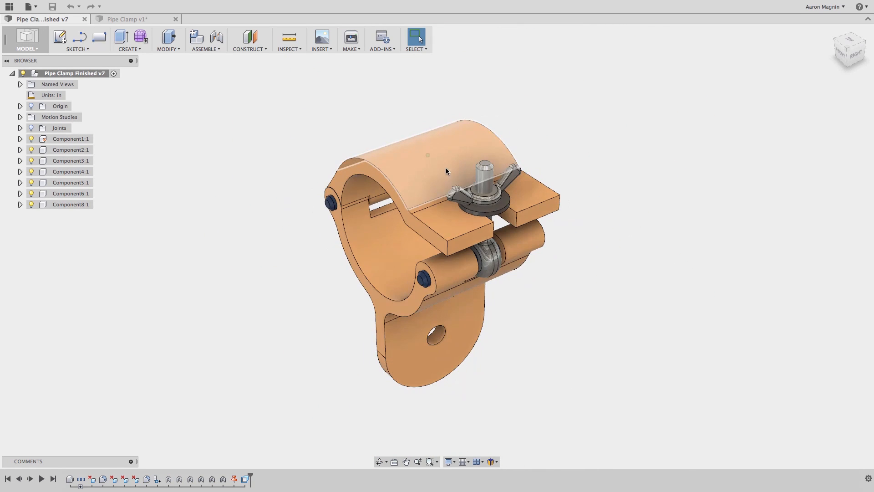
{"action": "left_click_drag", "start_coordinate": [485, 197], "coordinate": [523, 242]}
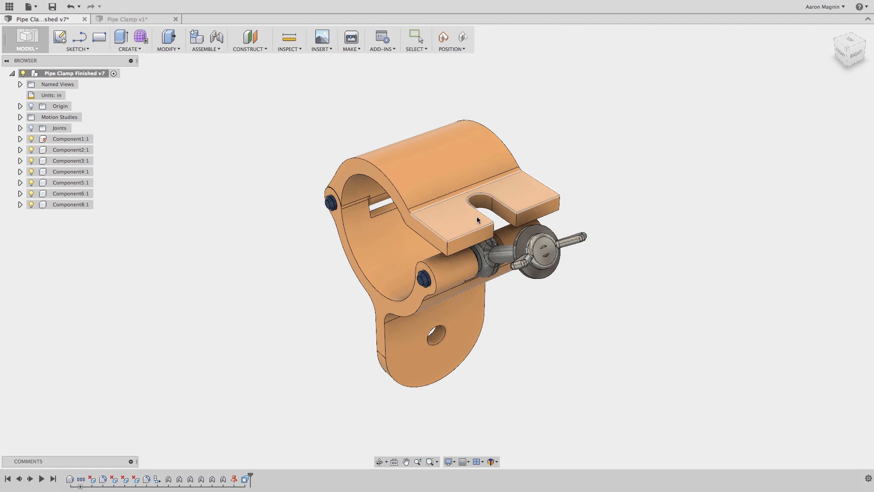
{"action": "left_click_drag", "start_coordinate": [476, 220], "coordinate": [314, 139]}
{"action": "middle_click_drag", "start_coordinate": [314, 139], "coordinate": [382, 195], "text": "shift"}
{"action": "scroll", "coordinate": [395, 173], "scroll_direction": "up", "scroll_amount": 2}
{"action": "scroll", "coordinate": [378, 196], "scroll_direction": "down", "scroll_amount": 3}
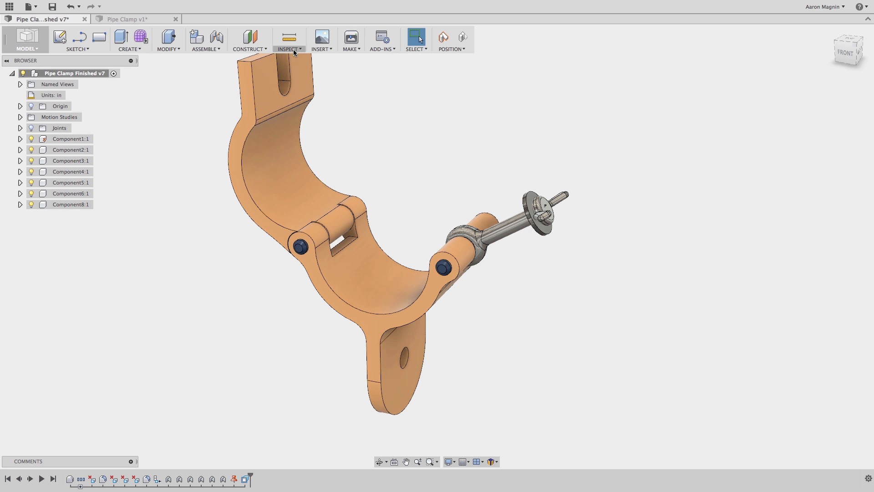
Enable contact sets and create a new contact set between the top clamp and the saddle.
{"action": "left_click", "coordinate": [264, 49]}
{"action": "mouse_move", "coordinate": [218, 50]}
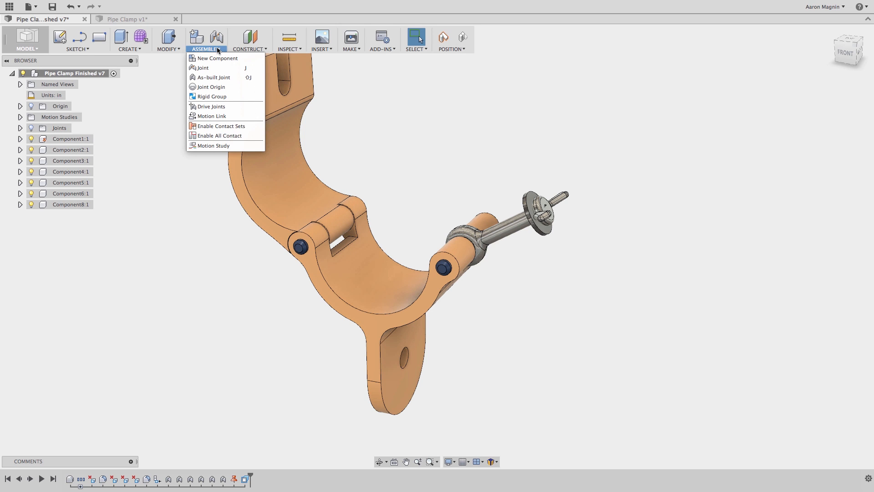
{"action": "left_click", "coordinate": [226, 126]}
{"action": "right_click", "coordinate": [58, 105]}
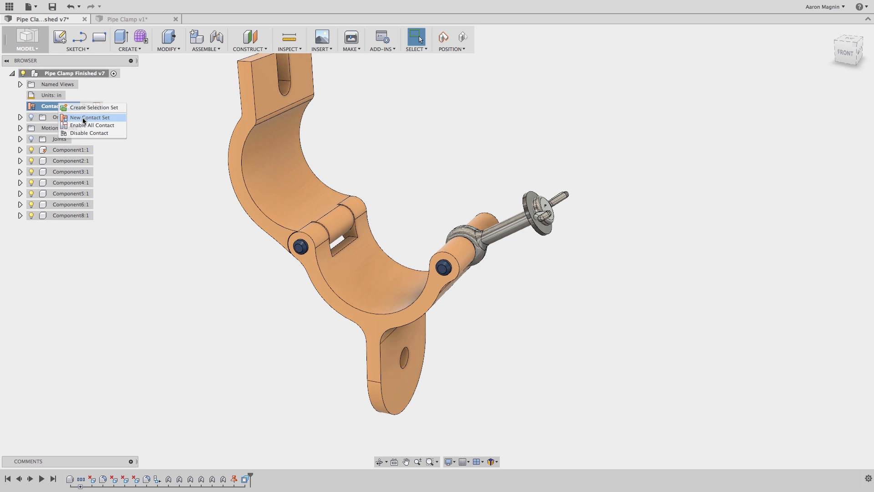
{"action": "left_click", "coordinate": [84, 119]}
{"action": "left_click", "coordinate": [254, 167]}
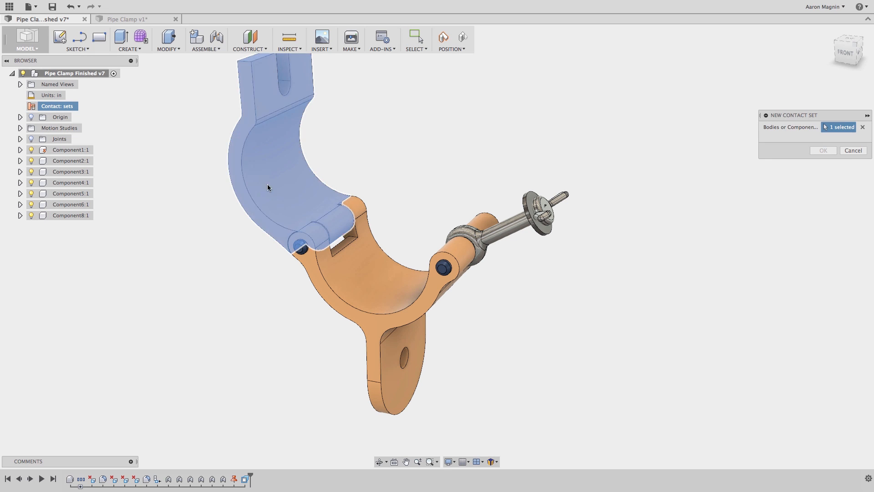
{"action": "left_click", "coordinate": [370, 284]}
{"action": "left_click", "coordinate": [822, 150]}
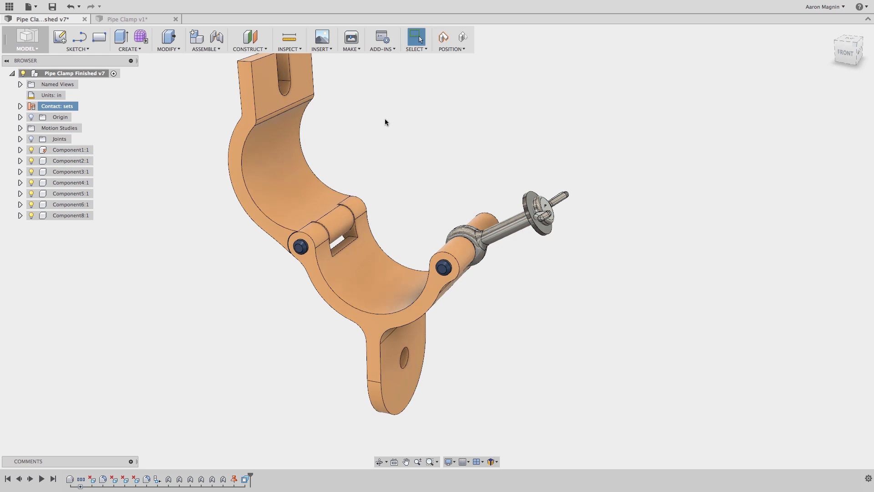
Swing the top clamp open against the saddle and examine where the two parts touch at the hinge.
{"action": "left_click_drag", "start_coordinate": [262, 109], "coordinate": [185, 167]}
{"action": "middle_click_drag", "start_coordinate": [185, 168], "coordinate": [334, 179], "text": "shift"}
{"action": "scroll", "coordinate": [334, 179], "scroll_direction": "up", "scroll_amount": 8}
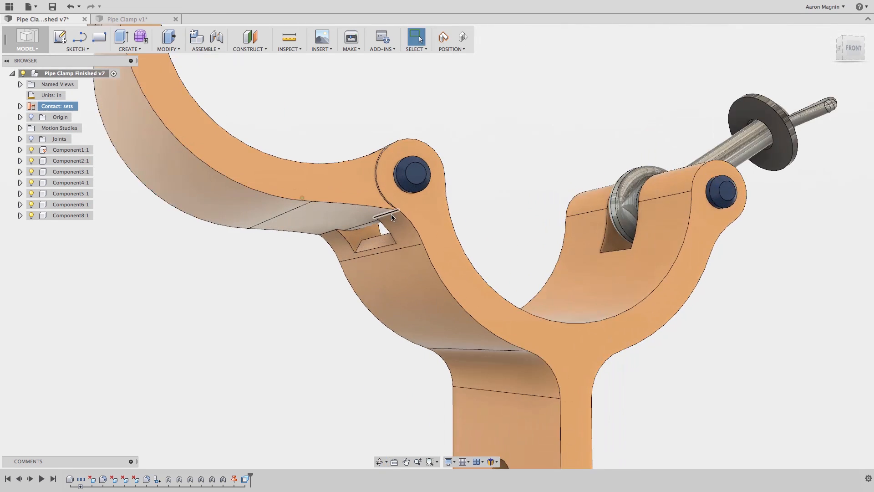
{"action": "left_click_drag", "start_coordinate": [320, 208], "coordinate": [324, 293]}
{"action": "scroll", "coordinate": [320, 289], "scroll_direction": "down", "scroll_amount": 4}
{"action": "middle_click_drag", "start_coordinate": [320, 286], "coordinate": [416, 266], "text": "shift"}
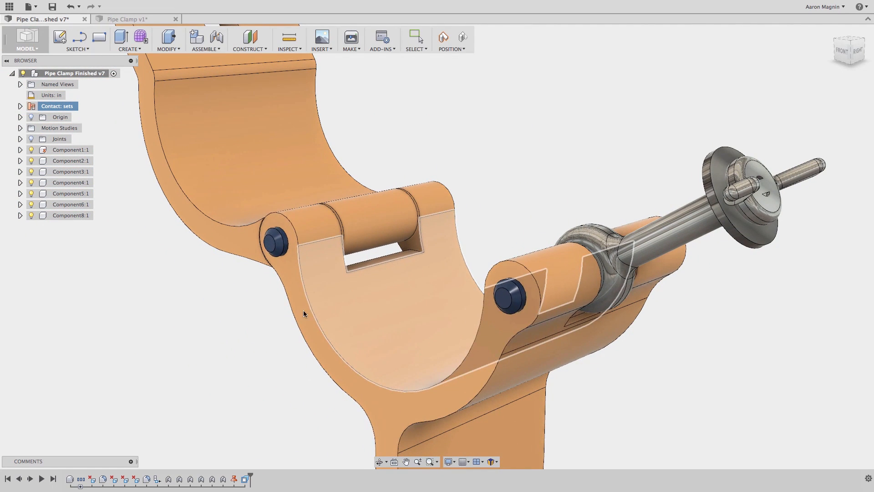
Edit the offset of the top clamp's two faces beside the hinge, setting the distance to -0.187 in.
{"action": "right_click", "coordinate": [245, 479]}
{"action": "left_click", "coordinate": [267, 389]}
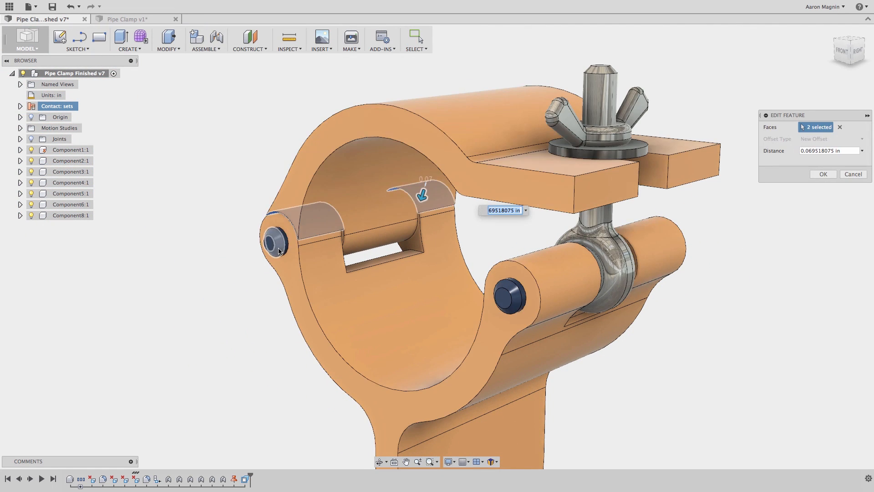
{"action": "left_click_drag", "start_coordinate": [425, 190], "coordinate": [435, 156]}
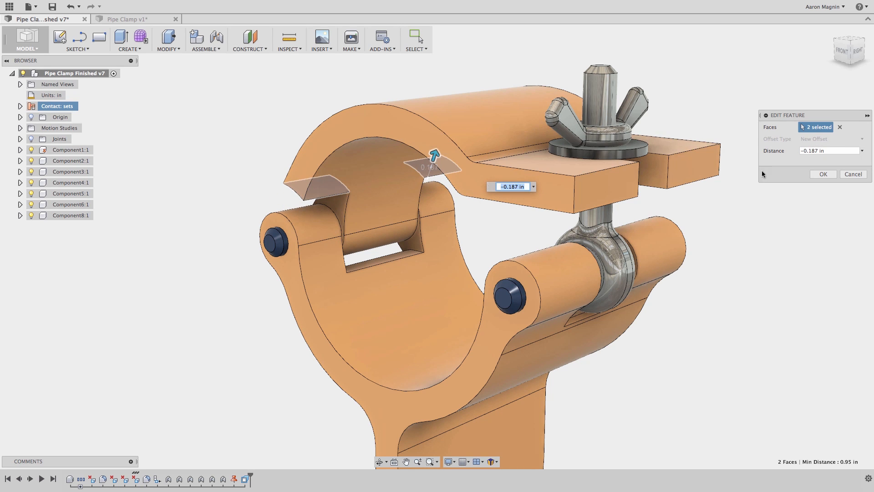
{"action": "left_click", "coordinate": [824, 174]}
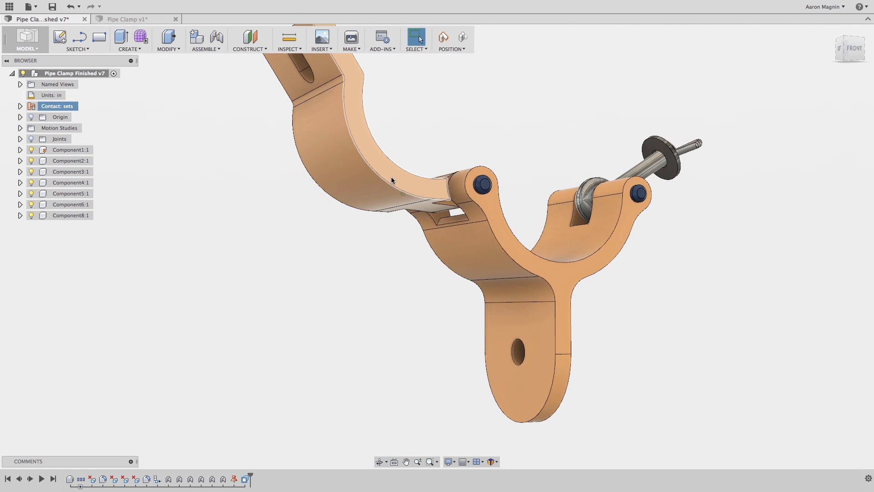
Swing the top clamp further open to test its range of motion and examine the contact with the saddle.
{"action": "left_click_drag", "start_coordinate": [391, 180], "coordinate": [469, 321]}
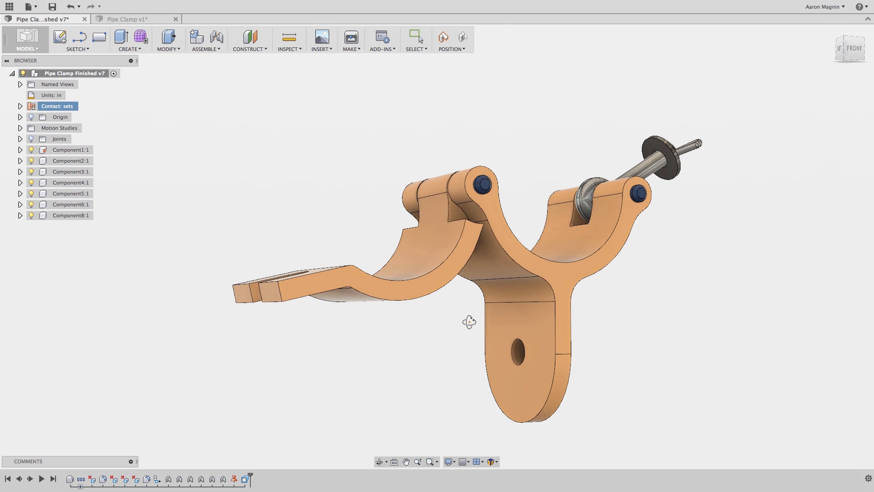
{"action": "middle_click_drag", "start_coordinate": [470, 322], "coordinate": [447, 328], "text": "shift"}
{"action": "scroll", "coordinate": [405, 191], "scroll_direction": "up", "scroll_amount": 4}
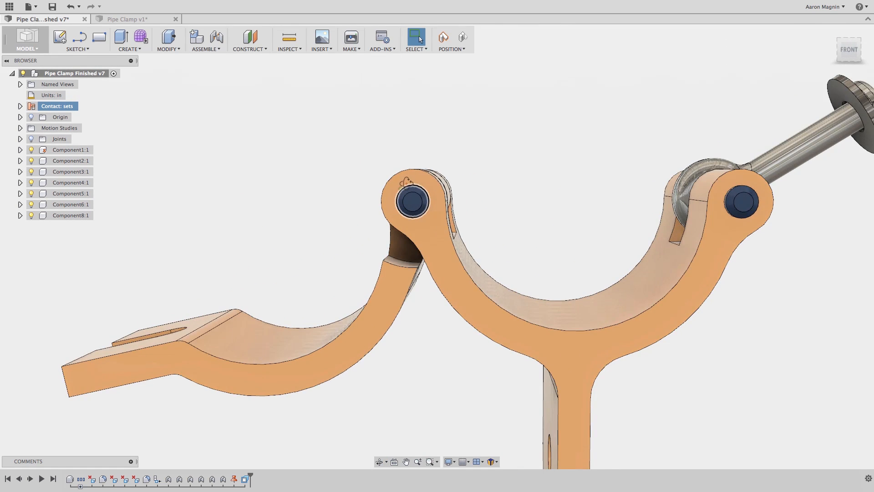
{"action": "left_click_drag", "start_coordinate": [406, 269], "coordinate": [441, 357]}
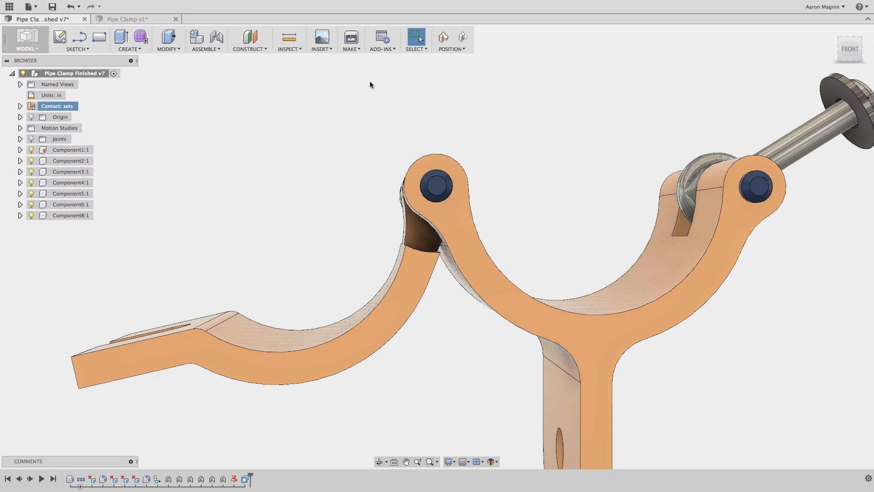
Create a section analysis through the clamp hinge at a Y distance of -1.084 in, examining where the top clamp meets the saddle.
{"action": "scroll", "coordinate": [499, 152], "scroll_direction": "down", "scroll_amount": 5}
{"action": "middle_click_drag", "start_coordinate": [498, 151], "coordinate": [477, 171], "text": "shift"}
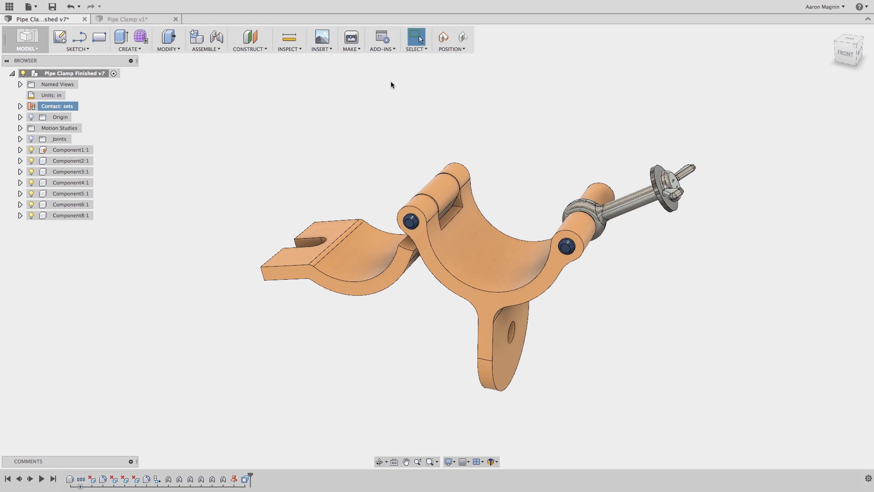
{"action": "left_click", "coordinate": [300, 49]}
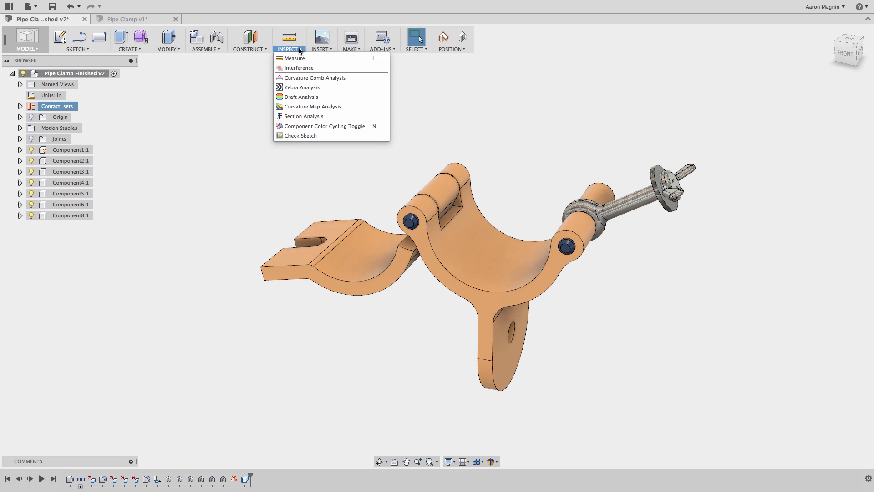
{"action": "left_click", "coordinate": [304, 116]}
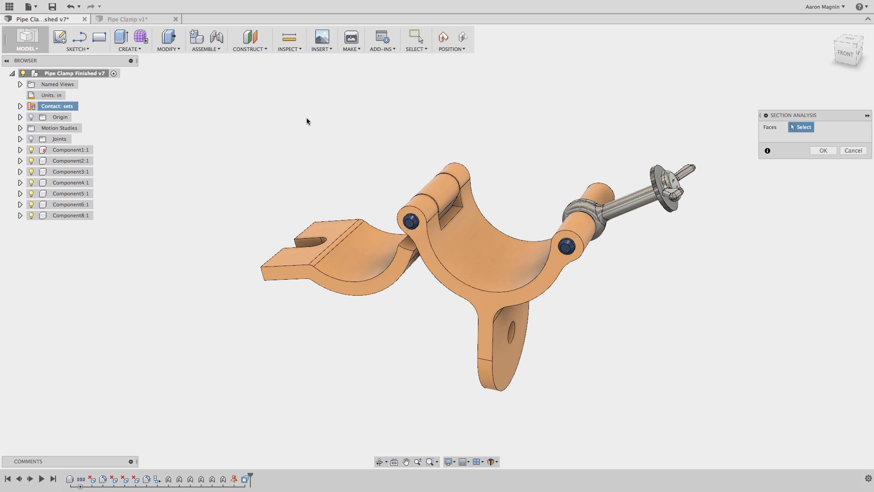
{"action": "left_click", "coordinate": [415, 241]}
{"action": "left_click_drag", "start_coordinate": [404, 246], "coordinate": [444, 222]}
{"action": "scroll", "coordinate": [444, 219], "scroll_direction": "up", "scroll_amount": 10}
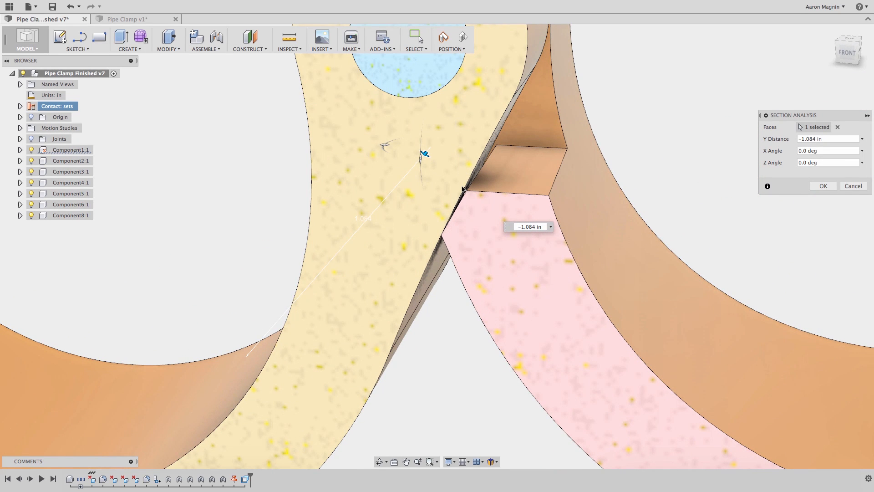
{"action": "scroll", "coordinate": [463, 189], "scroll_direction": "up", "scroll_amount": 5}
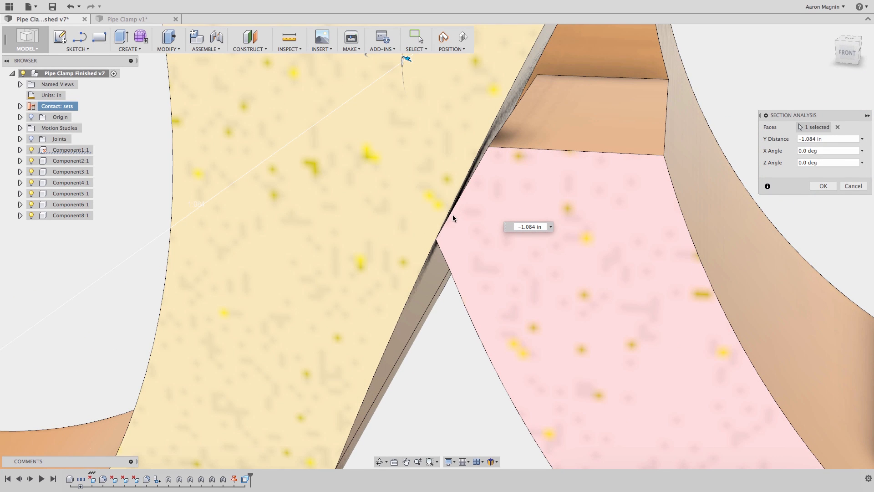
{"action": "scroll", "coordinate": [452, 228], "scroll_direction": "down", "scroll_amount": 5}
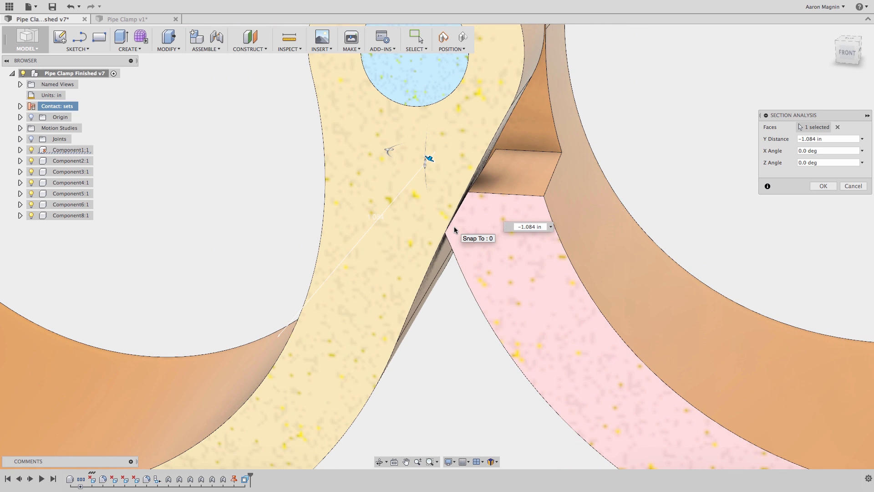
{"action": "left_click", "coordinate": [822, 188]}
Look over the sectioned clamp and hide the section analysis to restore the full model.
{"action": "scroll", "coordinate": [697, 178], "scroll_direction": "down", "scroll_amount": 8}
{"action": "middle_click_drag", "start_coordinate": [697, 177], "coordinate": [634, 173]}
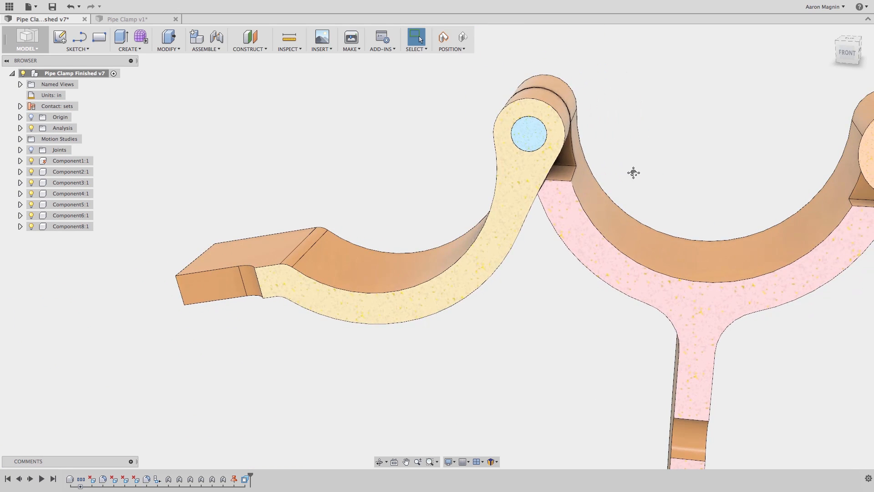
{"action": "scroll", "coordinate": [634, 172], "scroll_direction": "down", "scroll_amount": 10}
{"action": "middle_click_drag", "start_coordinate": [562, 167], "coordinate": [527, 166], "text": "shift"}
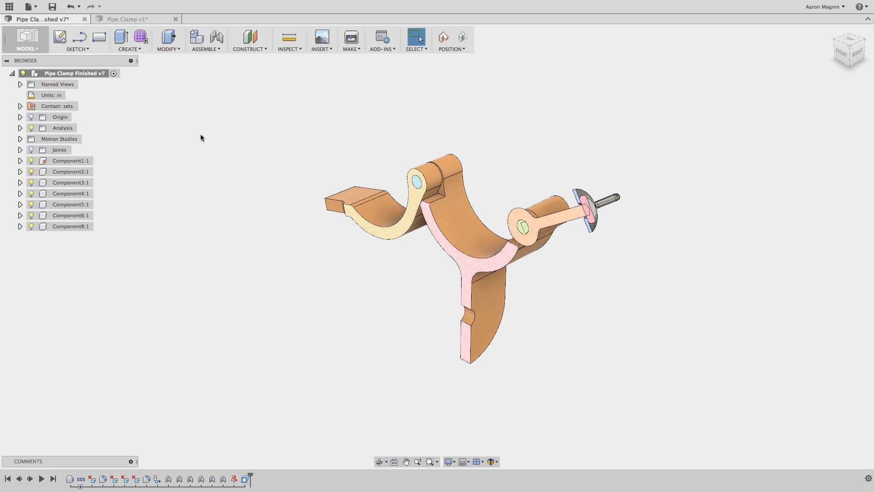
{"action": "left_click", "coordinate": [31, 128]}
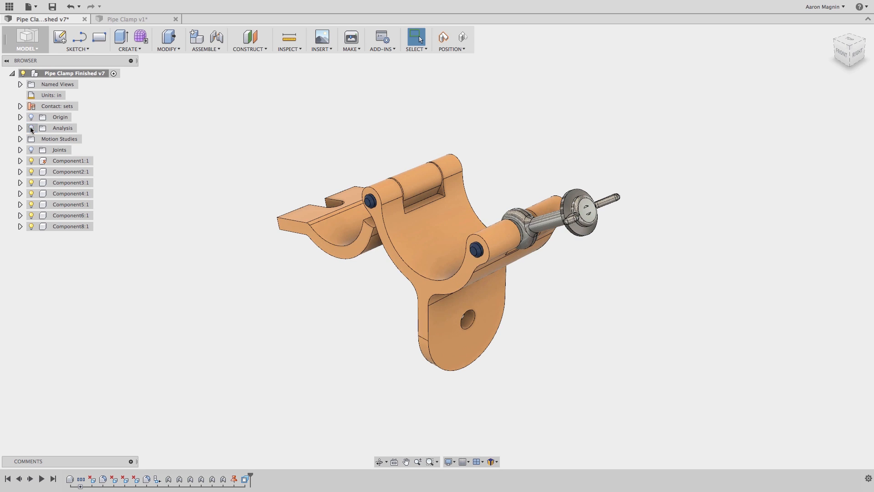
{"action": "middle_click_drag", "start_coordinate": [280, 181], "coordinate": [321, 181], "text": "shift"}
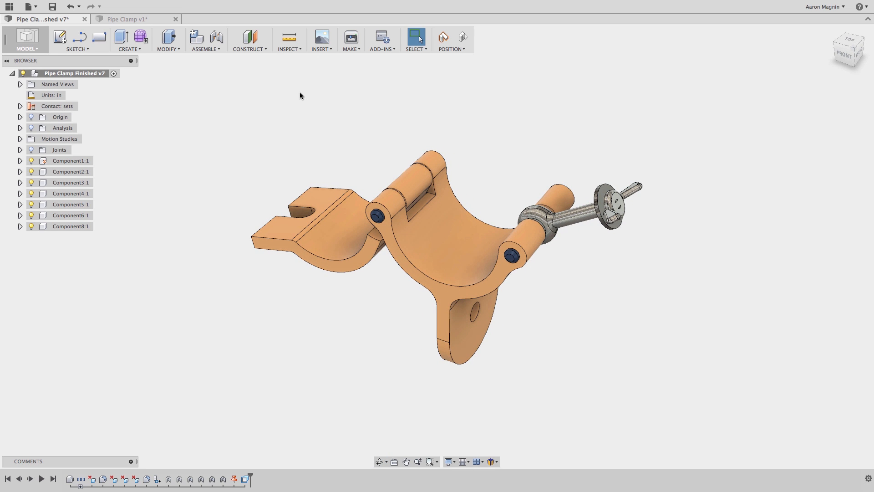
Compute the interference between all components of the pipe clamp, leaving coincident faces excluded.
{"action": "left_click", "coordinate": [294, 49]}
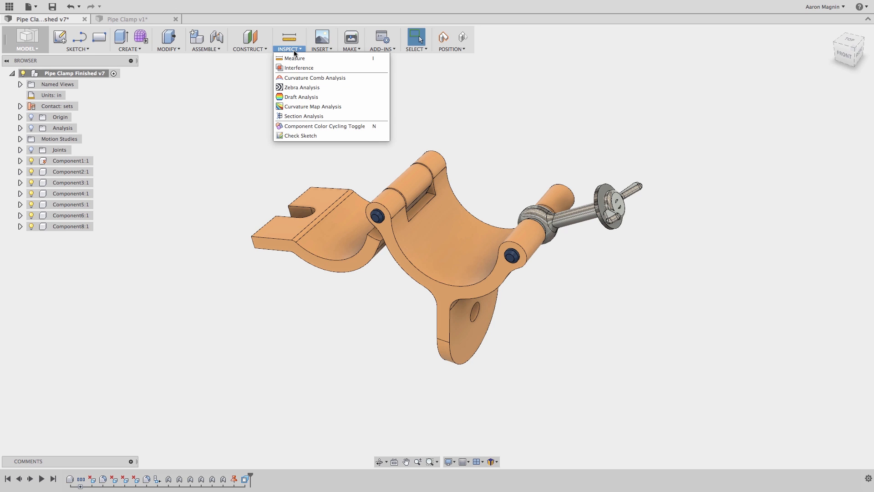
{"action": "left_click", "coordinate": [299, 70]}
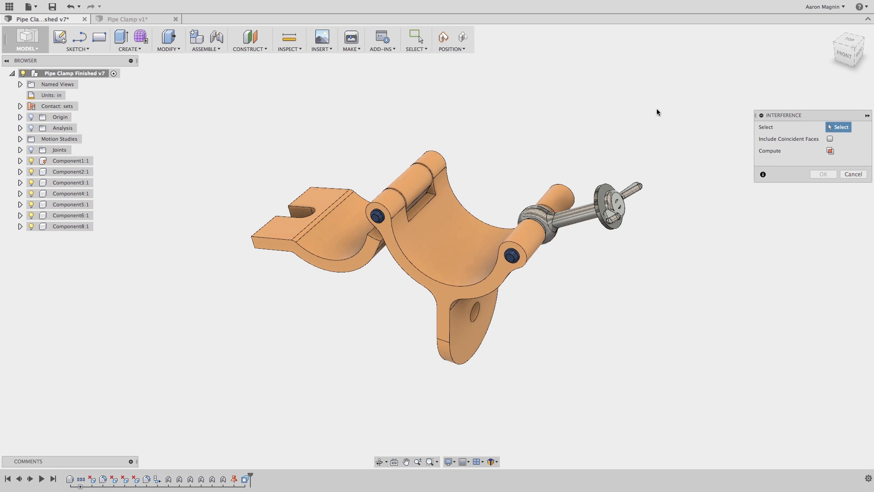
{"action": "left_click_drag", "start_coordinate": [657, 109], "coordinate": [212, 417]}
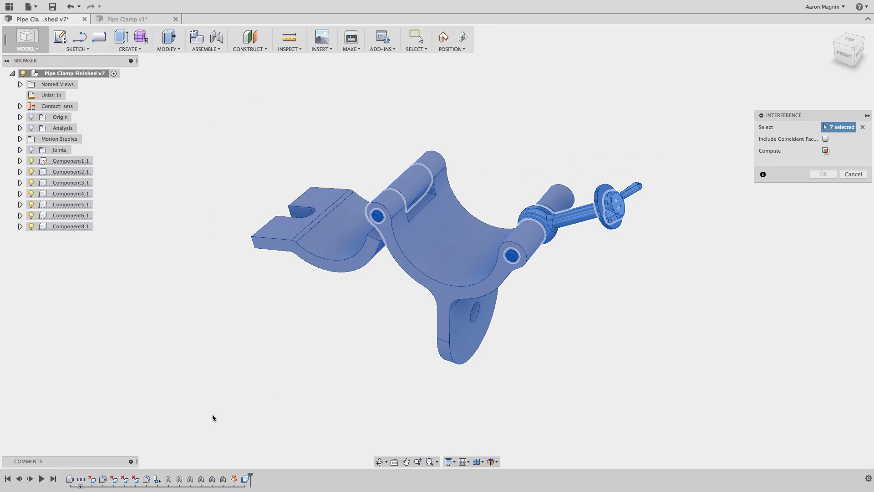
{"action": "left_click", "coordinate": [827, 151]}
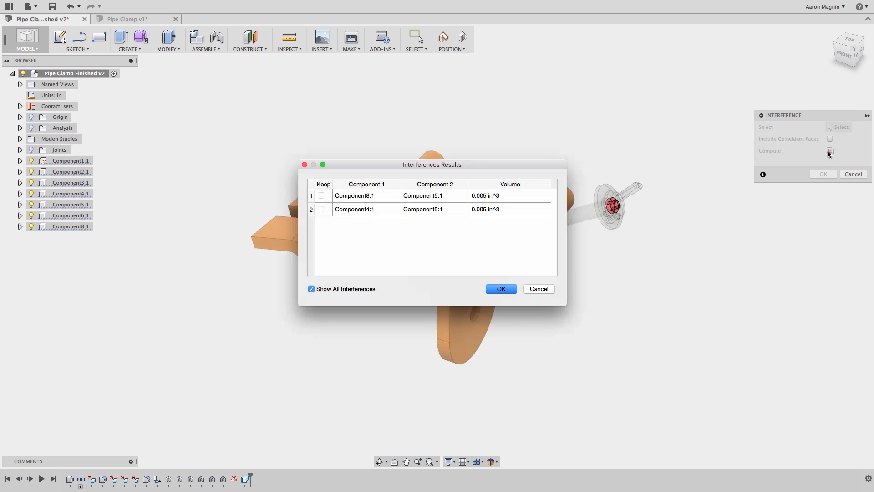
Examine the interfering volumes at the wing nut and at the eye bolt's pin hole, and close the interference results.
{"action": "left_click_drag", "start_coordinate": [488, 168], "coordinate": [356, 89]}
{"action": "scroll", "coordinate": [588, 217], "scroll_direction": "up", "scroll_amount": 8}
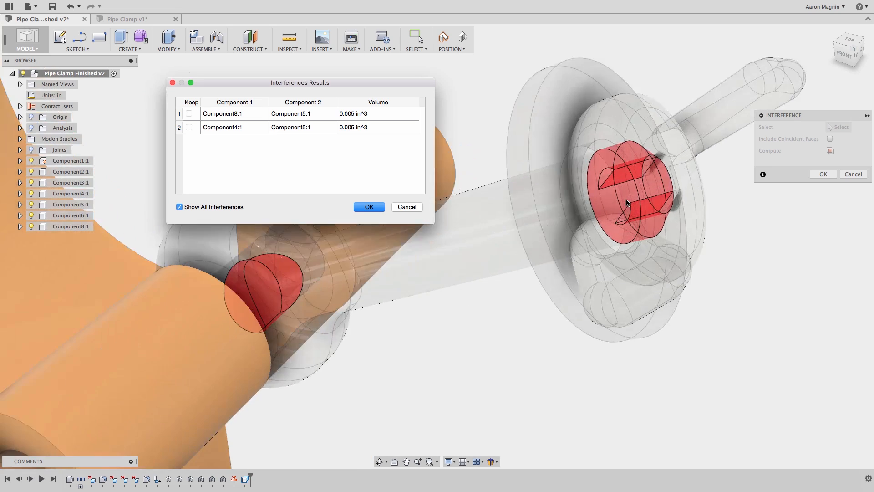
{"action": "middle_click_drag", "start_coordinate": [626, 200], "coordinate": [588, 197], "text": "shift"}
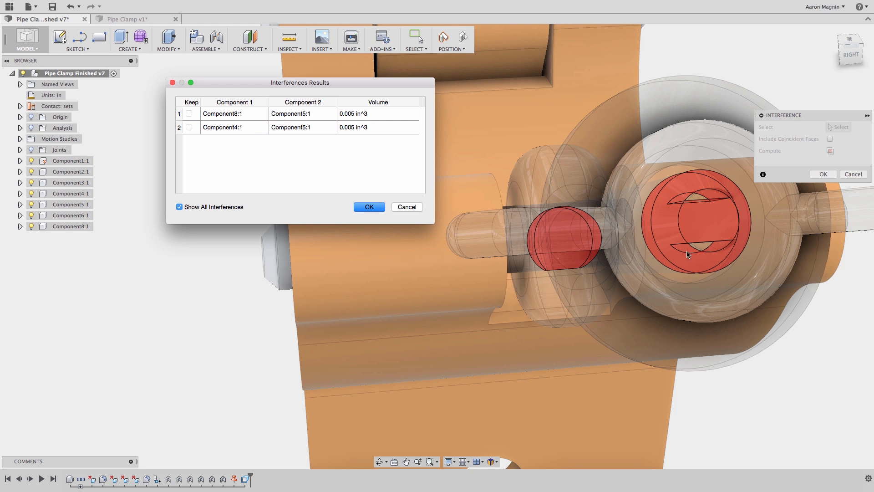
{"action": "scroll", "coordinate": [687, 255], "scroll_direction": "down", "scroll_amount": 4}
{"action": "middle_click_drag", "start_coordinate": [687, 254], "coordinate": [574, 291], "text": "shift"}
{"action": "scroll", "coordinate": [585, 341], "scroll_direction": "up", "scroll_amount": 6}
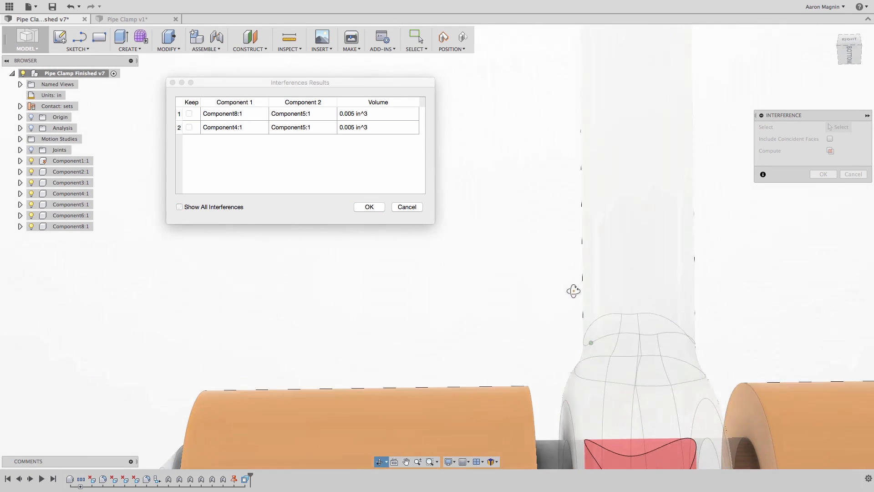
{"action": "scroll", "coordinate": [624, 378], "scroll_direction": "down", "scroll_amount": 3}
{"action": "middle_click_drag", "start_coordinate": [624, 379], "coordinate": [591, 314]}
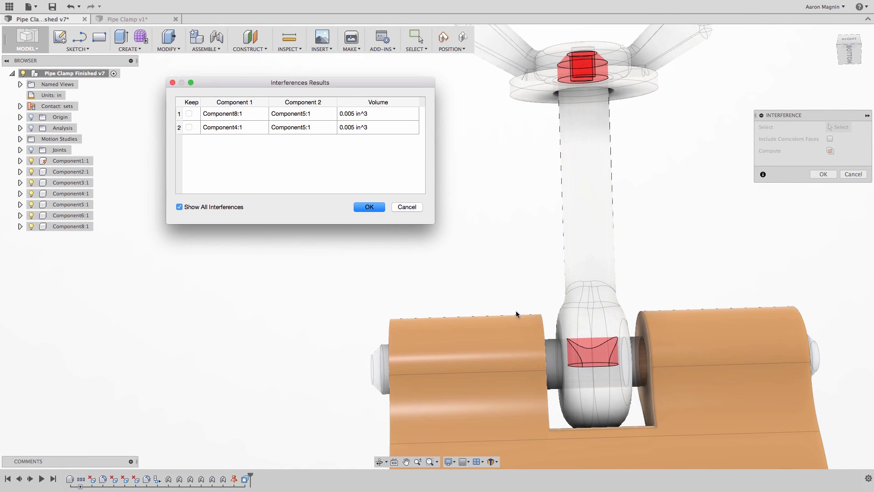
{"action": "left_click", "coordinate": [369, 208]}
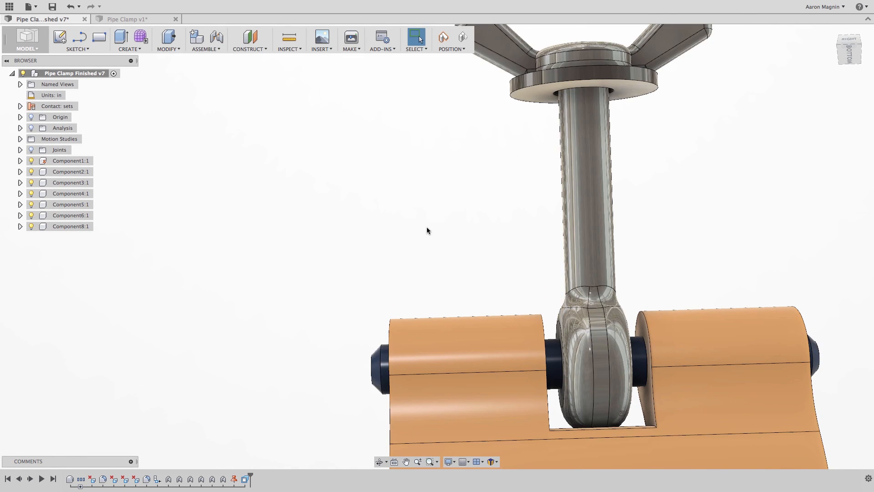
Combine the eye bolt as target with the pin through its eye as tool, using the Cut operation and keeping the pin.
{"action": "scroll", "coordinate": [428, 230], "scroll_direction": "down", "scroll_amount": 3}
{"action": "middle_click_drag", "start_coordinate": [433, 240], "coordinate": [451, 292], "text": "shift"}
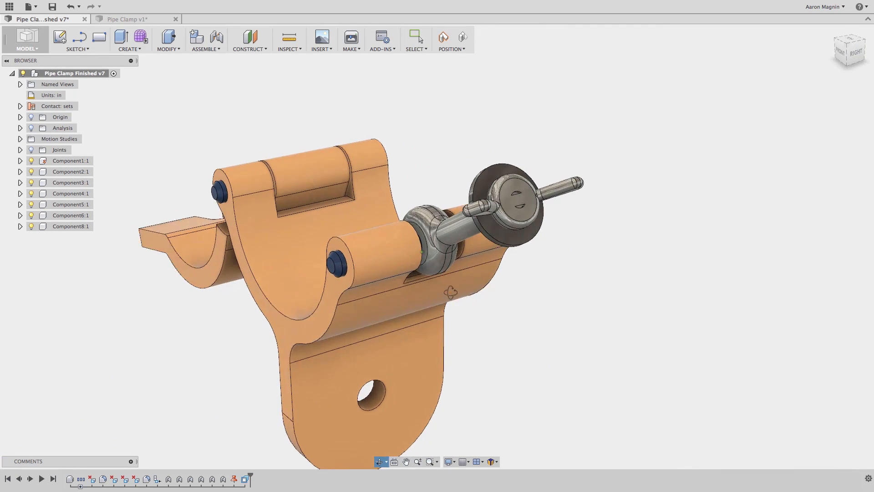
{"action": "scroll", "coordinate": [448, 225], "scroll_direction": "up", "scroll_amount": 5}
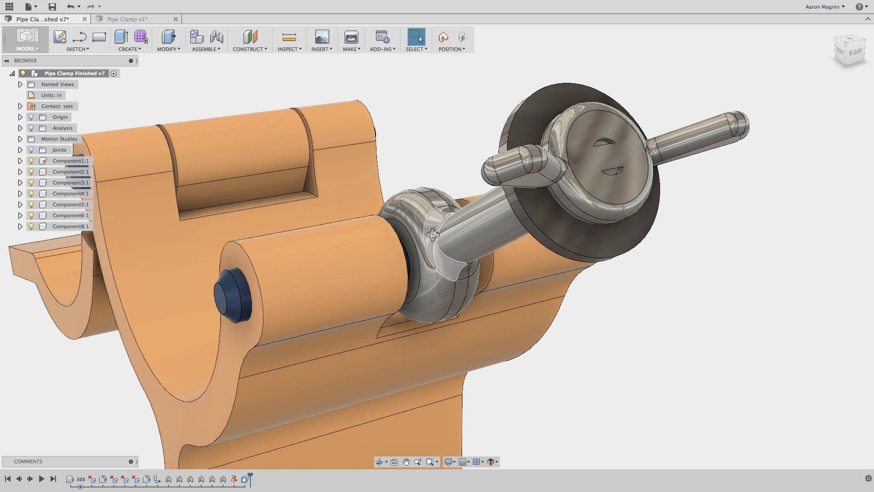
{"action": "middle_click_drag", "start_coordinate": [433, 234], "coordinate": [448, 253], "text": "shift"}
{"action": "scroll", "coordinate": [432, 242], "scroll_direction": "down", "scroll_amount": 3}
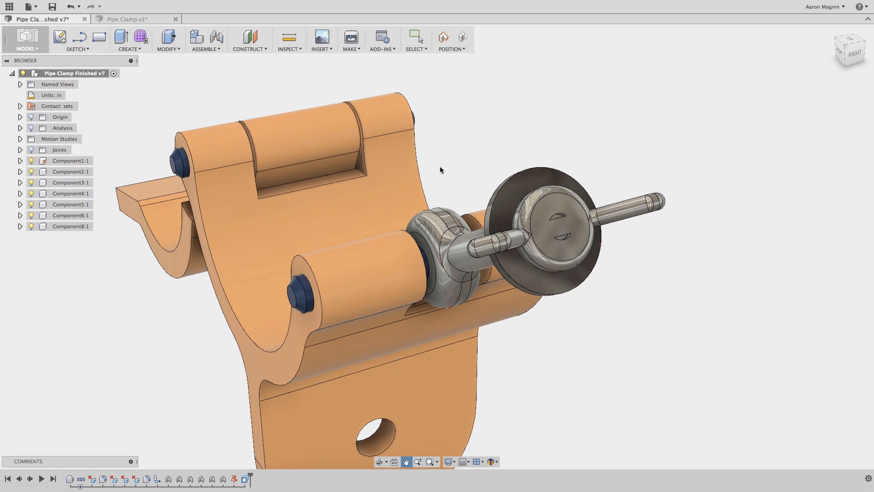
{"action": "type", "text": "sc"}
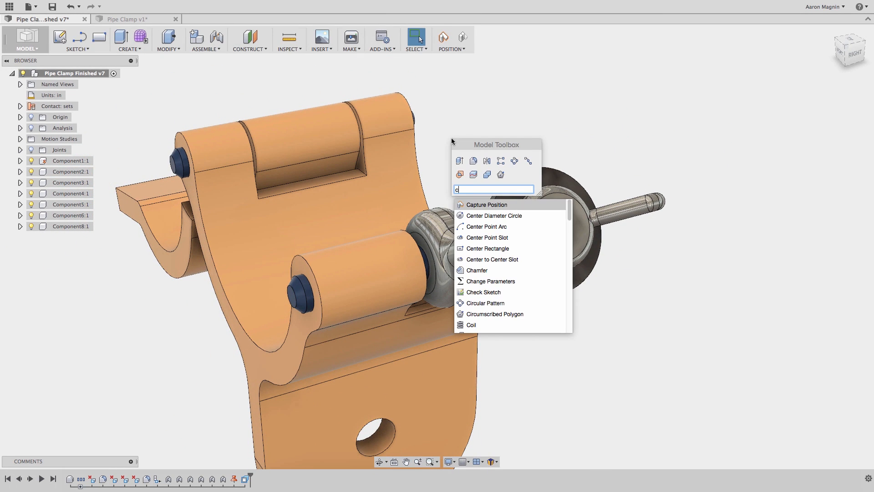
{"action": "type", "text": "omb"}
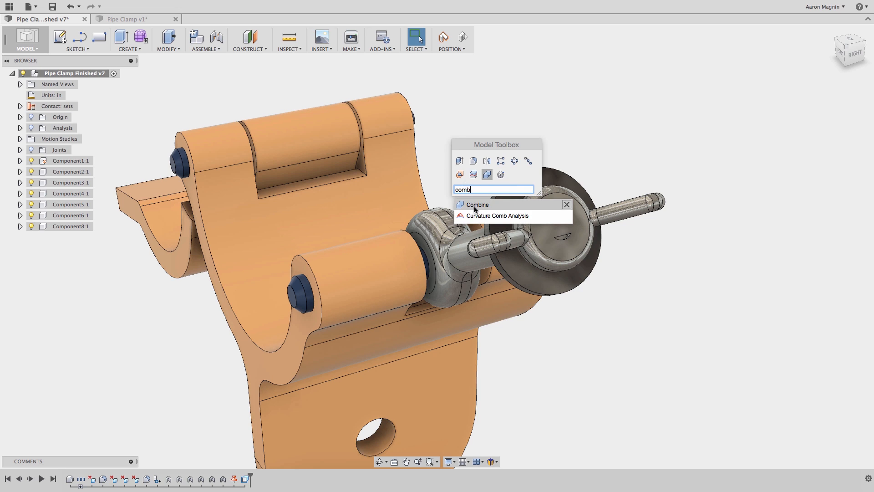
{"action": "left_click", "coordinate": [474, 207]}
{"action": "left_click", "coordinate": [442, 235]}
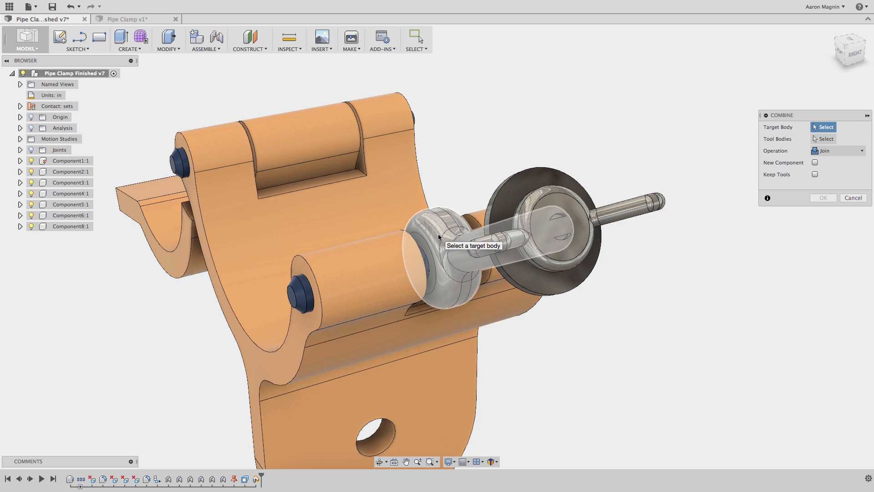
{"action": "left_click", "coordinate": [439, 237]}
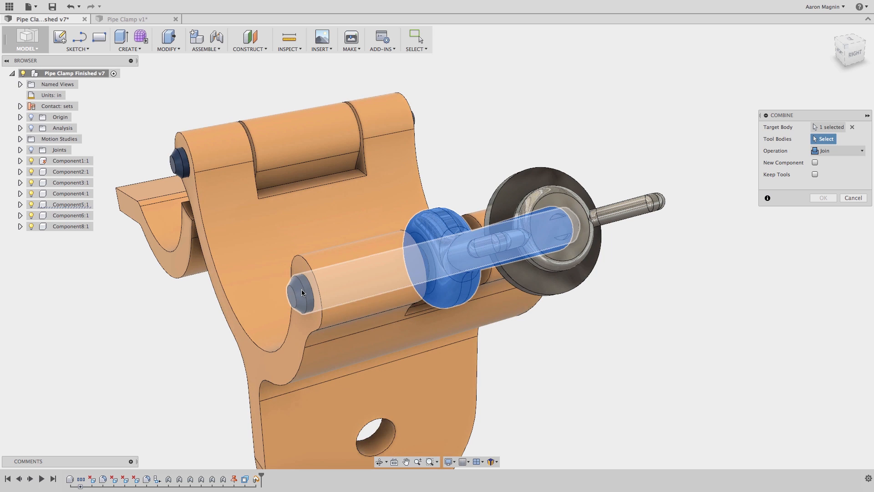
{"action": "left_click", "coordinate": [303, 289]}
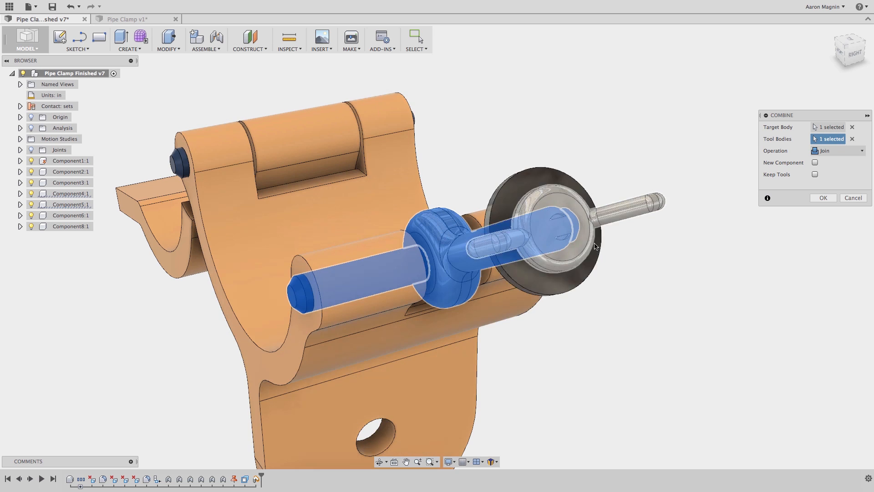
{"action": "left_click", "coordinate": [860, 152]}
{"action": "left_click", "coordinate": [850, 172]}
{"action": "left_click", "coordinate": [823, 198]}
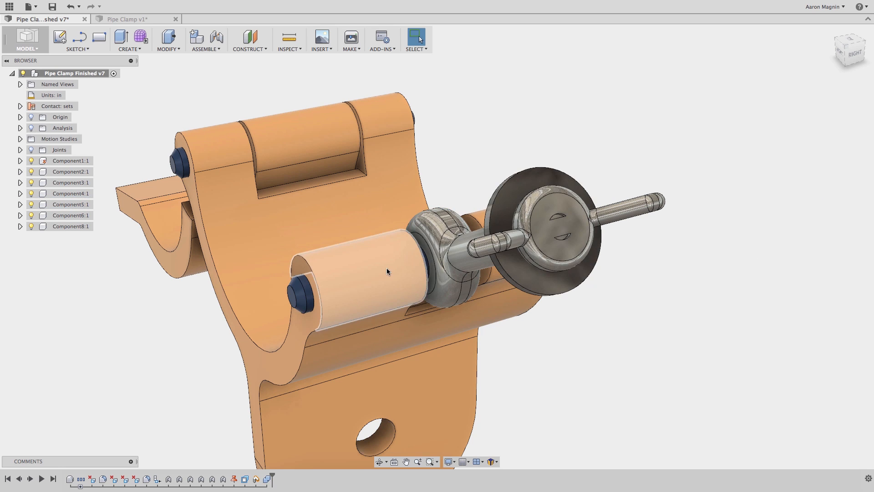
Hide the saddle and the eye bolt's pin to examine the hole cut through the eye bolt.
{"action": "left_click", "coordinate": [378, 289]}
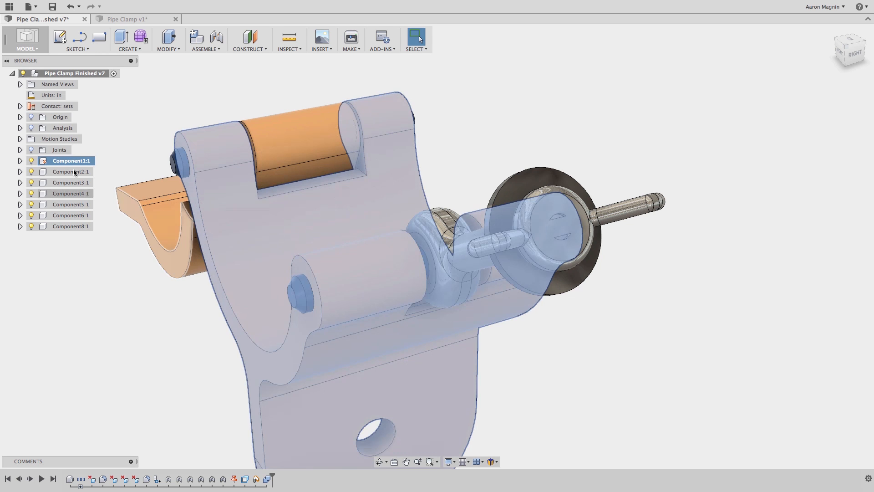
{"action": "key", "text": "v"}
{"action": "middle_click_drag", "start_coordinate": [233, 310], "coordinate": [301, 282], "text": "shift"}
{"action": "scroll", "coordinate": [345, 258], "scroll_direction": "up", "scroll_amount": 2}
{"action": "double_click", "coordinate": [362, 255]}
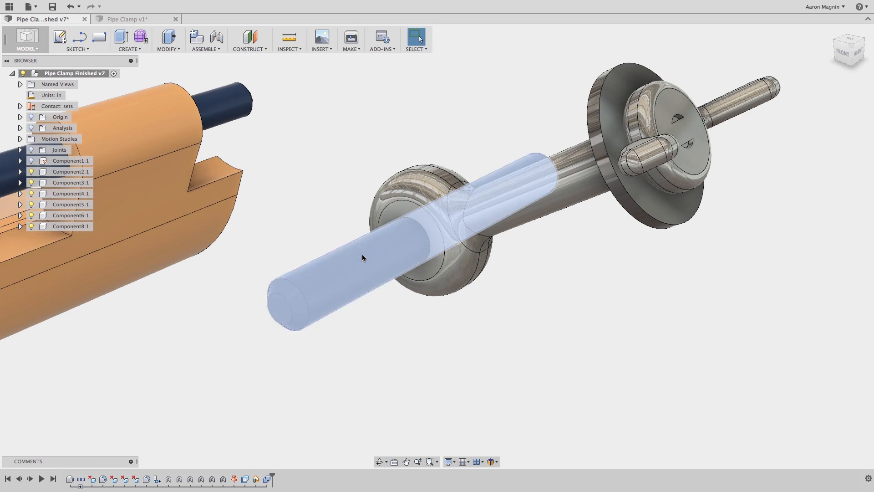
{"action": "left_click", "coordinate": [31, 194]}
{"action": "left_click", "coordinate": [286, 195]}
{"action": "middle_click_drag", "start_coordinate": [286, 195], "coordinate": [417, 198], "text": "shift"}
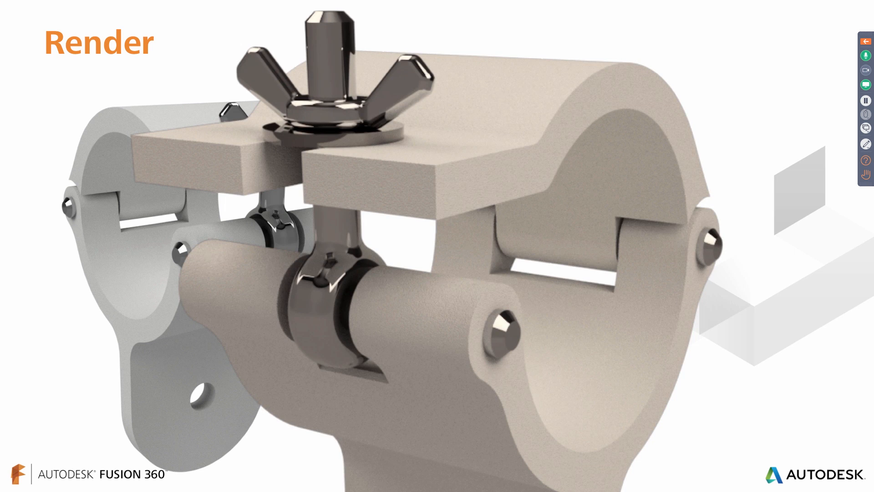
{"action": "key", "text": "Right"}
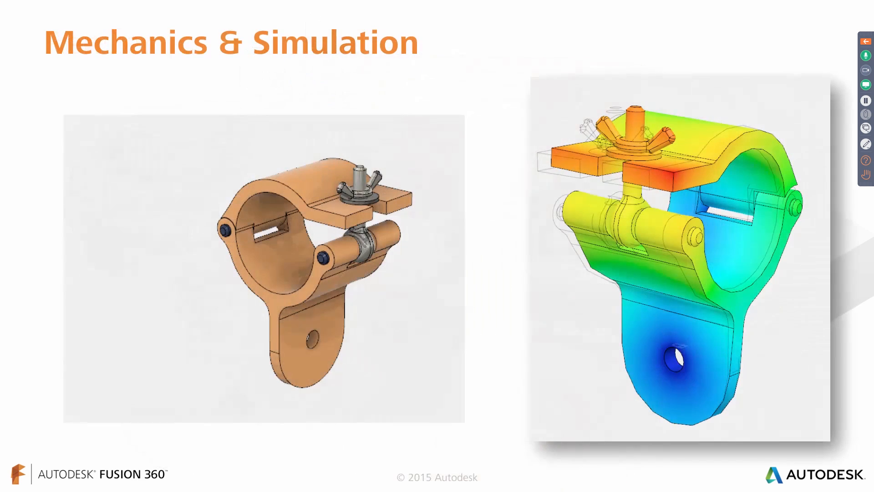